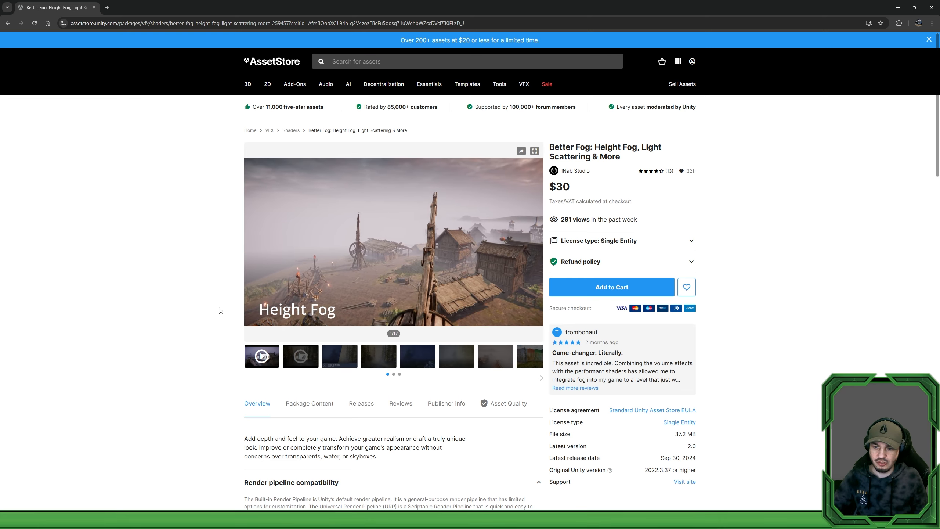
Review the Better Fog asset's pipeline compatibility table, description and feature list on its store page.
scroll(215, 308, "down", 2)
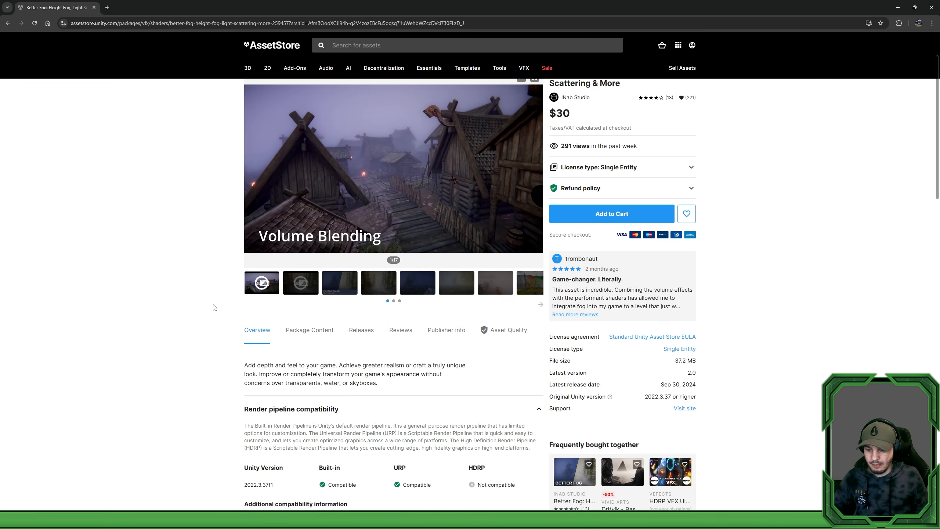
scroll(214, 309, "down", 3)
scroll(222, 322, "down", 2)
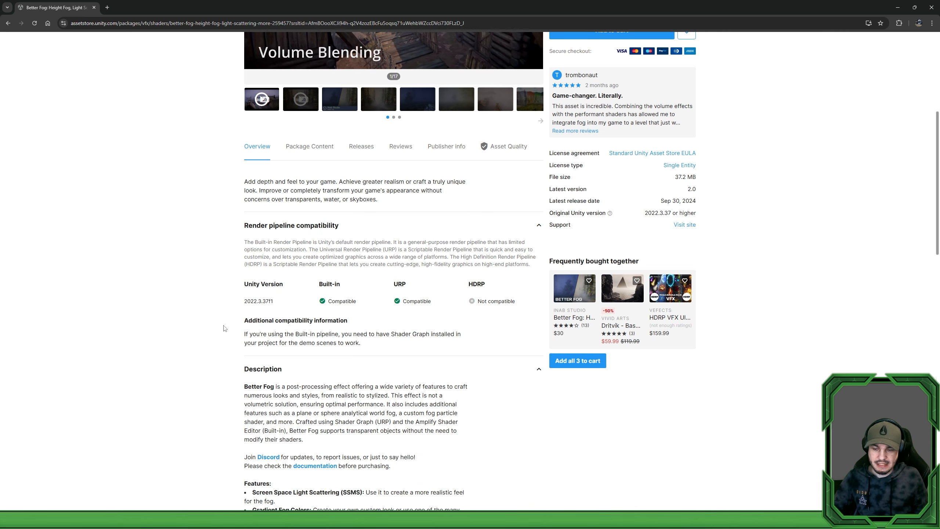
scroll(216, 158, "down", 9)
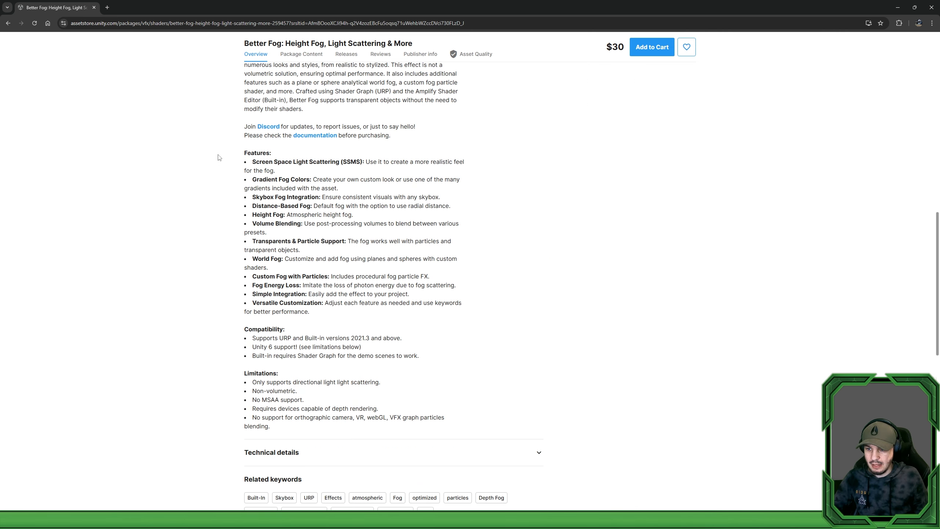
scroll(246, 301, "down", 1)
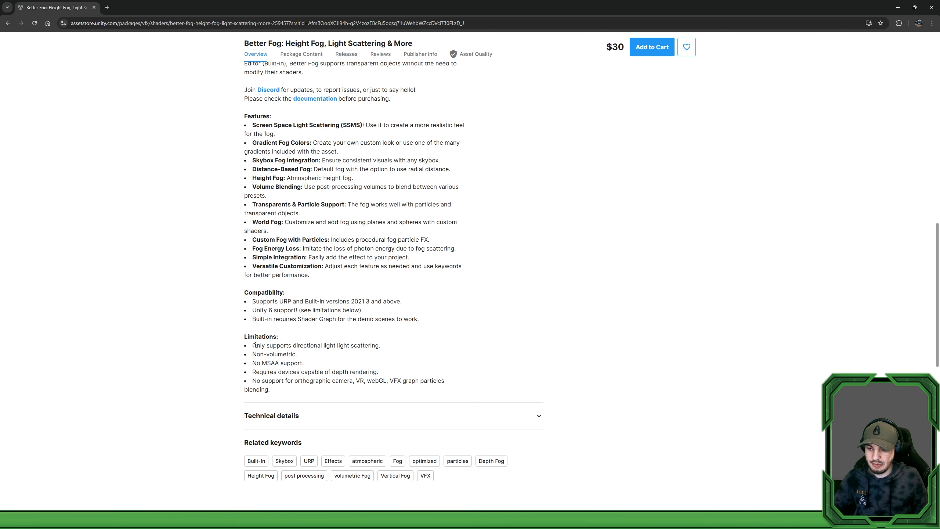
Examine the Better Fog asset's compatibility notes, including the Unity 6 support entry, and its list of limitations.
left_click_drag(254, 345, 285, 389)
left_click(285, 388)
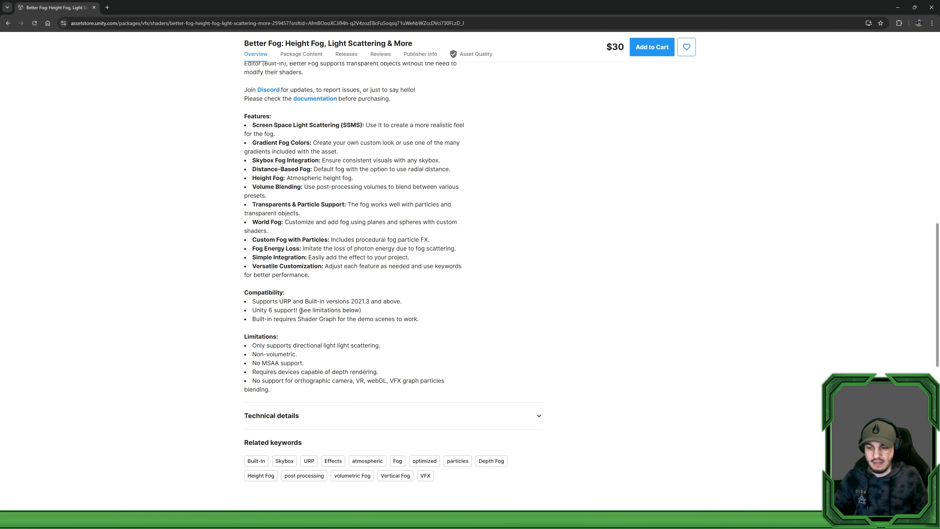
left_click_drag(299, 309, 361, 310)
left_click(284, 340)
left_click_drag(252, 310, 301, 310)
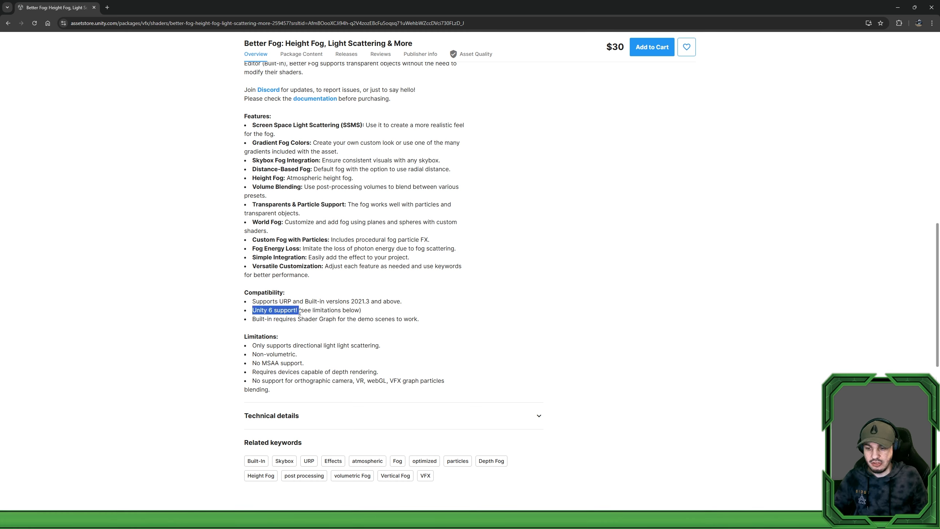
left_click(282, 360)
left_click_drag(274, 396, 252, 371)
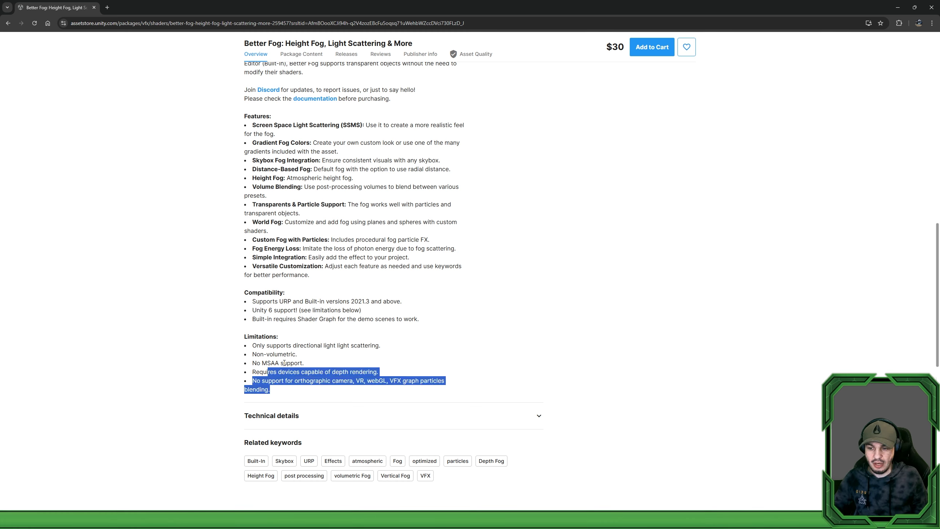
left_click(293, 362)
Read the Better Fog asset's release notes for version 2.0.
scroll(296, 364, "up", 7)
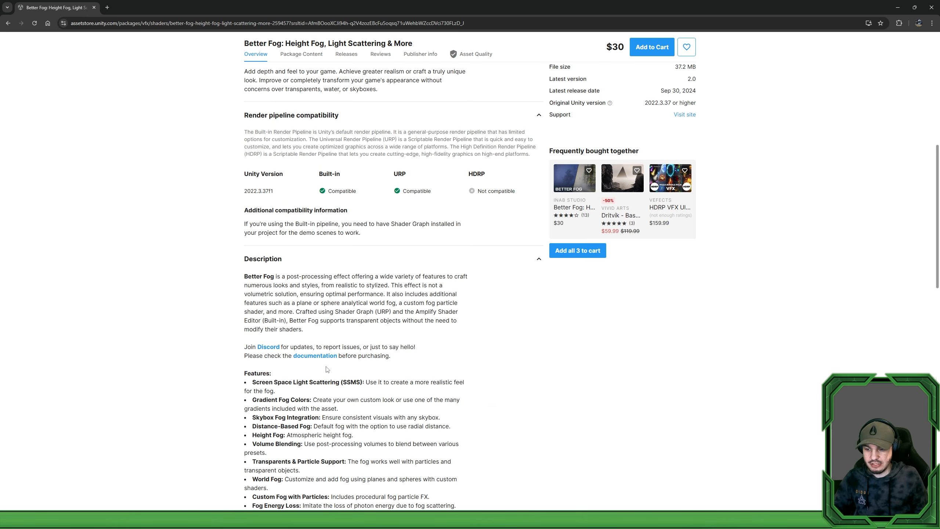
scroll(294, 365, "up", 1)
scroll(294, 364, "up", 5)
left_click(361, 259)
scroll(211, 358, "down", 2)
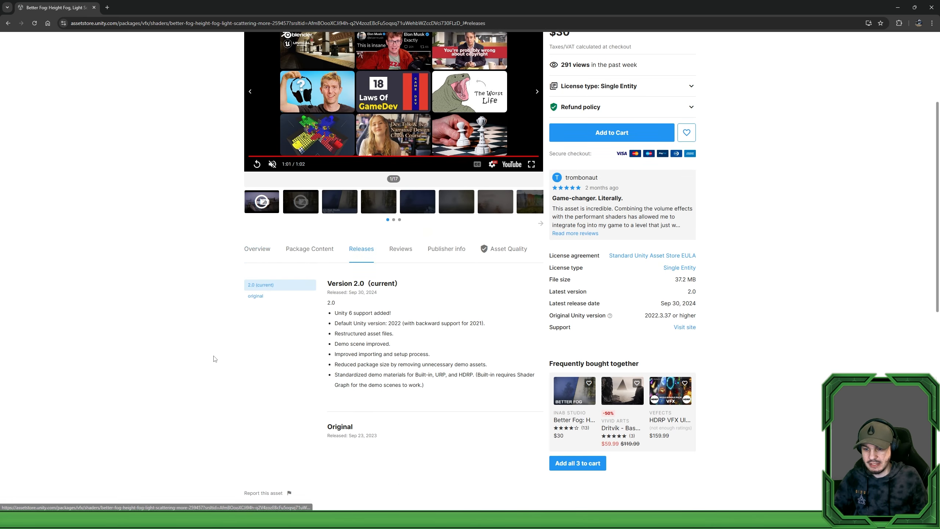
left_click_drag(329, 217, 384, 218)
left_click(348, 217)
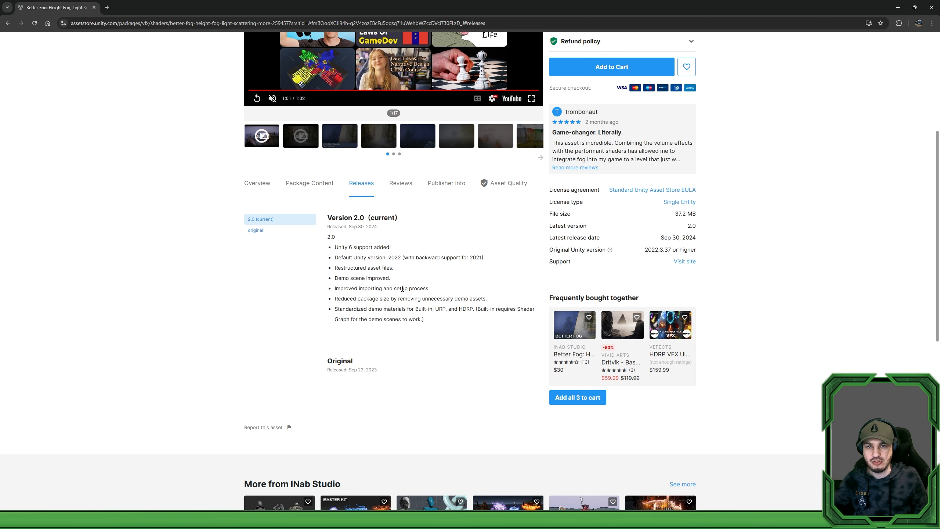
Read the user ratings and most recent reviews of the Better Fog asset.
scroll(403, 290, "up", 2)
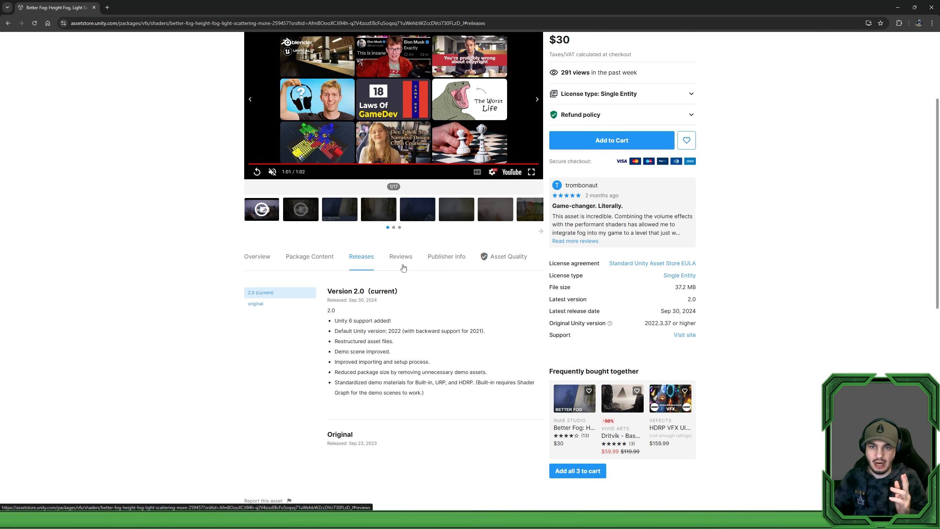
left_click(403, 267)
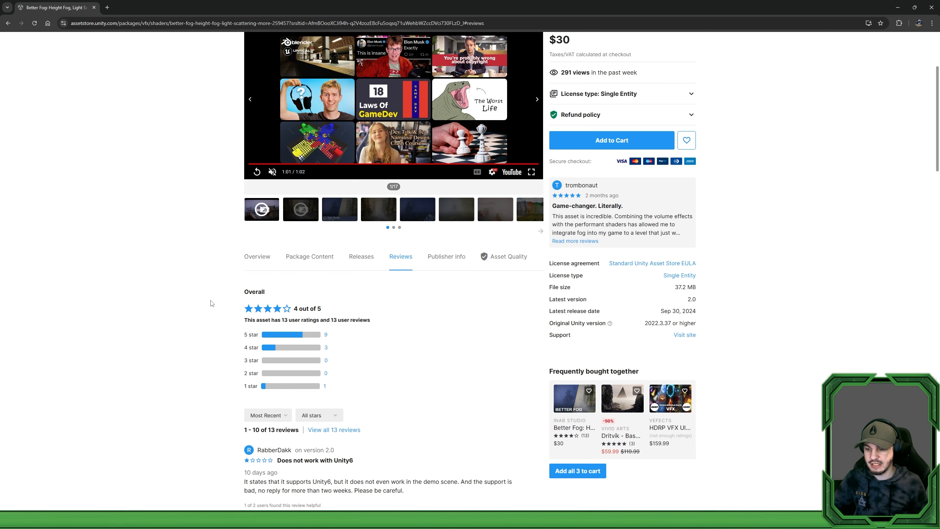
scroll(210, 304, "down", 2)
scroll(210, 307, "down", 4)
scroll(215, 281, "up", 1)
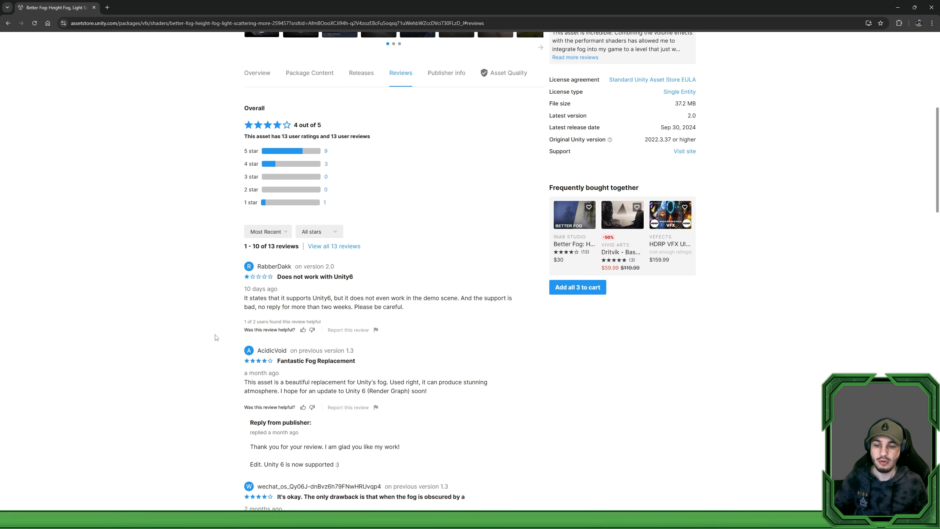
scroll(226, 322, "up", 3)
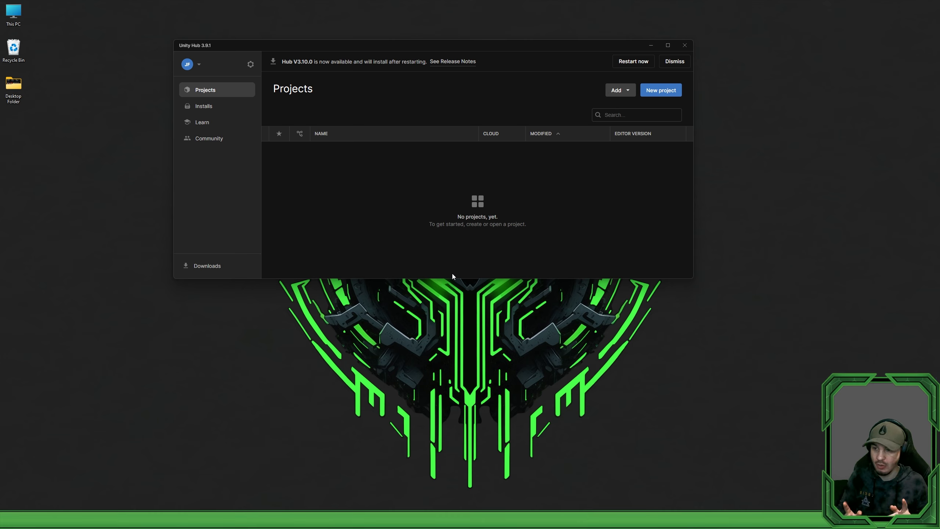
Start a new project in Unity Hub with the Universal 3D template and editor version 6000.0.24f1.
left_click(655, 90)
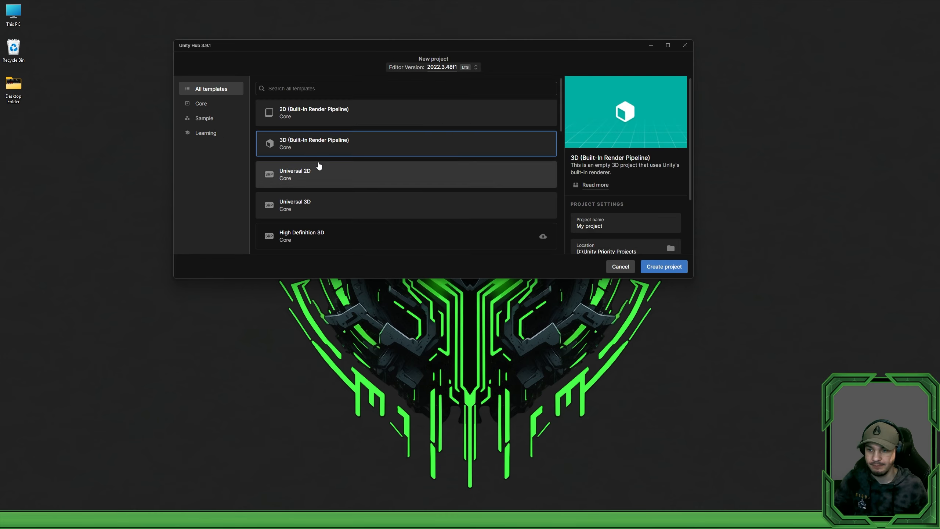
left_click(214, 105)
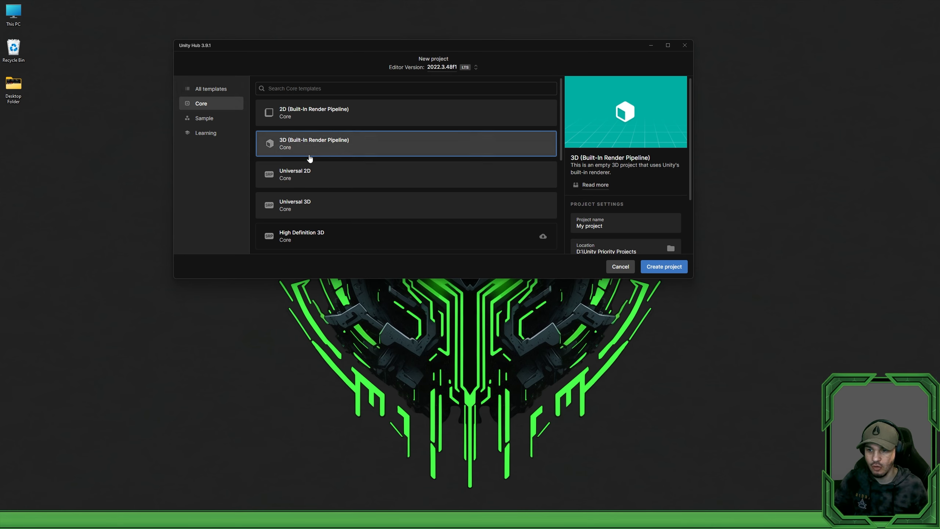
left_click(310, 207)
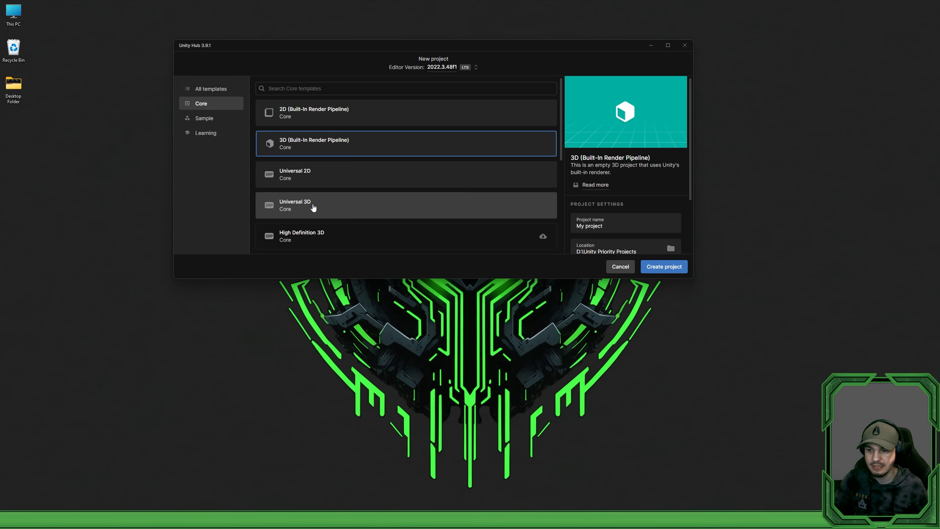
left_click(470, 70)
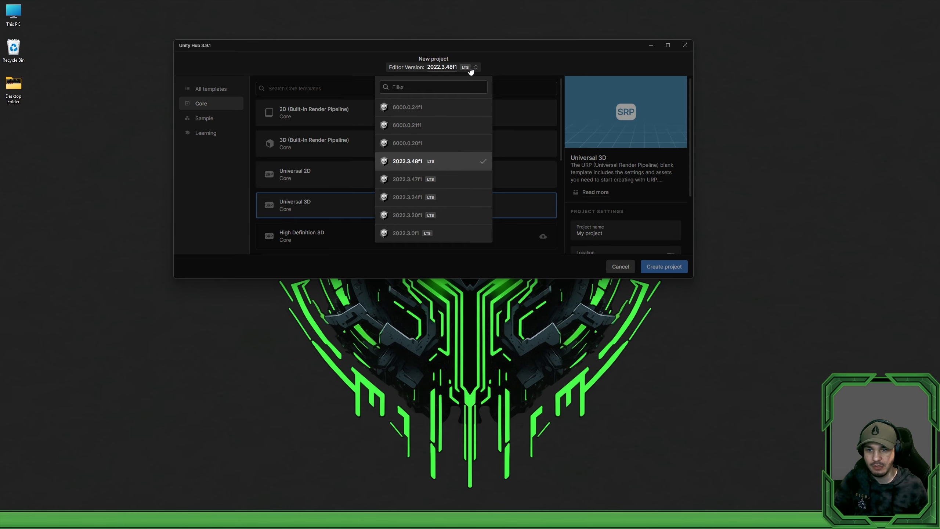
left_click(452, 111)
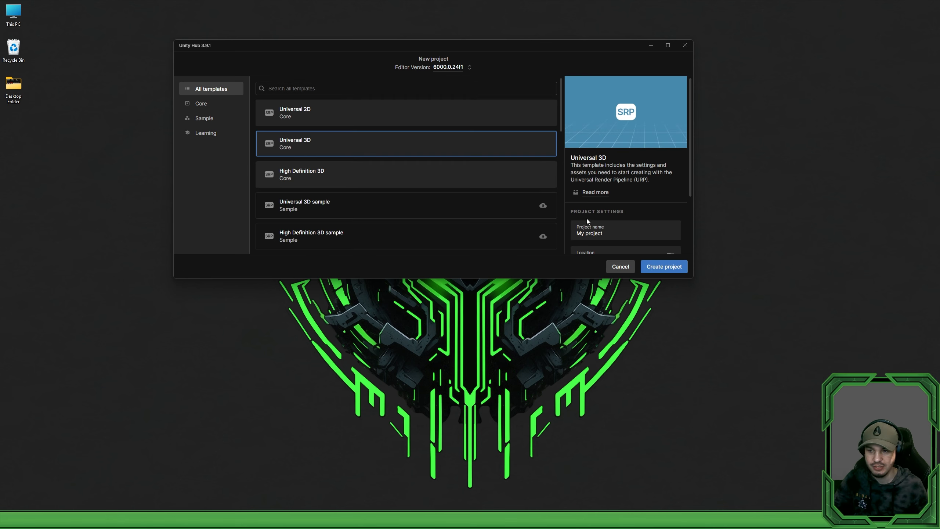
Name the new project Better Fog Tutorial and disable its connection to Unity Cloud.
scroll(592, 211, "down", 1)
left_click(611, 196)
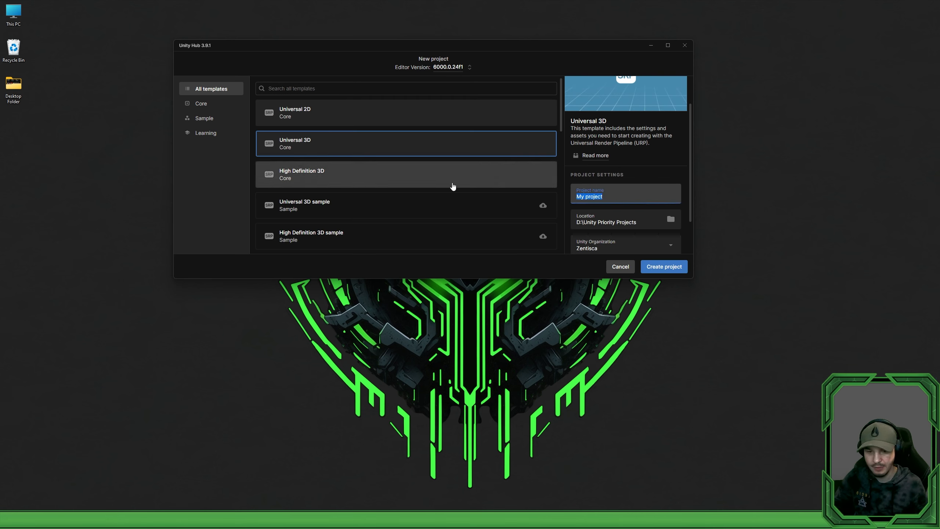
type("Better Fog Tutorial")
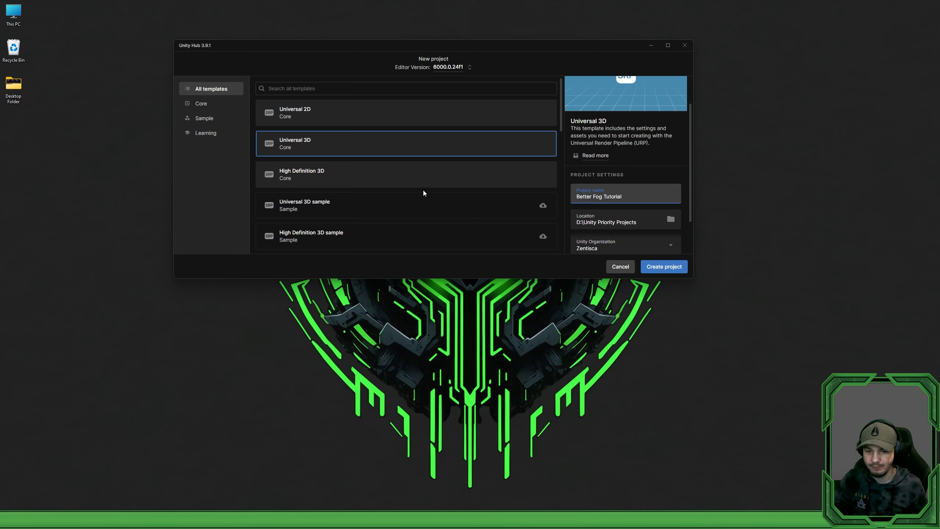
scroll(575, 245, "down", 1)
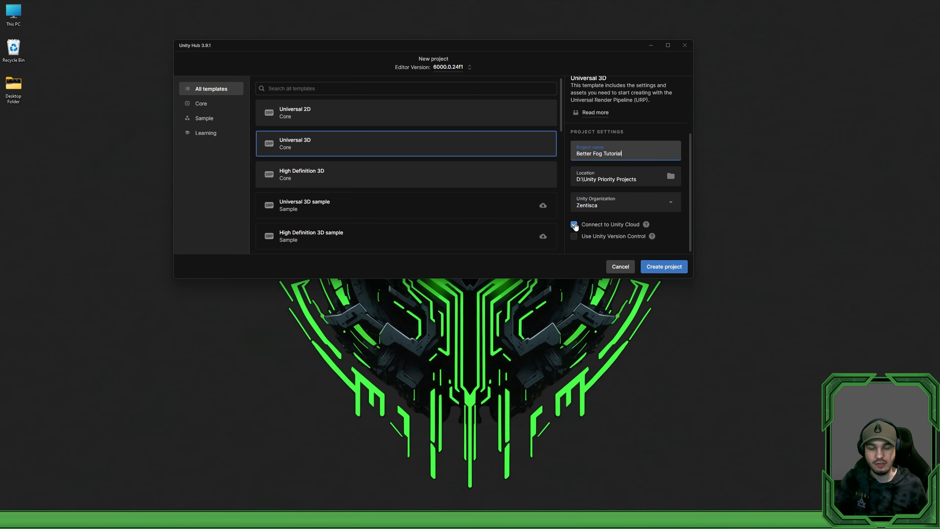
left_click(573, 224)
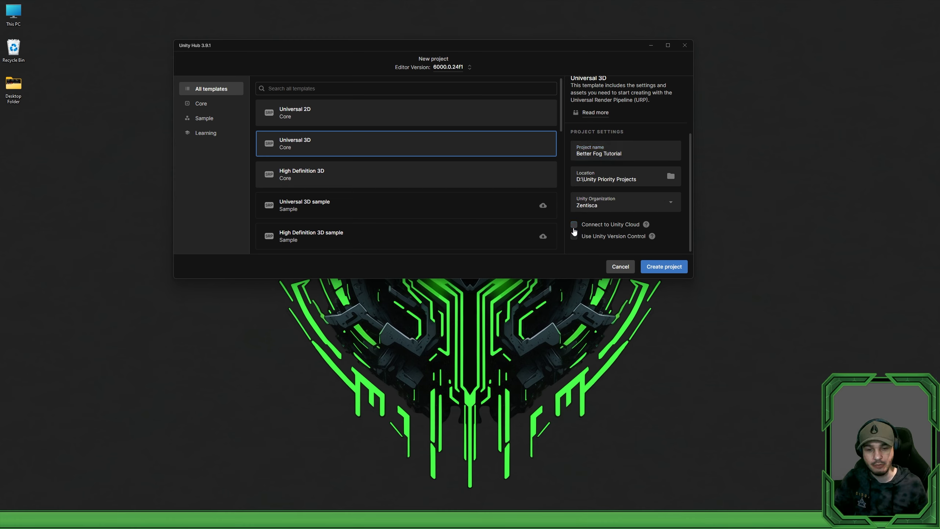
Check the project settings and create the Better Fog Tutorial project.
scroll(598, 244, "up", 2)
scroll(631, 194, "down", 2)
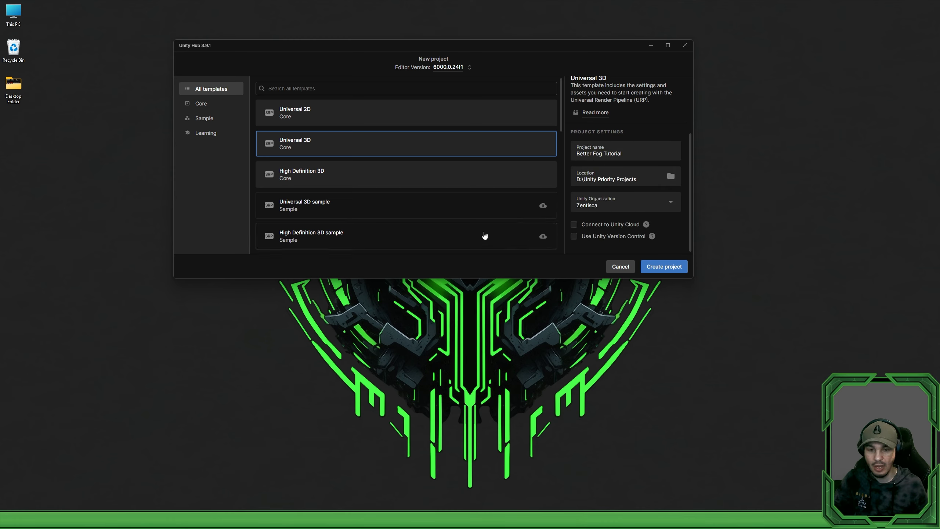
scroll(646, 218, "up", 2)
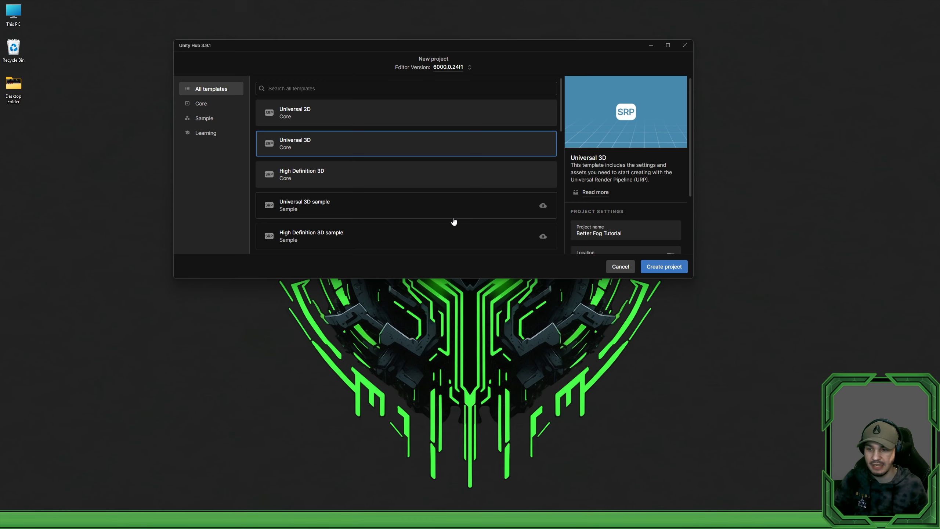
scroll(625, 248, "down", 2)
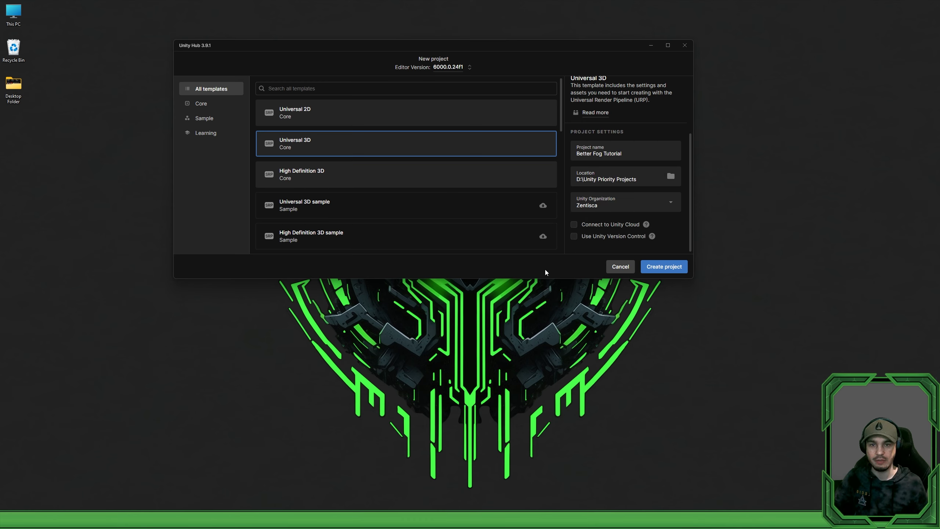
left_click(684, 268)
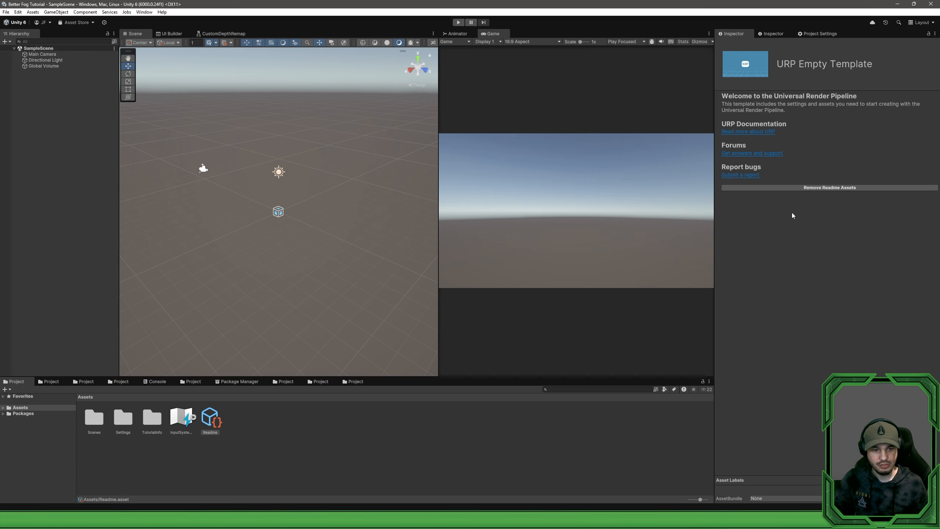
Remove the URP template's Readme assets from the new project.
left_click(828, 187)
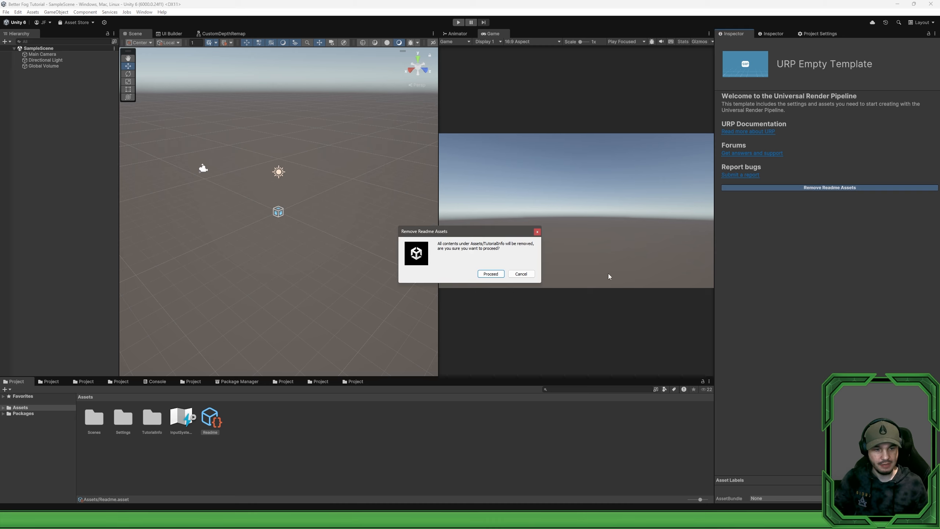
left_click(489, 274)
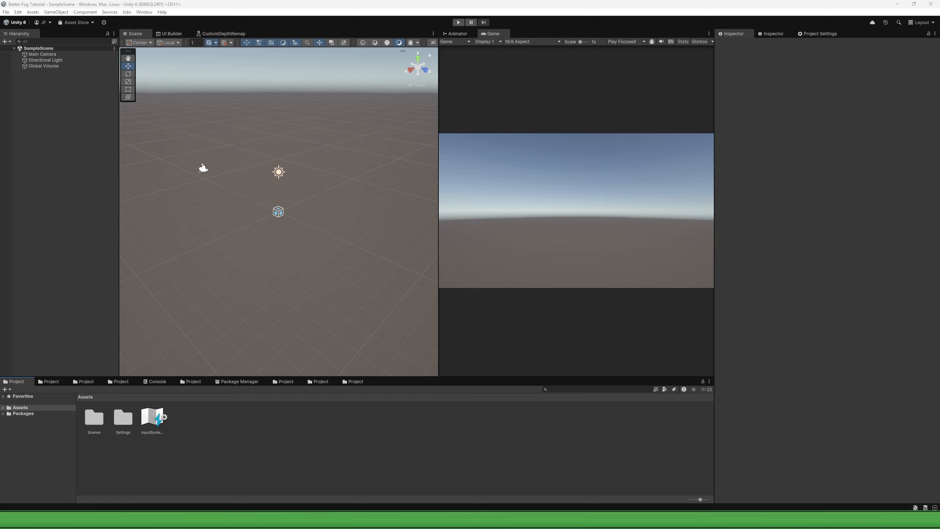
Search the Unity Registry packages for "shader" to check the Shader Graph package.
left_click(237, 381)
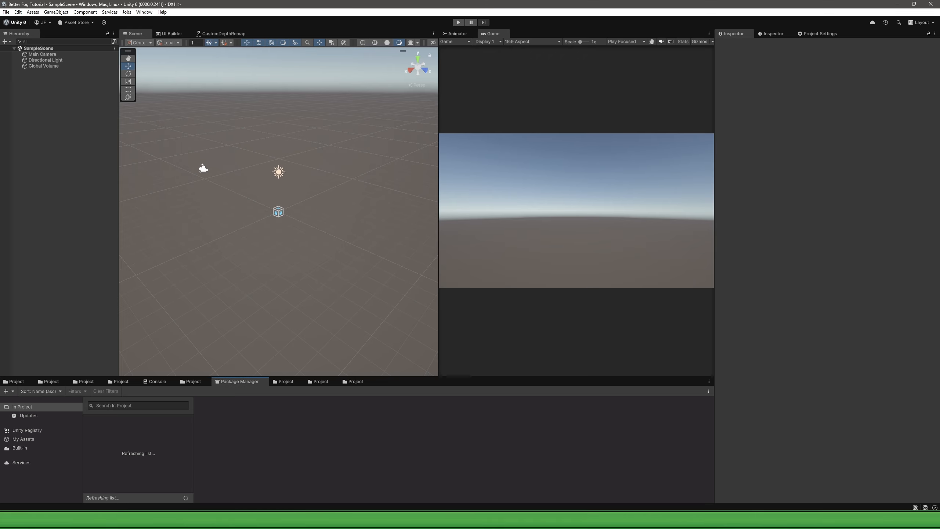
left_click(144, 12)
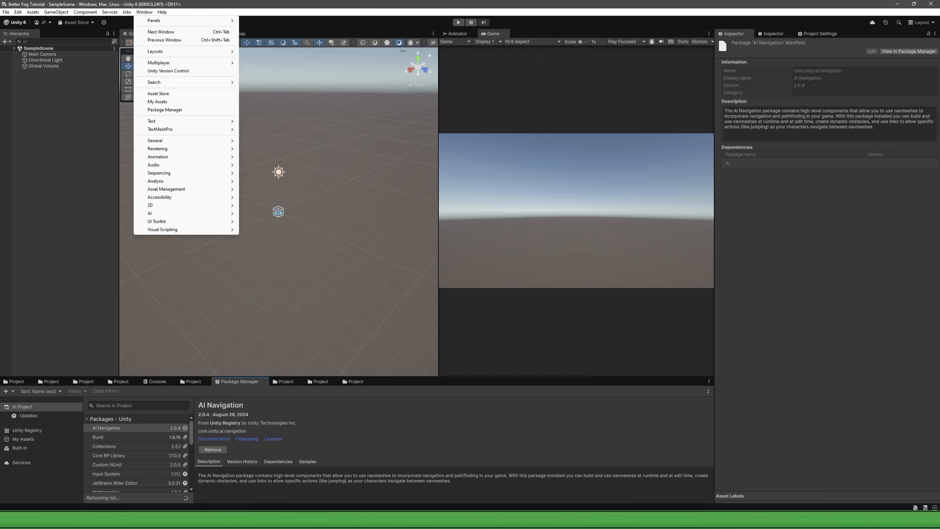
left_click(165, 110)
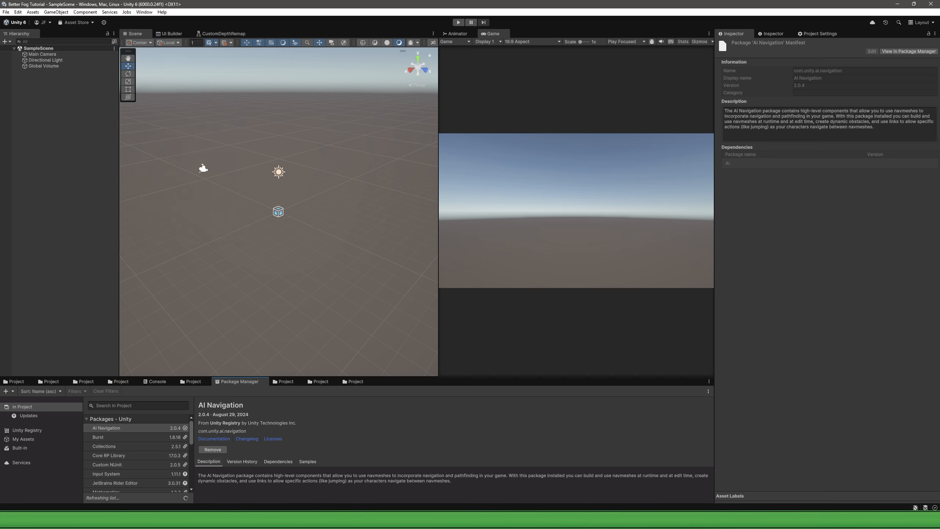
left_click(126, 407)
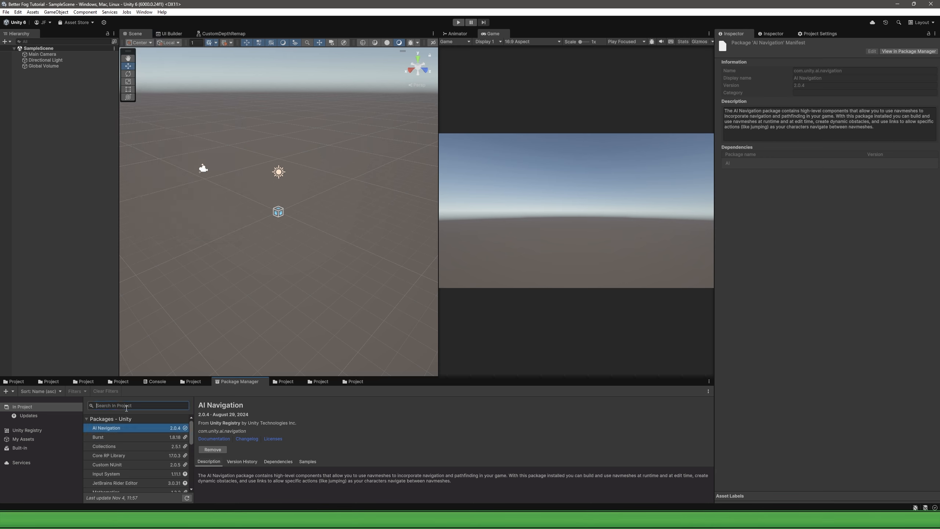
left_click(36, 431)
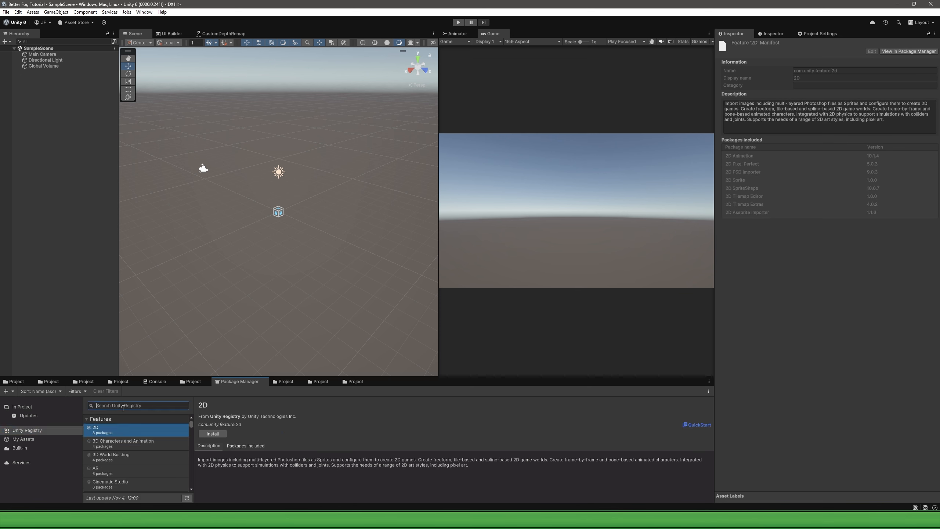
type("sahd")
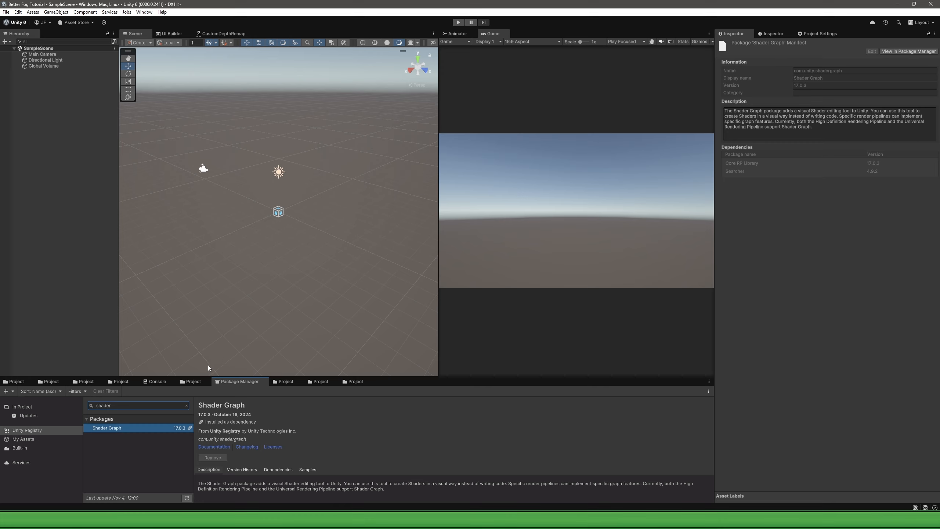
Show the purchased assets in Package Manager, switch to the browser's Better Fog Asset Store page and open the asset in the Unity Editor.
left_click(28, 440)
left_click(112, 408)
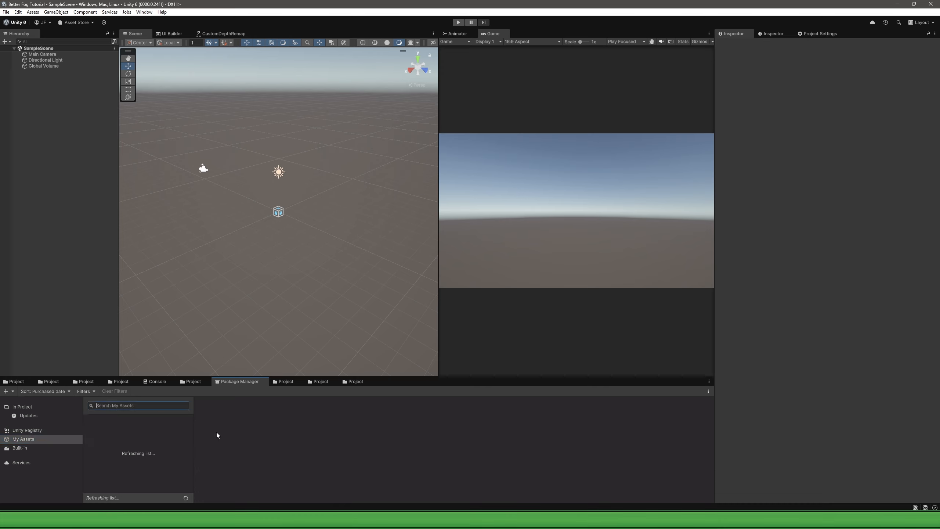
left_click(216, 432)
left_click(196, 518)
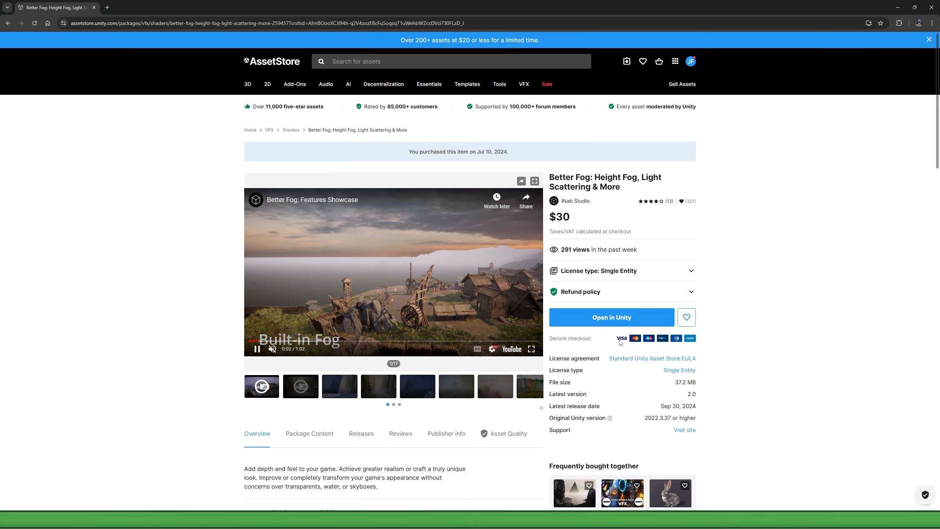
left_click(611, 317)
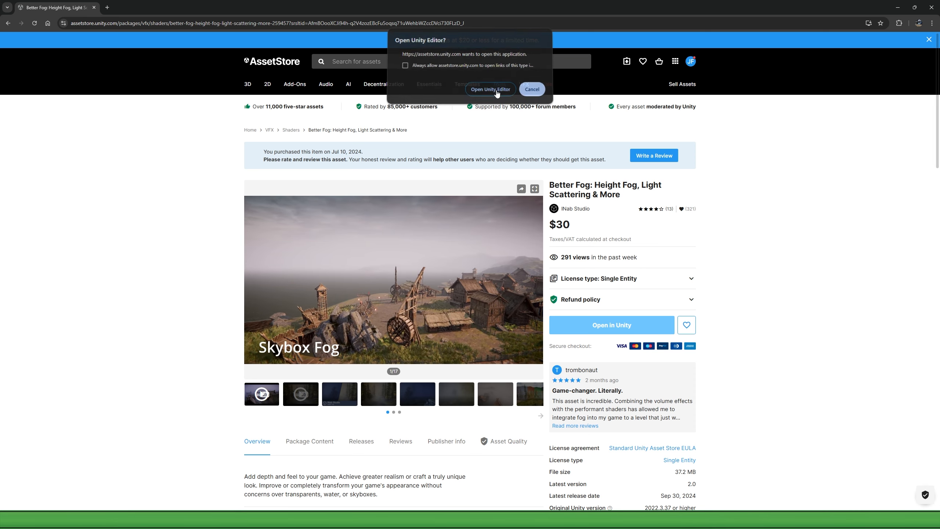
left_click(490, 91)
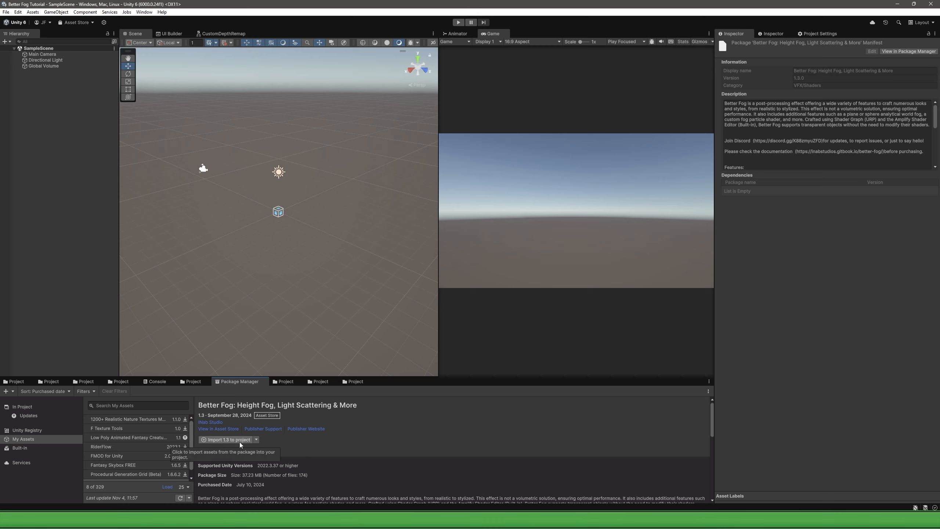
Examine the Better Fog package's release notes and overview information, including its supported Unity versions.
left_click(238, 455)
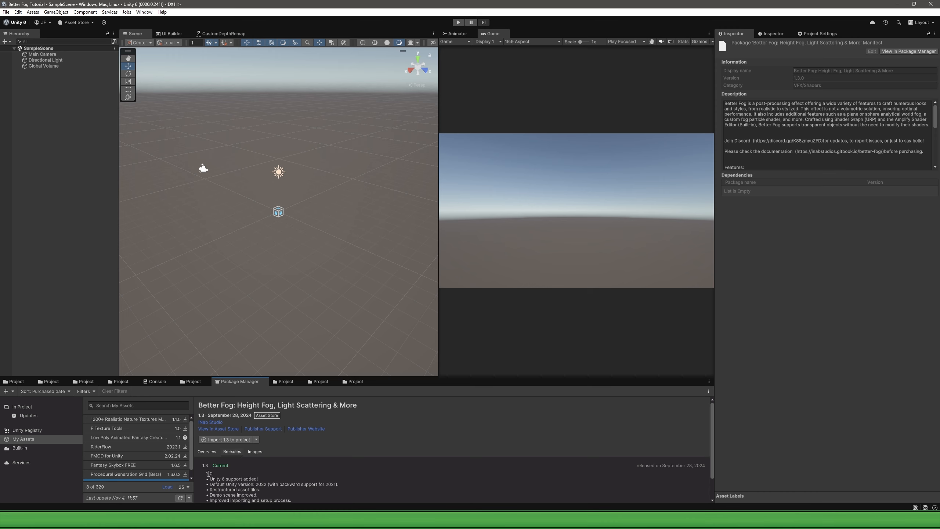
left_click(205, 452)
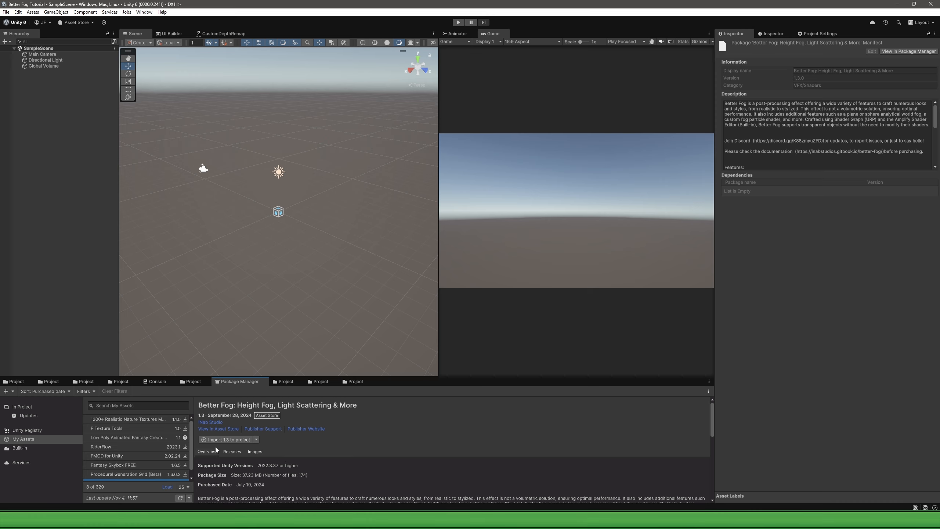
left_click(228, 452)
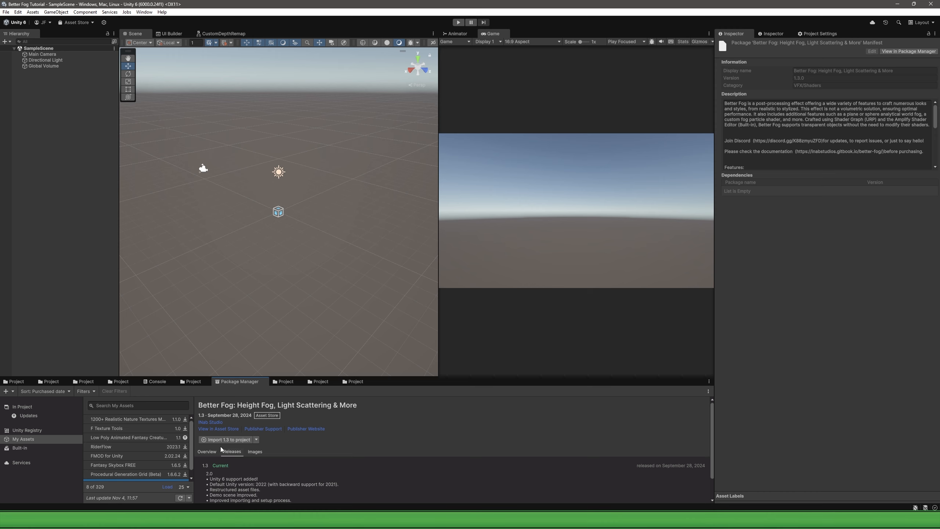
left_click(215, 450)
left_click(228, 451)
left_click(209, 453)
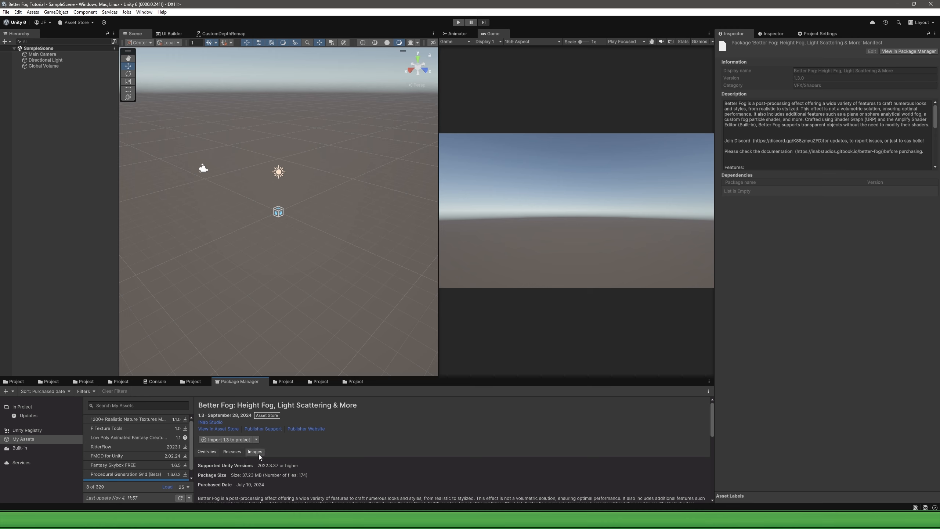
left_click(223, 454)
left_click(207, 452)
Import Better Fog 1.3 into the project with all package files included.
left_click(232, 441)
scroll(613, 298, "down", 20)
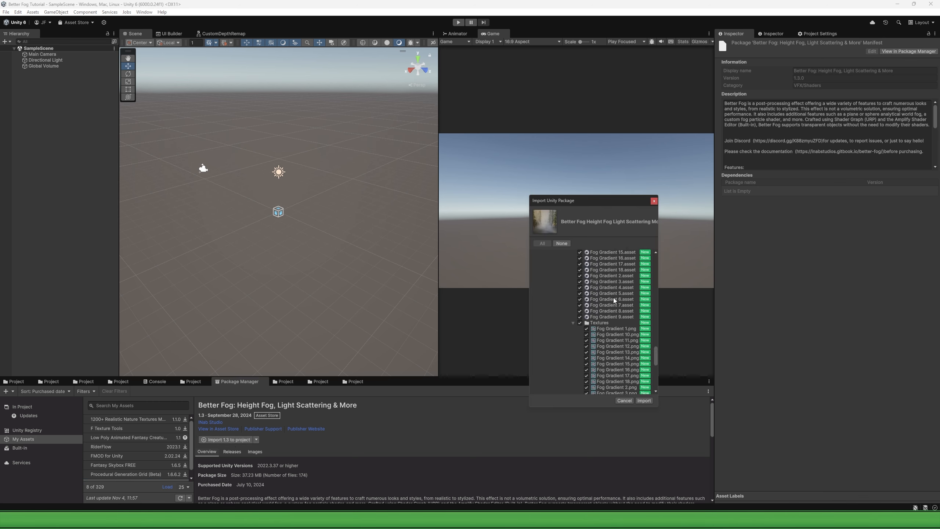
left_click(644, 400)
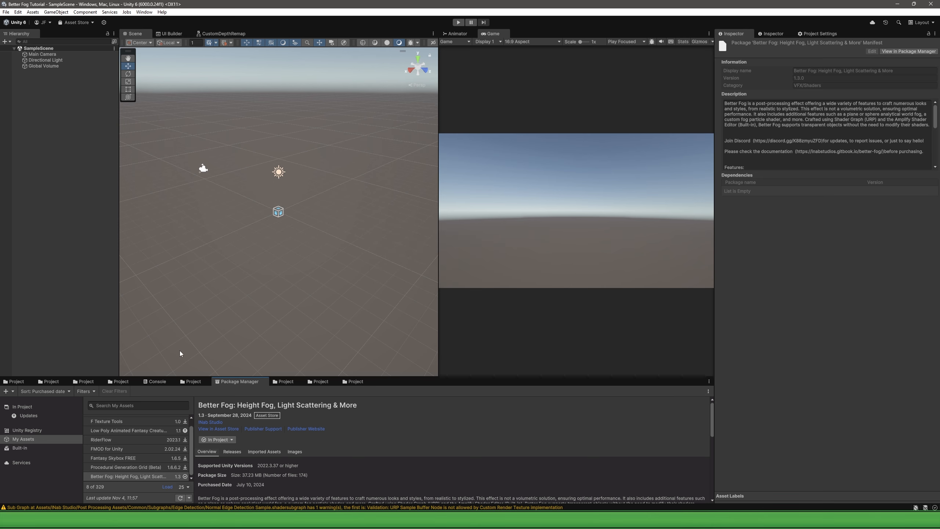
Browse the project assets to the Better Fog folder inside INab Studio's Post Processing Assets.
left_click(15, 381)
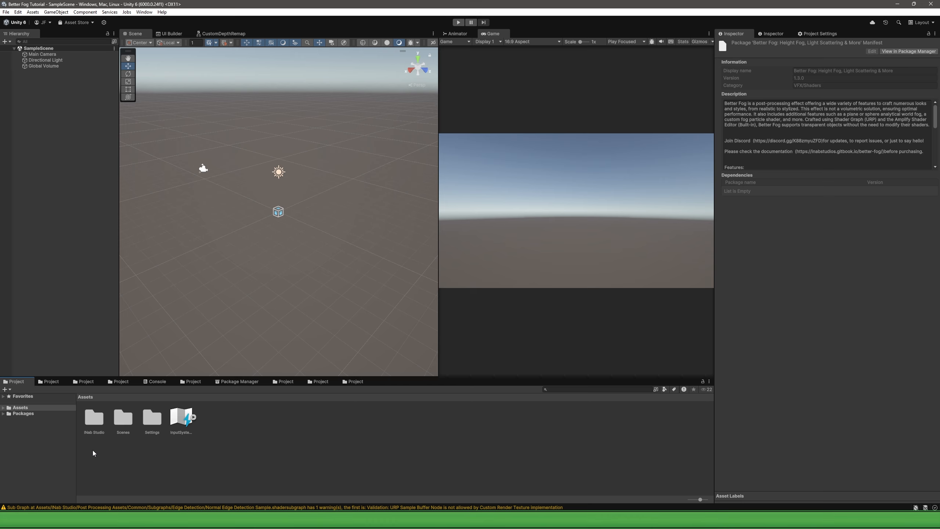
double_click(96, 432)
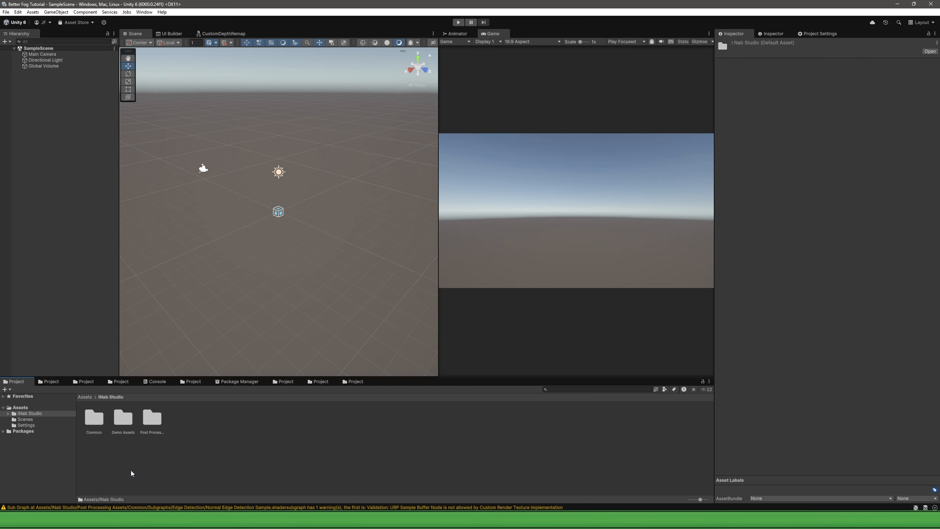
double_click(152, 417)
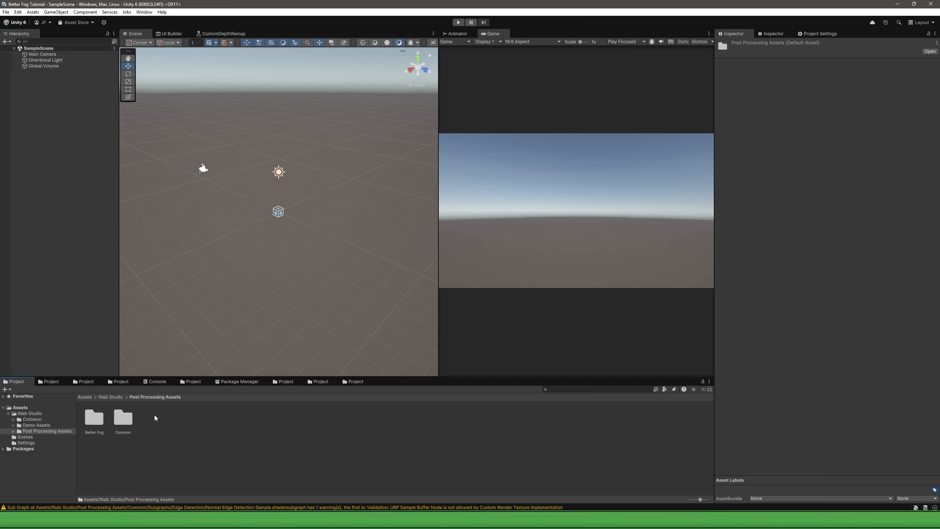
double_click(96, 424)
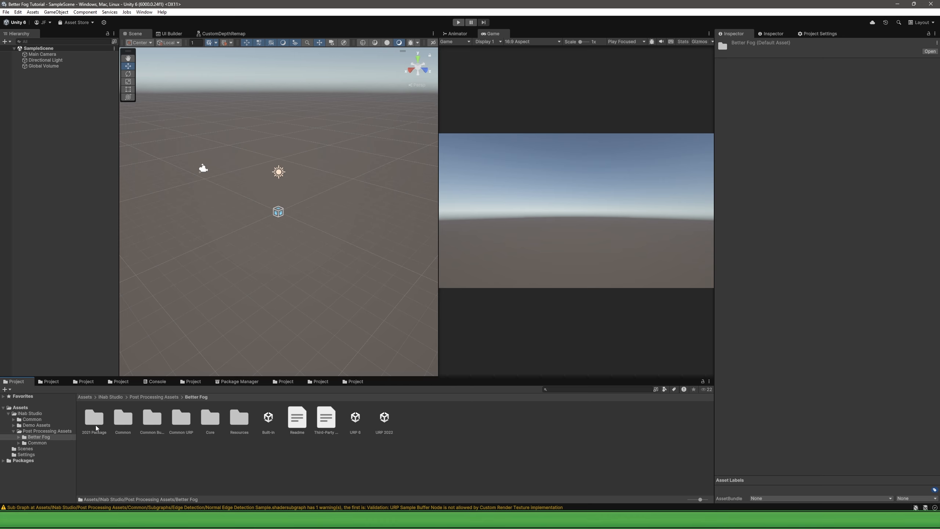
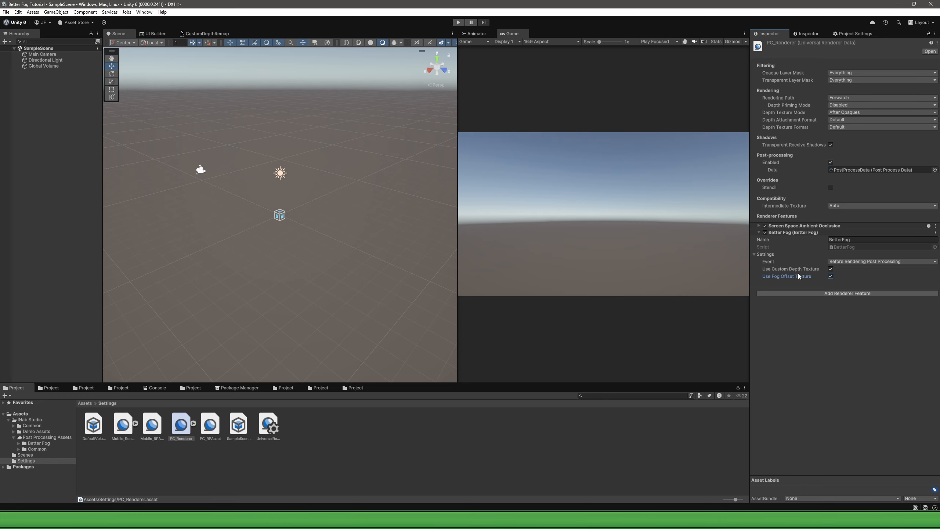
Copy the Demo URP scene from the Demo Scenes folder in Better Fog's Common URP folder.
left_click(175, 461)
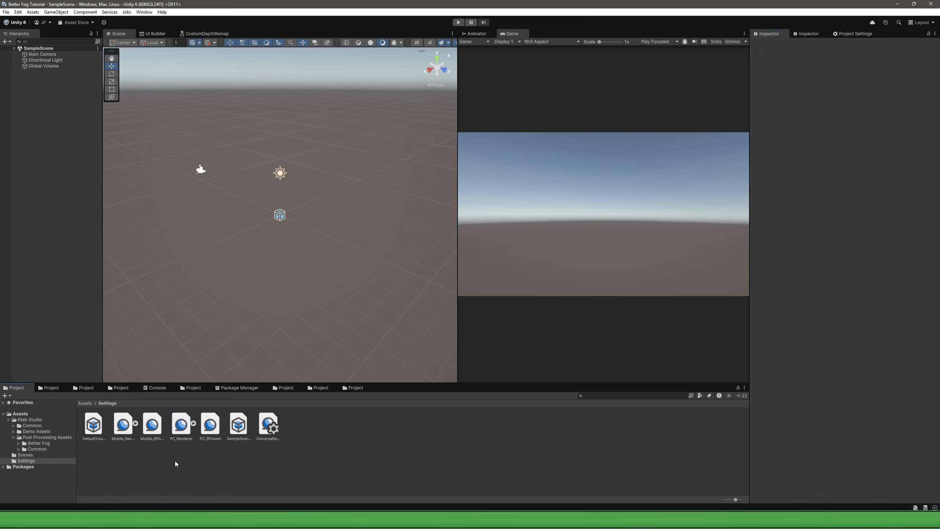
left_click(85, 403)
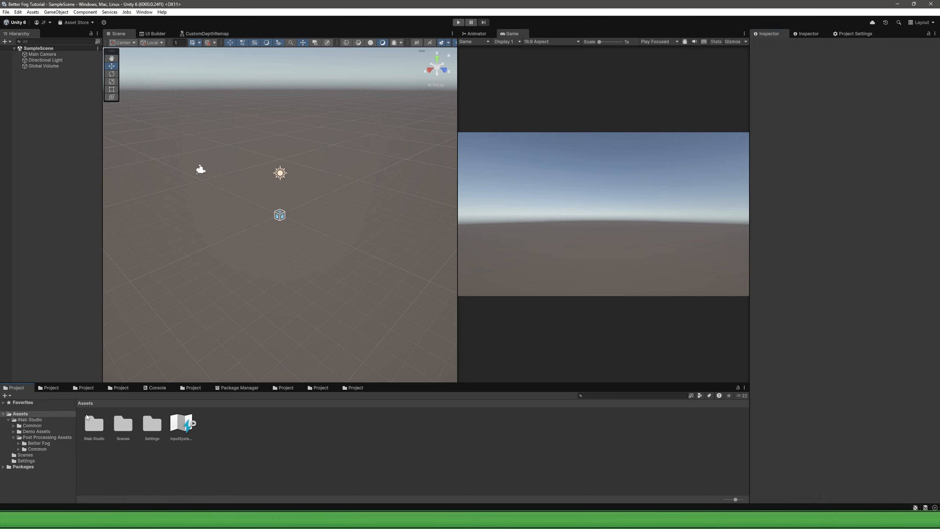
double_click(94, 425)
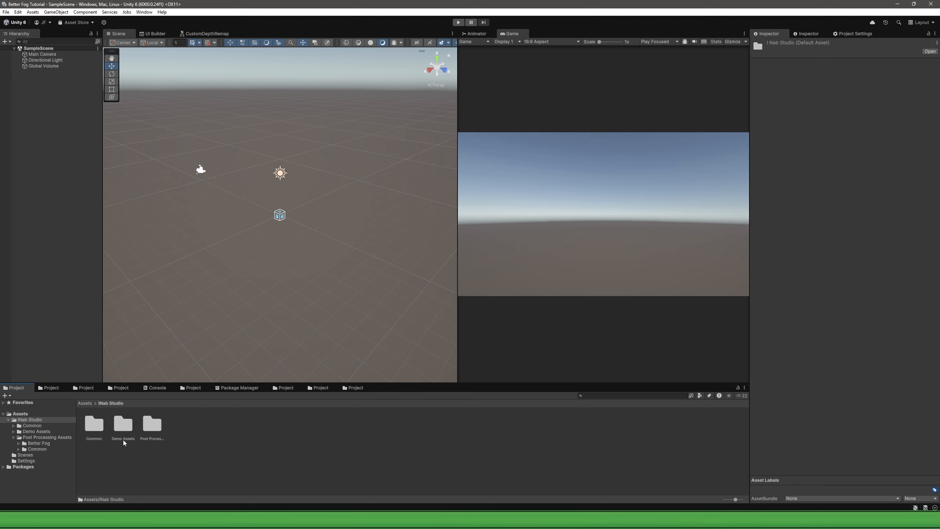
double_click(152, 426)
double_click(93, 437)
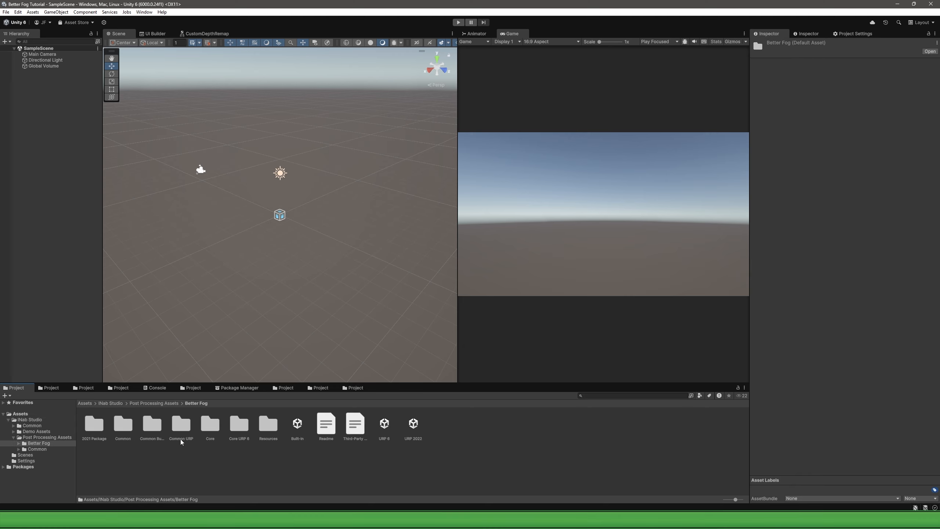
double_click(183, 429)
double_click(97, 428)
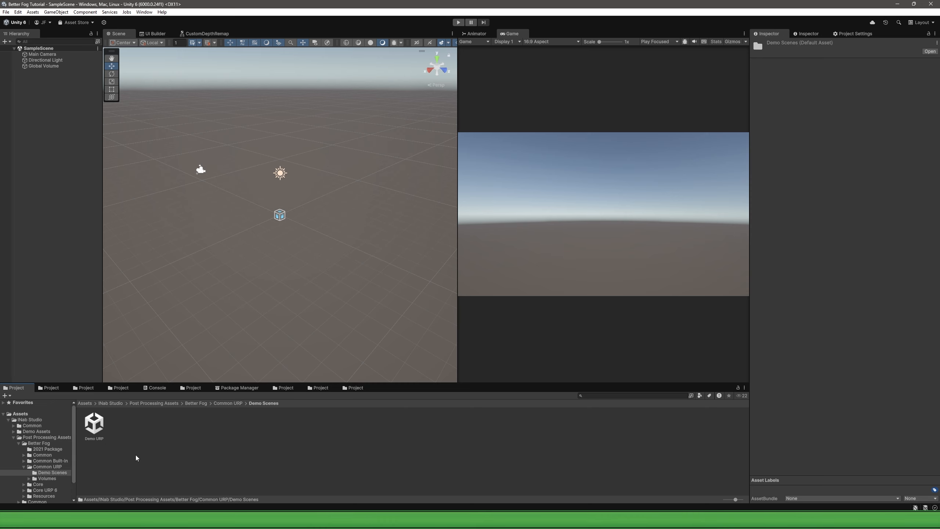
left_click(97, 426)
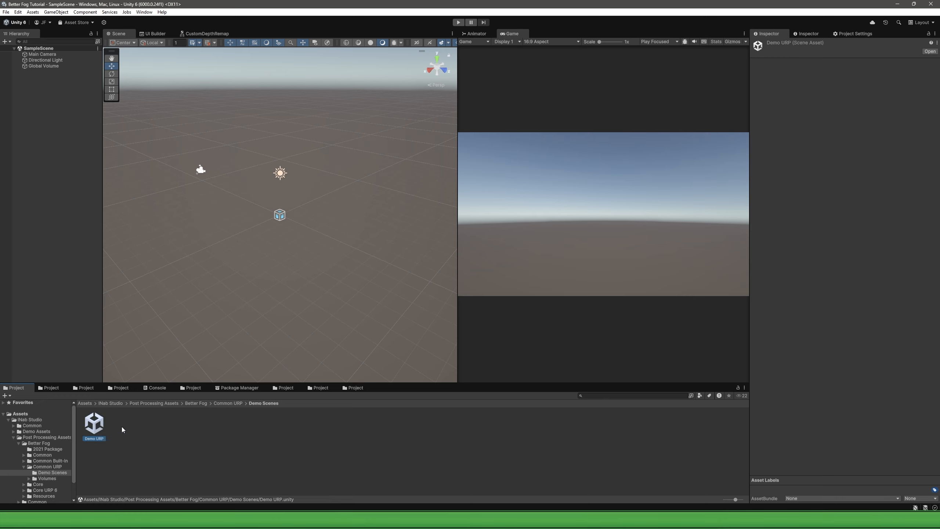
Paste the Demo URP scene into the project's Scenes folder and open the copy to view its water and fog.
left_click(85, 402)
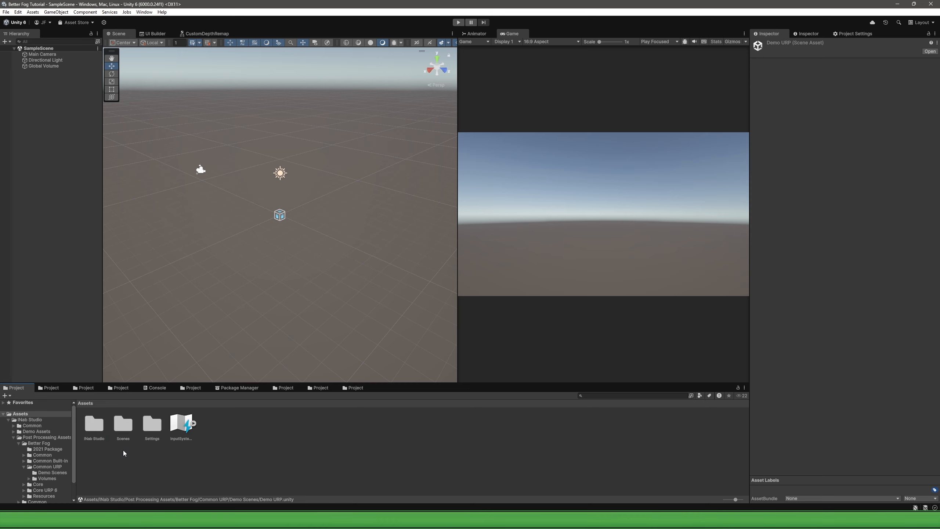
double_click(122, 426)
left_click(119, 442)
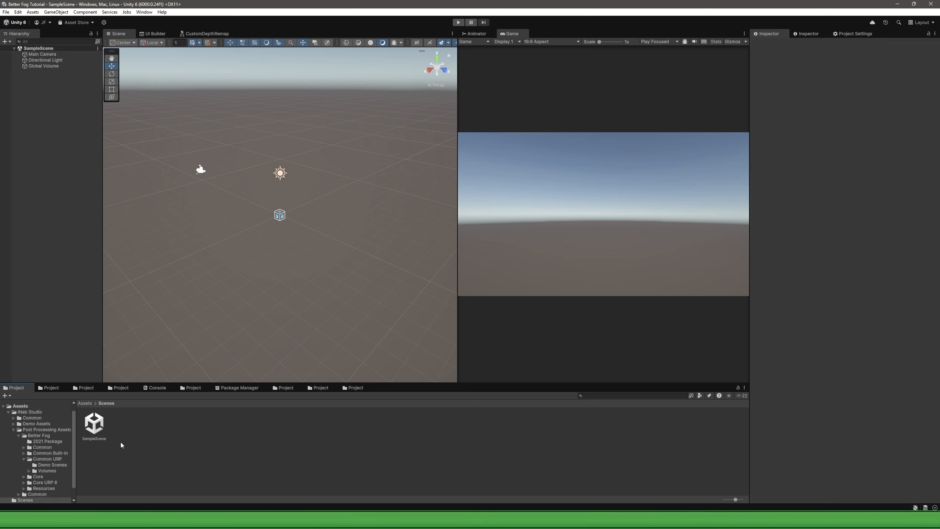
key("ctrl+v")
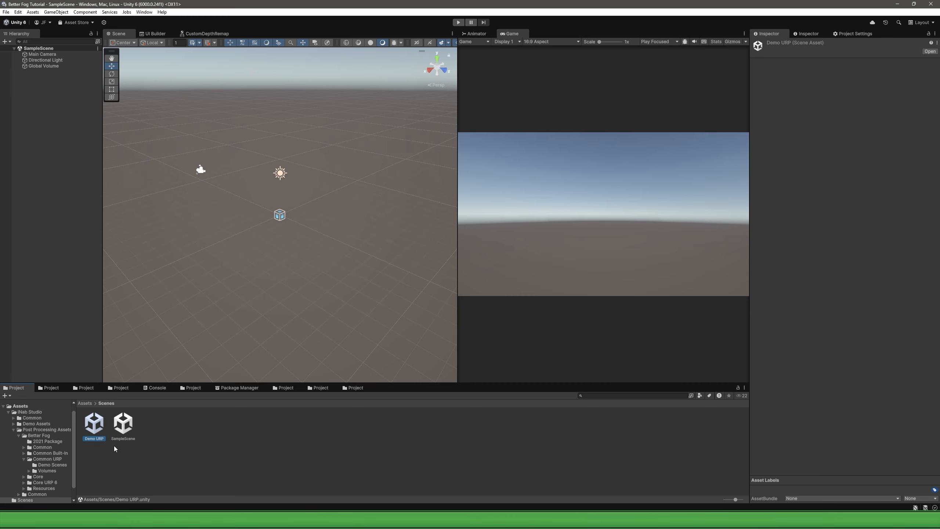
double_click(95, 424)
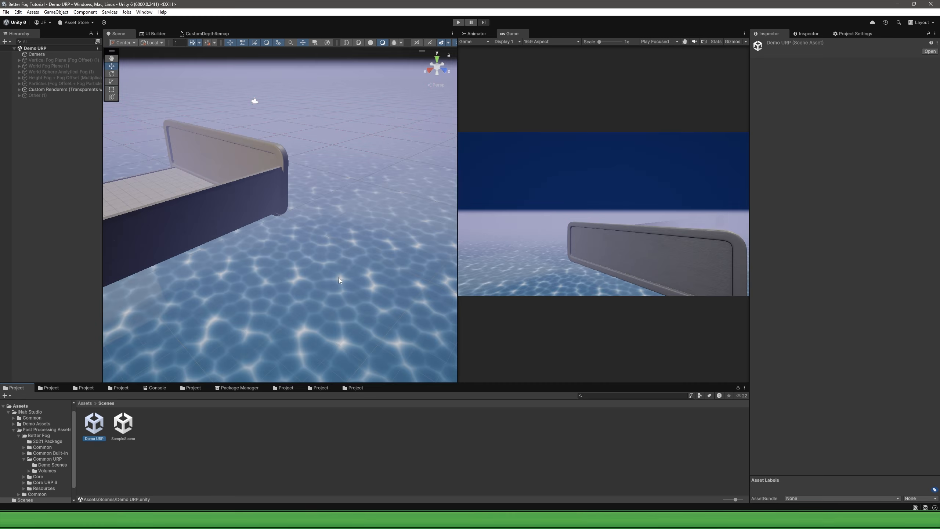
right_click_drag(338, 278, 327, 202)
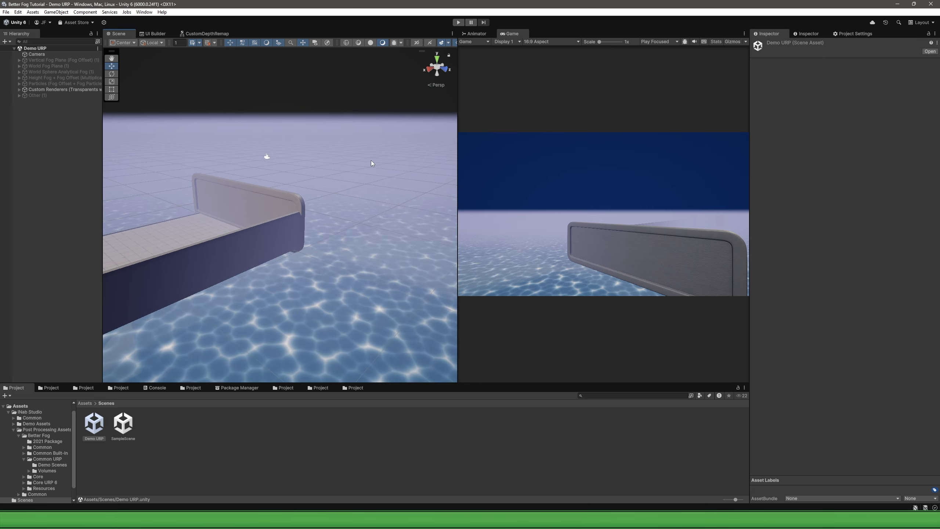
right_click_drag(372, 163, 327, 246)
right_click_drag(326, 281, 408, 207)
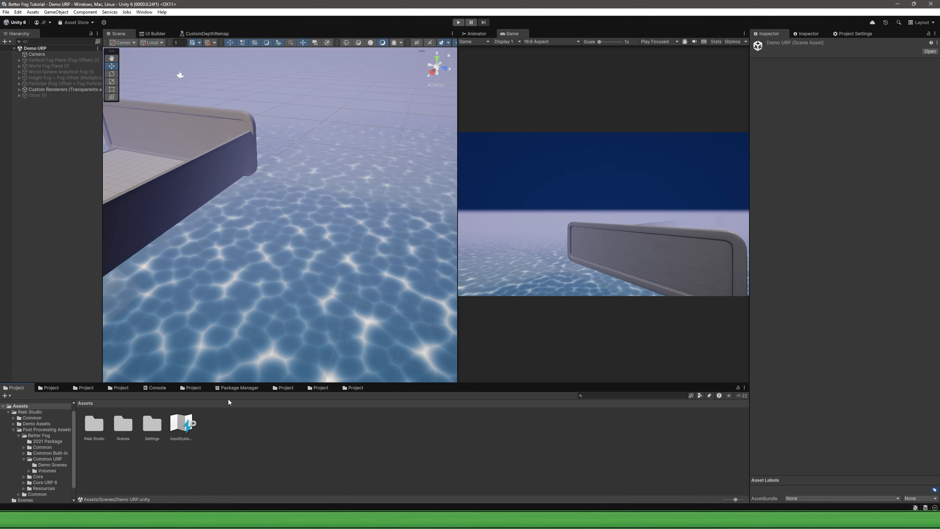
Turn Use Custom Depth Texture off and back on in PC_Renderer's Better Fog feature to compare the fog on the water.
double_click(154, 424)
left_click(184, 425)
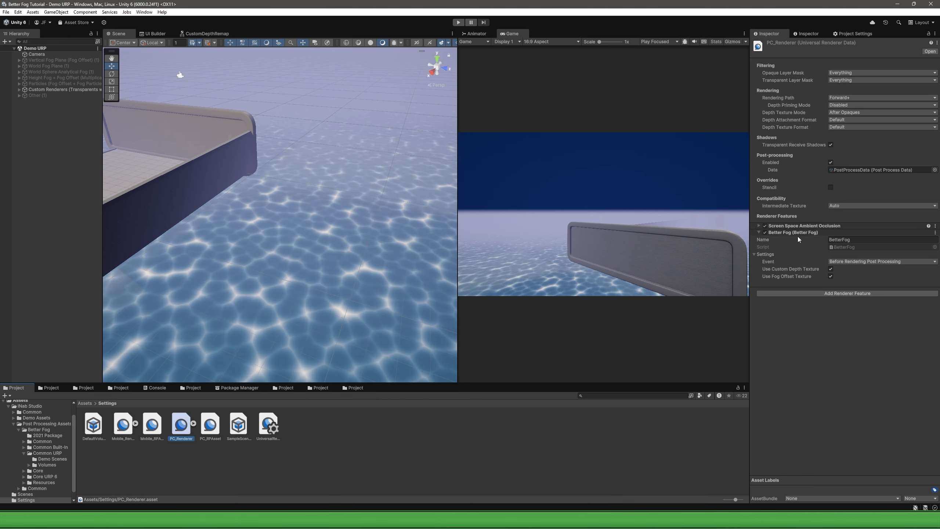
left_click(831, 269)
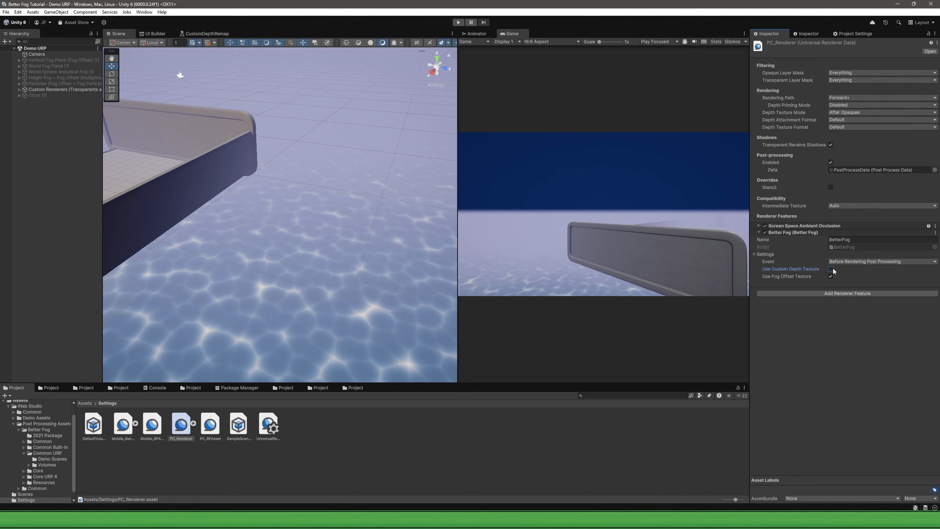
left_click(830, 269)
left_click_drag(359, 252, 378, 259, "alt")
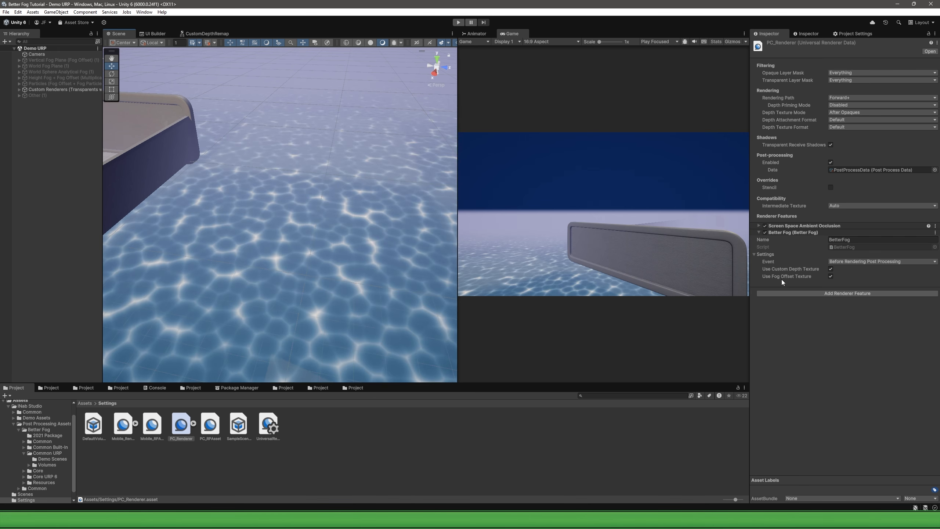
Toggle Use Fog Offset Texture off and on for the Better Fog feature, comparing the water and the transparent blue objects.
left_click(830, 276)
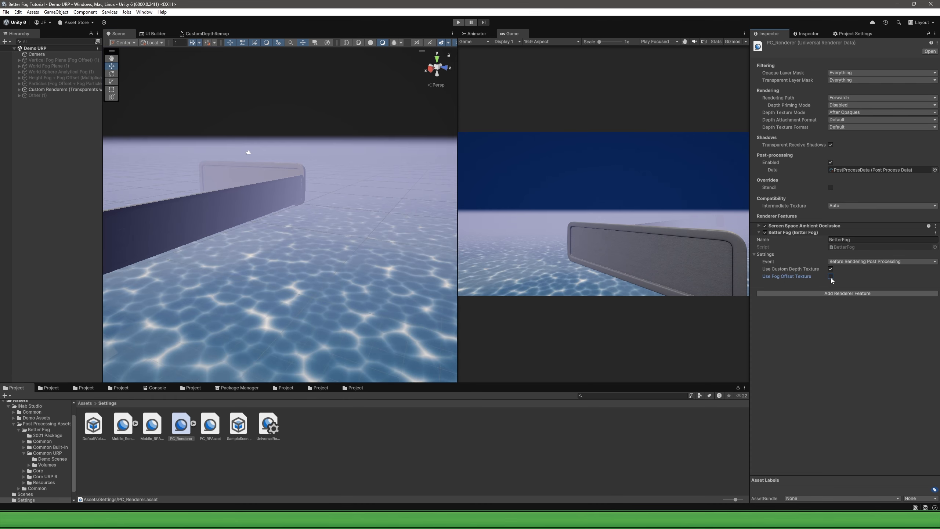
left_click(831, 277)
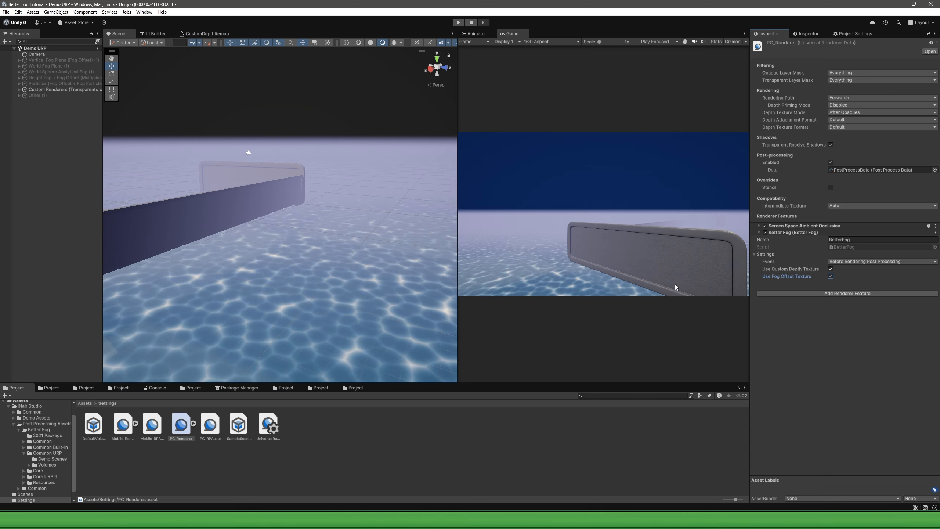
right_click_drag(444, 267, 289, 225)
key("w")
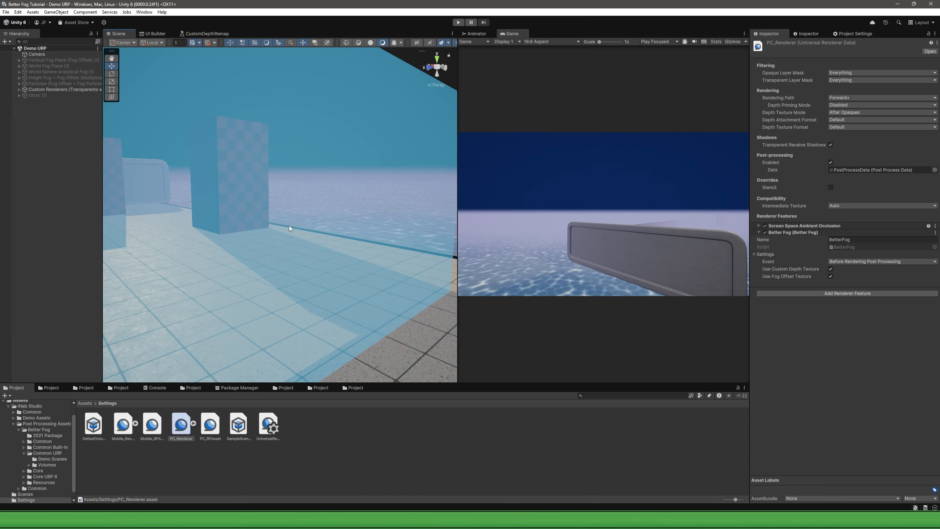
left_click(830, 276)
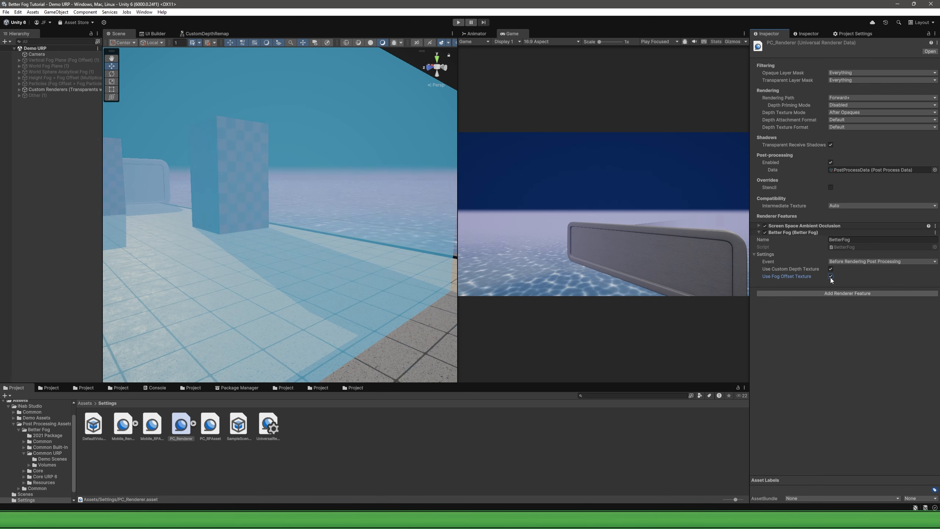
left_click(830, 277)
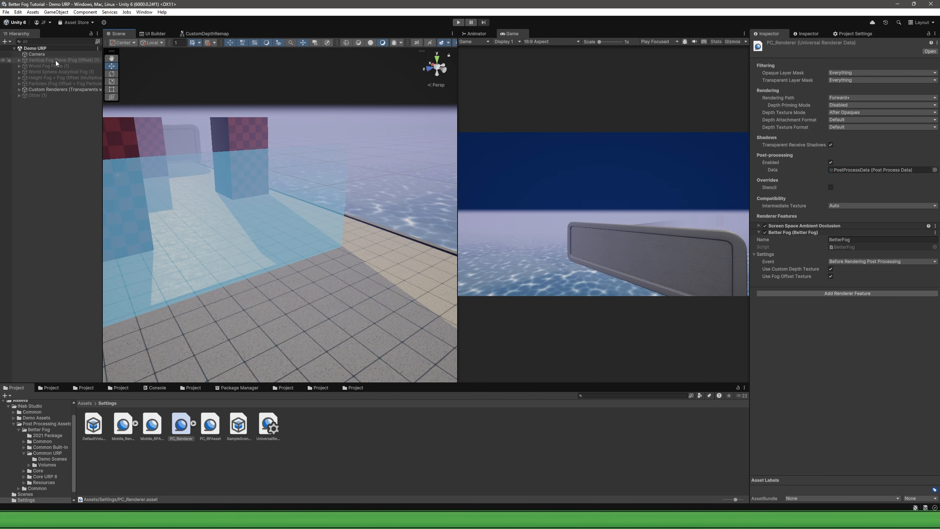
Deactivate the Custom Renderers (Transparents with fog) group and activate the Vertical Fog Plane (Fog Offset) group.
left_click(79, 90)
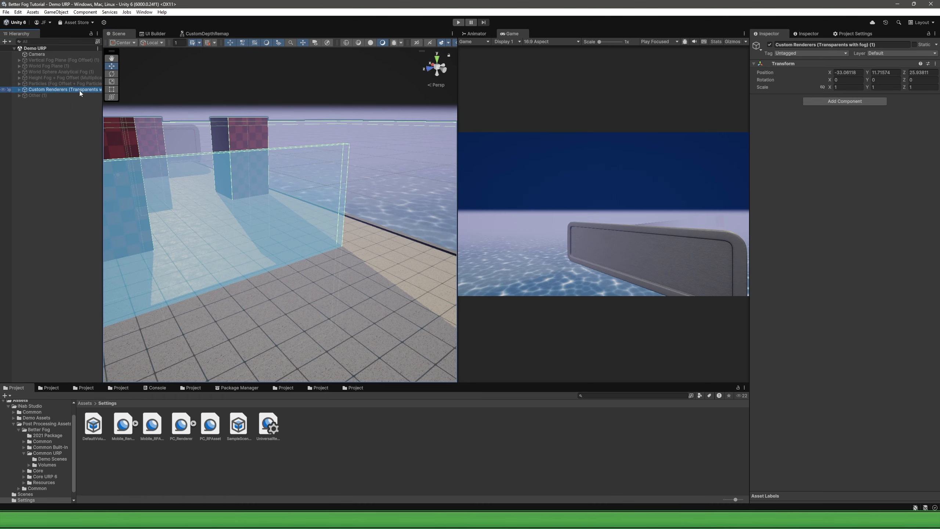
left_click(770, 45)
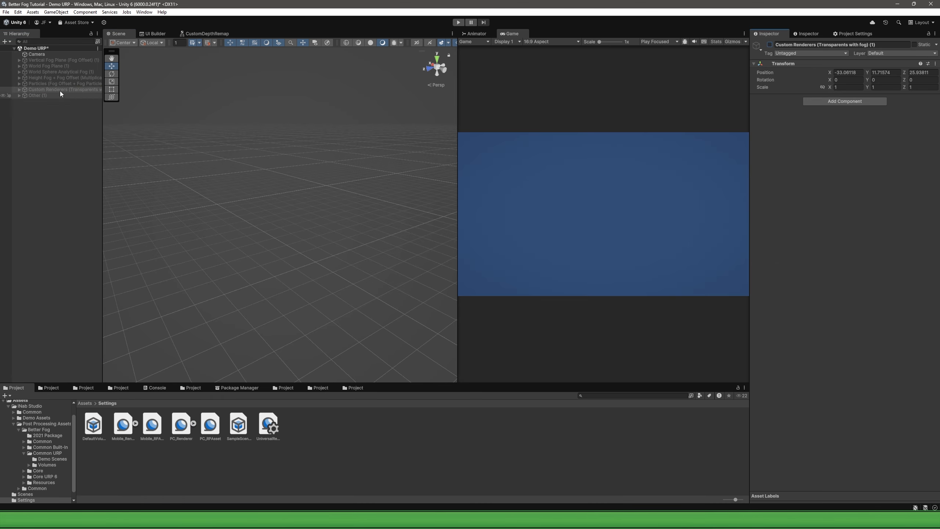
left_click(63, 60)
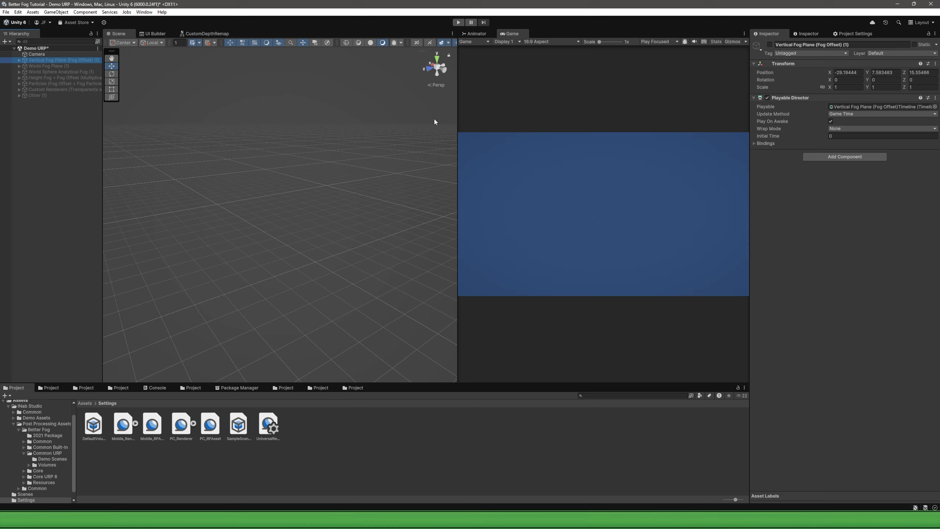
left_click(768, 44)
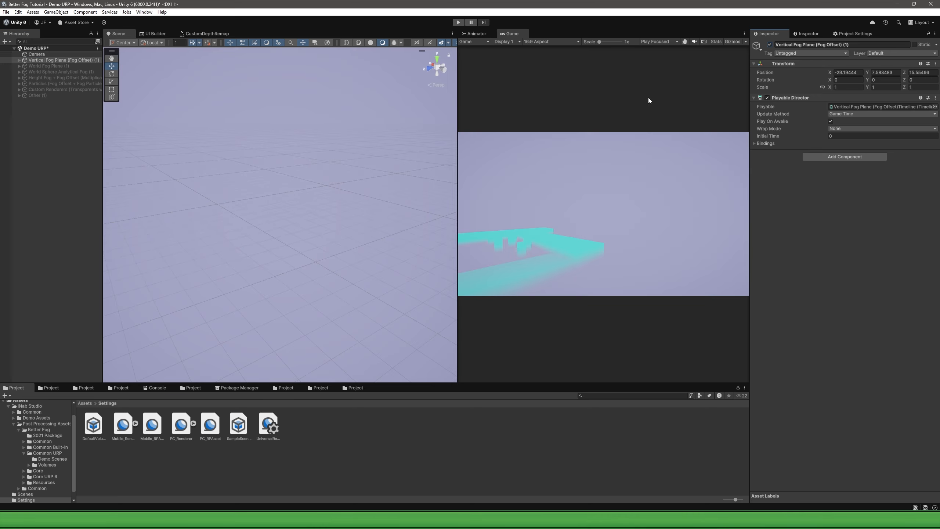
Examine the Vertical Fog Plane group's cubes, directional light, fog plane and Global Volume fog settings.
left_click(272, 110)
left_click(271, 111)
right_click_drag(272, 111, 304, 142)
left_click(39, 66)
left_click(24, 67)
left_click(43, 72)
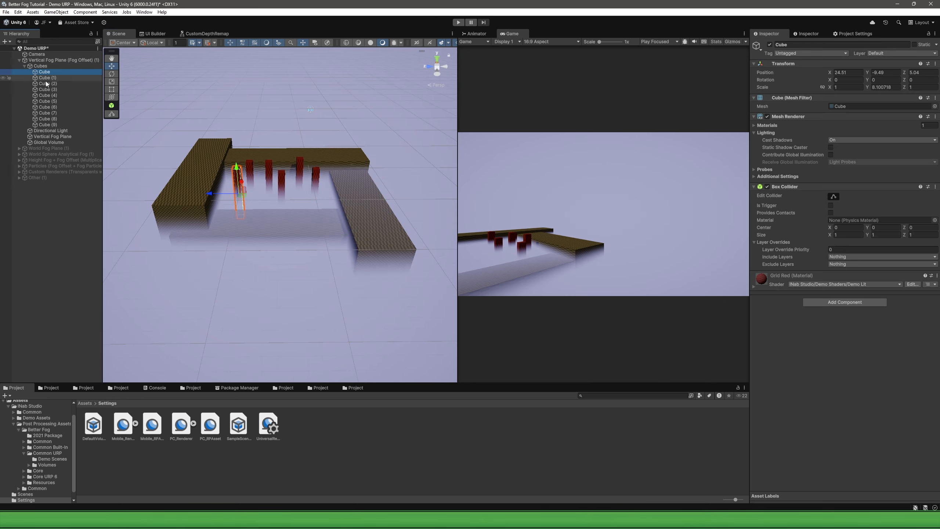
left_click(48, 96)
left_click(51, 113)
left_click(45, 119)
left_click(42, 77)
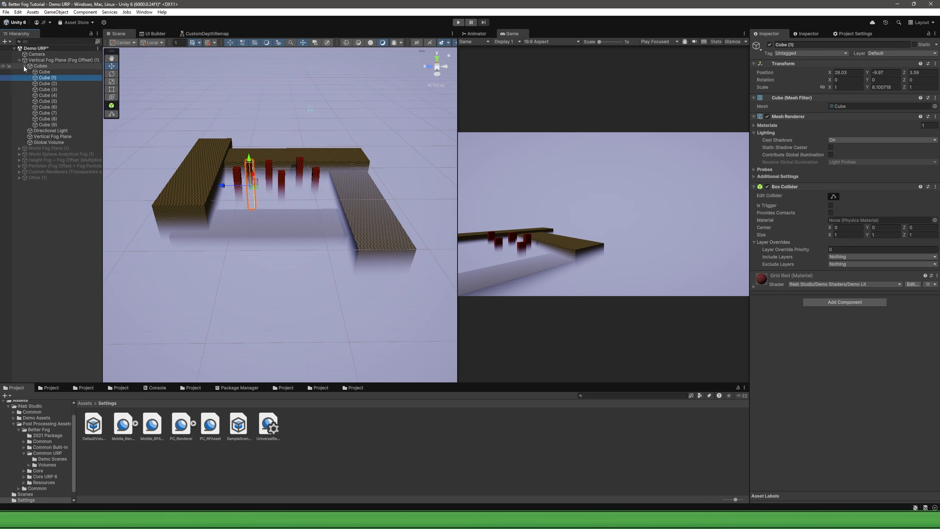
left_click(24, 66)
left_click(48, 72)
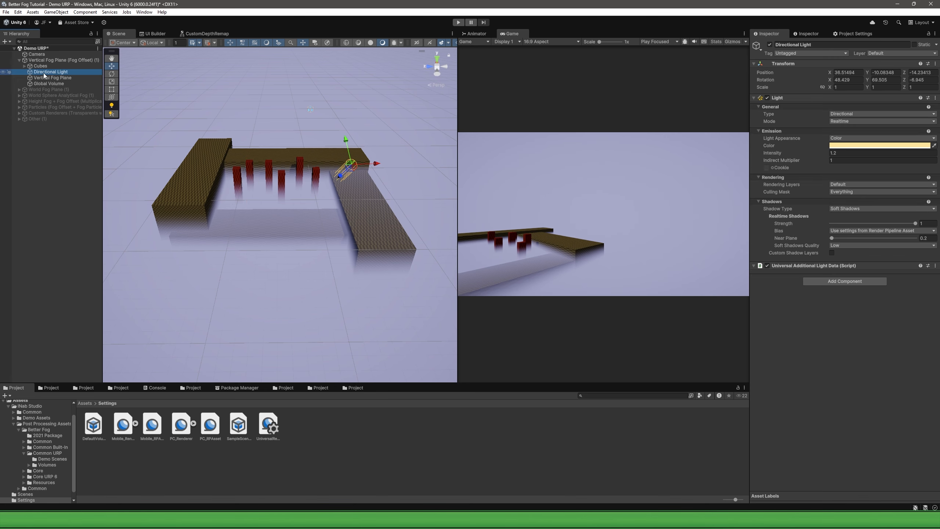
left_click(52, 78)
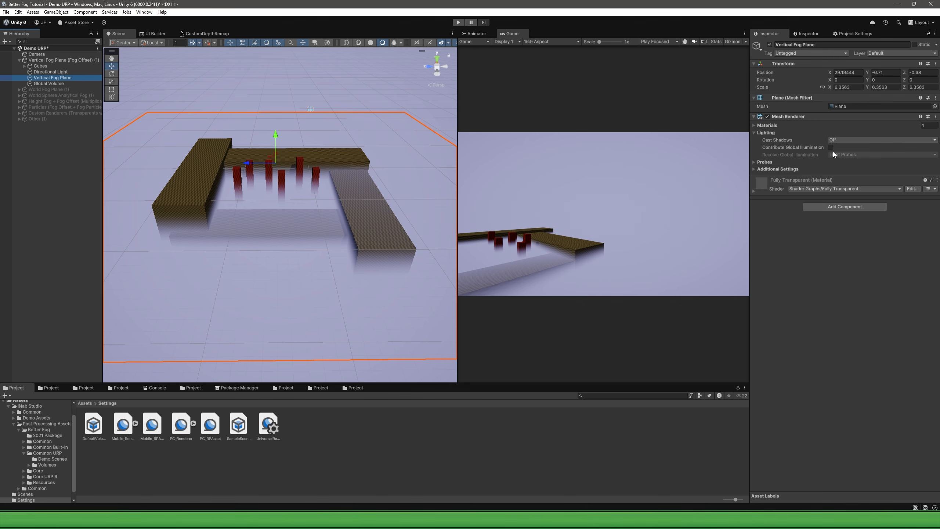
key("Down")
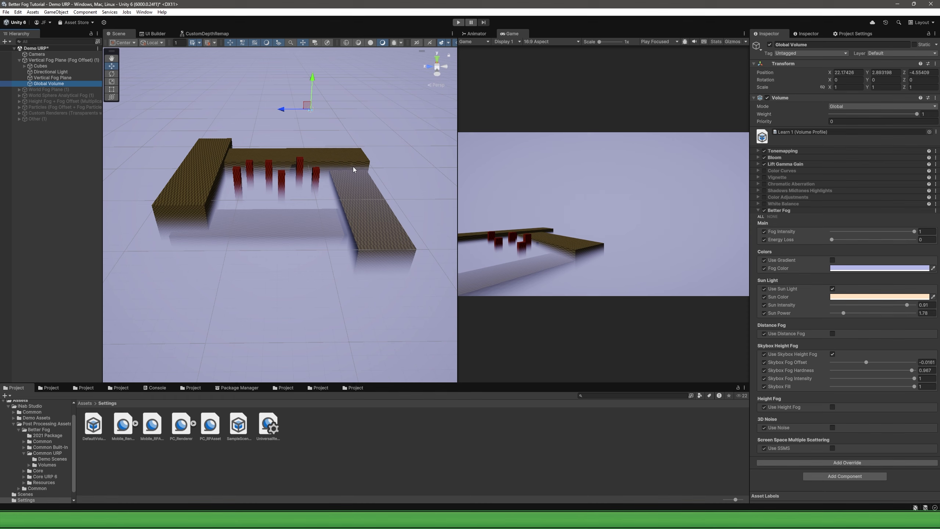
Lower the Vertical Fog Plane to a Y position of about -8.25.
left_click(67, 78)
middle_click_drag(298, 136, 313, 131)
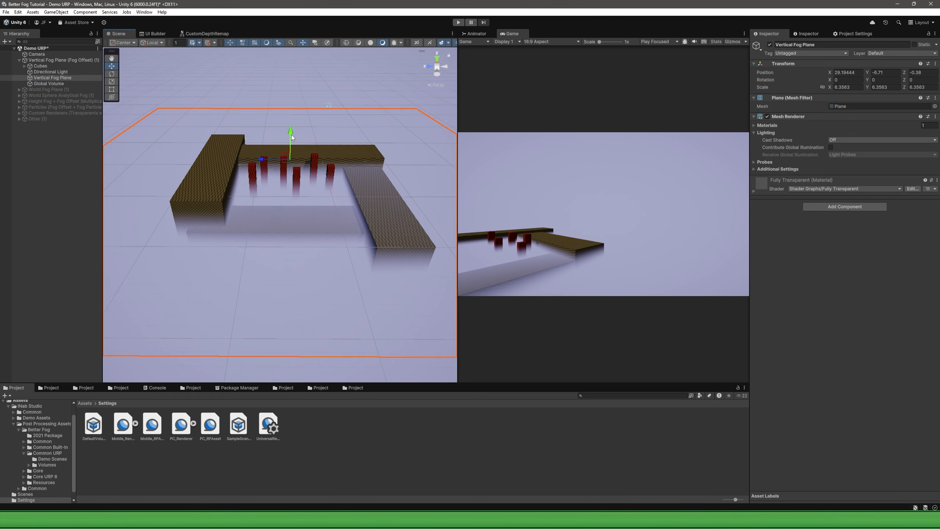
mouse_move(292, 137)
left_mouse_down()
mouse_move(291, 160)
mouse_move(291, 91)
mouse_move(279, 145)
left_mouse_up()
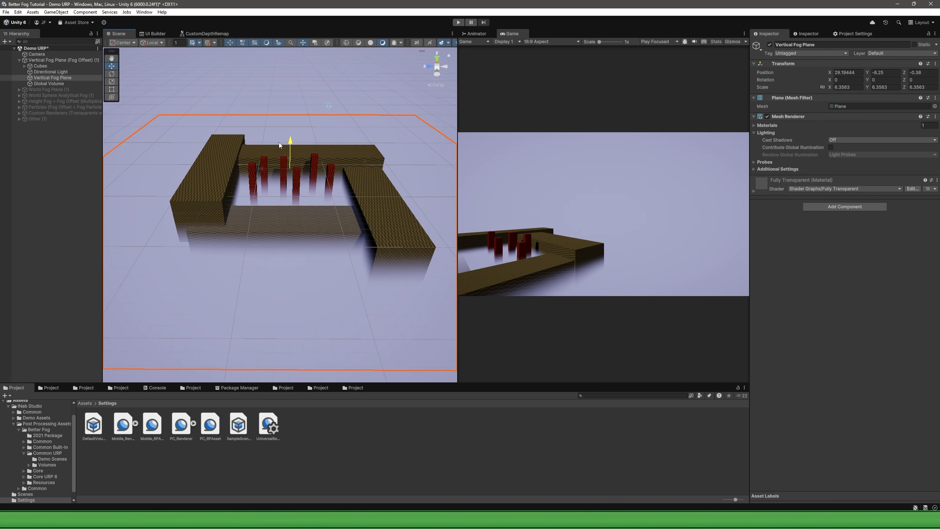
Duplicate the Vertical Fog Plane and raise the copy to a Y position of about -5.05.
left_click(55, 84)
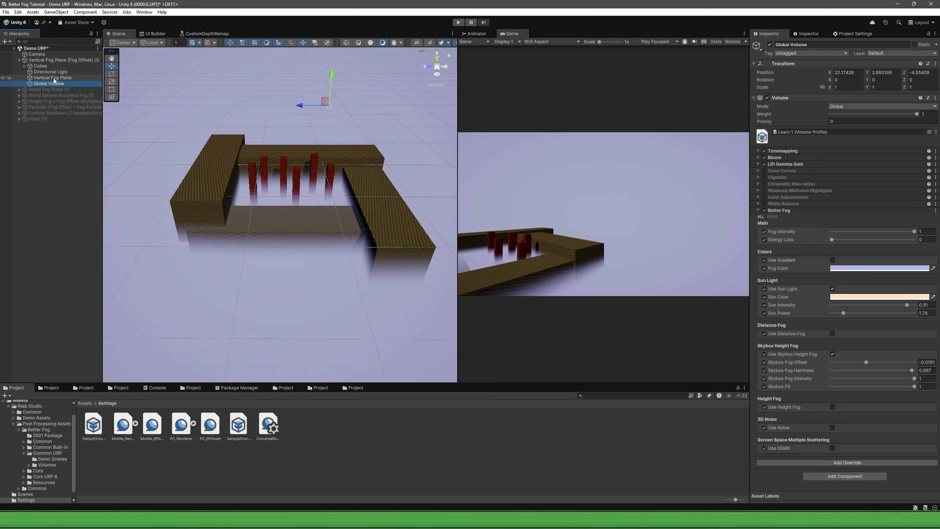
left_click(54, 78)
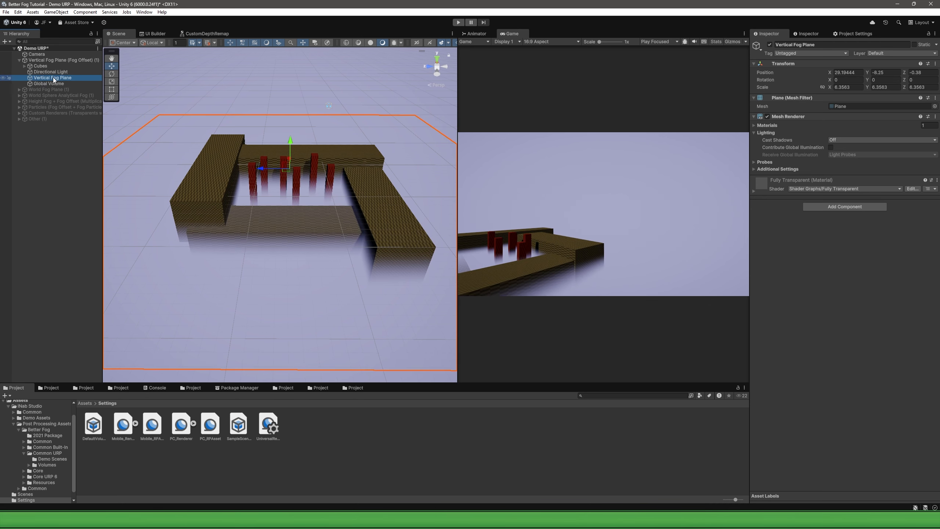
key("ctrl+d")
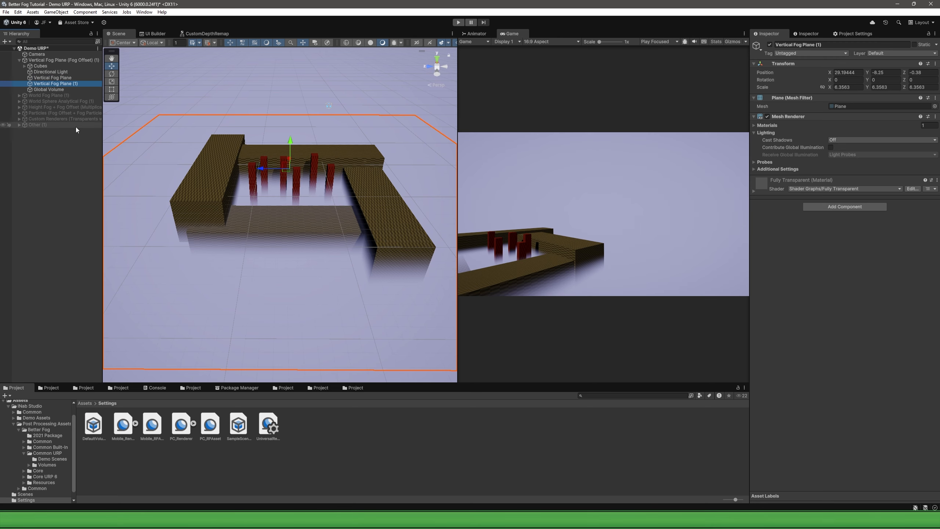
left_click_drag(293, 153, 292, 128)
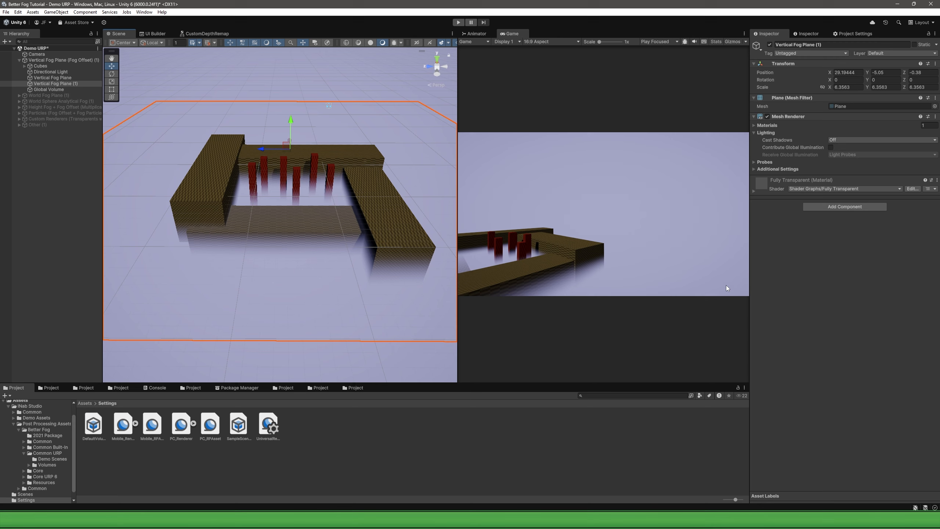
Look through the surface and advanced options of the duplicated plane's Fully Transparent material.
left_click(754, 190)
left_click(759, 202)
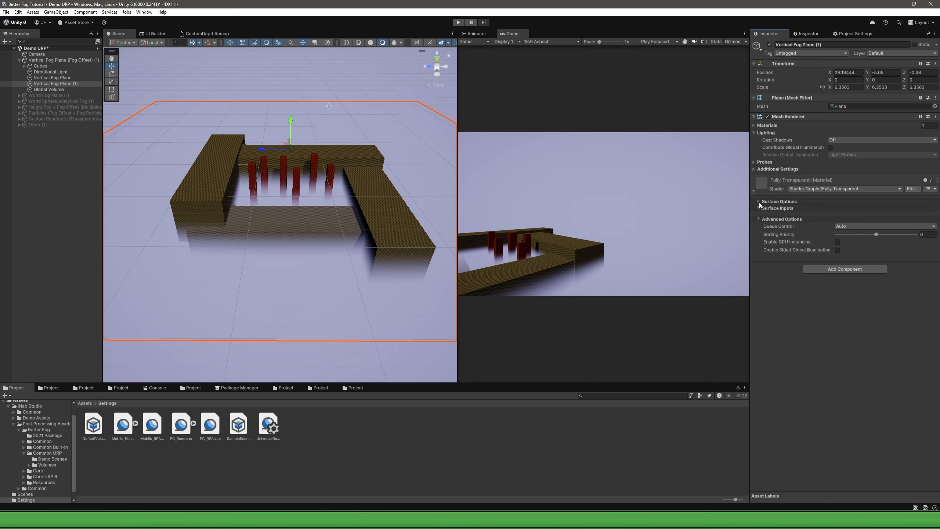
left_click(759, 202)
left_click(758, 211)
left_click(757, 211)
left_click(758, 223)
left_click(758, 223)
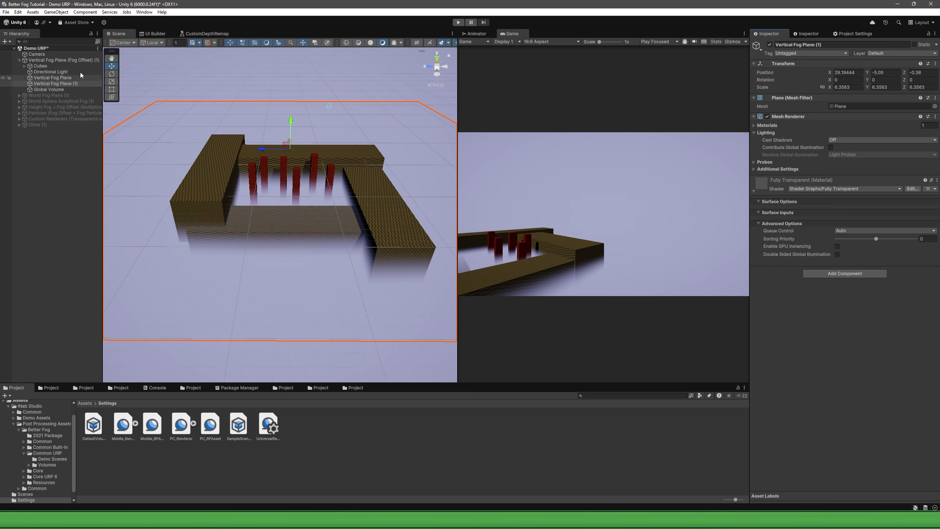
Inspect the depth renderer entry in the Camera's Better Fog Renderers component.
left_click(51, 54)
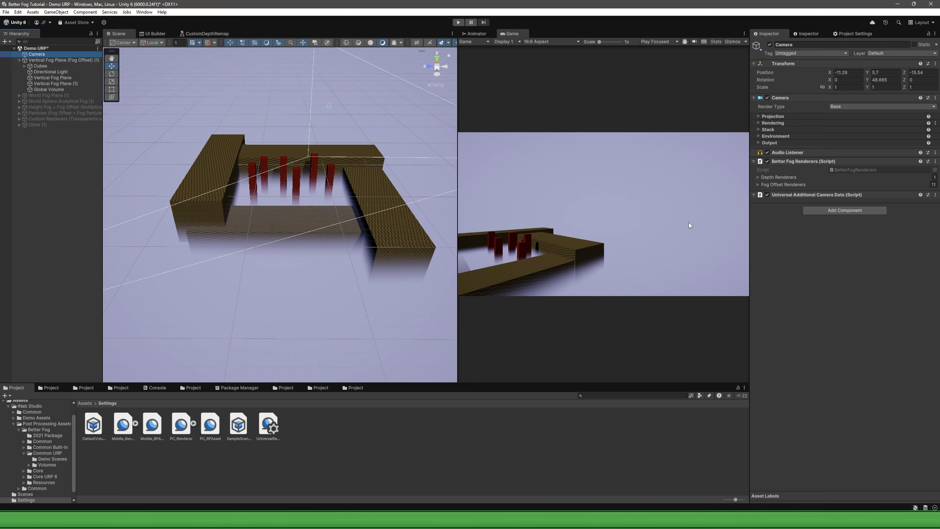
left_click(758, 177)
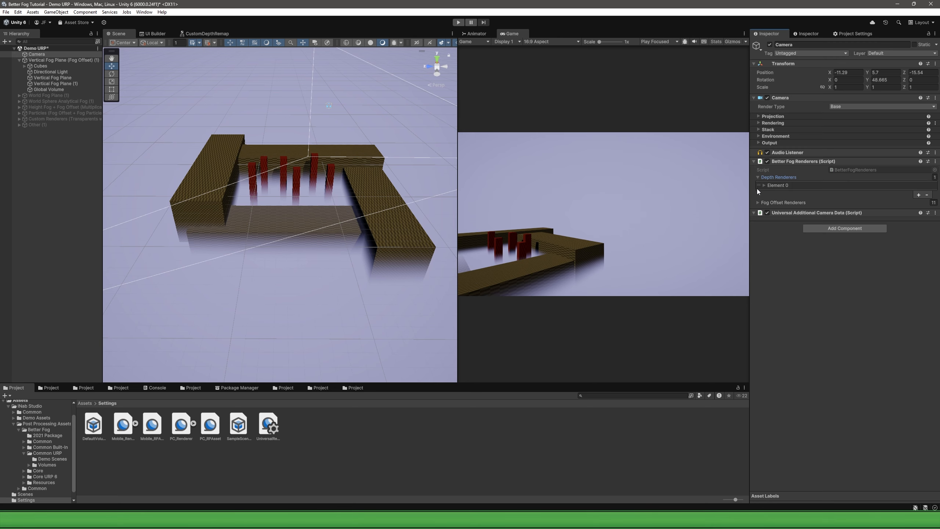
left_click(764, 185)
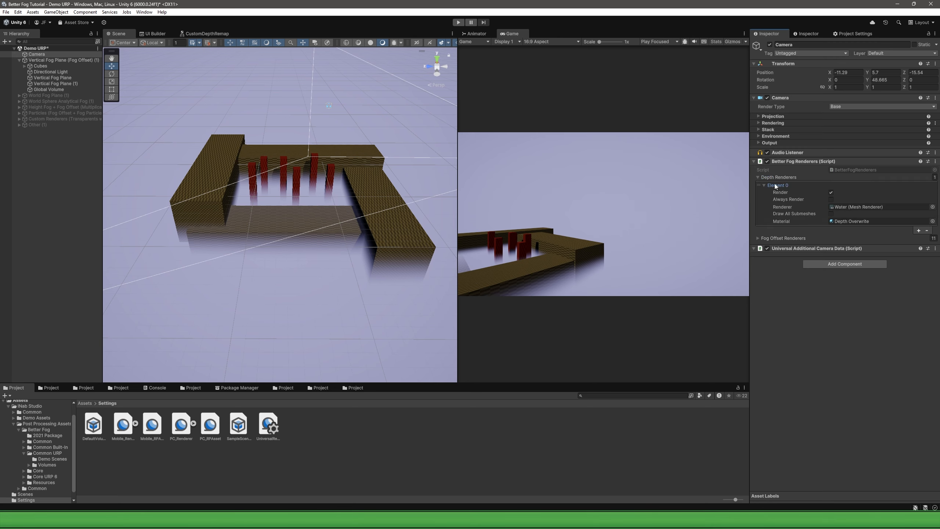
Expand Fog Offset Renderers elements 0 to 6 on the Camera to review their renderers and materials.
left_click(756, 238)
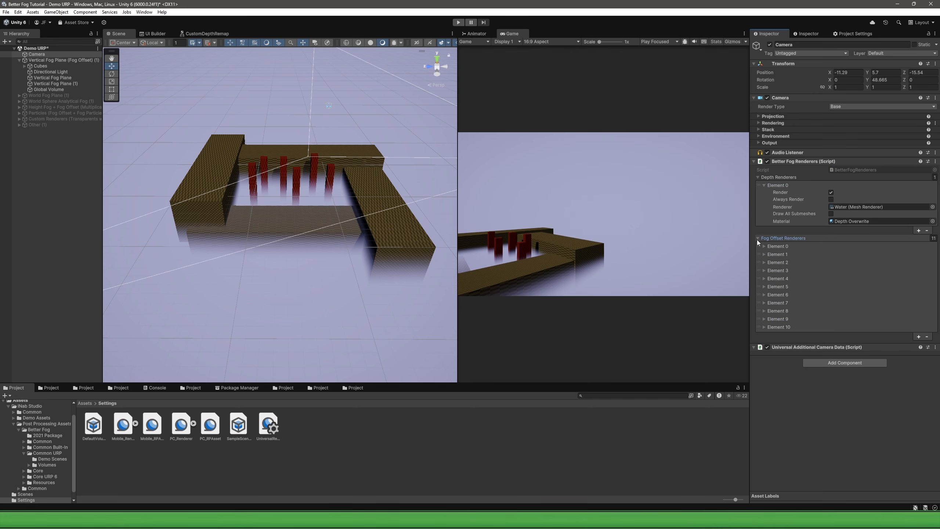
left_click(763, 247)
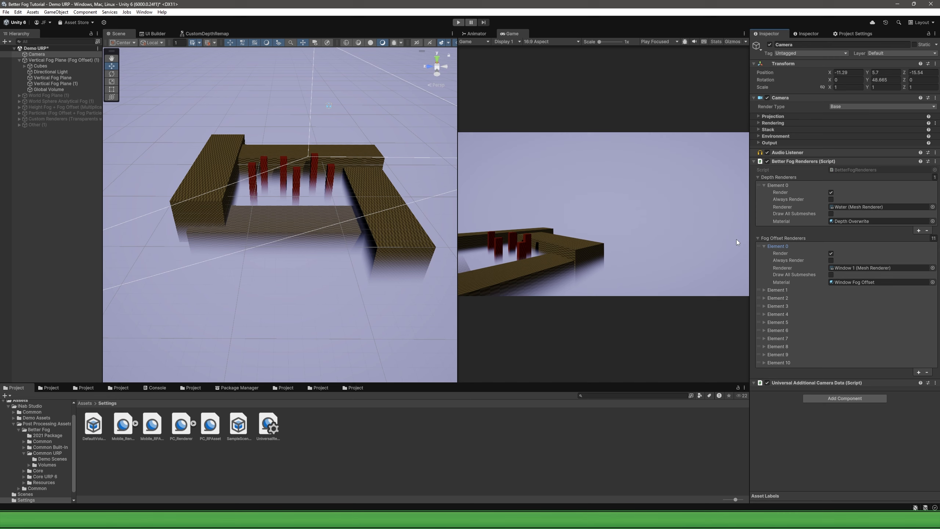
left_click(763, 290)
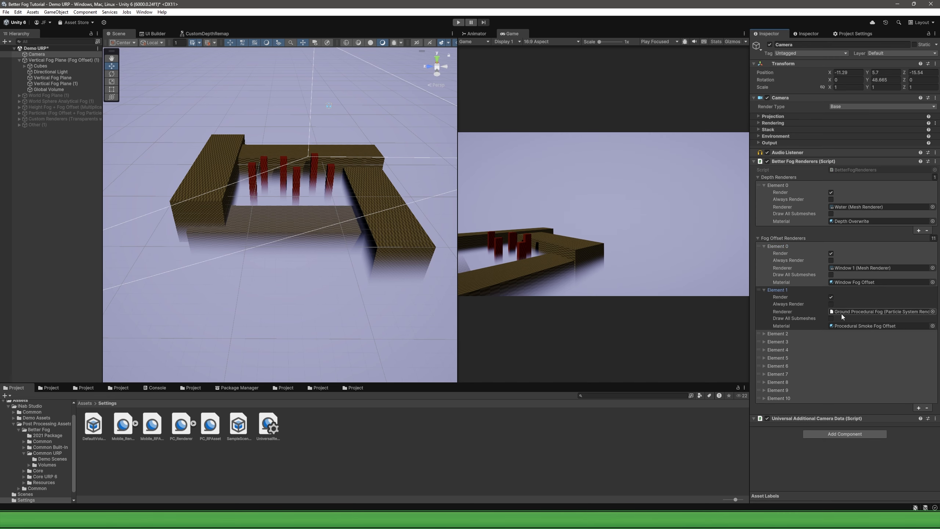
left_click(763, 334)
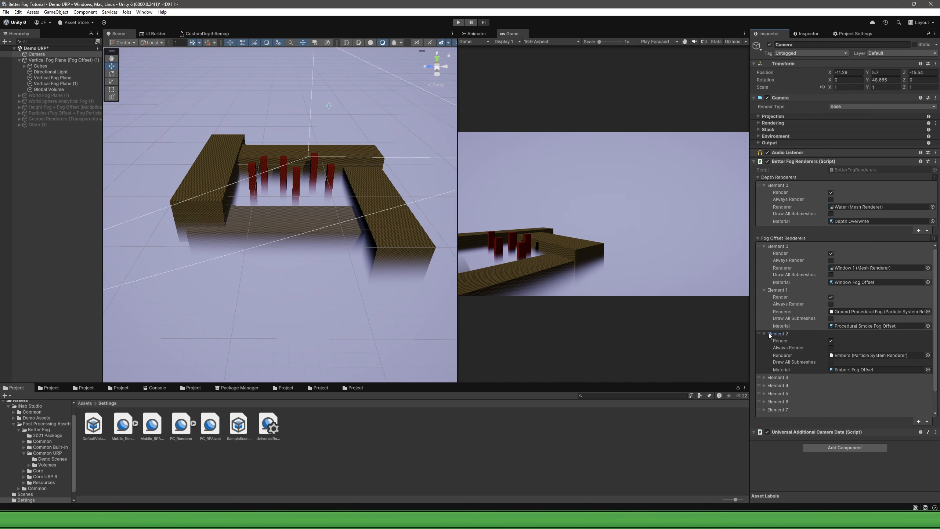
scroll(767, 333, "down", 1)
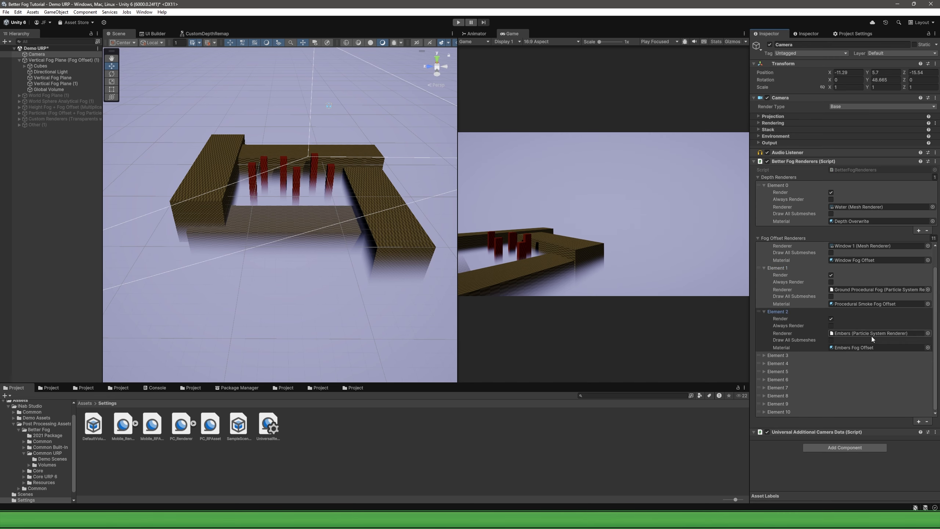
left_click(763, 356)
scroll(764, 355, "down", 2)
left_click(763, 363)
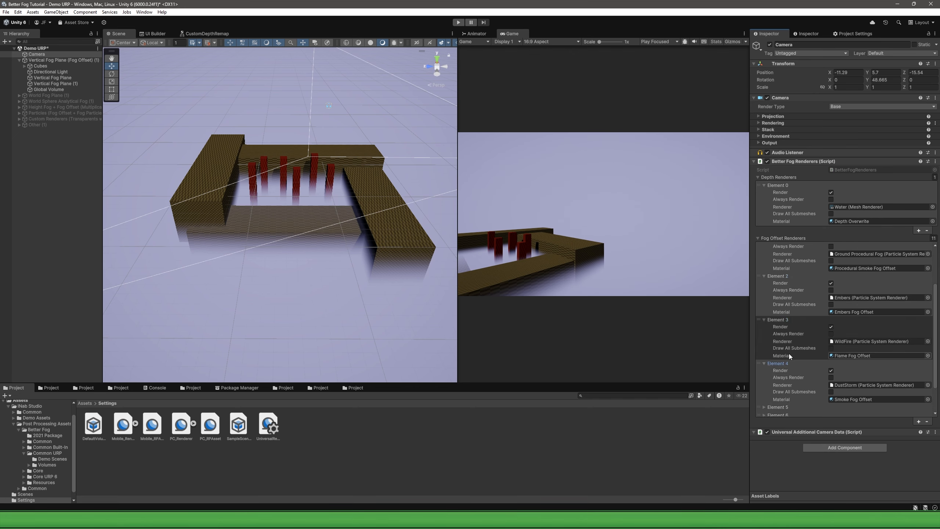
scroll(789, 354, "down", 4)
left_click(763, 335)
left_click(767, 380)
scroll(772, 377, "down", 2)
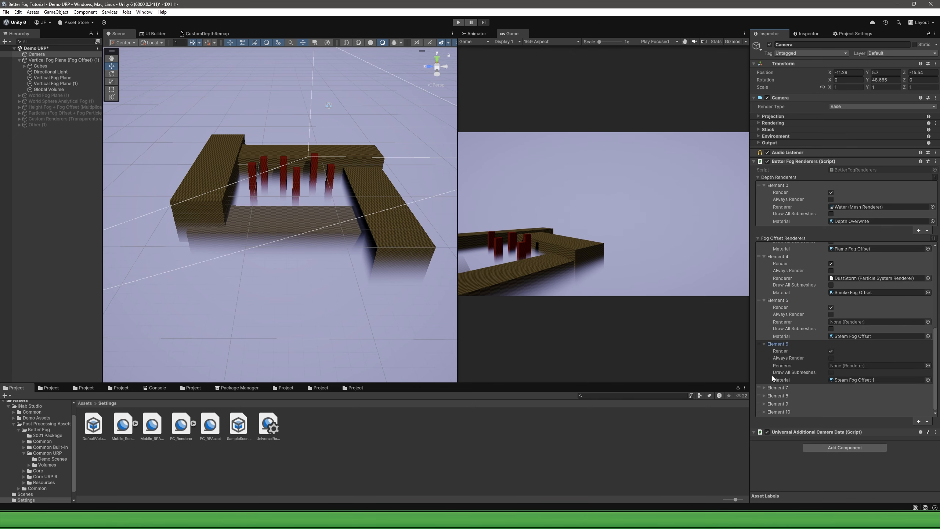
Expand Fog Offset Renderers elements 7 to 10 and locate the renderer assigned to Element 10.
left_click(772, 387)
scroll(771, 386, "down", 2)
left_click(771, 395)
scroll(771, 394, "down", 2)
left_click(767, 403)
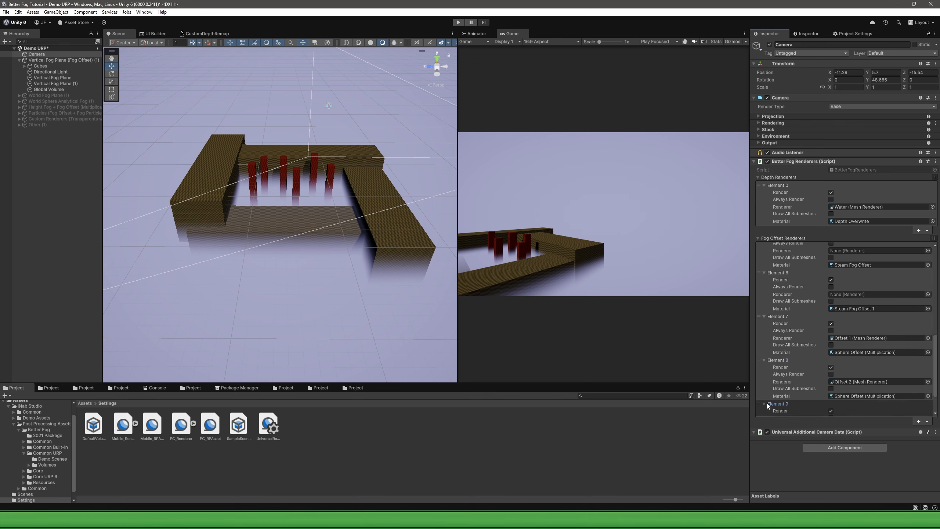
scroll(766, 402, "down", 2)
left_click(768, 410)
scroll(768, 409, "down", 2)
left_click(856, 399)
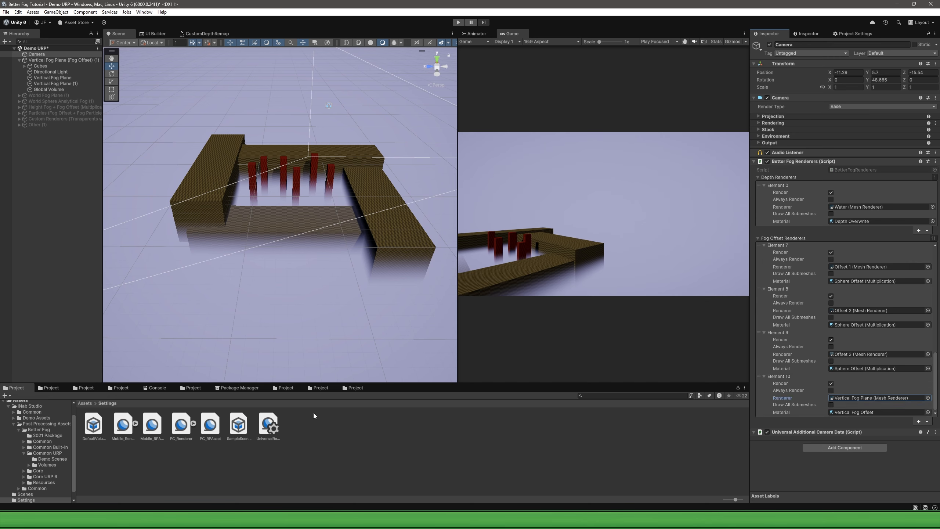
Add another Project tab with large thumbnails, locate Element 10's Vertical Fog Offset material in it, and lock the tab.
left_click(744, 388)
mouse_move(769, 442)
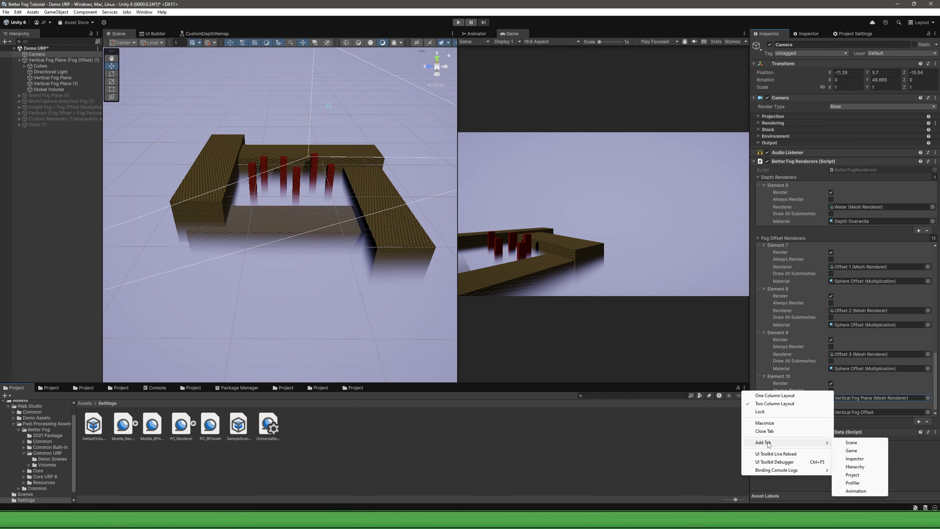
left_click(858, 476)
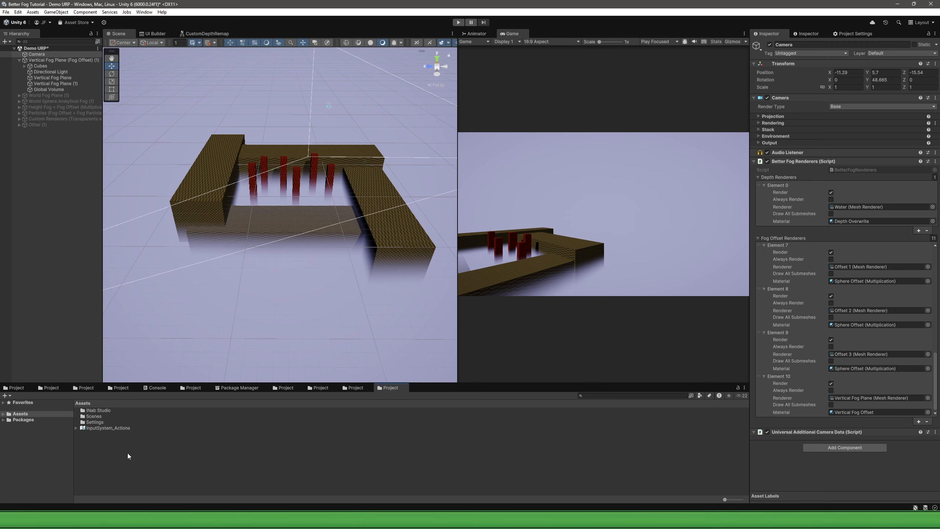
scroll(107, 454, "up", 4, "ctrl")
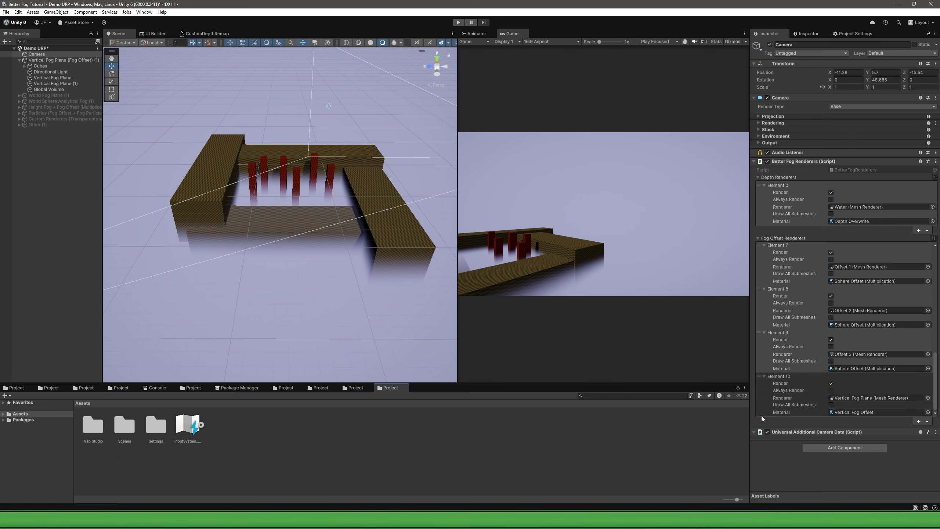
left_click(858, 412)
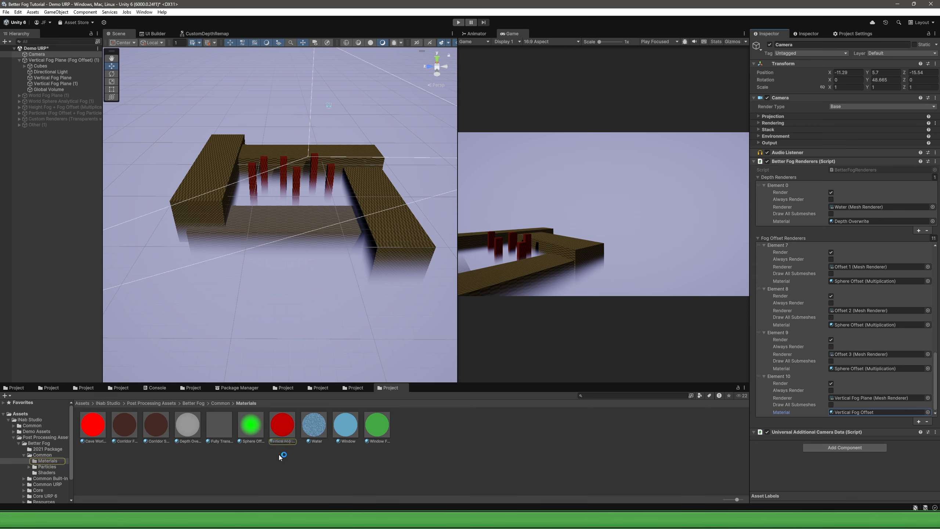
left_click(737, 387)
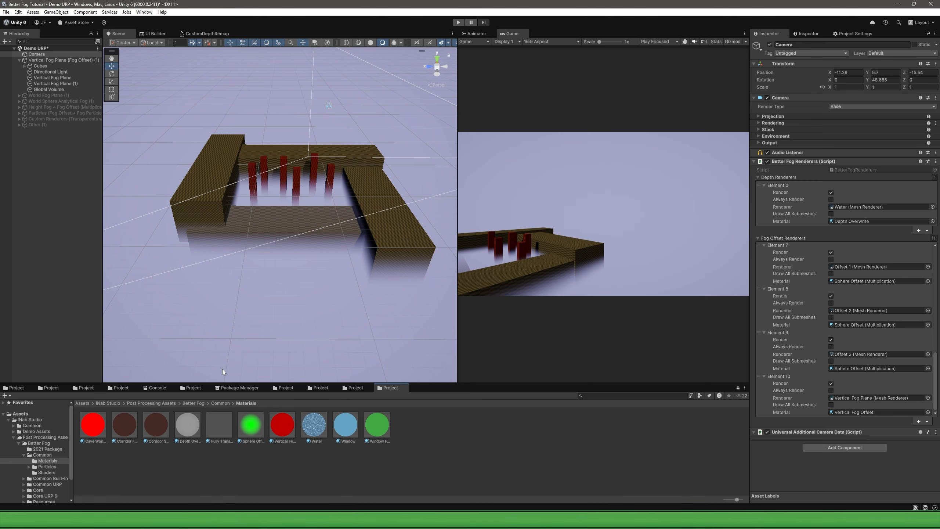
scroll(298, 302, "down", 3)
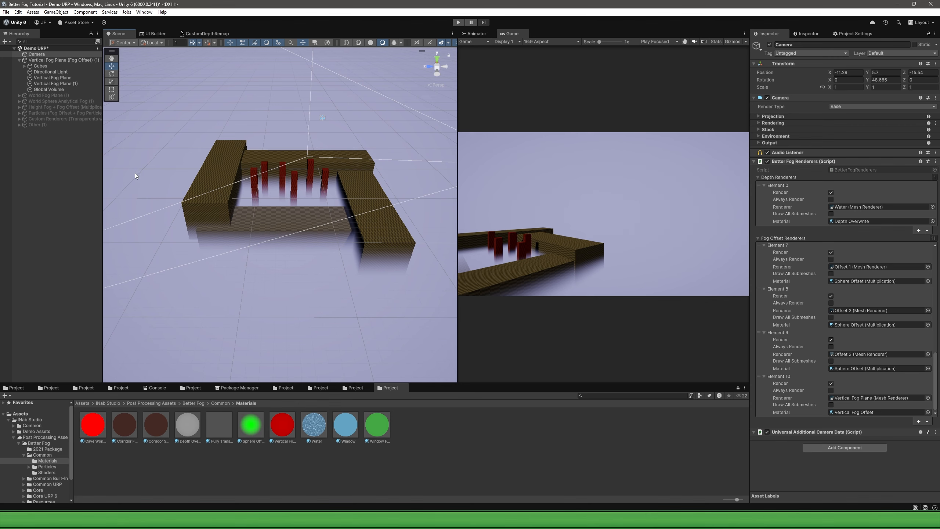
Add Element 11 to the Camera's Fog Offset Renderers and assign Vertical Fog Plane (1) as its renderer.
left_click(72, 83)
key("ctrl+z")
left_click(919, 422)
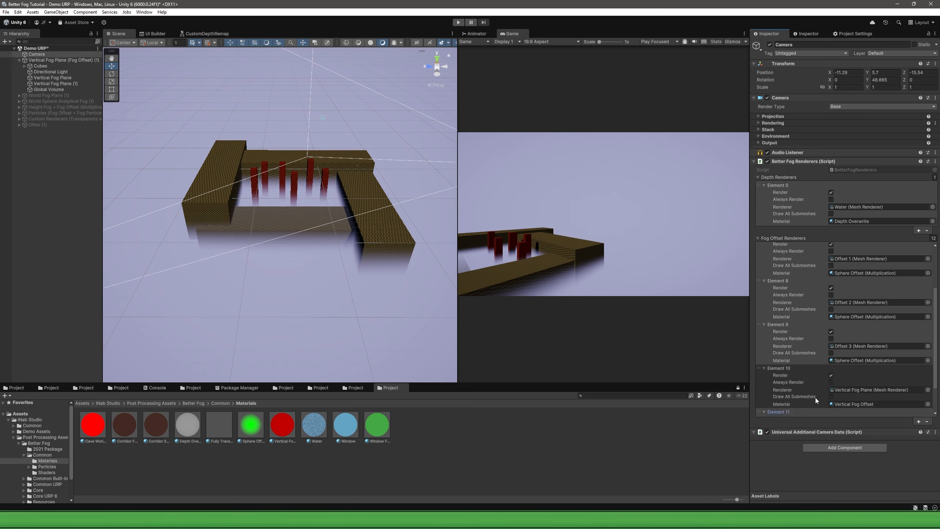
scroll(815, 398, "down", 2)
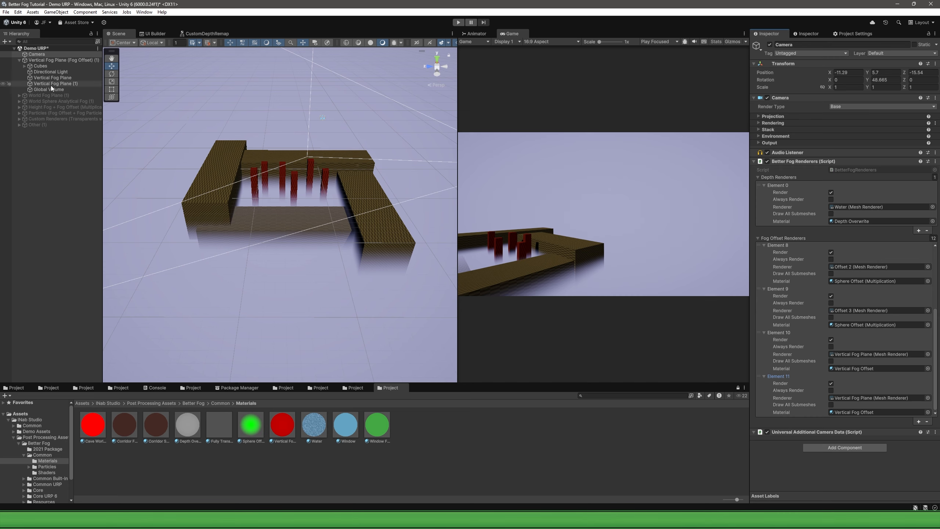
left_click_drag(50, 85, 642, 333)
left_click_drag(722, 354, 862, 398)
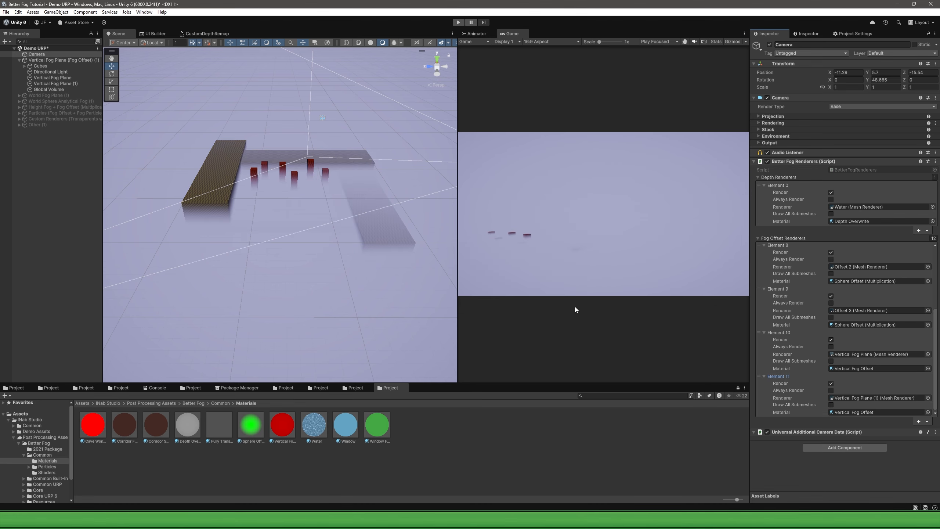
Lower Vertical Fog Plane (1) along its vertical axis in the scene and view the fog from above.
right_click_drag(259, 222, 285, 220)
left_click(59, 84)
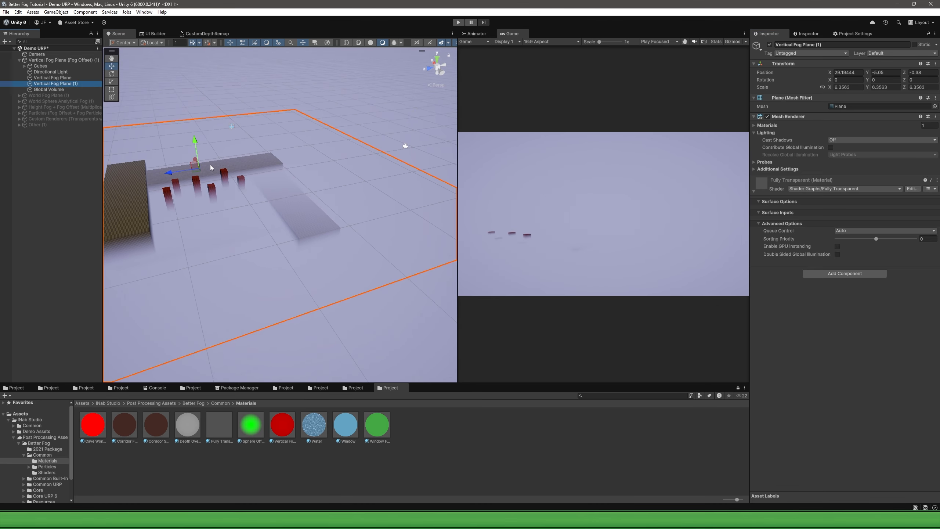
left_click_drag(194, 148, 195, 174)
right_click_drag(200, 170, 394, 92)
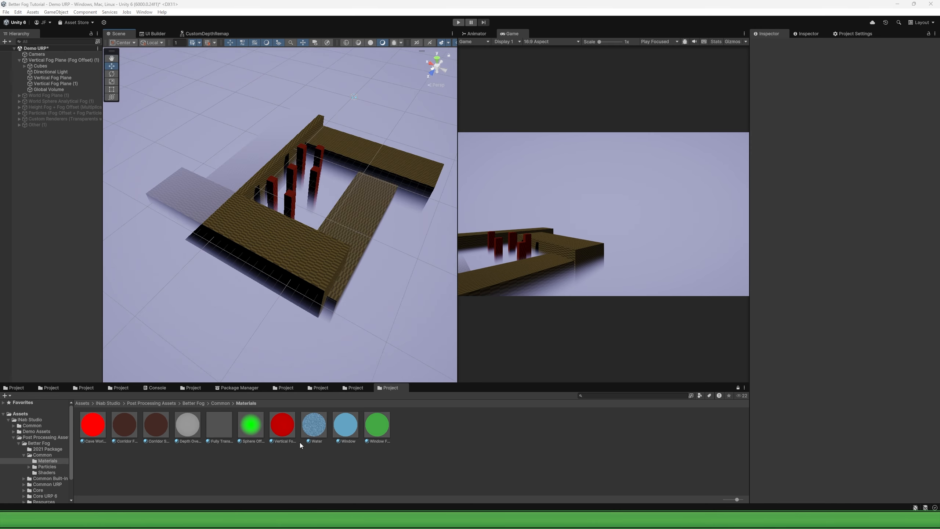
Adjust the Vertical Fog Offset material's Alpha, Distance and Power, leaving Alpha at 1 and Power at 1.41.
left_click(286, 432)
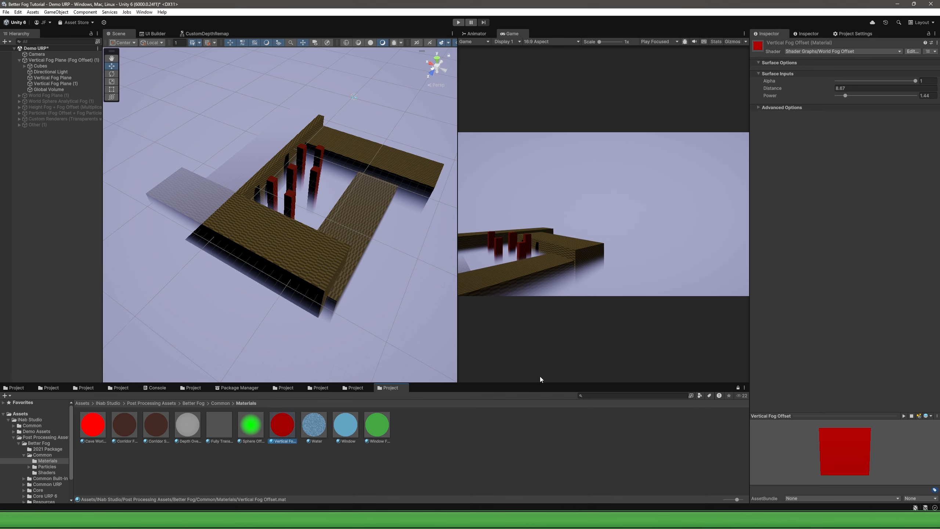
left_click(875, 82)
left_click_drag(874, 86, 915, 84)
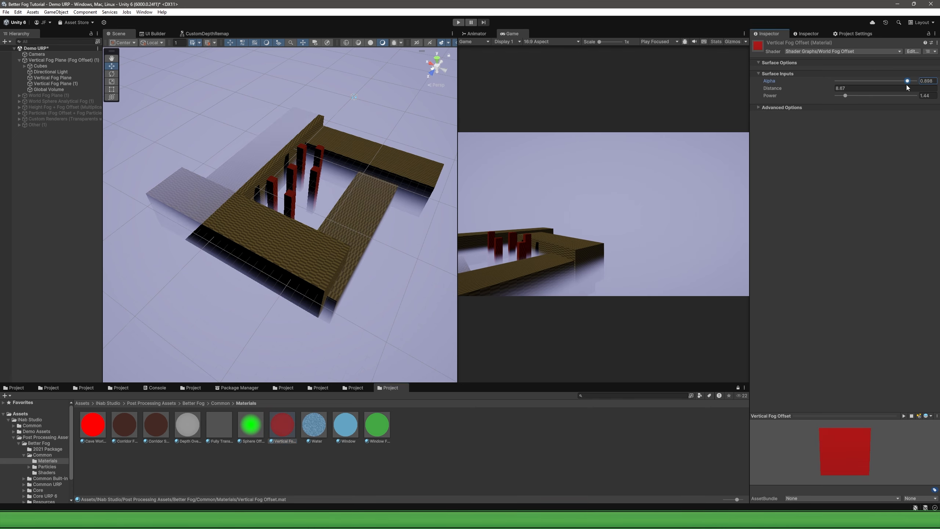
mouse_move(845, 96)
left_mouse_down()
mouse_move(870, 96)
mouse_move(825, 95)
mouse_move(843, 97)
left_mouse_up()
key("w")
right_click_drag(409, 204, 461, 190)
key("s")
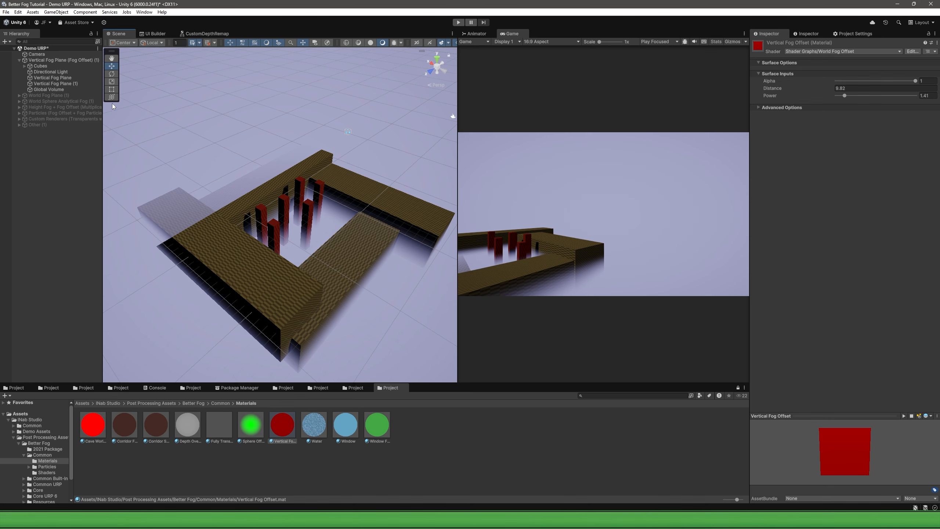
Disable the Better Fog override on the Global Volume and inspect the scene without it.
left_click(53, 90)
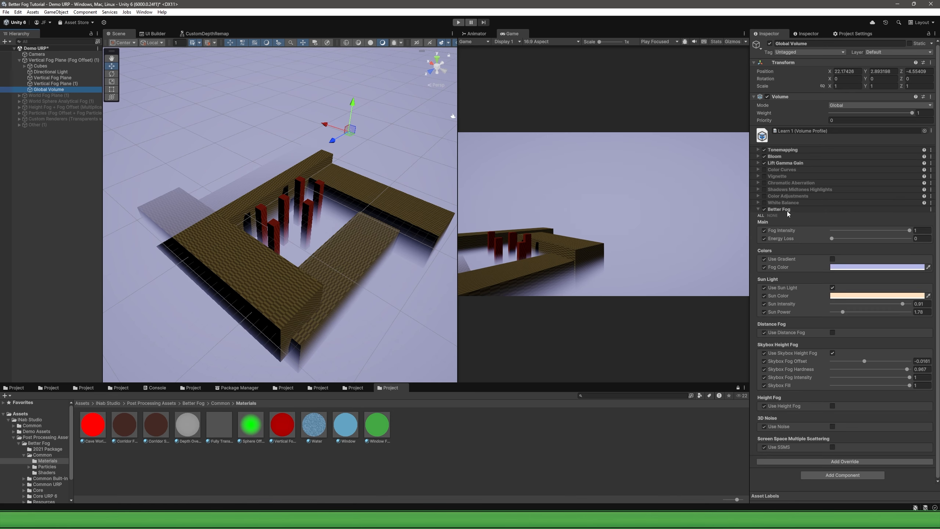
left_click(764, 210)
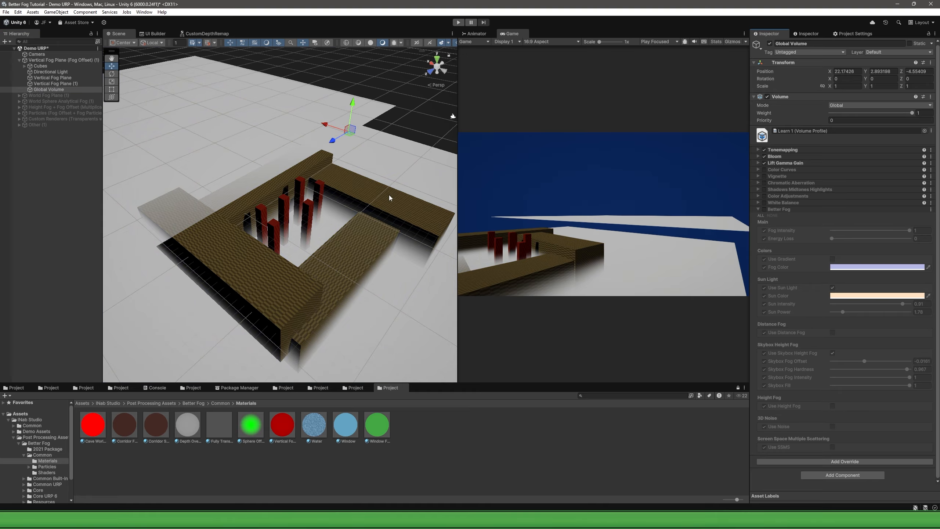
right_click_drag(389, 194, 214, 111)
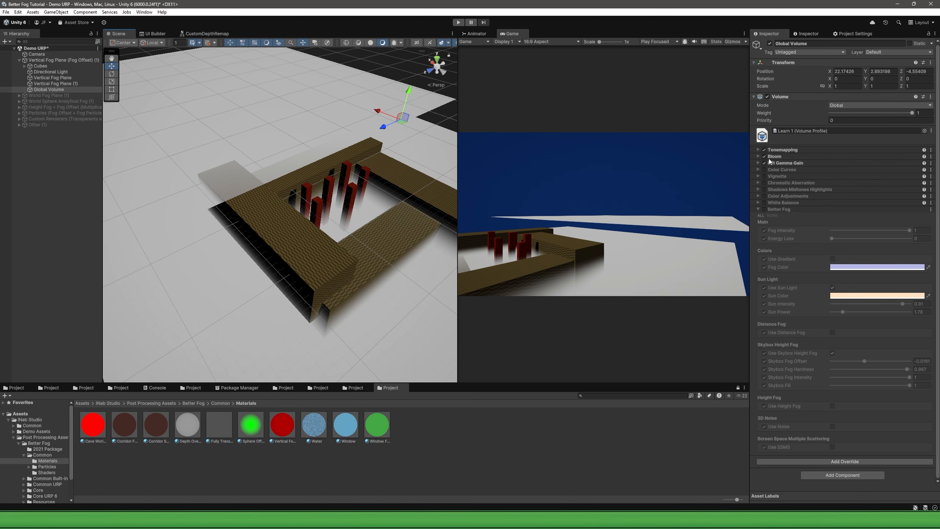
Set Better Fog's Fog Color to light green in the Graphics project settings' default volume profile and review the Better Fog Volume defaults.
left_click(847, 34)
scroll(891, 277, "down", 10)
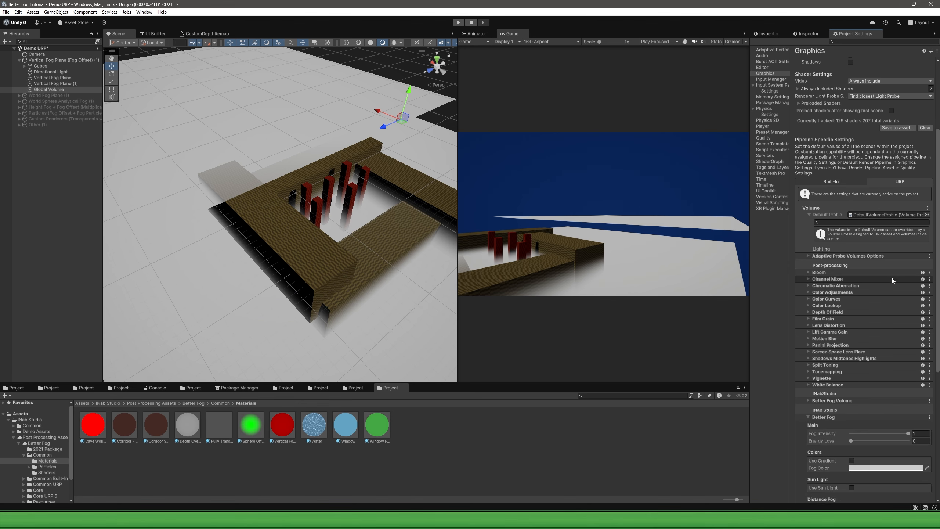
scroll(829, 266, "down", 3)
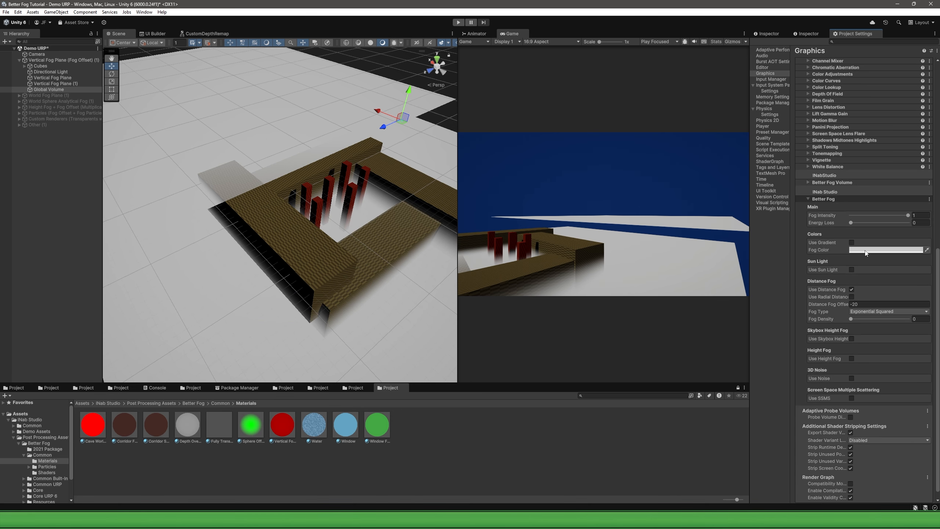
left_click(880, 250)
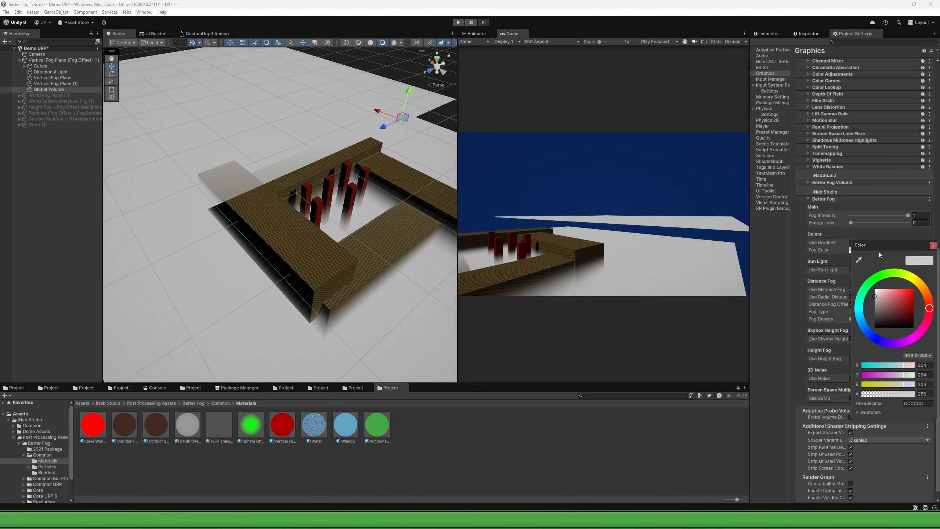
left_click(883, 274)
left_click(907, 296)
left_click_drag(907, 299, 886, 293)
left_click(798, 272)
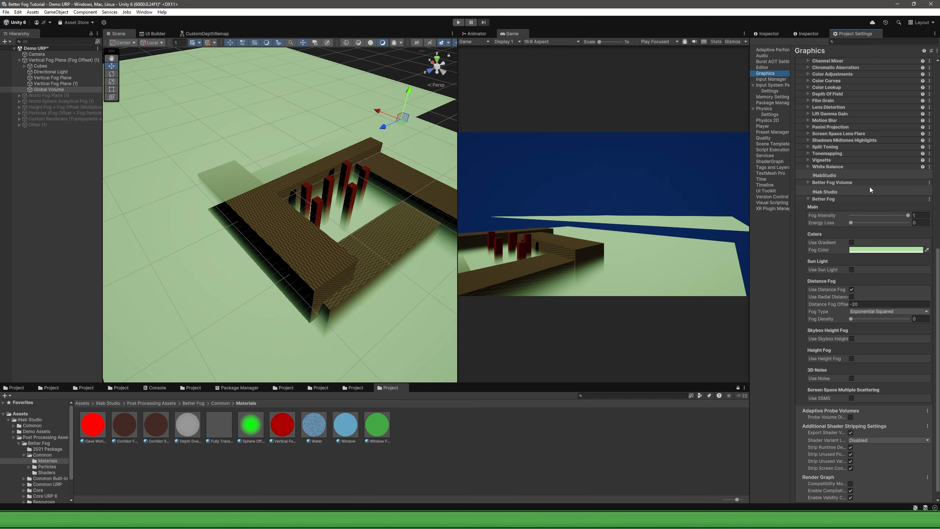
left_click(809, 182)
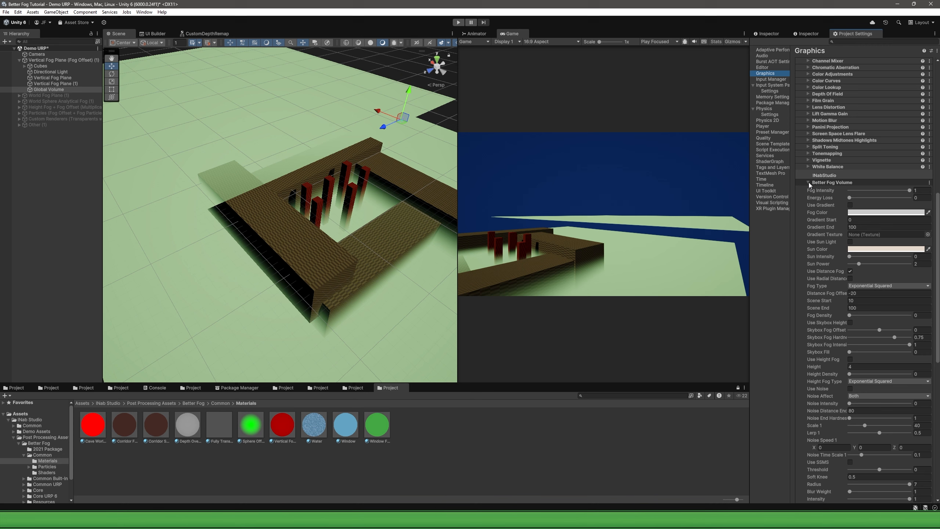
left_click(808, 182)
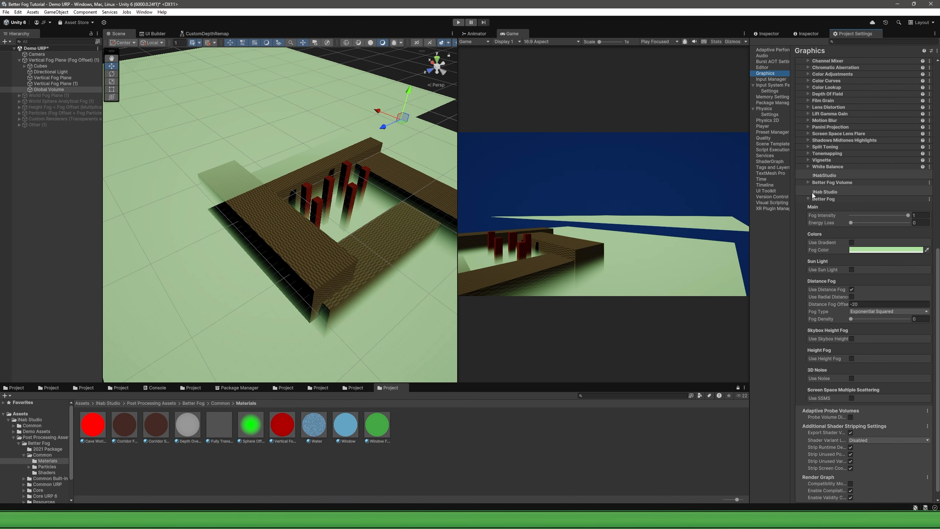
Re-enable the Better Fog override on the Global Volume.
left_click(50, 90)
left_click(766, 33)
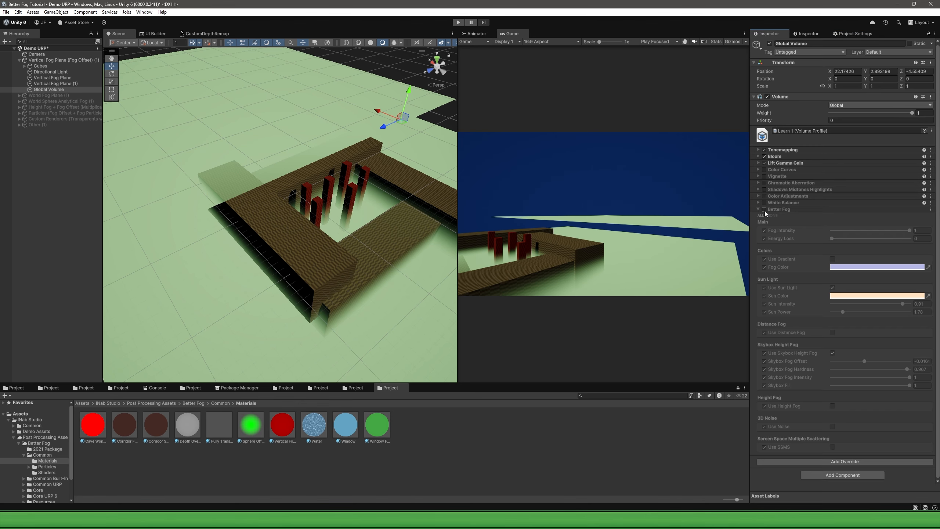
left_click(764, 209)
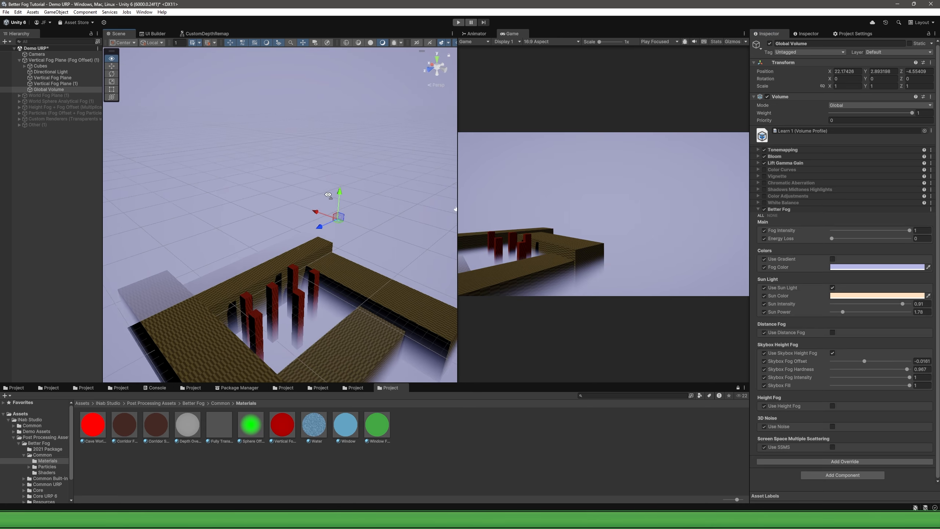
Delete Element 11 from the Camera's Fog Offset Renderers list.
left_click(45, 55)
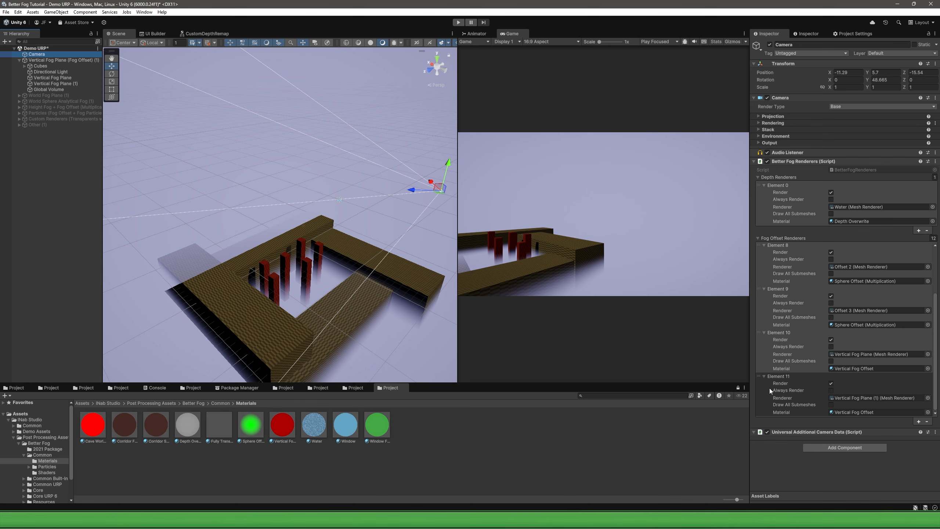
right_click(778, 376)
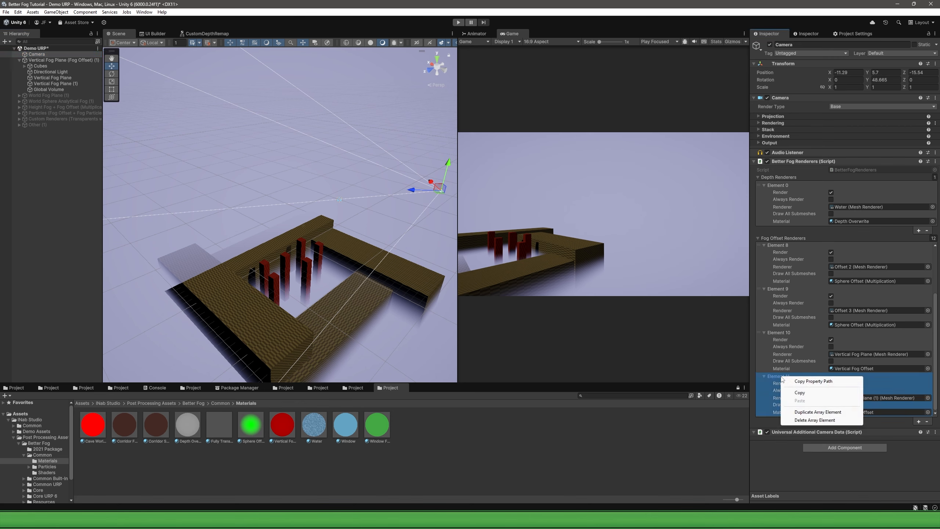
left_click(814, 420)
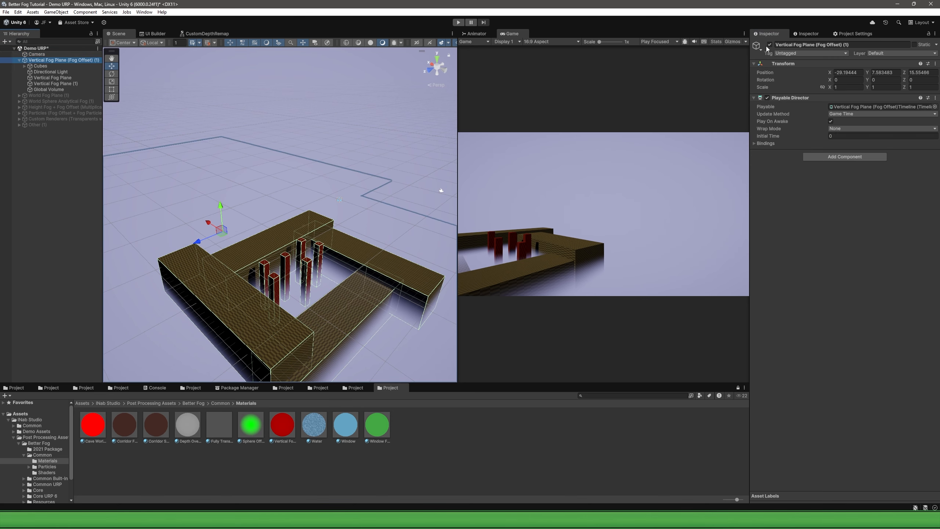
Deactivate the Vertical Fog Plane (Fog Offset) (1) group, activate World Fog Plane (1), and view the inside of its corridor.
left_click(768, 45)
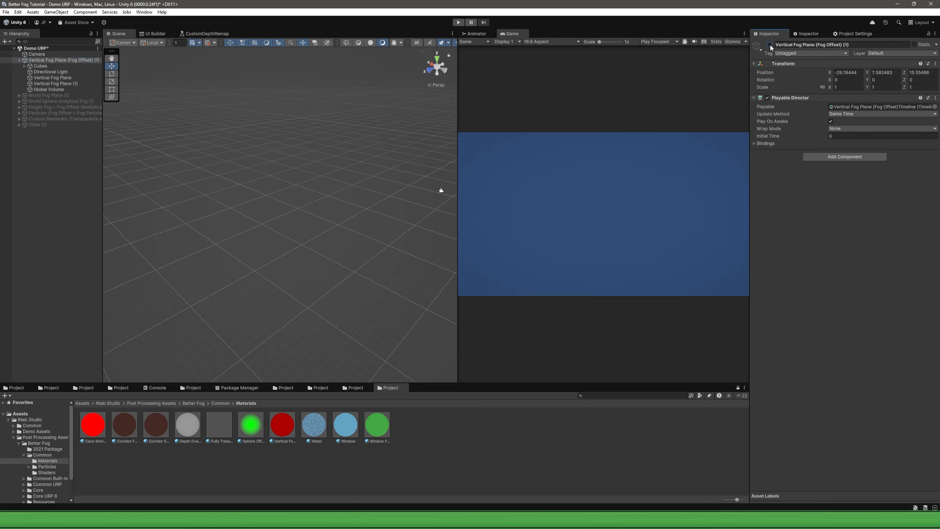
left_click(18, 59)
left_click(46, 67)
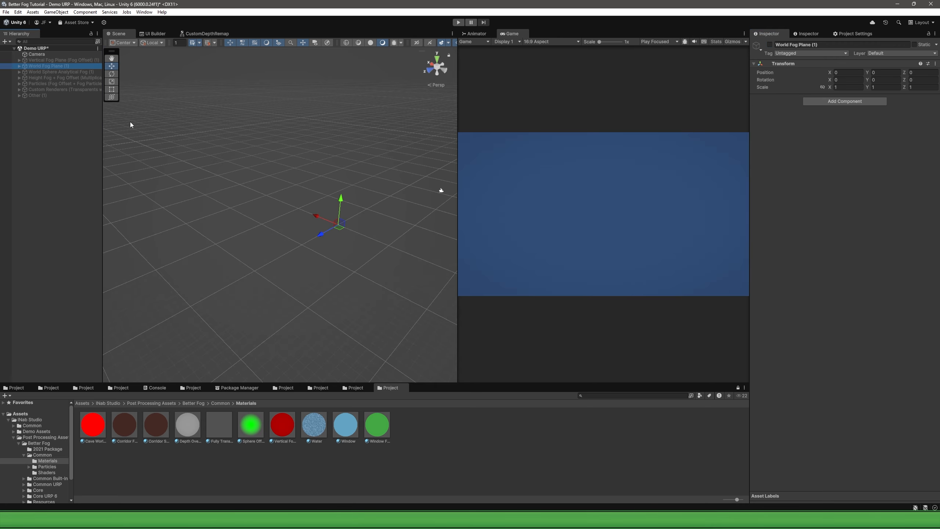
left_click(770, 45)
right_click_drag(304, 191, 259, 189)
left_click(385, 169)
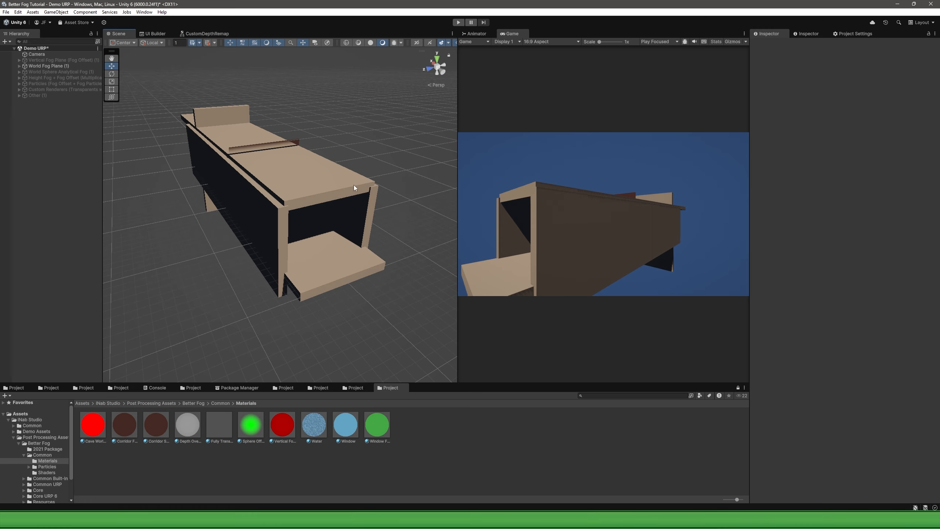
right_click_drag(354, 185, 279, 137)
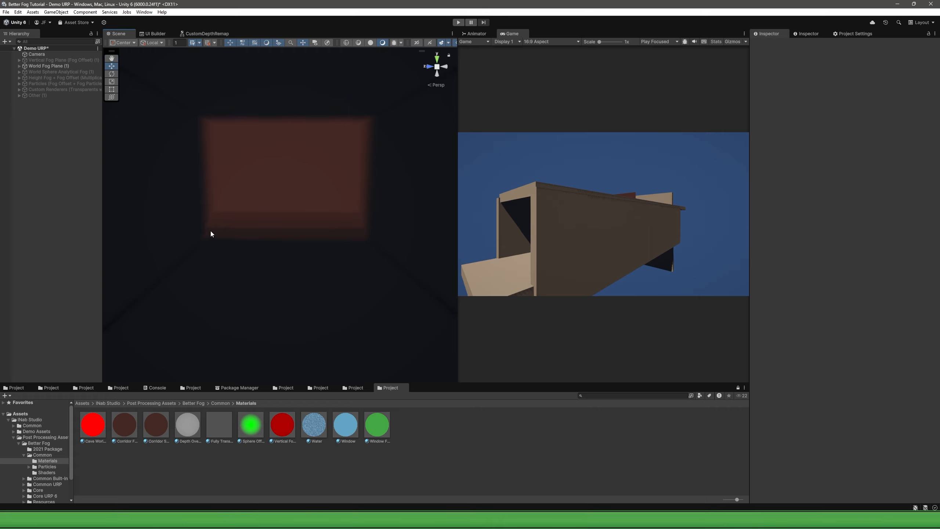
Inspect World Fog Plane (1)'s child objects, expand the Plane's Corridor Fog Plane material, and locate that material in the project.
left_click(18, 65)
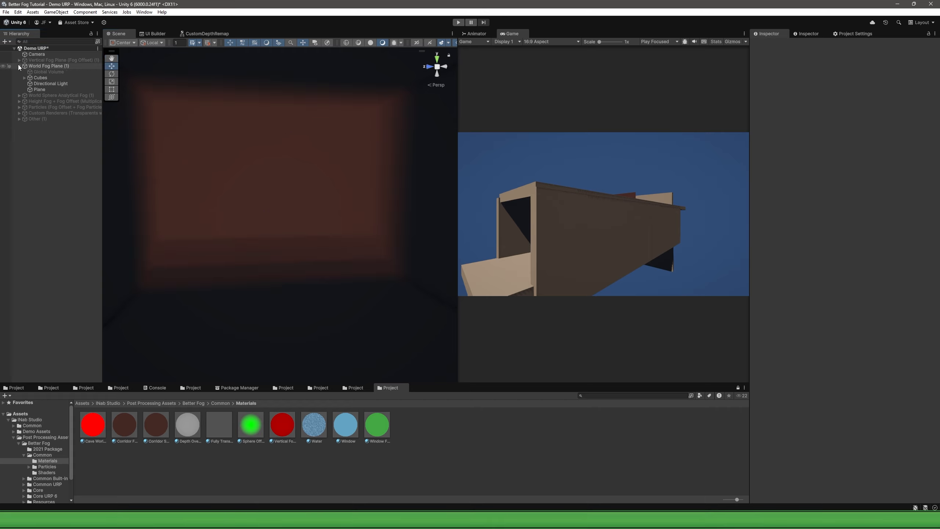
left_click(54, 78)
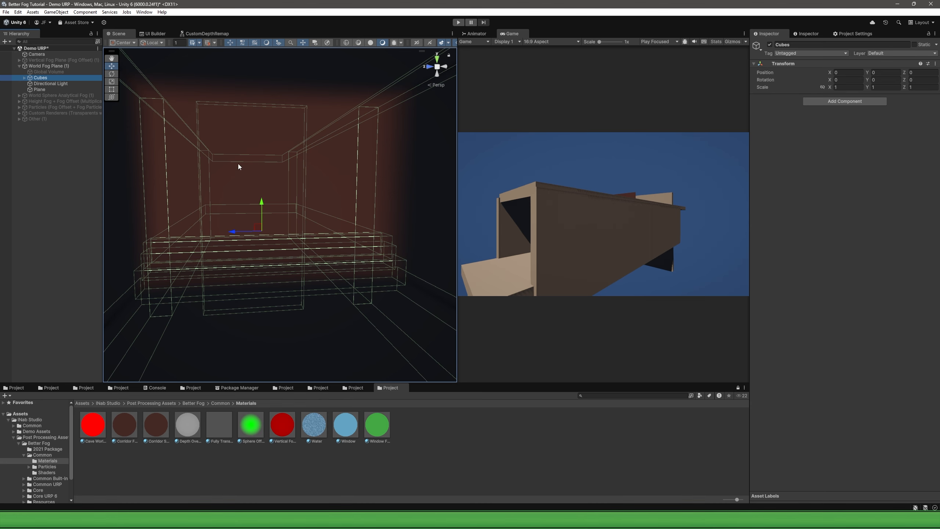
left_click(50, 84)
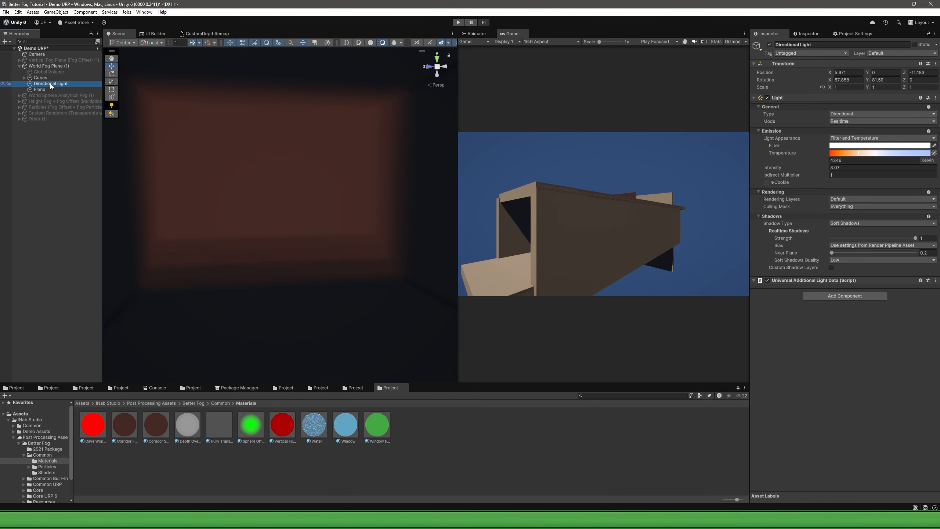
left_click(54, 90)
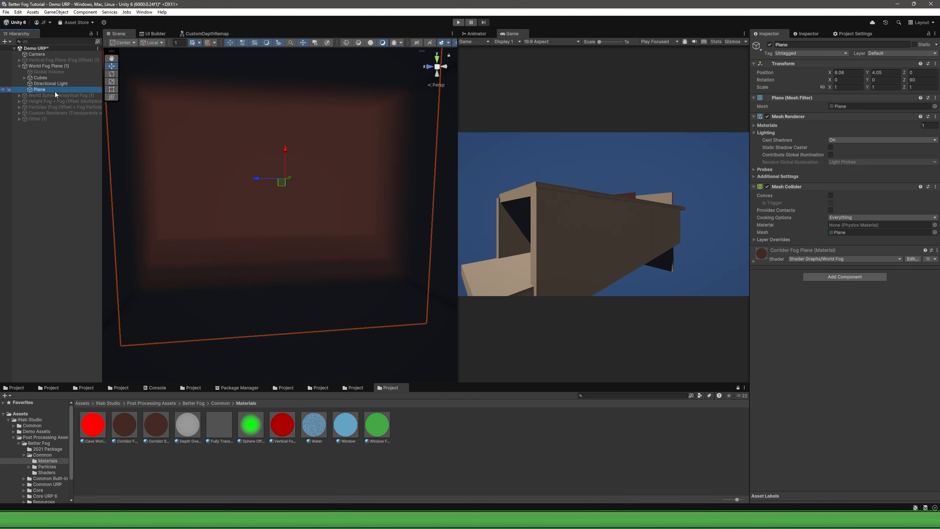
left_click(753, 261)
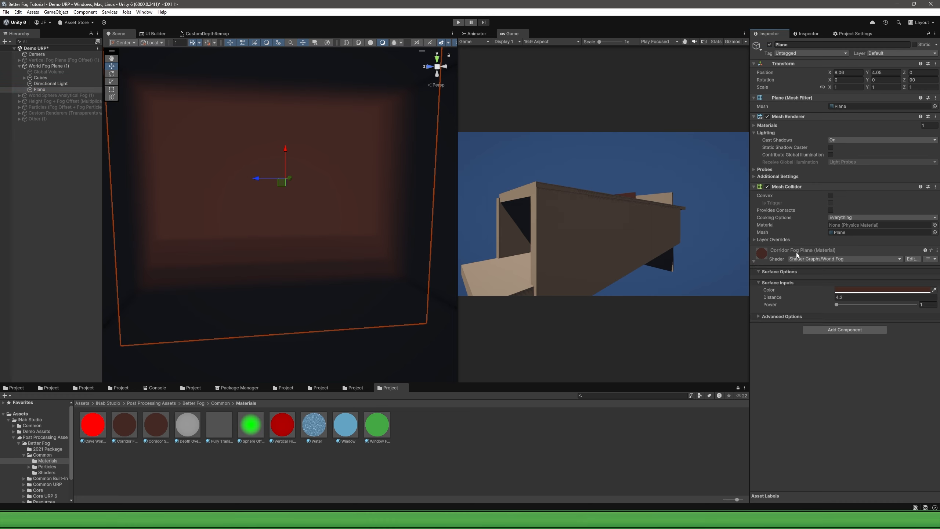
right_click(763, 254)
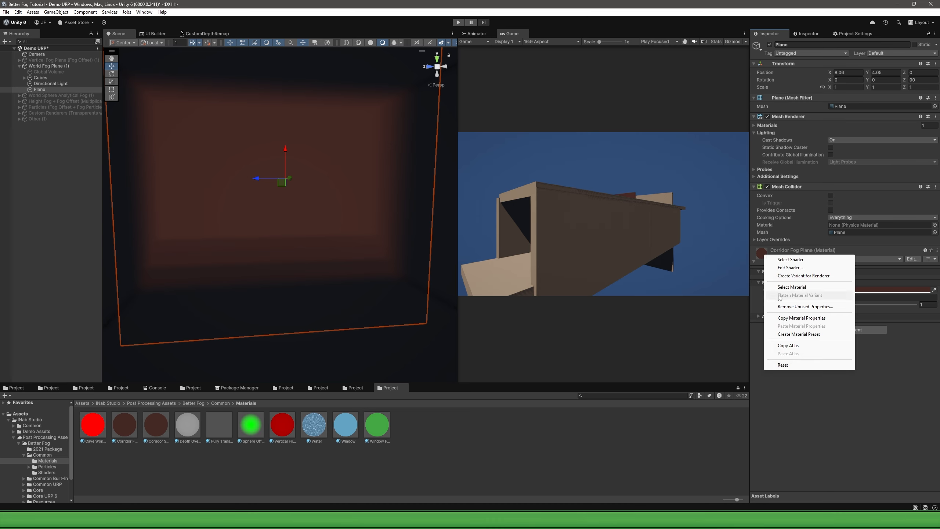
left_click(791, 287)
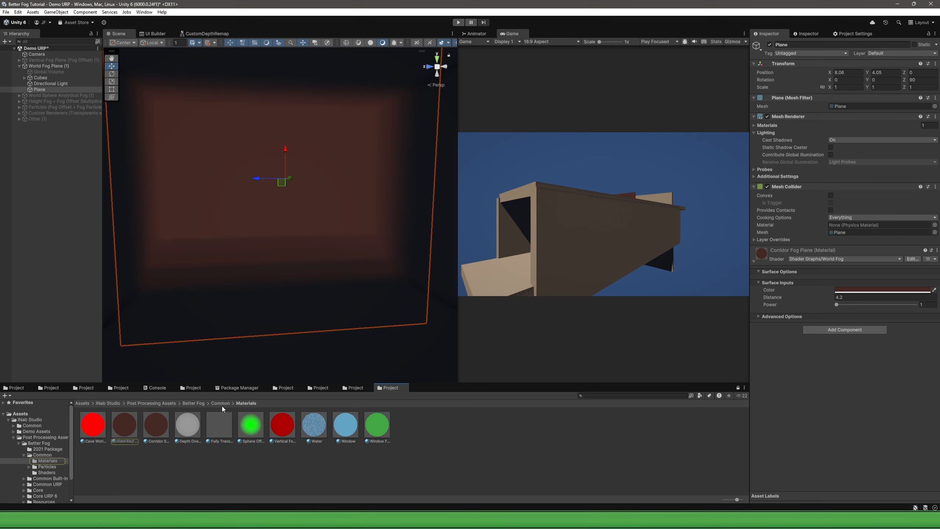
Set the Corridor Fog Plane material's Color to bright green and its Distance to about 16.4.
left_click(849, 290)
left_click(881, 317)
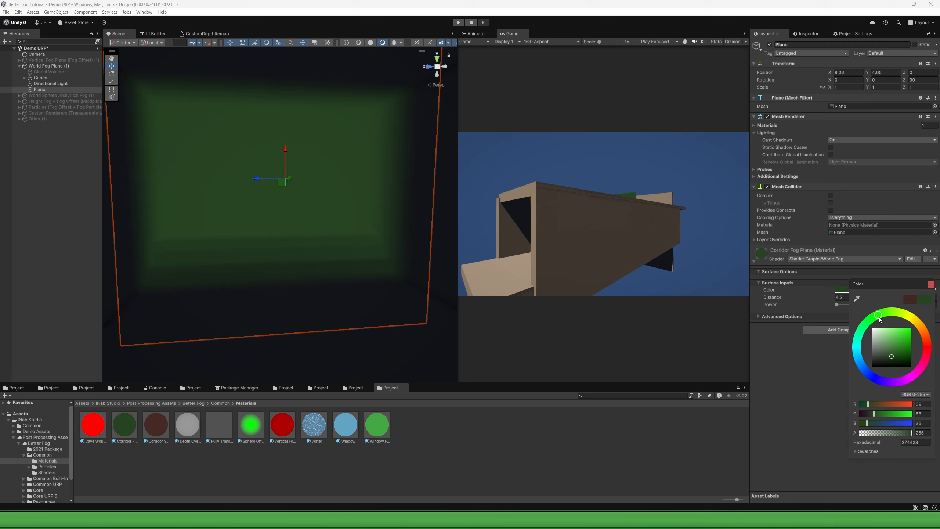
left_click(898, 333)
left_click_drag(773, 297, 814, 313)
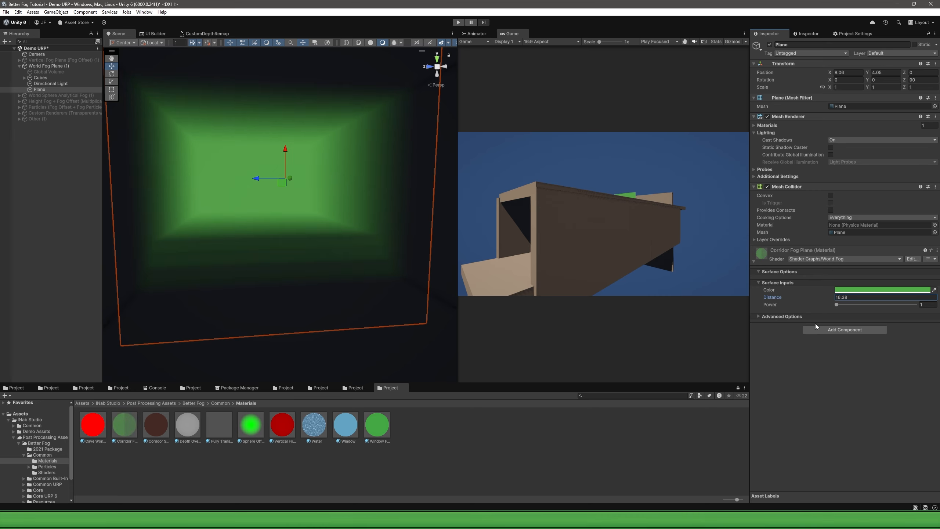
Increase the Corridor Fog Plane material's Power slightly and check the green fog inside the corridor.
left_click_drag(836, 304, 846, 321)
right_click_drag(326, 279, 411, 264)
key("w")
key("s")
key("w")
Activate the Global Volume under World Fog Plane (1), view the corridor with it, and undo the activation.
left_click(41, 77)
left_click(43, 72)
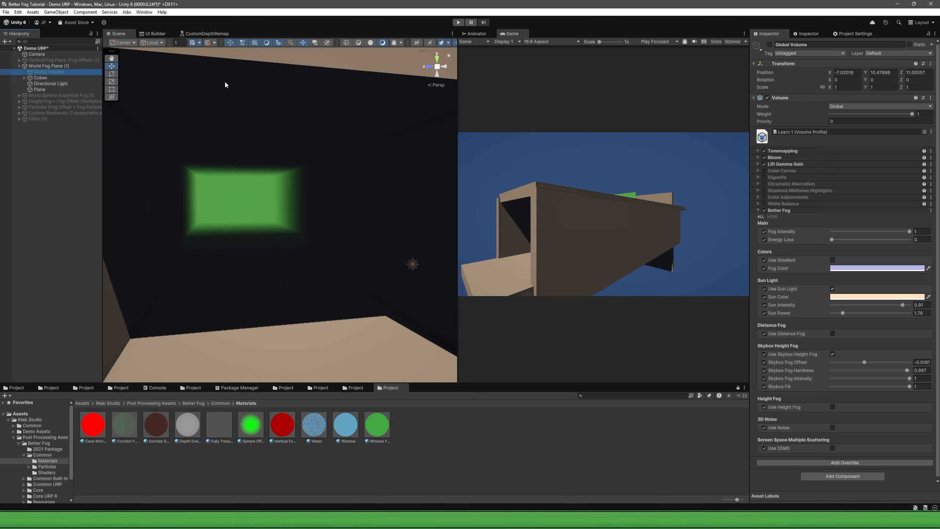
left_click(769, 44)
right_click_drag(251, 117, 392, 185)
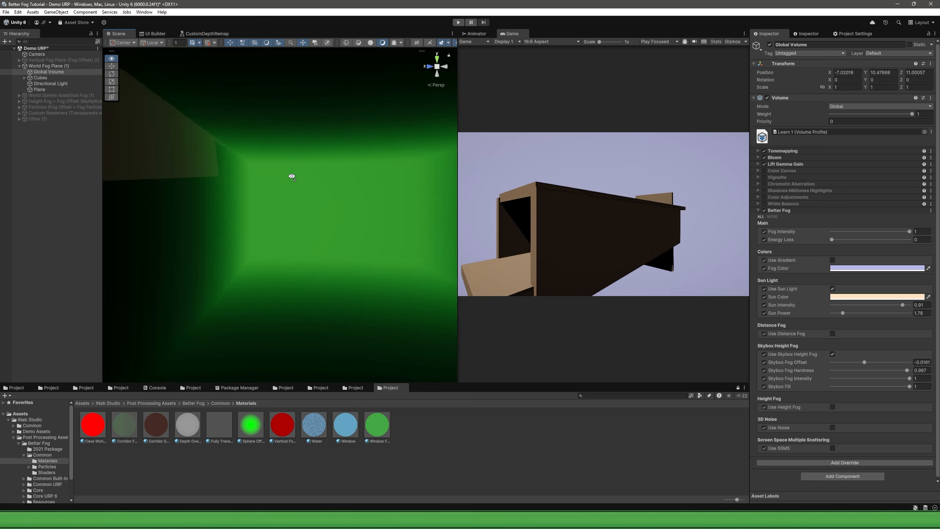
key("s")
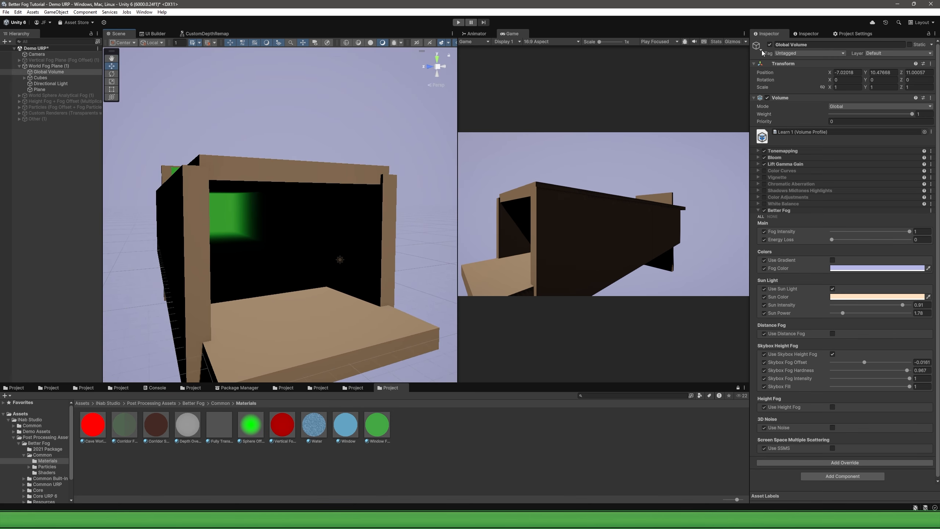
key("ctrl+z")
Deactivate the World Fog Plane (1) group and activate World Sphere Analytical Fog (1).
left_click(62, 66)
left_click(769, 44)
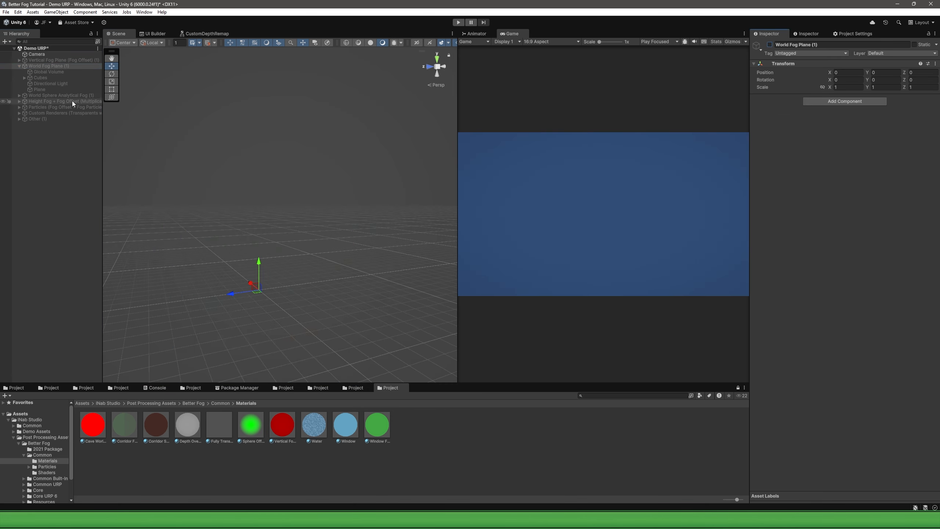
left_click(61, 95)
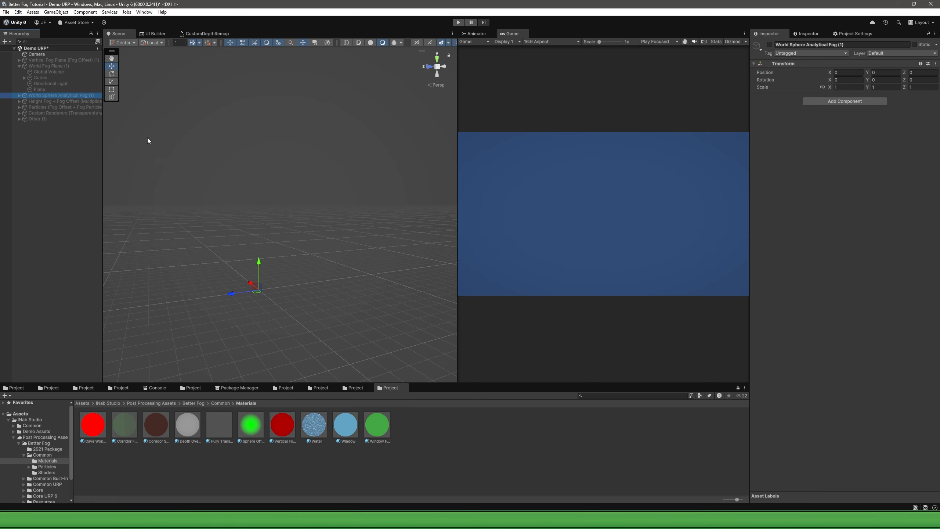
left_click(769, 45)
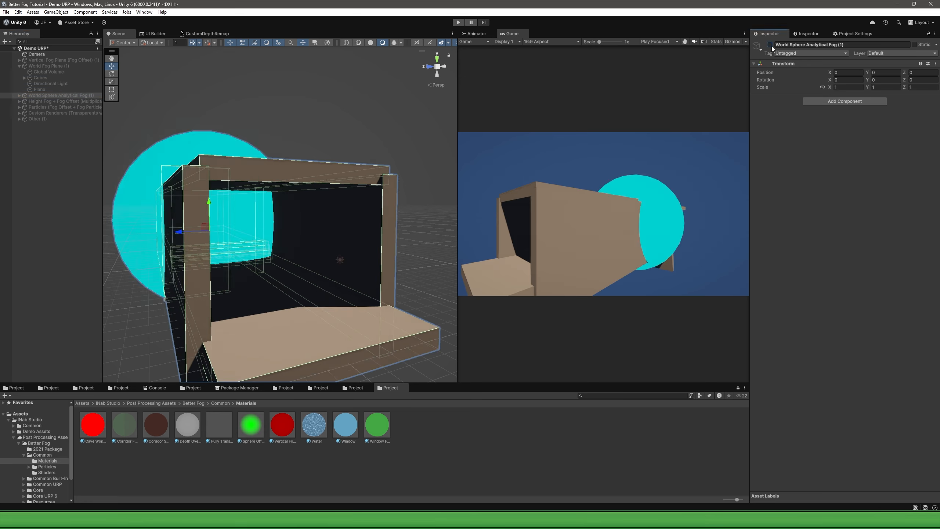
right_click_drag(352, 132, 313, 133)
key("a")
key("d")
key("d")
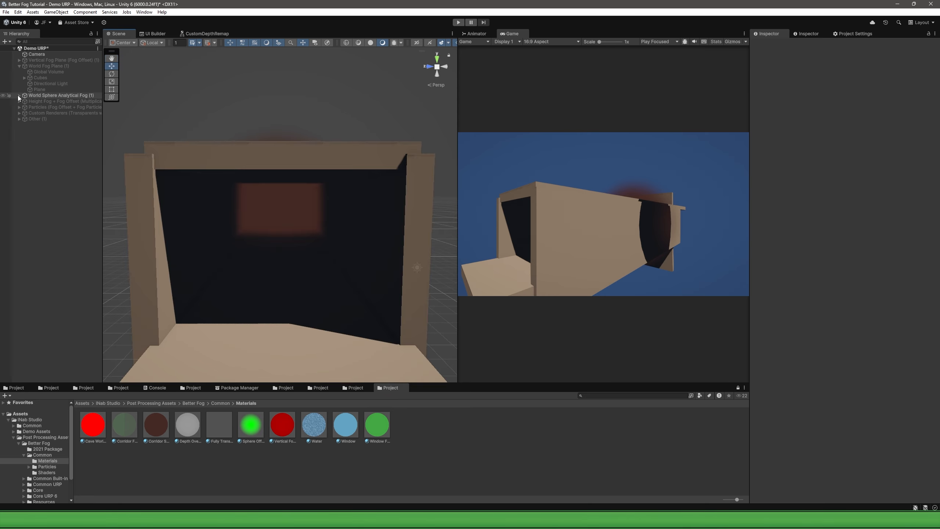
Inspect the Sphere under World Sphere Analytical Fog (1) and expand its Corridor Sphere Fog material.
left_click(19, 96)
right_click_drag(269, 154, 270, 166)
key("w")
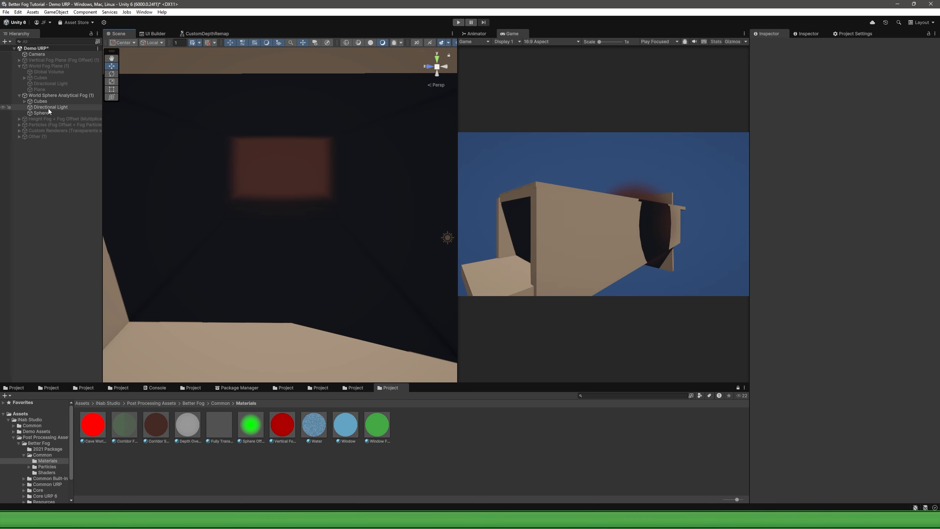
left_click(52, 114)
right_click_drag(255, 156, 273, 143)
key("w")
key("s")
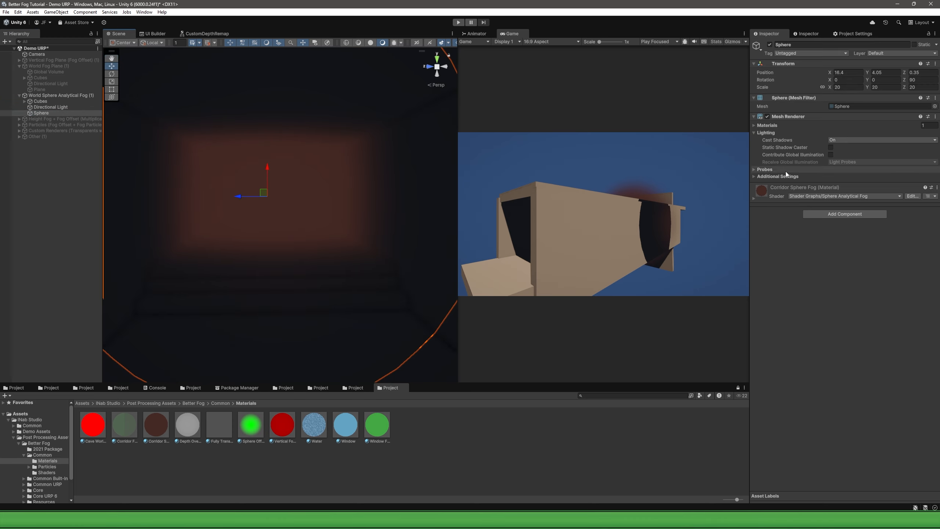
left_click(754, 198)
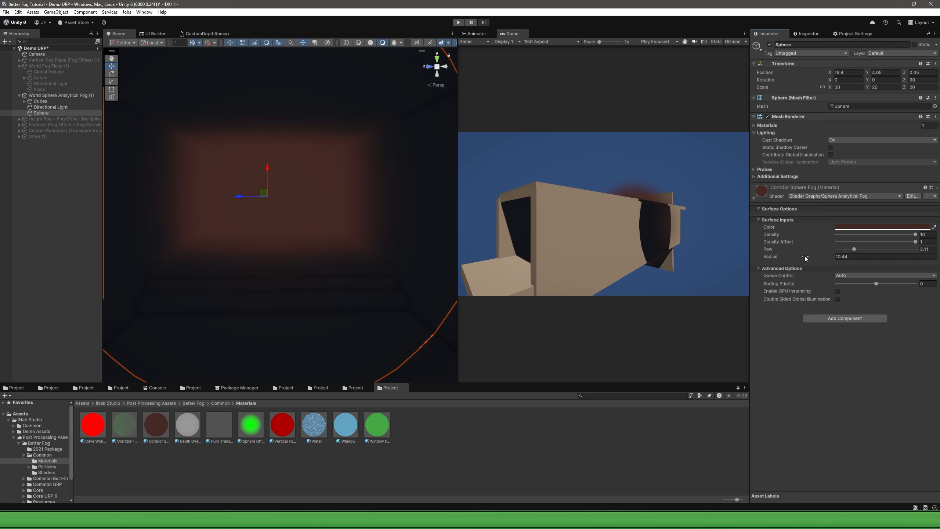
right_click(763, 190)
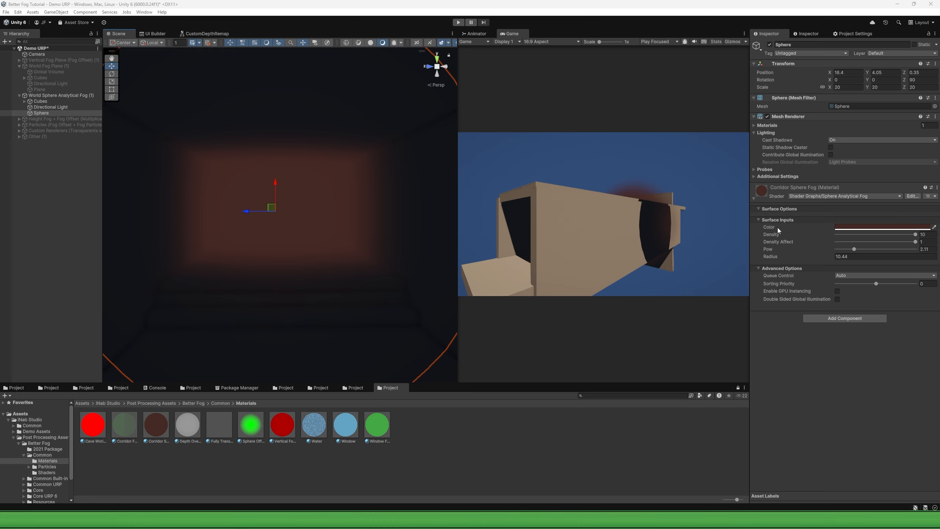
Set the Corridor Sphere Fog material's Color to bright yellow and adjust its Density, Density Affect and Pow.
left_click(863, 227)
mouse_move(903, 251)
left_mouse_down()
mouse_move(915, 257)
mouse_move(905, 268)
left_mouse_up()
left_click(933, 222)
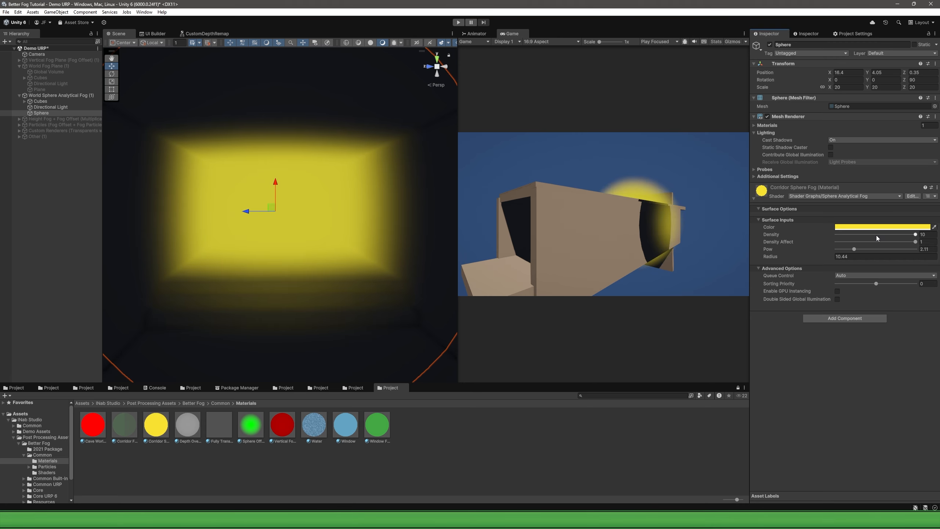
left_click_drag(880, 235, 845, 235)
left_click_drag(915, 241, 20, 97)
left_click(854, 249)
Deactivate World Sphere Analytical Fog (1) and activate the Height Fog + Fog Offset (Multiplication) (1) group.
left_click(20, 95)
left_click(44, 96)
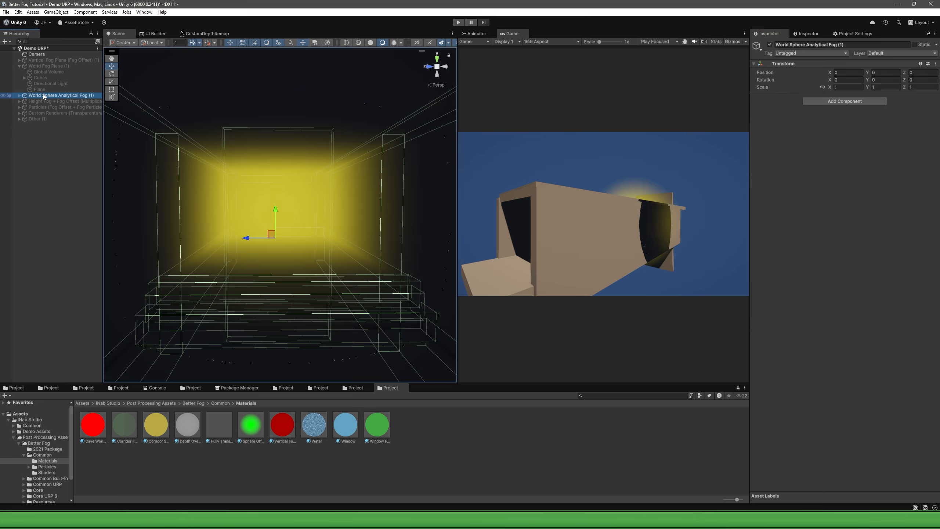
left_click(769, 44)
left_click(64, 101)
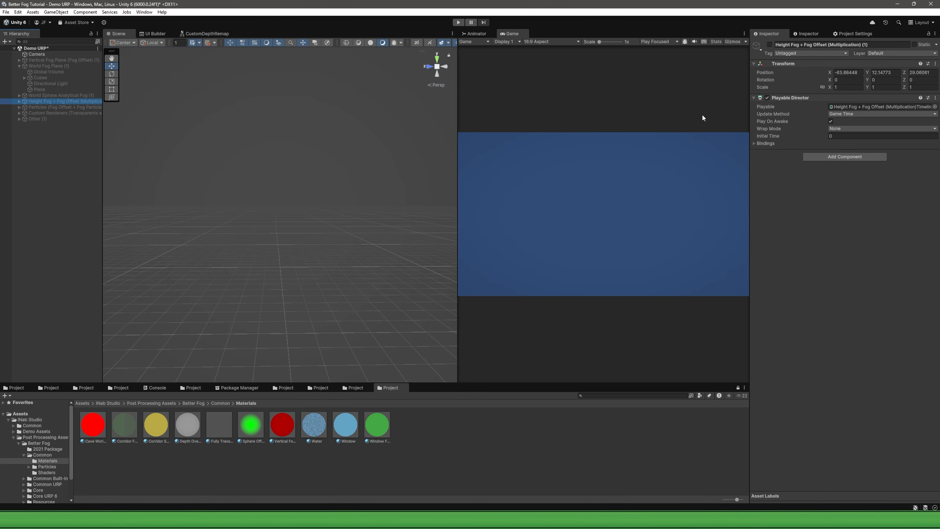
left_click(769, 45)
left_click(19, 66)
right_click_drag(226, 137, 239, 180)
key("s")
left_click(248, 107)
right_click_drag(248, 108, 268, 155)
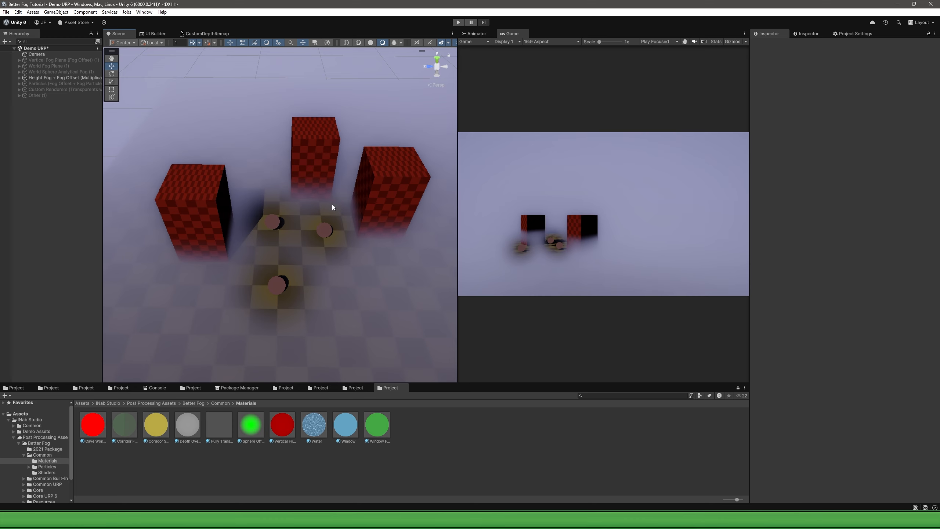
Examine the offset spheres in the scene and the group's objects Cube (1) to Cube (4).
left_click(325, 231)
left_click(271, 220)
left_click(277, 284)
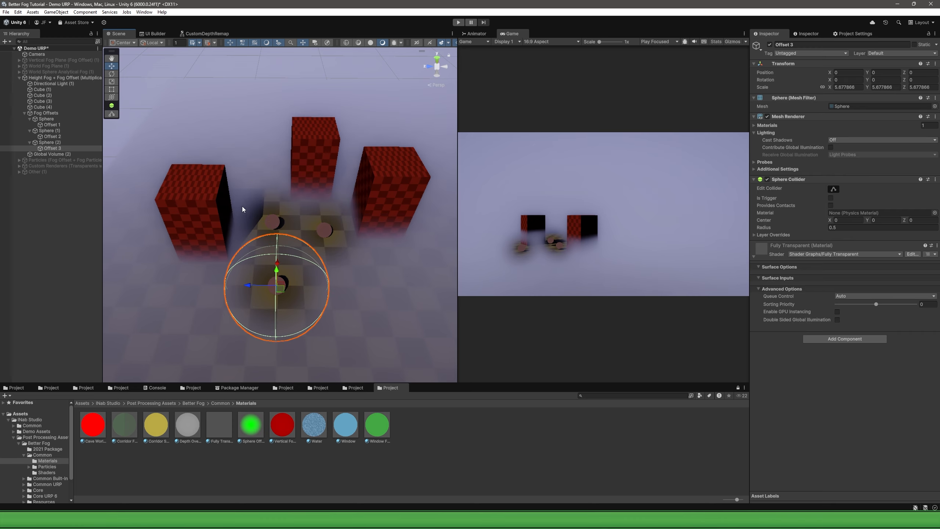
right_click_drag(242, 206, 229, 192)
left_click(40, 89)
left_click(43, 107, "shift")
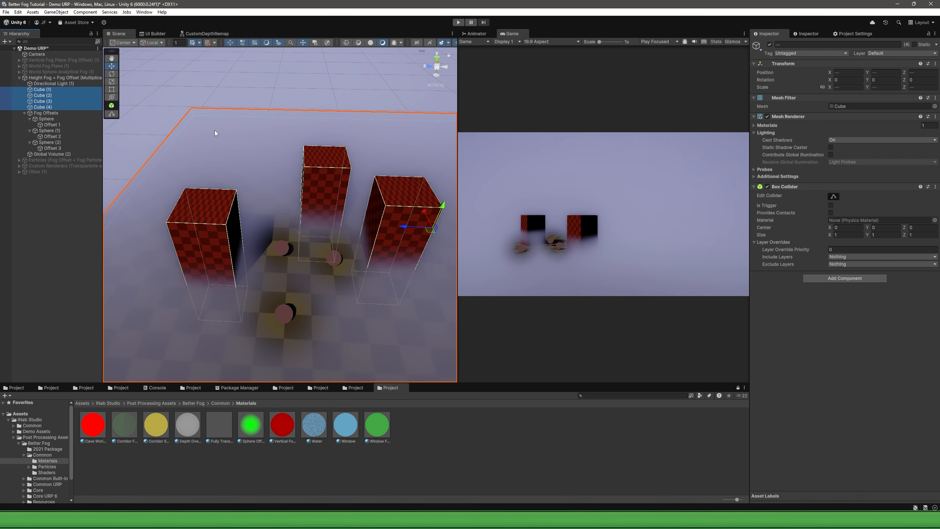
right_click_drag(277, 149, 287, 156)
Inspect the three spheres under Fog Offsets with their Offset 1, 2 and 3 children, and Global Volume (2).
left_click(49, 114)
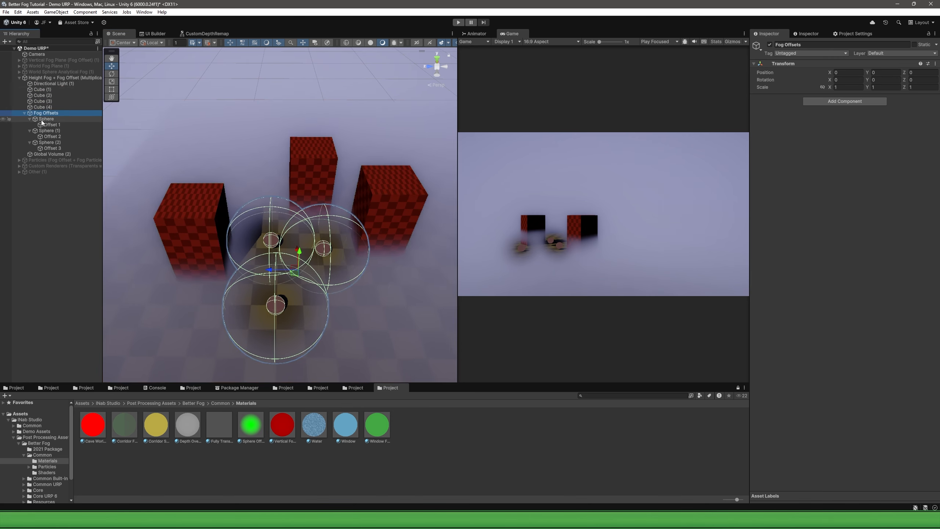
left_click(45, 119)
left_click(46, 131, "ctrl")
left_click(47, 142, "ctrl")
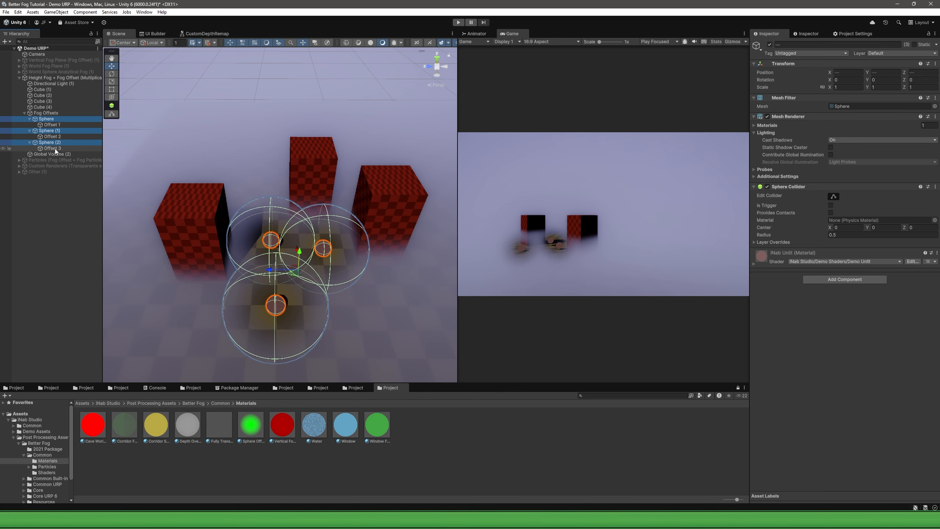
left_click(53, 147)
left_click(56, 137, "ctrl")
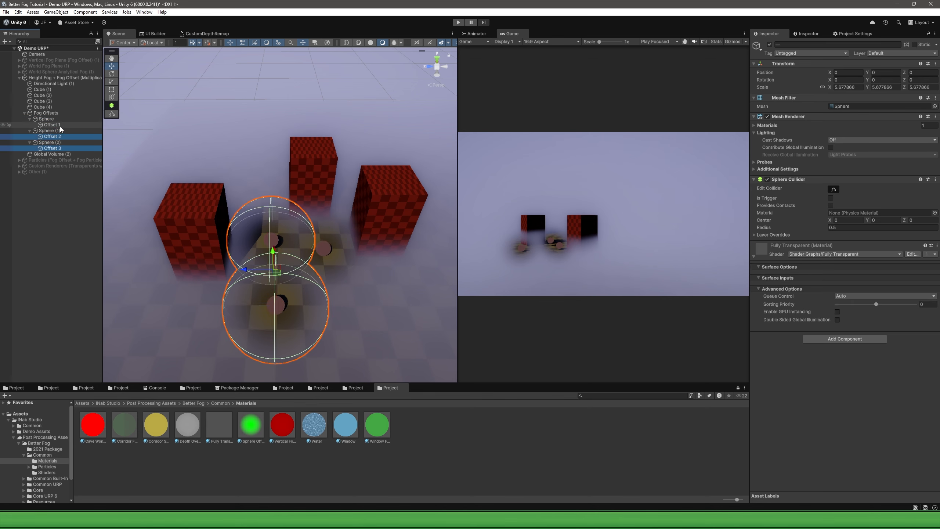
left_click(61, 125, "ctrl")
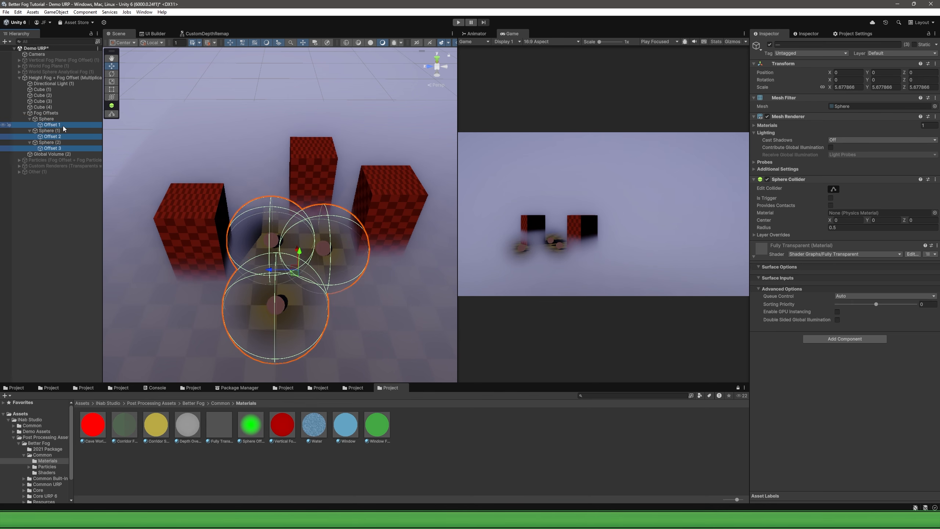
left_click(50, 155)
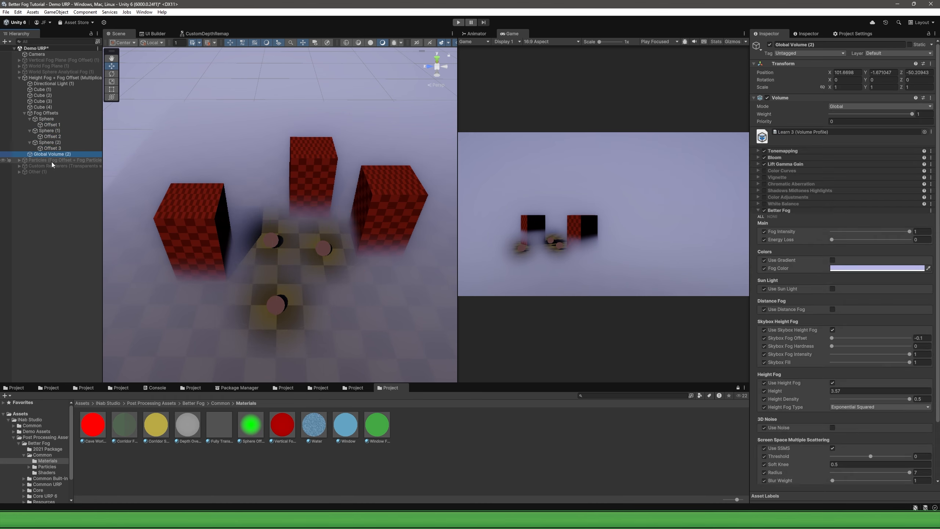
Examine the first Sphere's material including its Advanced Options, and the Fully Transparent material on Offset 1.
right_click_drag(445, 180, 462, 183)
left_click(312, 234)
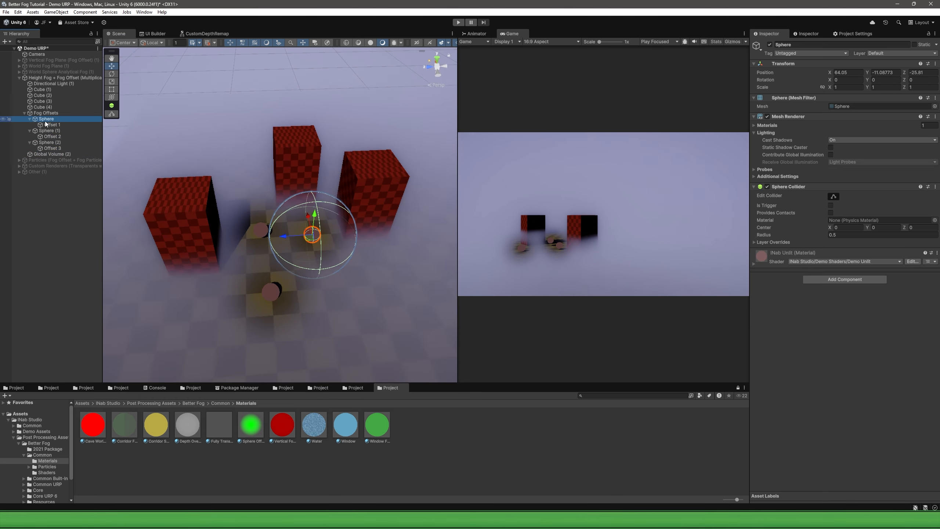
left_click(754, 264)
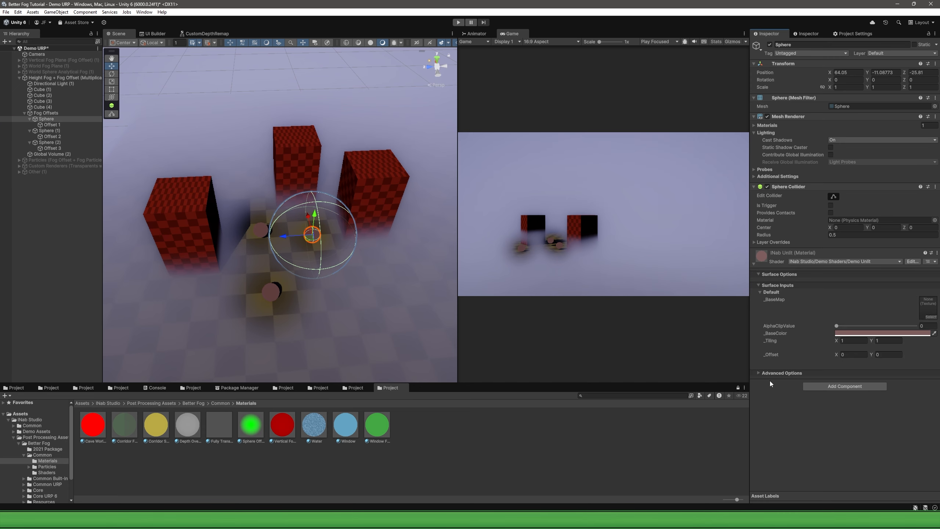
left_click(770, 373)
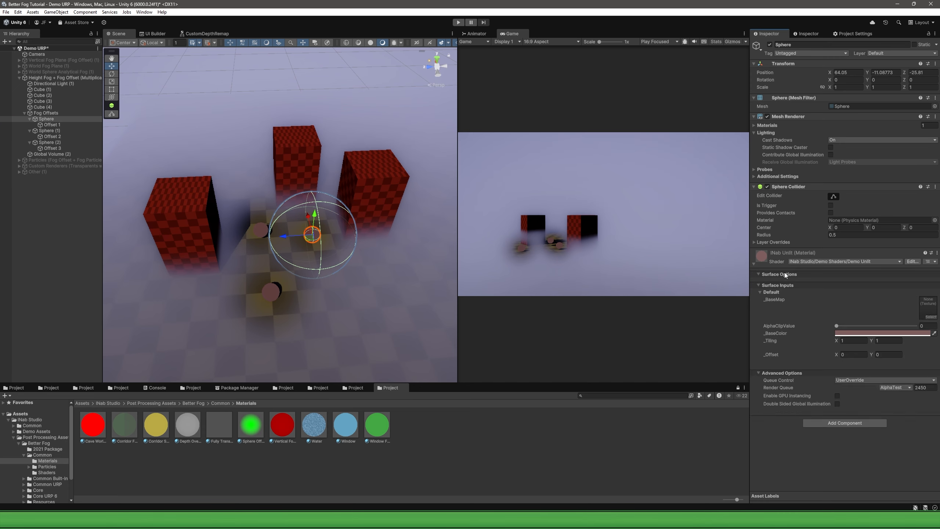
left_click(51, 125)
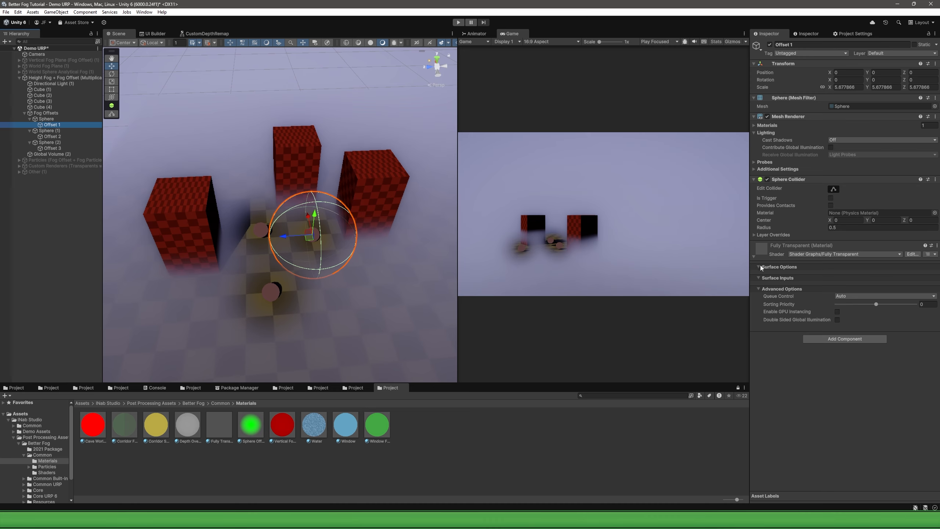
Find Elements 7 to 9 in the Camera's Fog Offset Renderers and locate their Offset 1, 2 and 3 renderers.
left_click(44, 55)
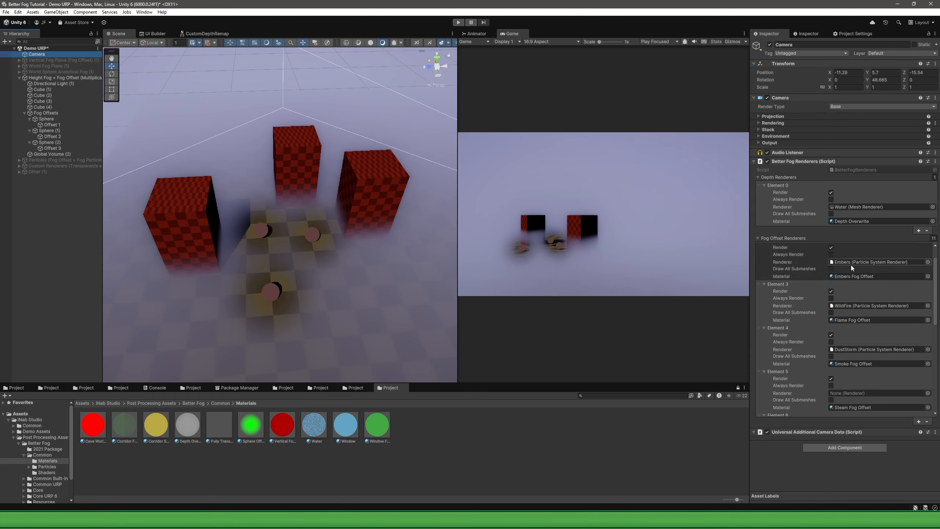
scroll(821, 261, "down", 5)
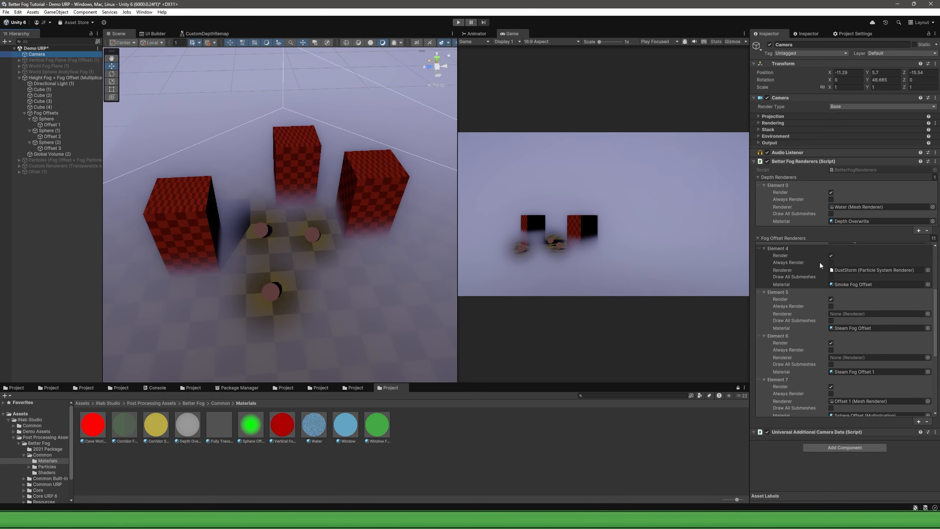
scroll(813, 270, "down", 3)
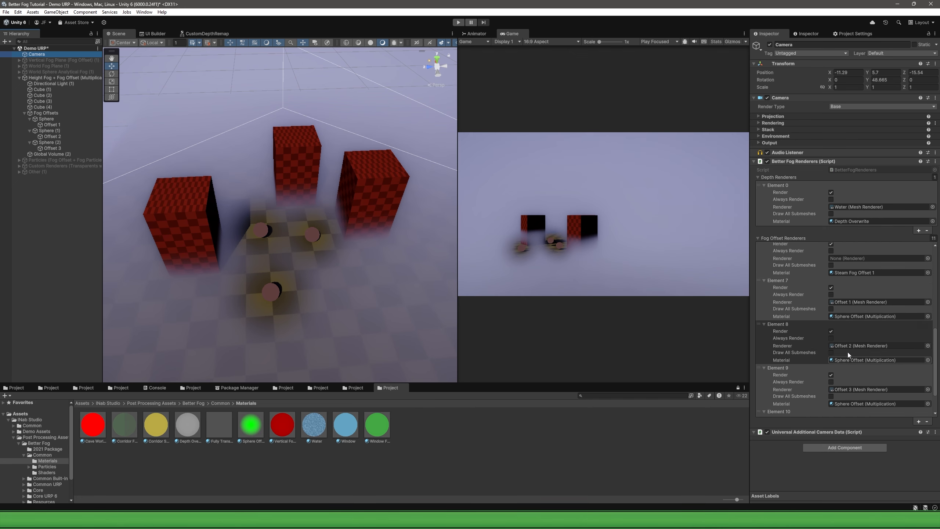
left_click(853, 303)
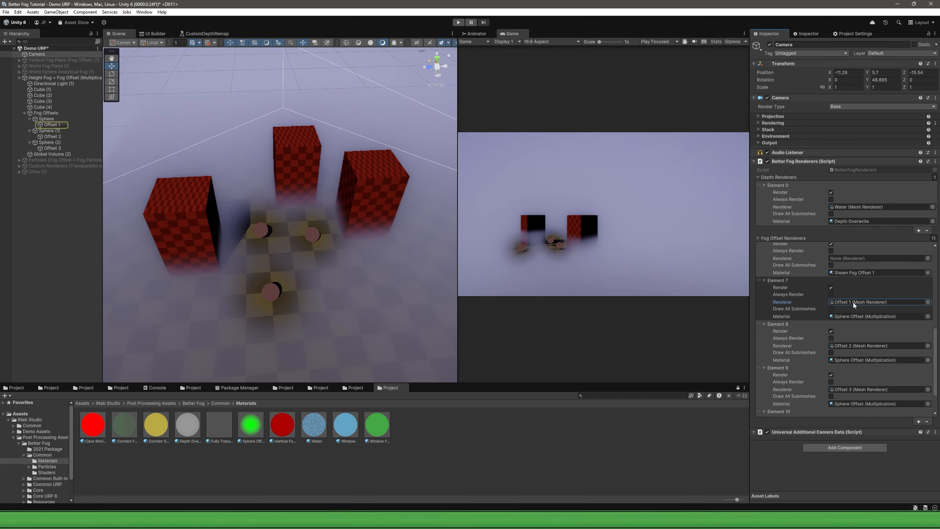
left_click(847, 345)
left_click(851, 389)
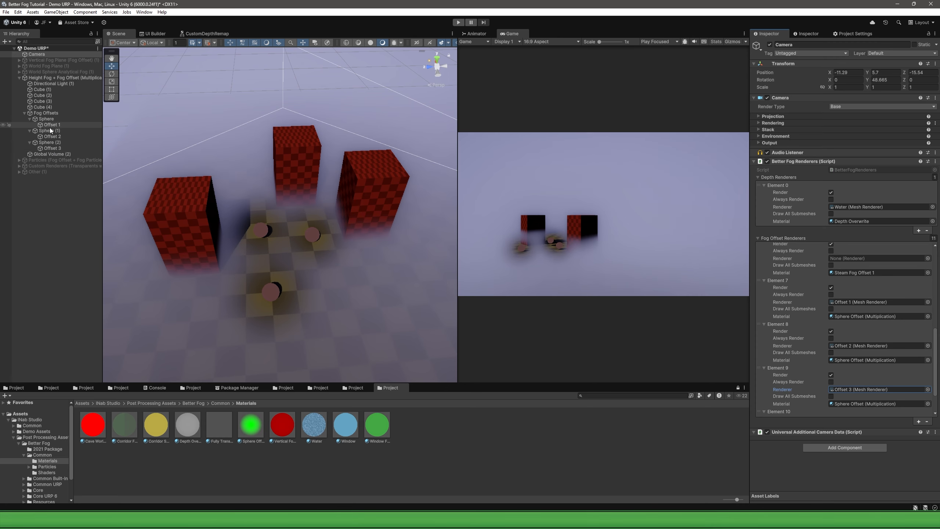
Add a cube to the scene near the offset spheres and scale it to 10 on all axes.
key("s")
right_click_drag(367, 271, 375, 267)
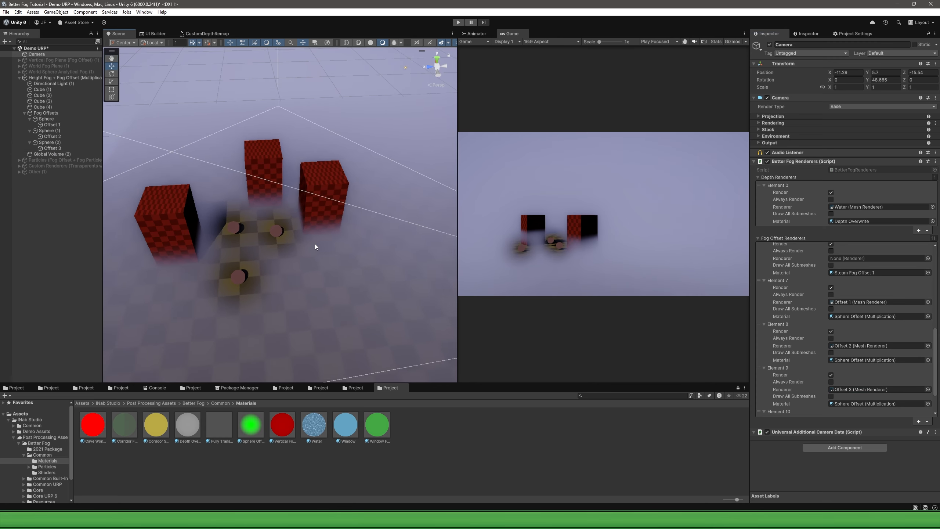
right_click(41, 198)
mouse_move(71, 335)
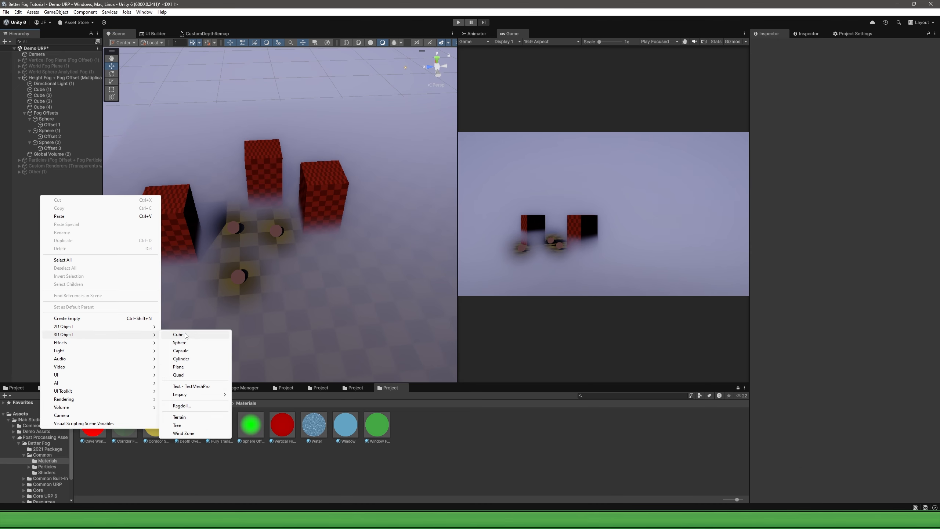
left_click(188, 335)
left_click_drag(295, 81, 450, 147)
left_click_drag(348, 144, 354, 128, "alt")
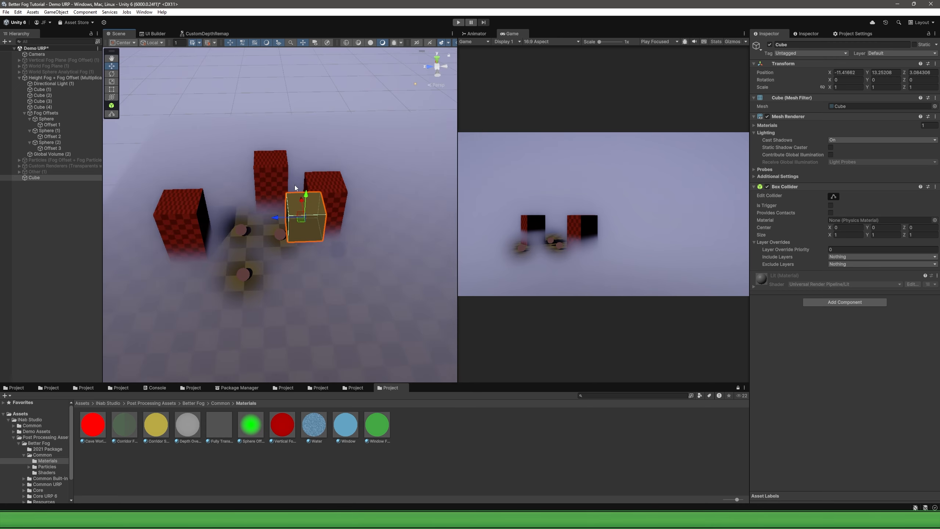
key("f")
key("e")
scroll(307, 207, "down", 5)
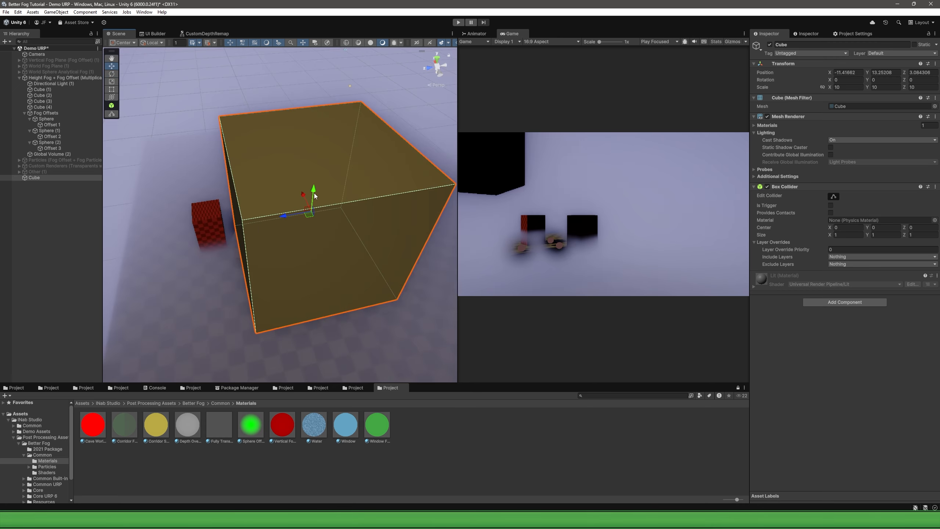
Lower the cube to Y 3.48 and scale it down uniformly to about 3.99.
left_click_drag(314, 192, 304, 278)
right_click_drag(329, 253, 324, 269)
key("r")
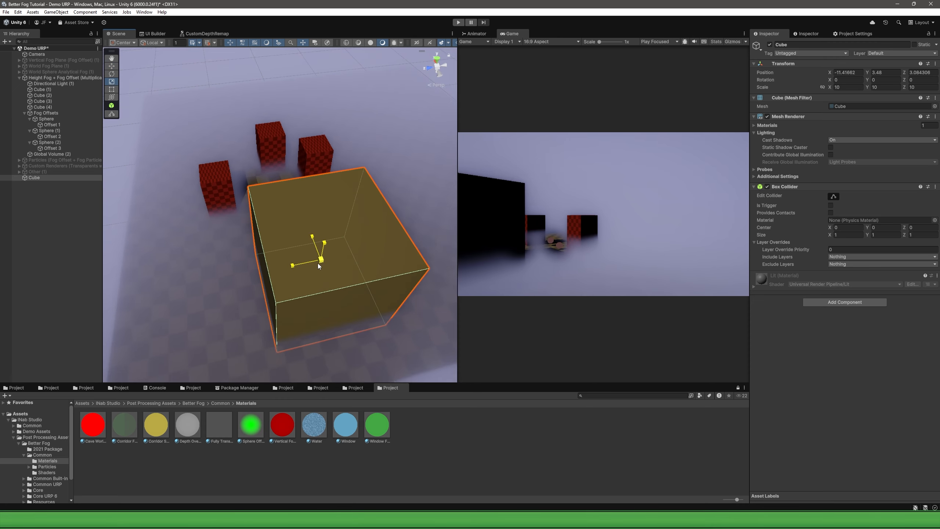
left_click_drag(313, 265, 294, 335)
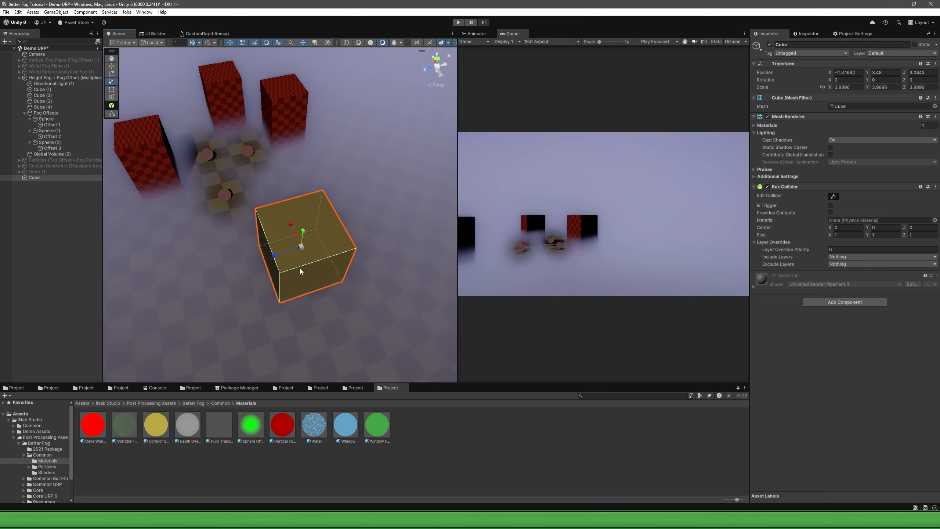
Apply the Fully Transparent material to the cube and set its Cast Shadows option to Off.
left_click_drag(220, 430, 304, 263)
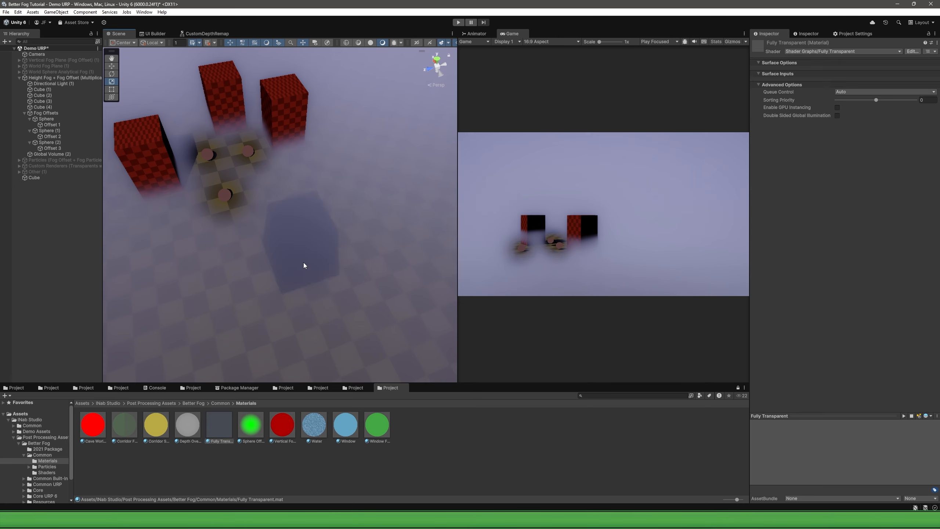
left_click(307, 231)
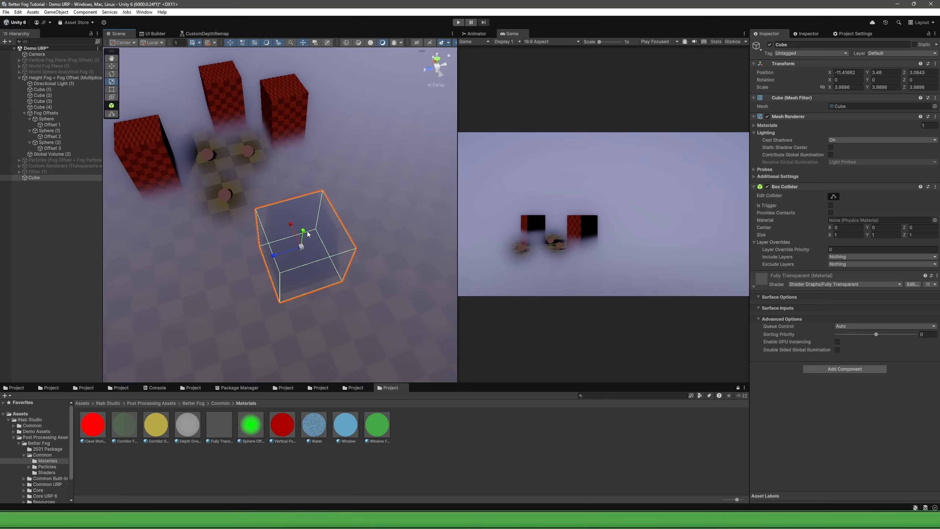
left_click_drag(275, 257, 470, 238, "alt")
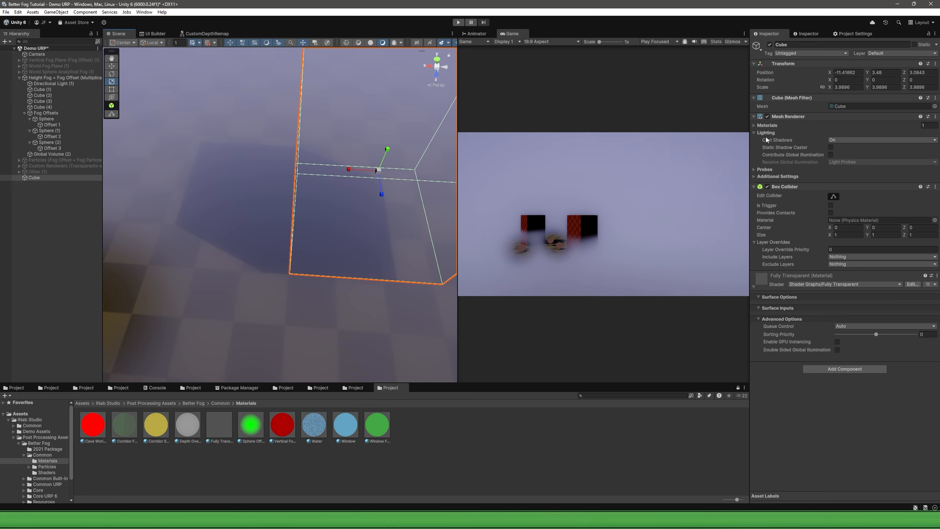
left_click(856, 140)
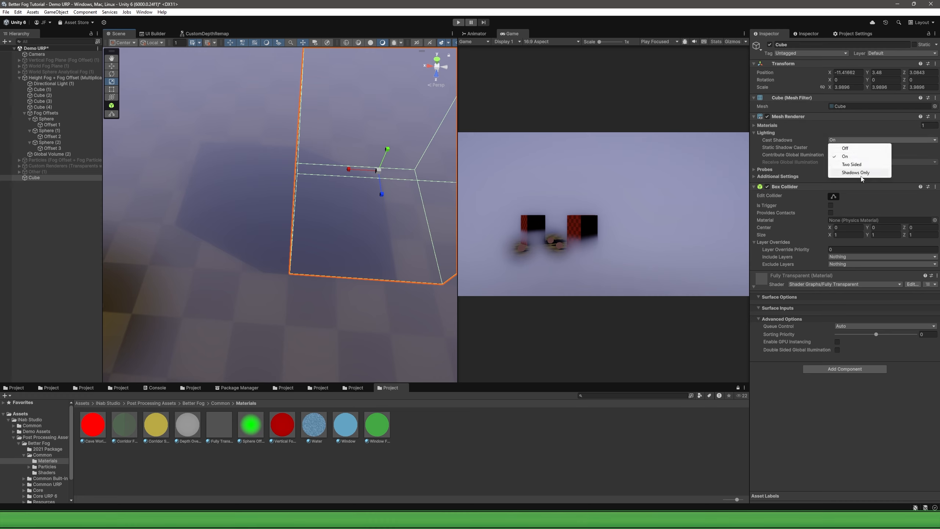
left_click(844, 148)
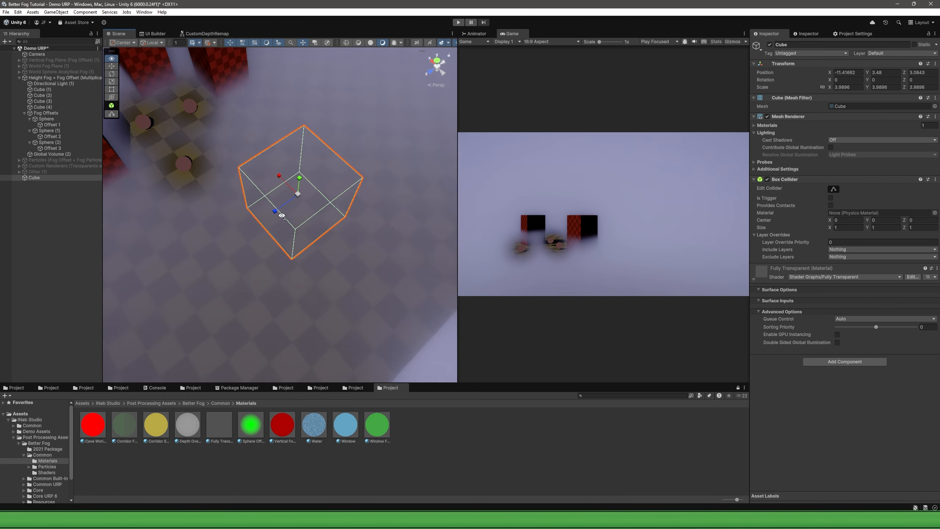
left_click_drag(277, 213, 280, 208, "alt")
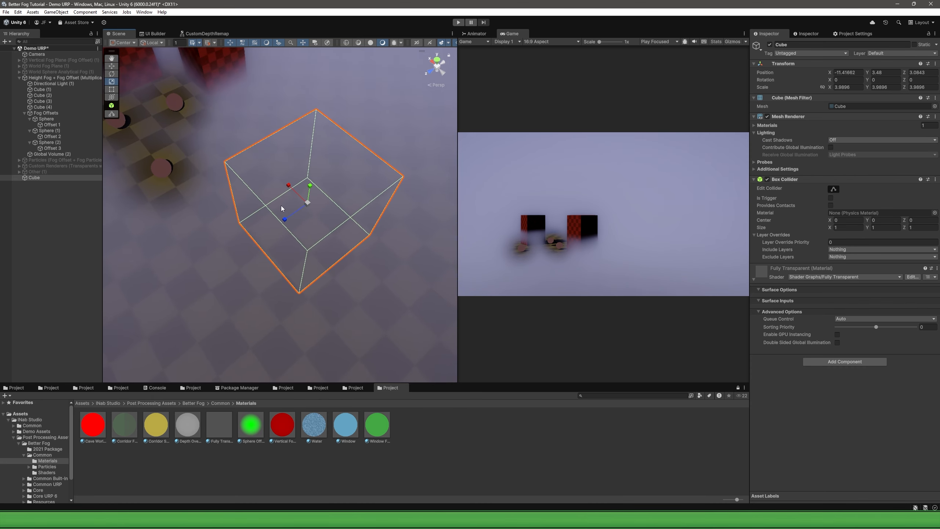
Add a new element to the Camera's Fog Offset Renderers and assign the cube as its renderer.
left_click(41, 55)
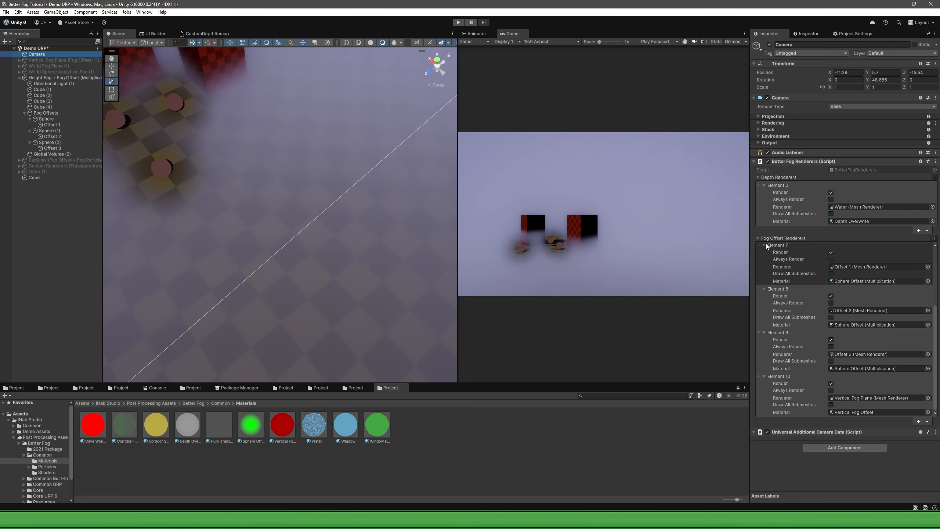
left_click(919, 421)
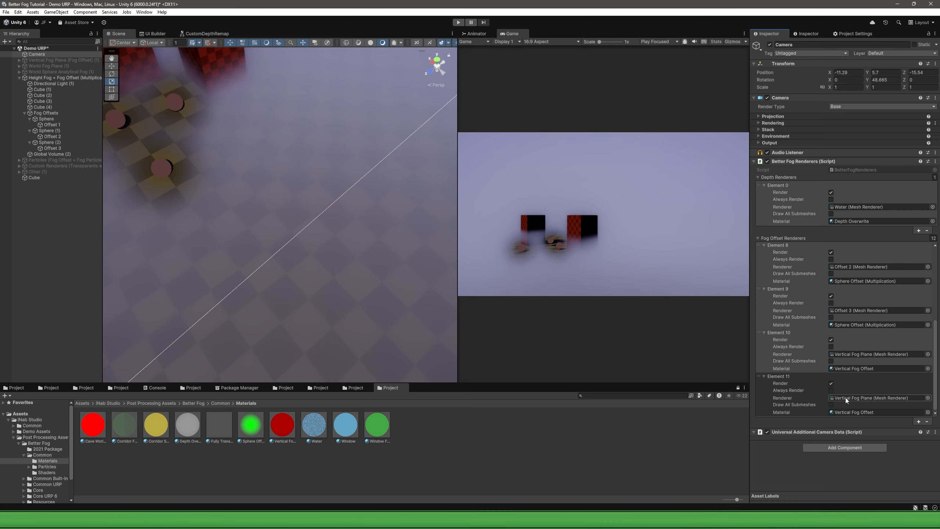
scroll(850, 343, "down", 1)
left_click_drag(34, 177, 846, 398)
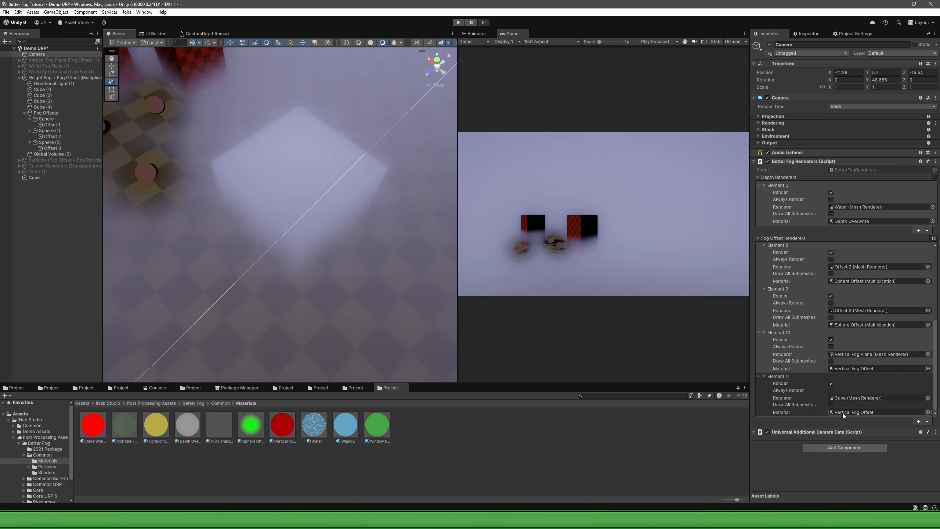
Set the material of Element 11 in the Fog Offset Renderers to Sphere Offset (Multiplication).
right_click_drag(299, 315, 247, 254)
scroll(248, 254, "down", 5)
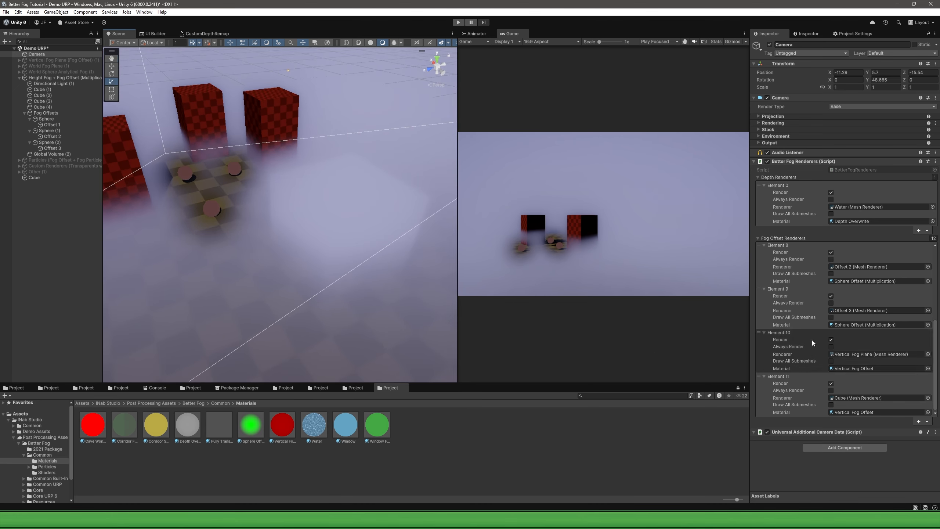
left_click(882, 325)
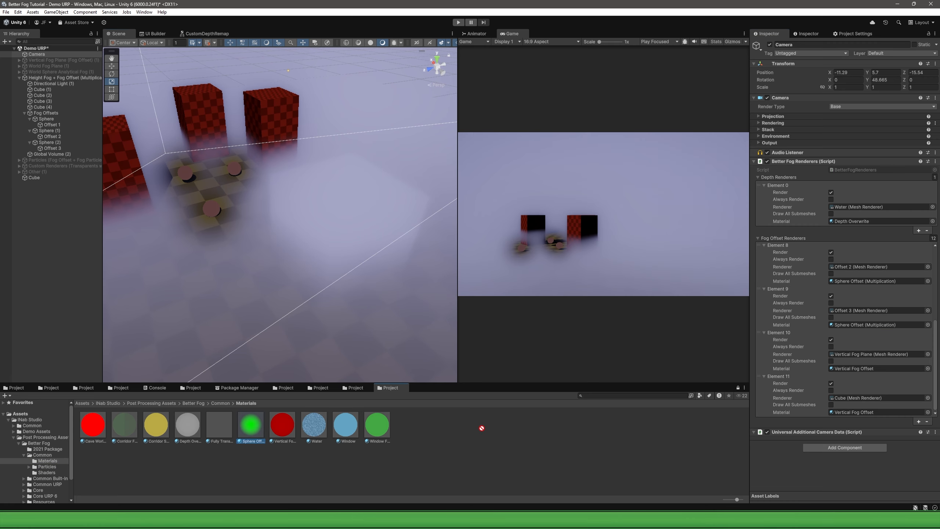
left_click_drag(807, 418, 877, 412)
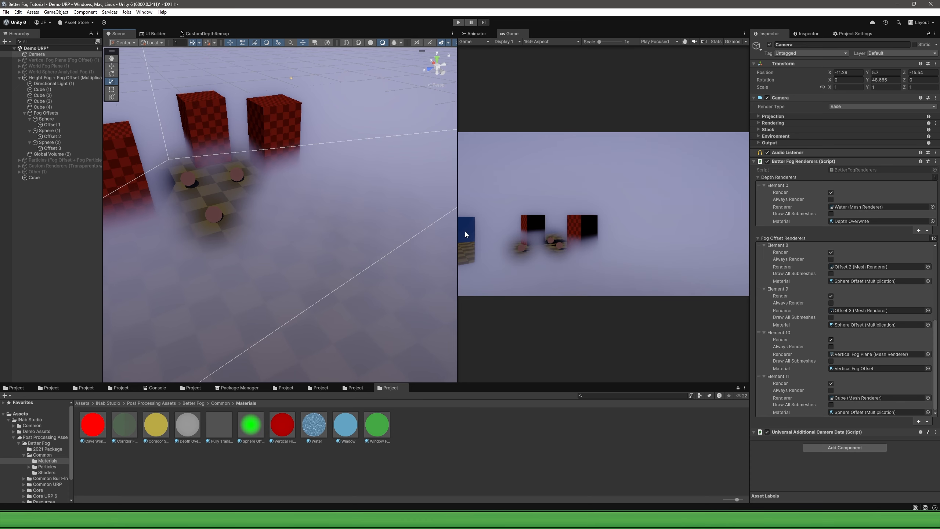
Move the cube across the ground to X -12.01 and Z 2.94.
right_click_drag(302, 256, 271, 222)
left_click(272, 222)
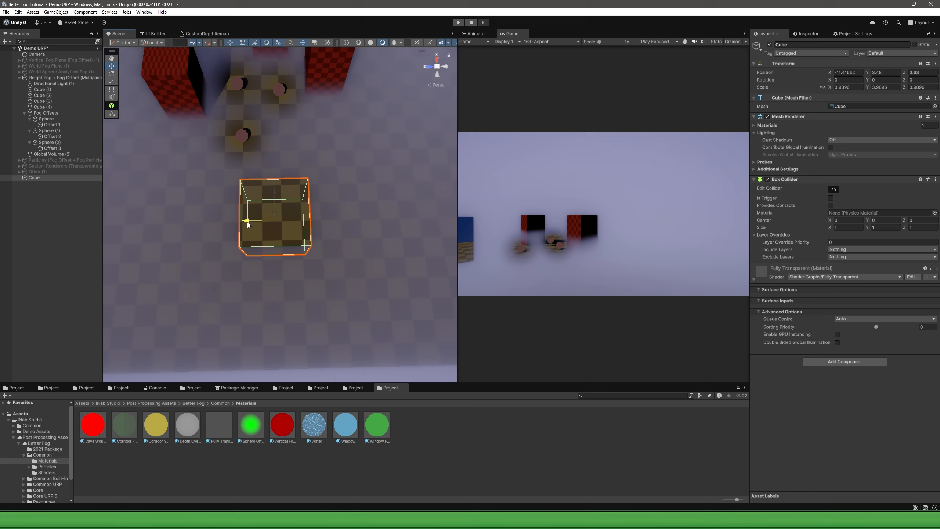
left_click_drag(247, 225, 278, 247)
mouse_move(302, 202)
left_mouse_down()
mouse_move(303, 149)
mouse_move(354, 148)
mouse_move(288, 208)
left_mouse_up()
Try scaling the cube up uniformly to about 4.88.
key("e")
right_click_drag(292, 217, 308, 218)
key("f")
scroll(313, 231, "down", 5)
scroll(313, 231, "up", 5)
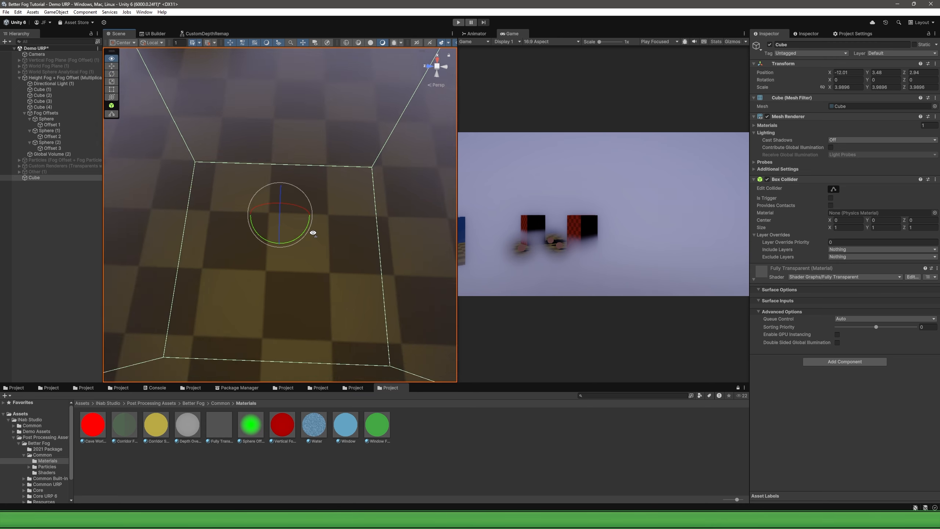
scroll(313, 231, "down", 10)
left_click_drag(280, 215, 308, 214)
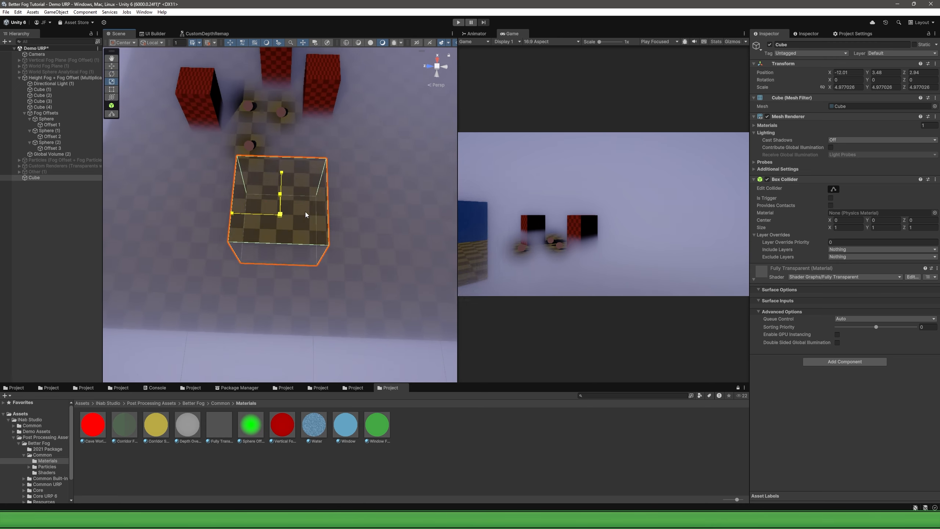
right_click_drag(307, 218, 277, 218)
Try moving Sphere (2) with its fog offset over to the cube, to X 53.83 and Z -25.33.
left_click(276, 220)
left_click(274, 219)
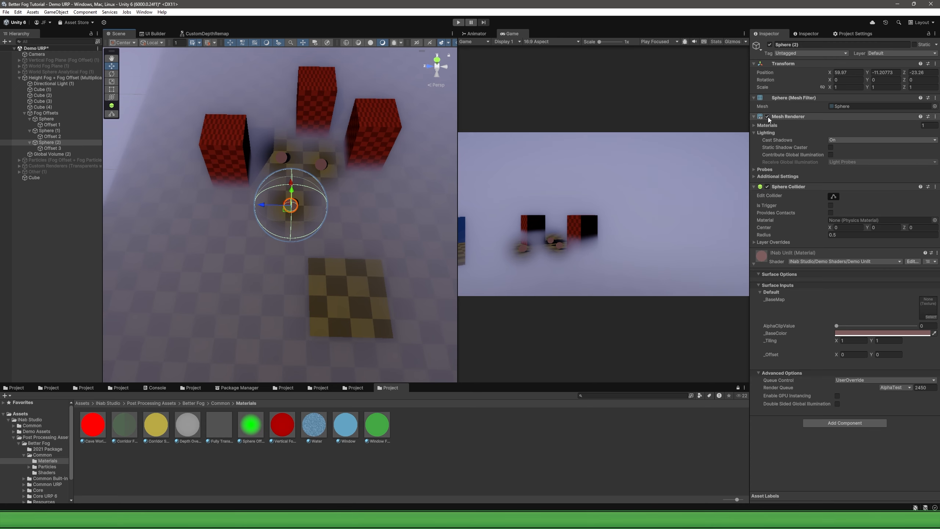
right_click_drag(404, 172, 357, 176)
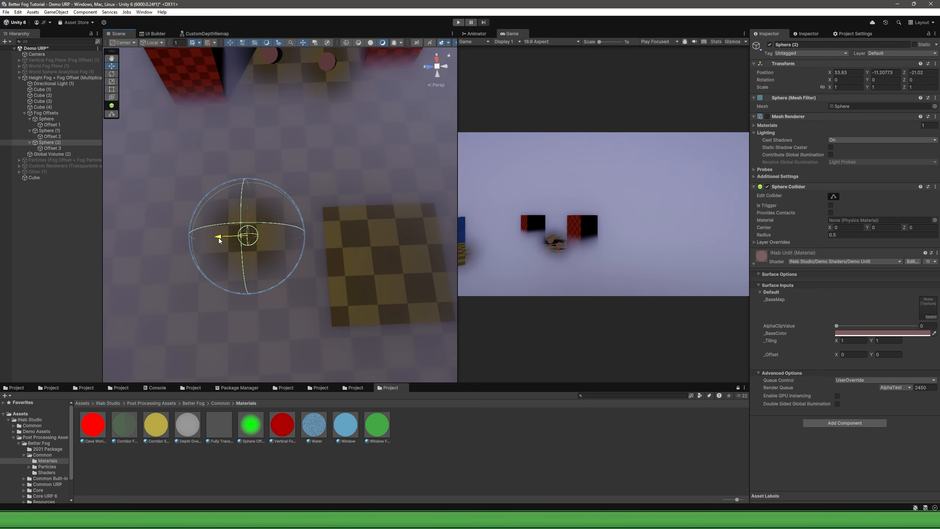
left_click_drag(221, 239, 238, 241)
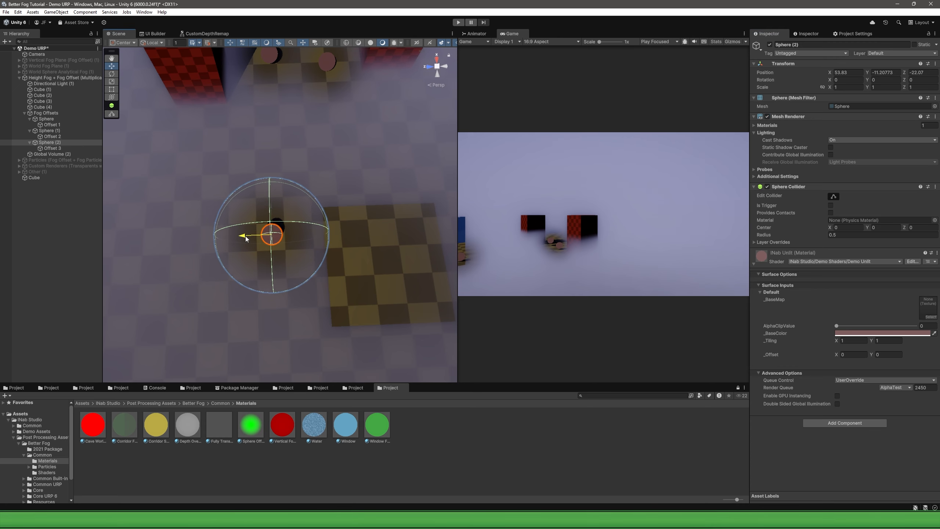
left_click_drag(246, 237, 300, 245)
scroll(297, 247, "down", 4)
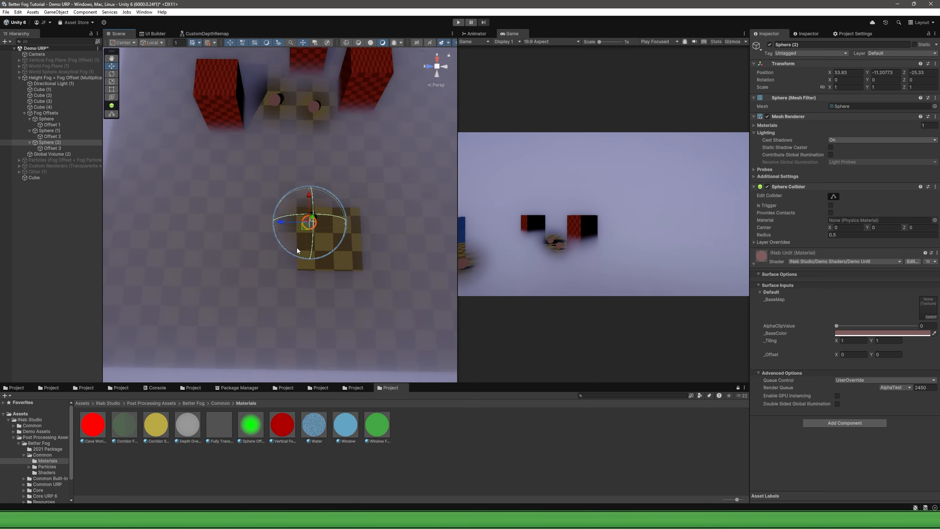
scroll(297, 251, "down", 3)
Move the cube closer to the offset spheres, to X -10.18 and Z 4.11.
left_click(325, 314)
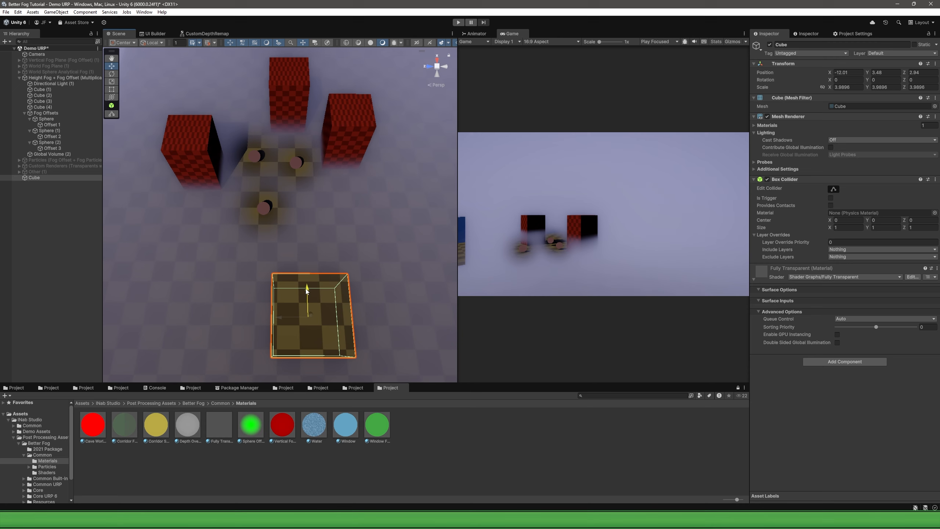
left_click_drag(307, 291, 260, 287)
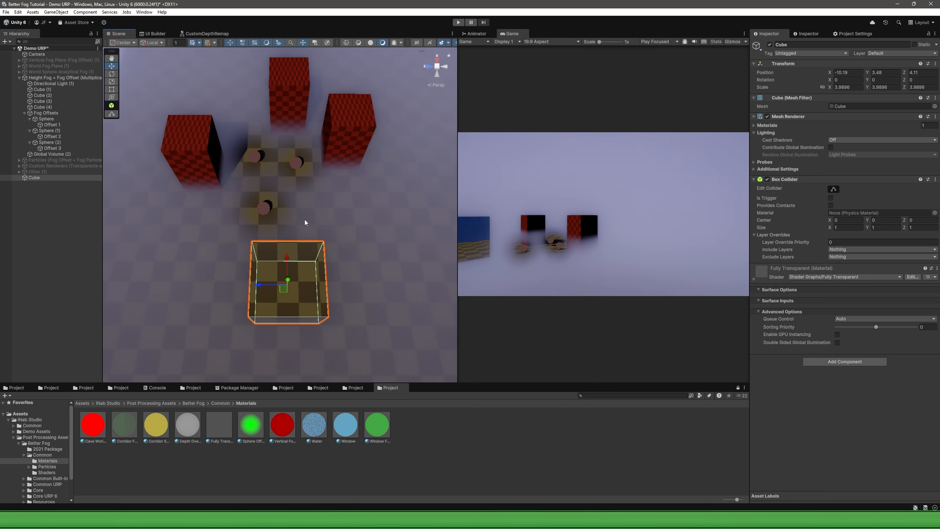
right_click_drag(304, 219, 301, 176)
right_click_drag(189, 138, 289, 146)
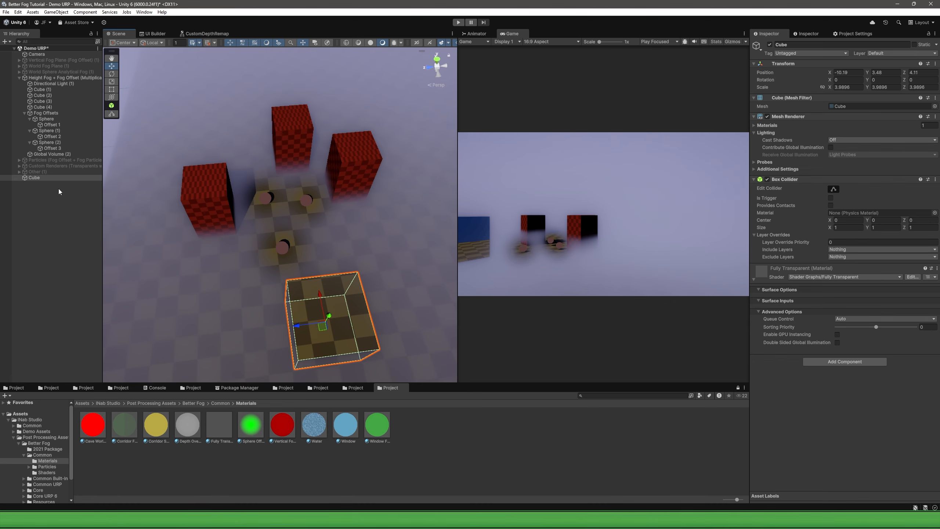
Delete the cube from the scene and remove Element 11 from the Camera's Fog Offset Renderers.
left_click(52, 187)
left_click(40, 178)
key("Delete")
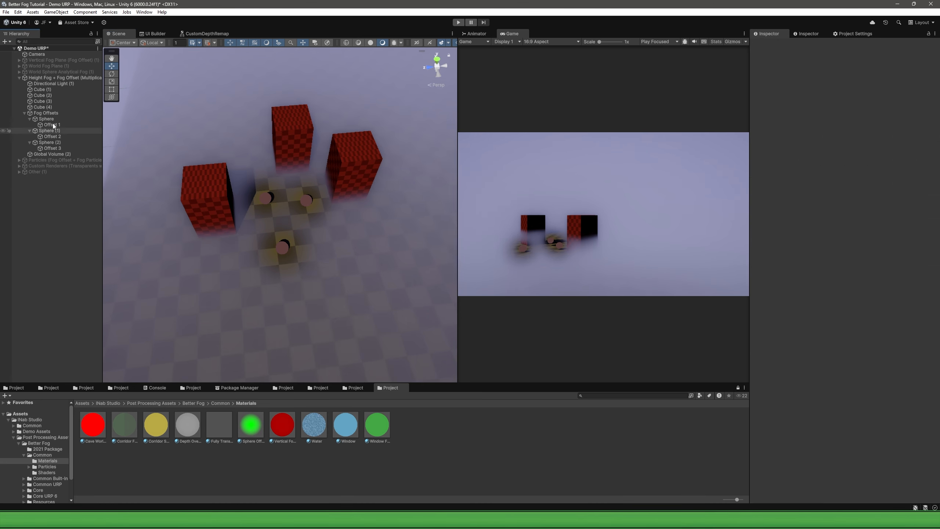
left_click(37, 54)
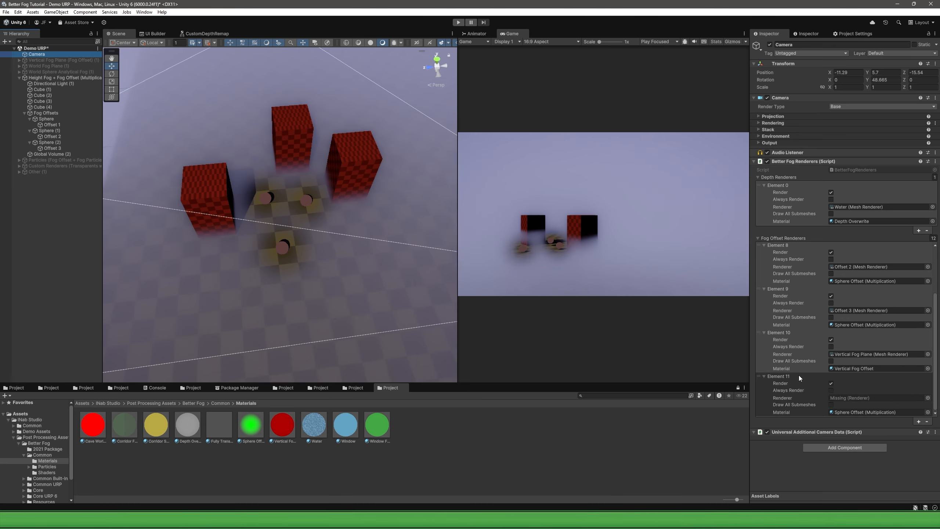
right_click(797, 376)
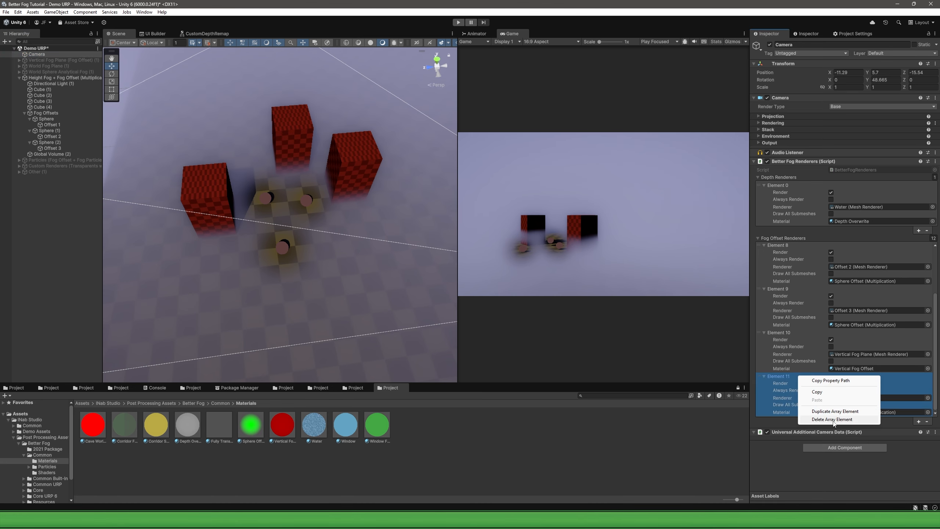
left_click(833, 420)
Deactivate the Height Fog + Fog Offset (Multiplication) group and activate the Particles (Fog Offset + Fog Particles) group.
left_click(20, 78)
left_click(37, 78)
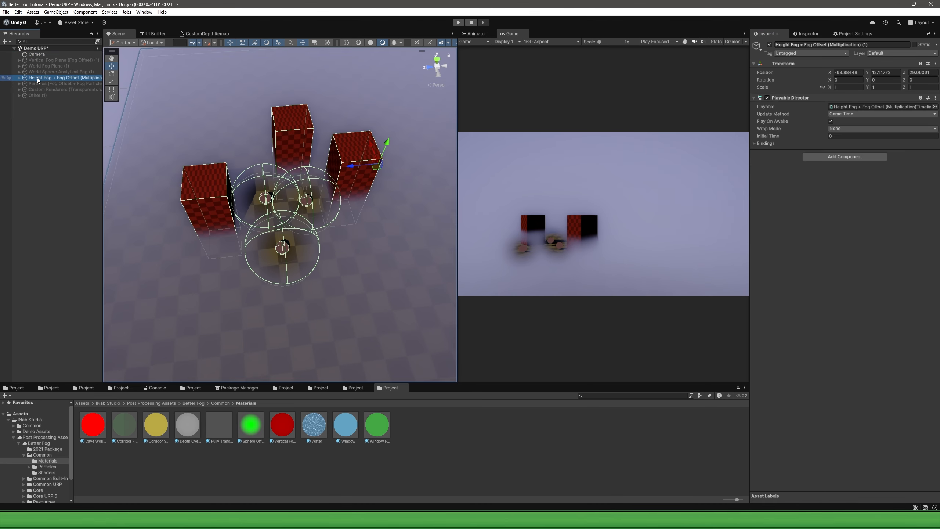
left_click(769, 45)
left_click(76, 83)
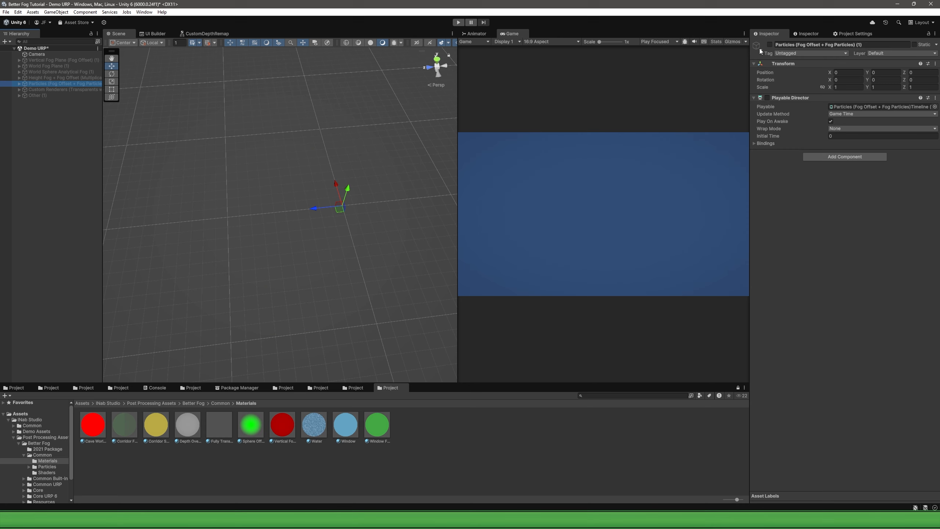
left_click(771, 44)
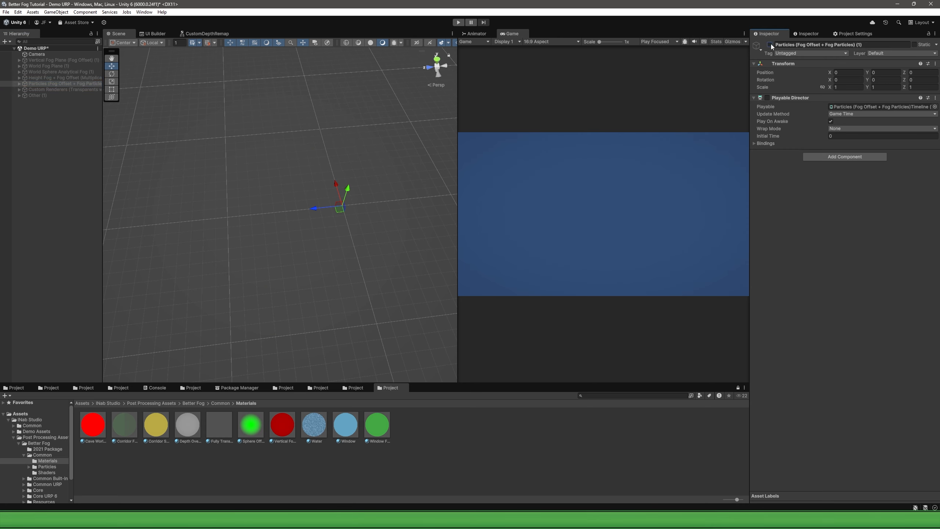
right_click_drag(235, 241, 343, 197)
left_click_drag(343, 197, 220, 197, "alt")
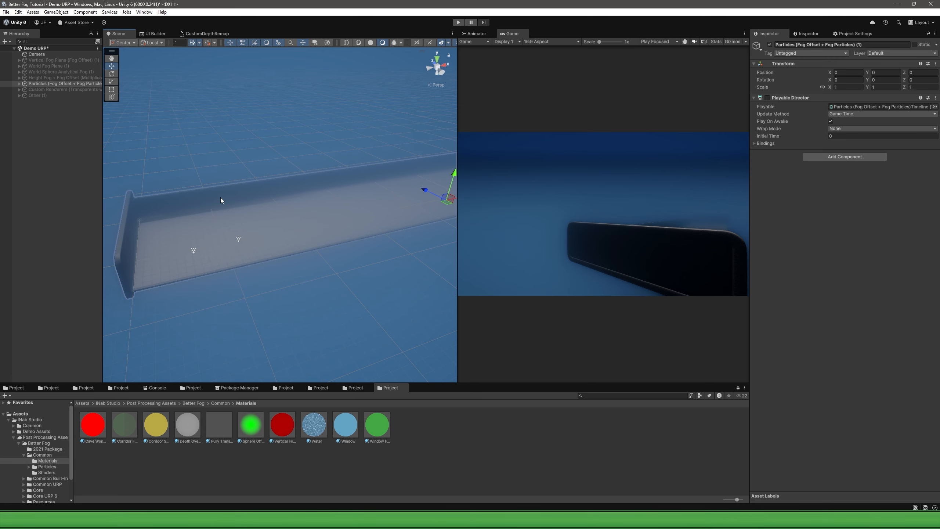
Enter Play mode and examine the WildFire particle effect up close in the scene.
left_click(459, 23)
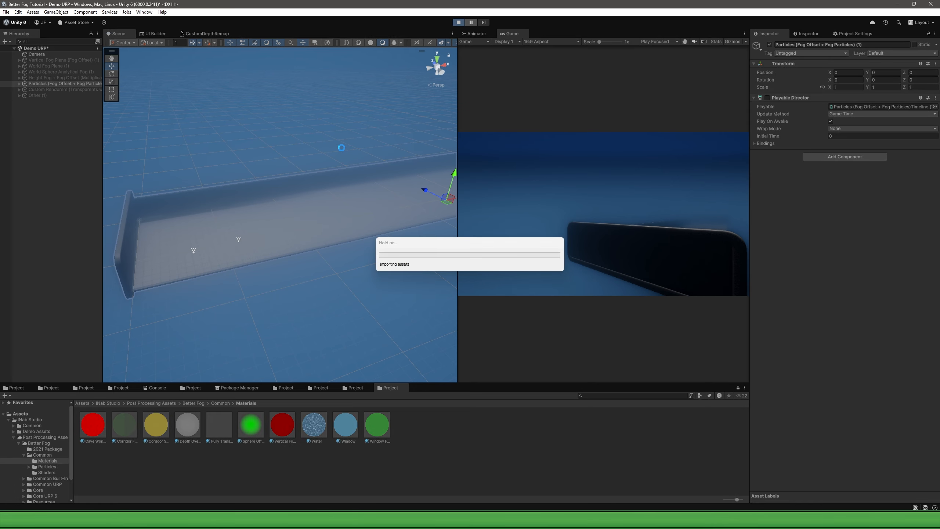
right_click_drag(282, 162, 319, 148)
left_click(264, 226)
left_click(330, 243)
key("d")
key("d")
left_click(296, 185)
key("a")
left_click(300, 207)
key("w")
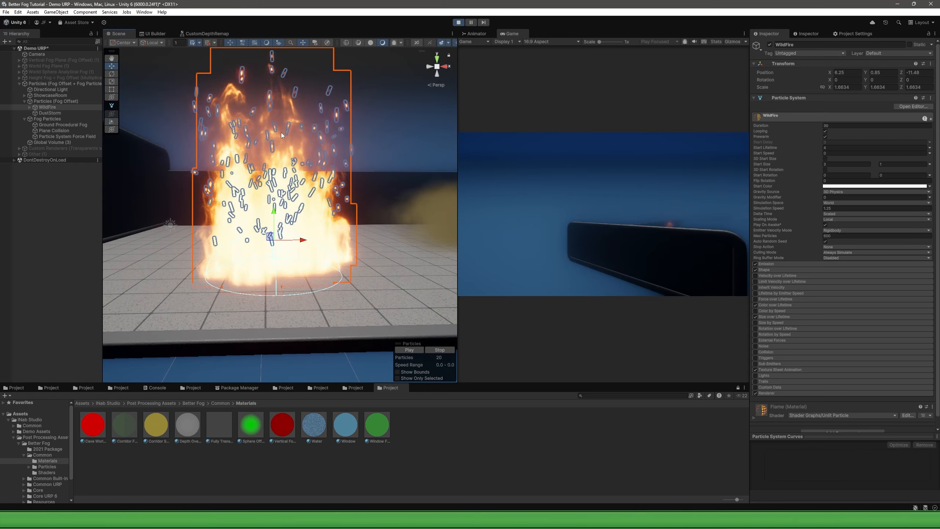
right_click_drag(247, 124, 245, 186)
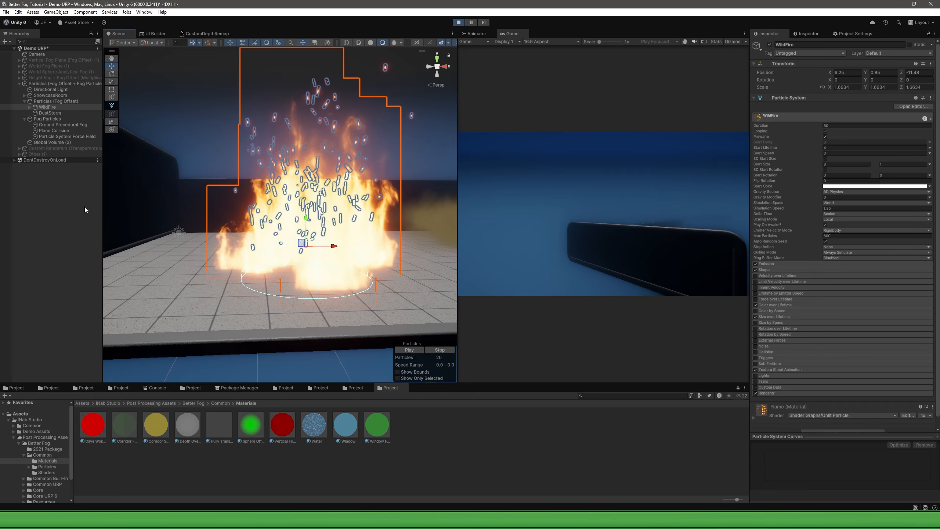
Create a 3D cube named cube at the scene root, in front of the WildFire effect.
left_click(52, 179)
right_click(52, 179)
mouse_move(111, 319)
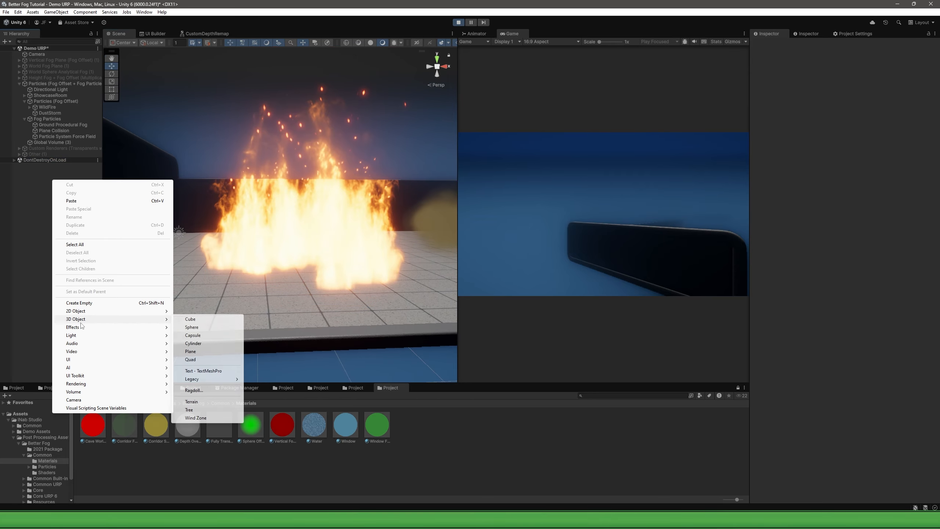
left_click(183, 319)
type("cube")
key("Return")
Scale the cube up along X and Y into a wide wall covering the WildFire effect.
scroll(281, 229, "down", 4)
key("e")
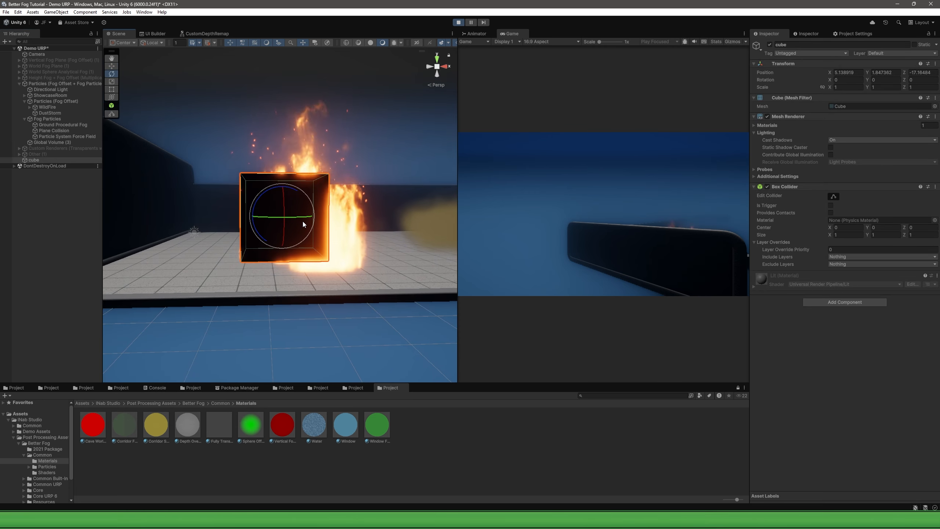
key("r")
left_click_drag(311, 216, 456, 220)
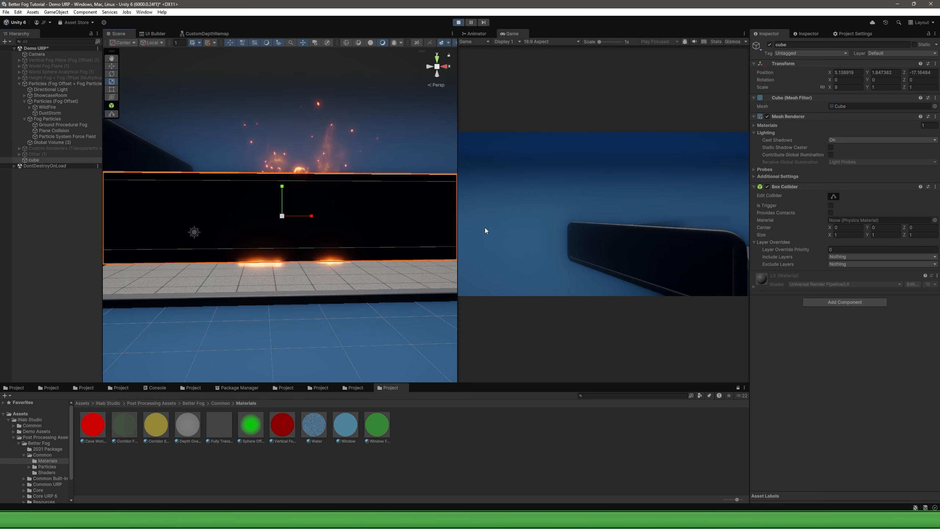
left_click_drag(282, 185, 283, 139)
Reposition the cube wall near the WildFire effect and delete it from the scene.
key("w")
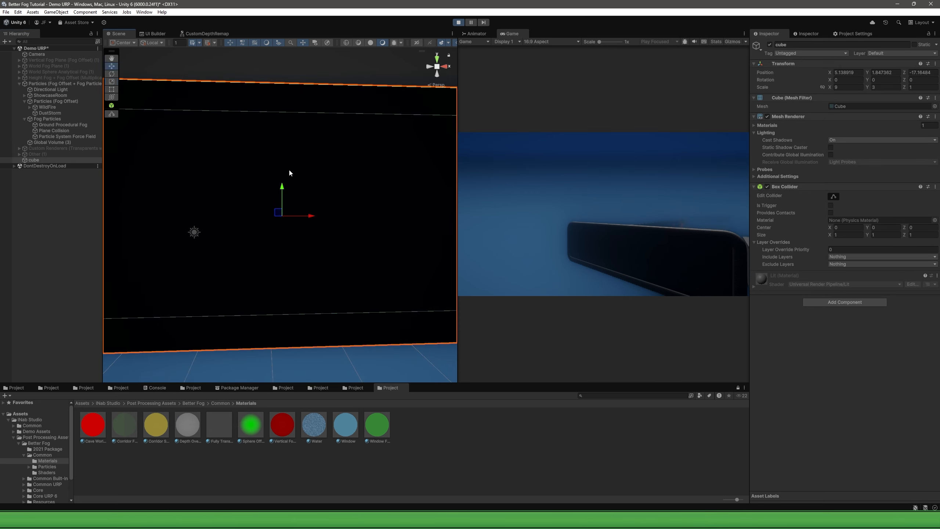
left_click_drag(266, 214, 319, 164)
left_click_drag(290, 133, 290, 123)
right_click_drag(278, 153, 269, 210)
key("Delete")
Examine the WildFire and DustStorm particle effects in the scene from several angles, selecting each one.
left_click(275, 208)
key("d")
left_click(276, 205)
key("a")
left_click(262, 213)
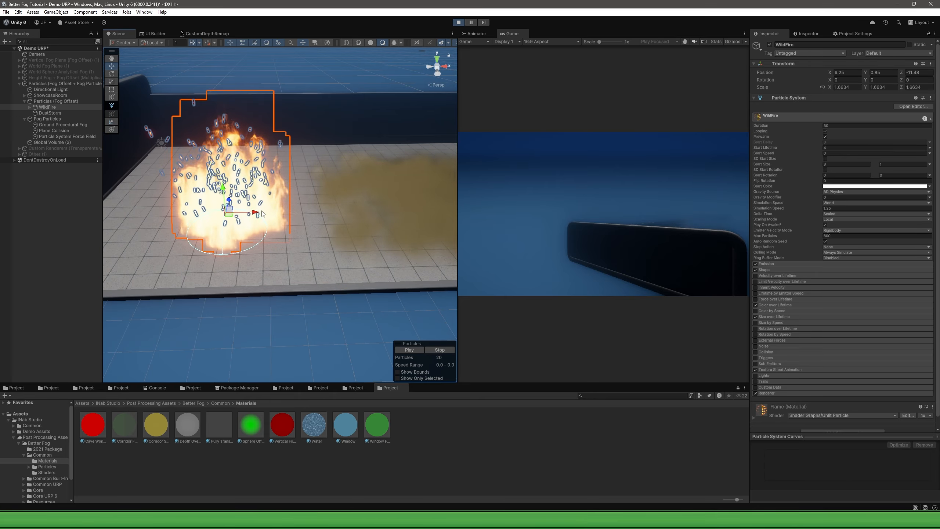
left_click(327, 213)
right_click_drag(327, 213, 296, 212)
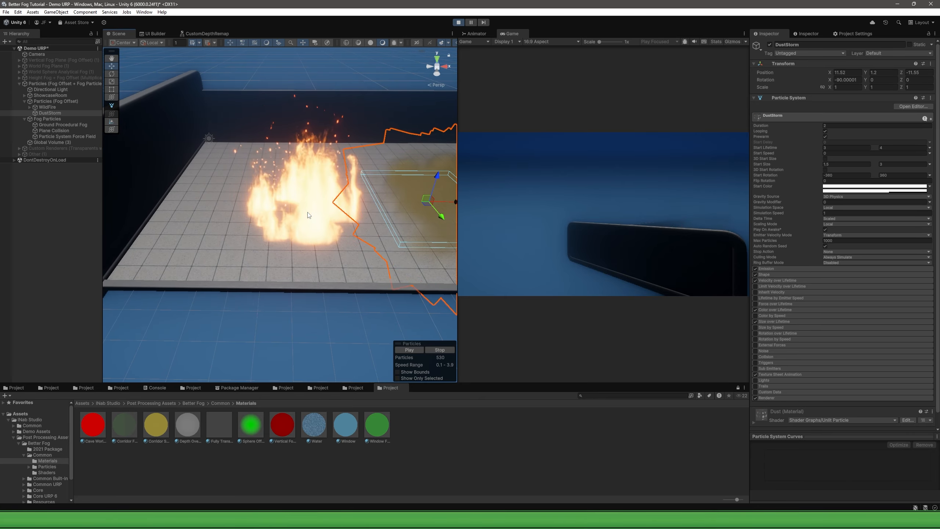
left_click(282, 200)
right_click_drag(275, 197, 275, 162)
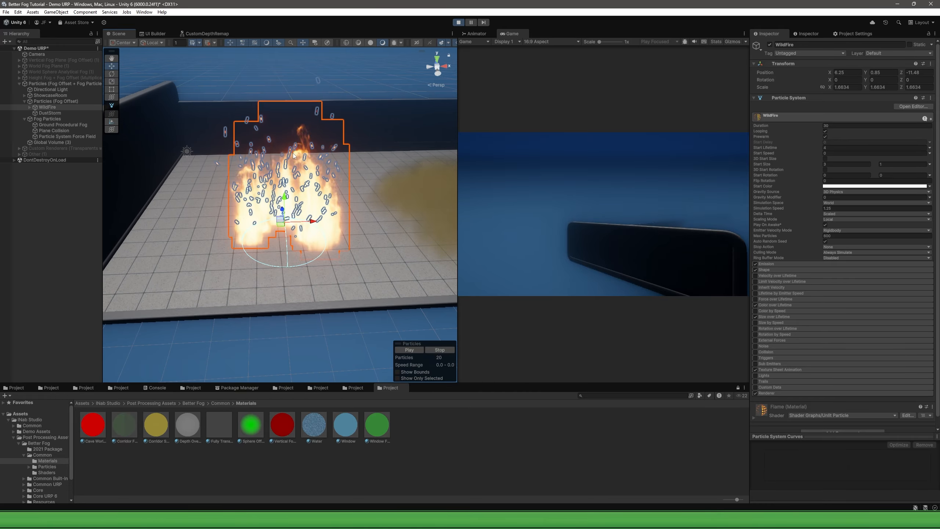
Turn off Render for the WildFire entry (Element 3) in the Camera's Fog Offset Renderers and inspect the flames up close.
left_click(63, 55)
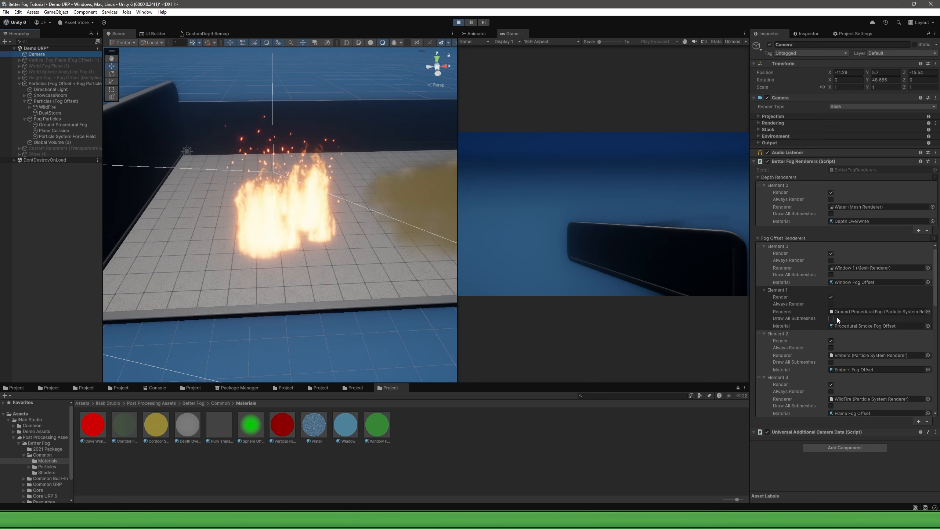
scroll(836, 317, "down", 4)
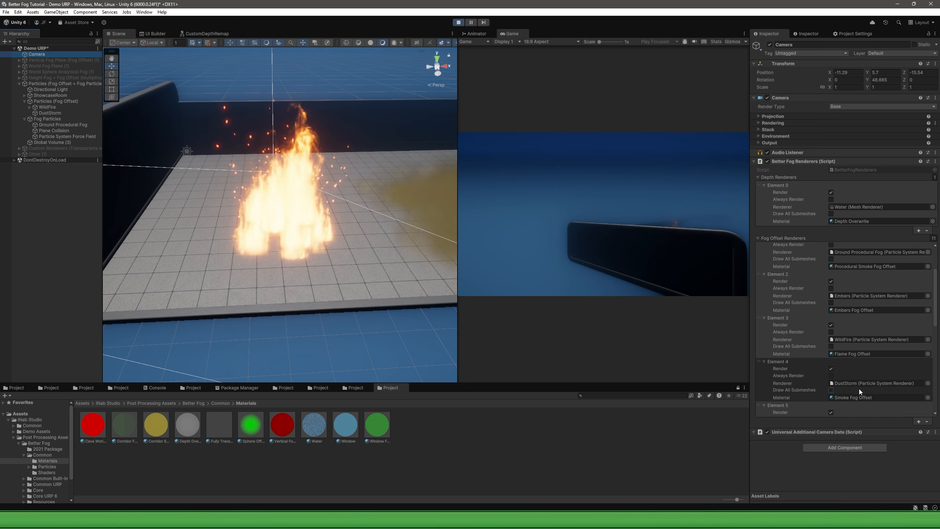
scroll(851, 378, "down", 1)
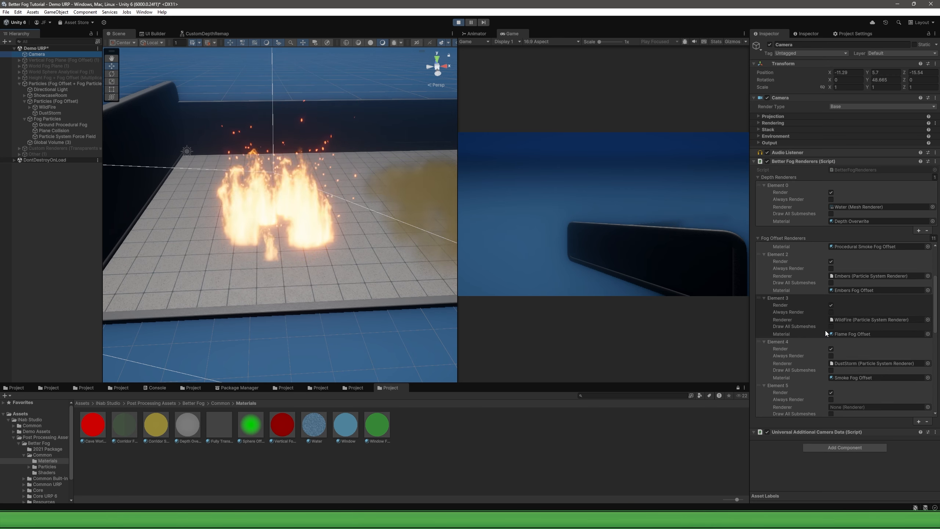
left_click(830, 306)
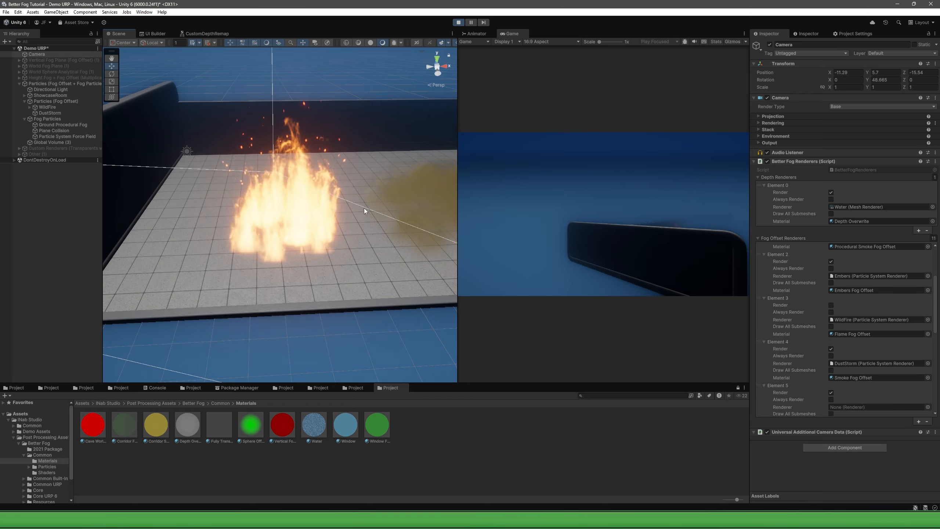
key("w")
right_click_drag(364, 208, 387, 208)
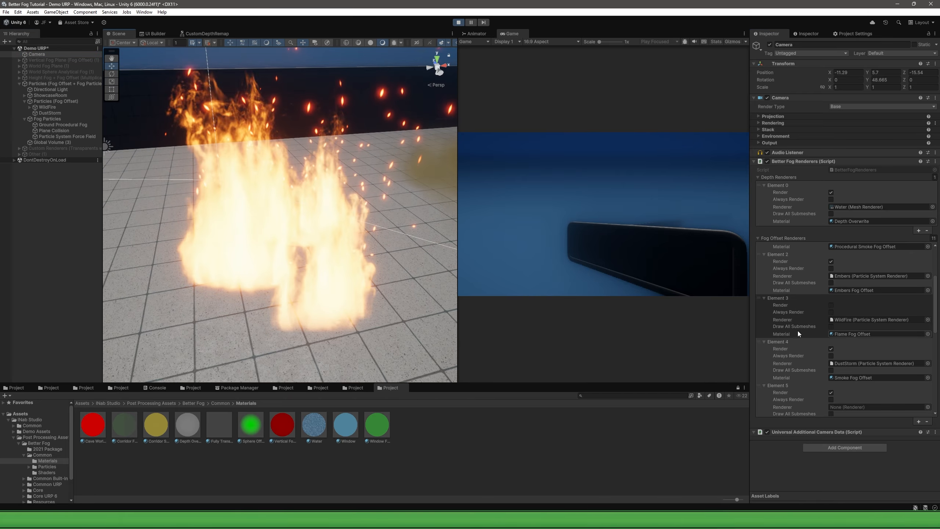
Toggle Render of the WildFire fog offset entry on and off from a low viewpoint to compare the flames, leaving it enabled.
left_click(831, 305)
right_click_drag(356, 322, 350, 283)
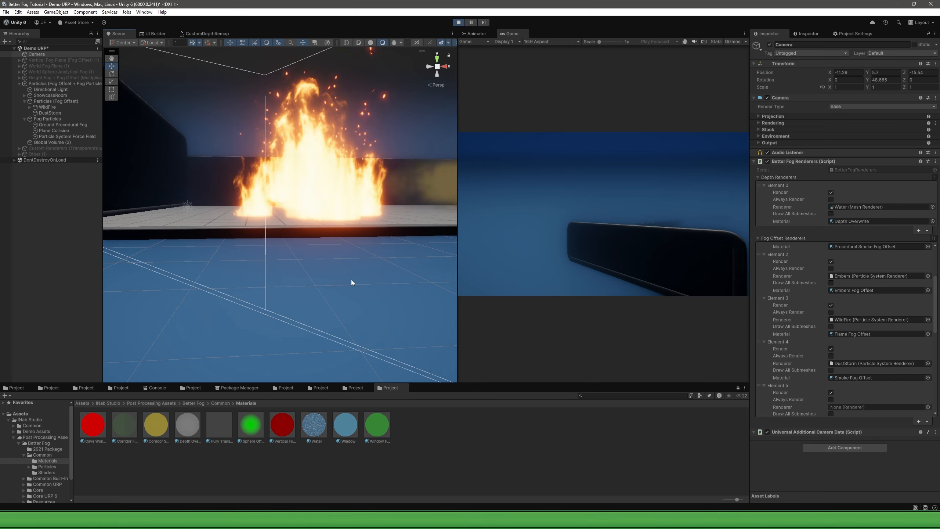
left_click(833, 305)
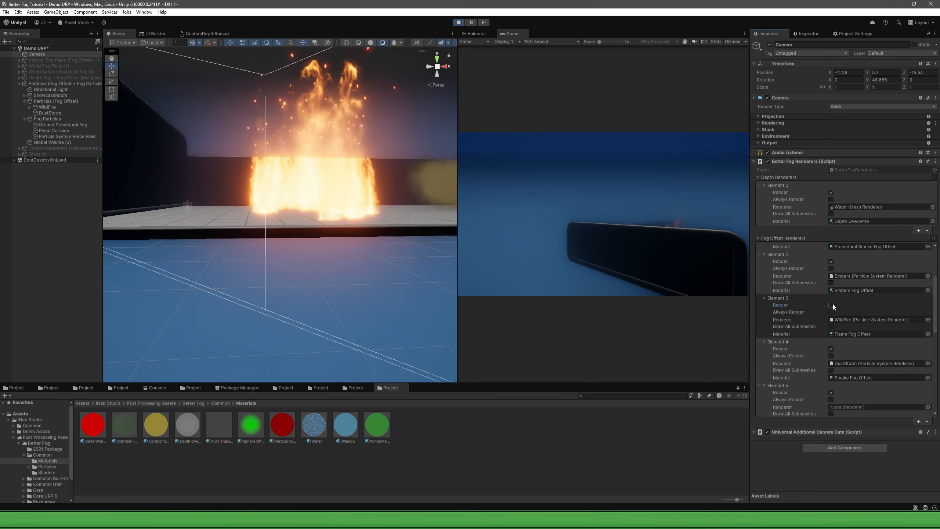
left_click(831, 305)
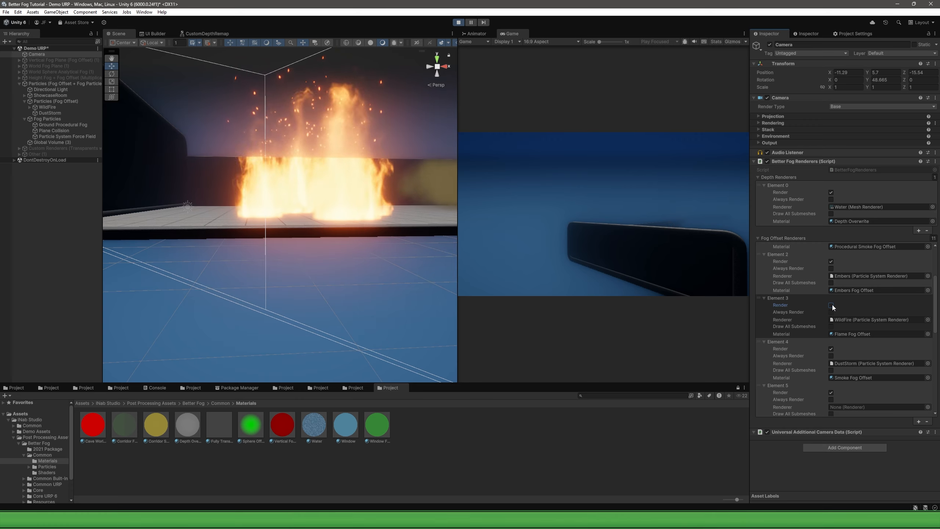
left_click(831, 305)
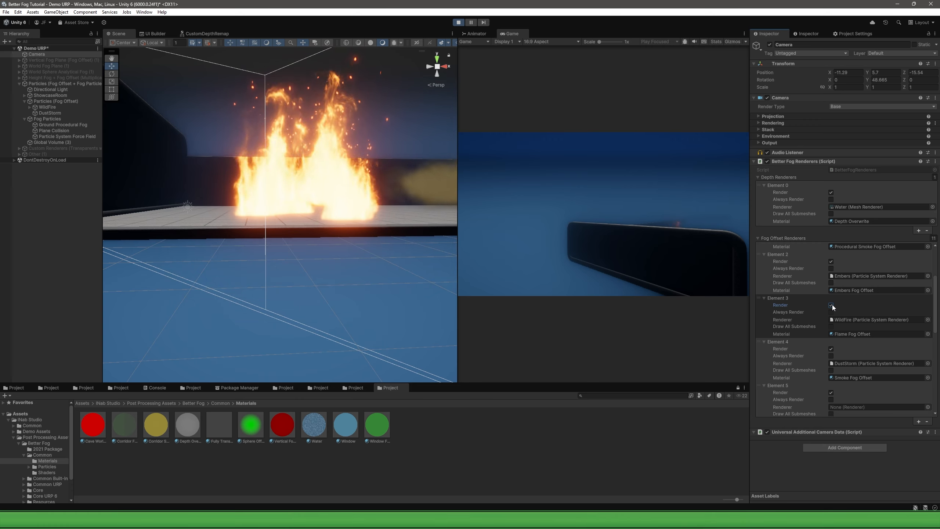
left_click(831, 305)
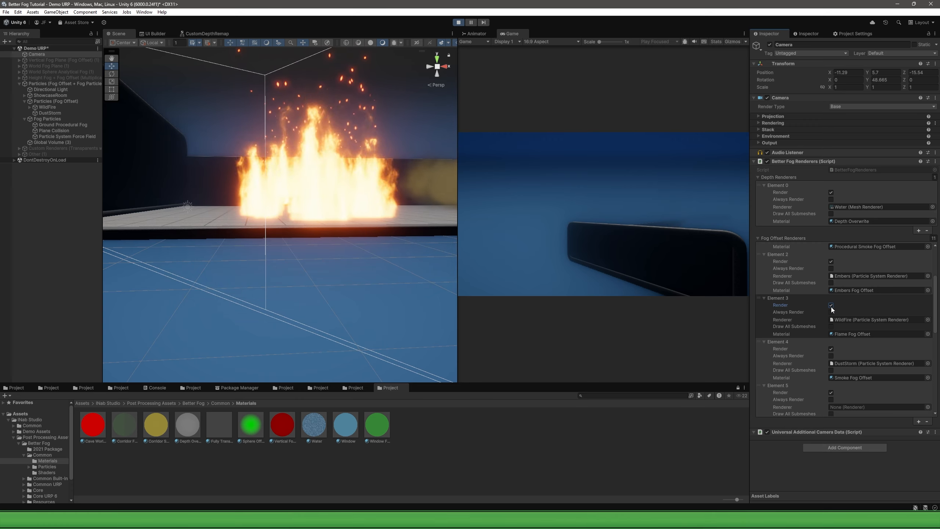
left_click(831, 306)
left_click(831, 307)
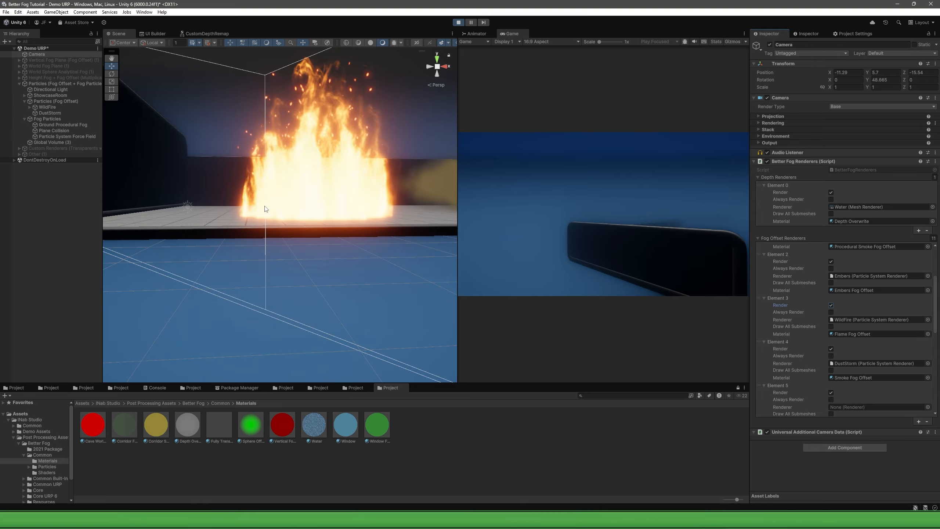
Change Global Volume (3)'s Better Fog color to bright green (47F660) while viewing the Ground Procedural Fog particles.
right_click_drag(266, 209, 252, 156)
left_click(274, 205)
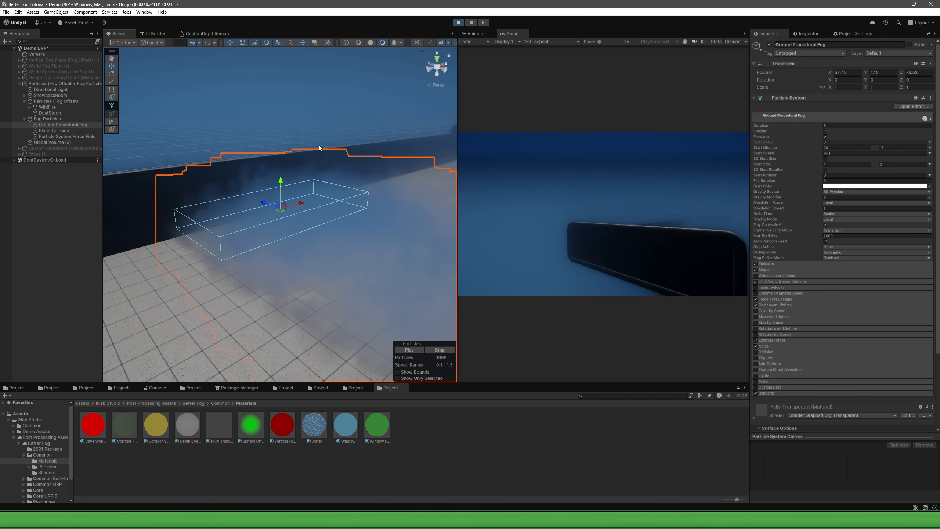
left_click(72, 142)
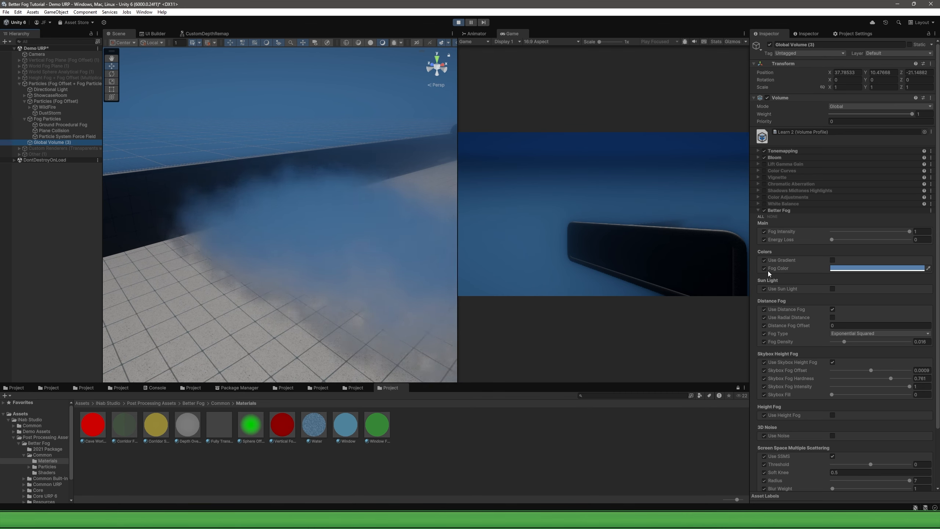
left_click(858, 269)
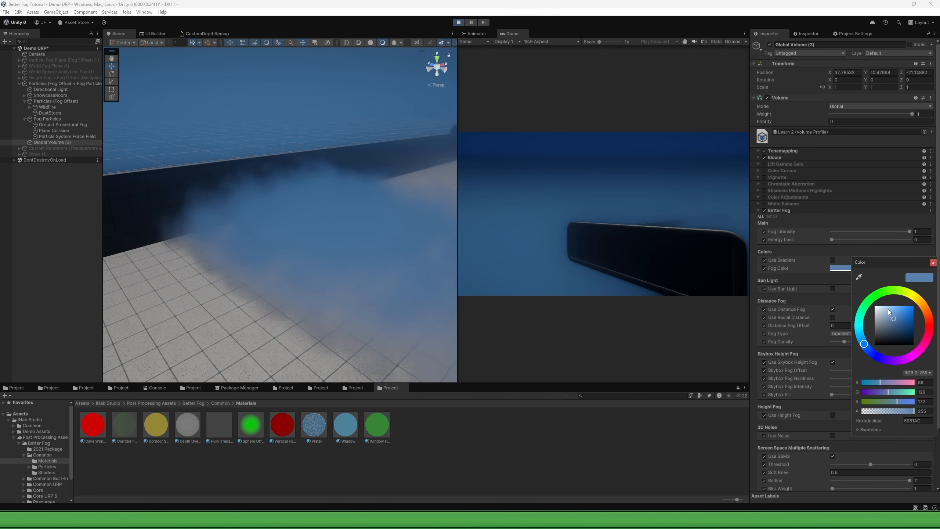
left_click(872, 298)
left_click_drag(888, 311, 899, 307)
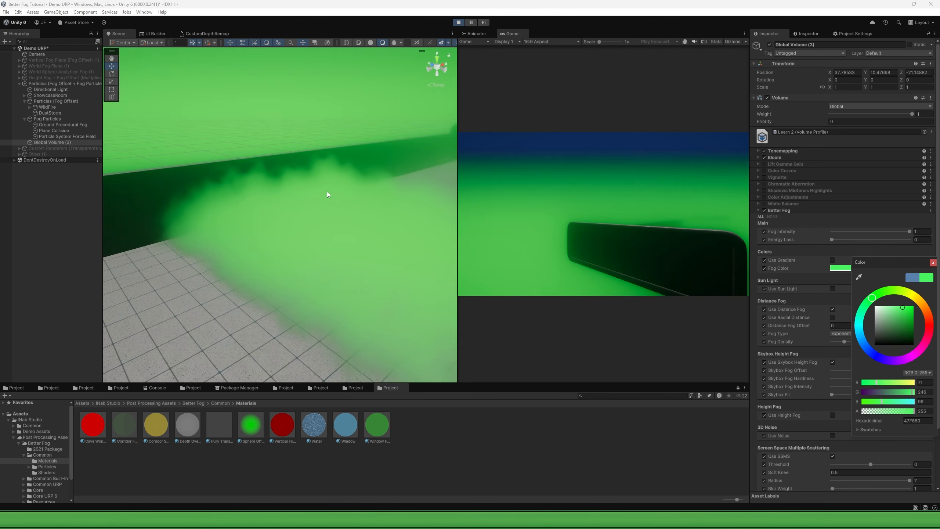
left_click(240, 282)
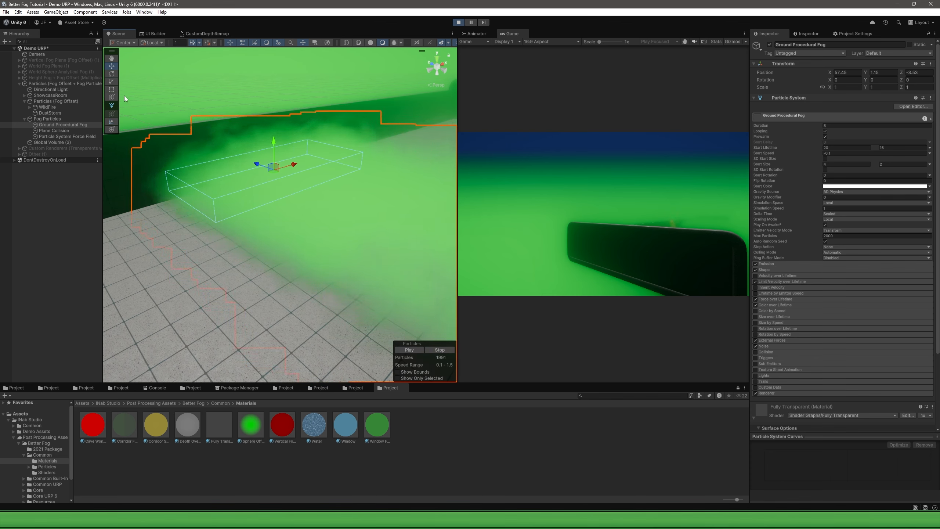
Add another Project window and locate the Procedural Smoke Fog Offset material used by Element 1 of the Camera's Fog Offset Renderers.
left_click(43, 54)
scroll(885, 324, "up", 3)
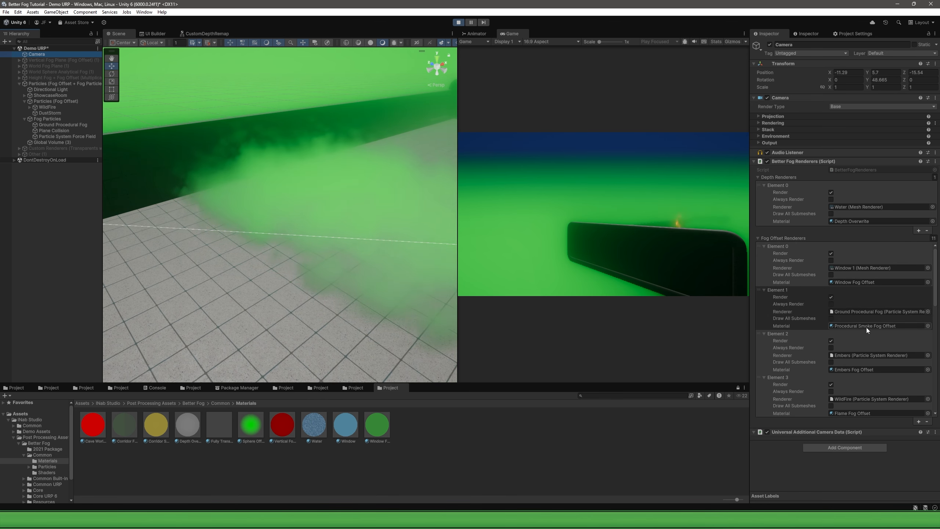
left_click(887, 326)
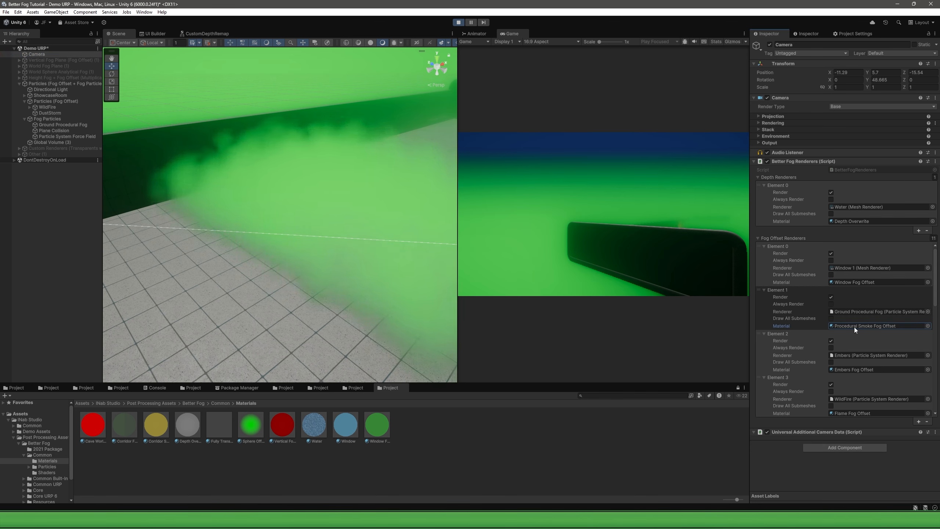
left_click(744, 388)
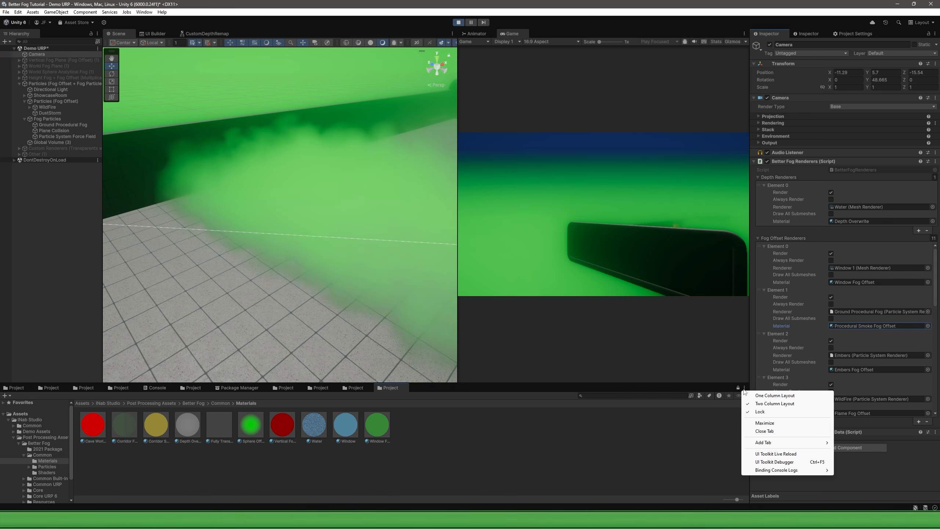
mouse_move(784, 444)
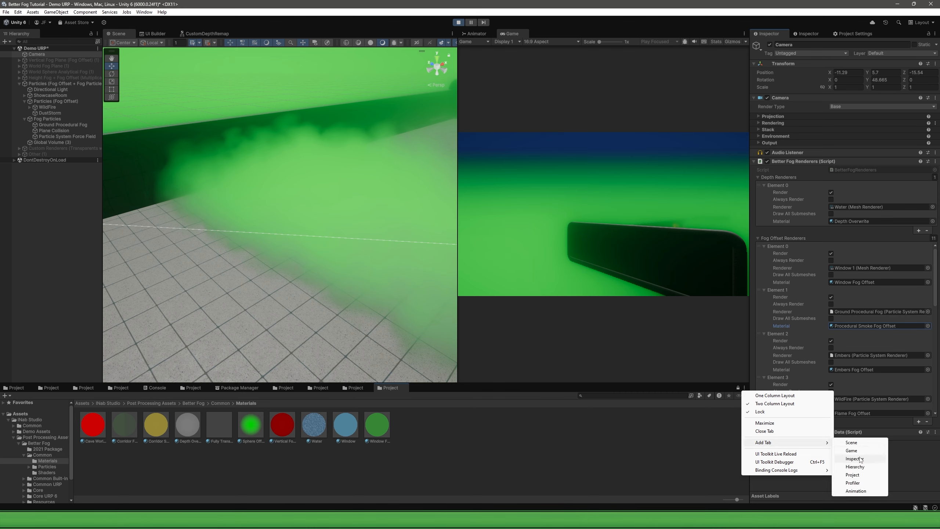
left_click(858, 476)
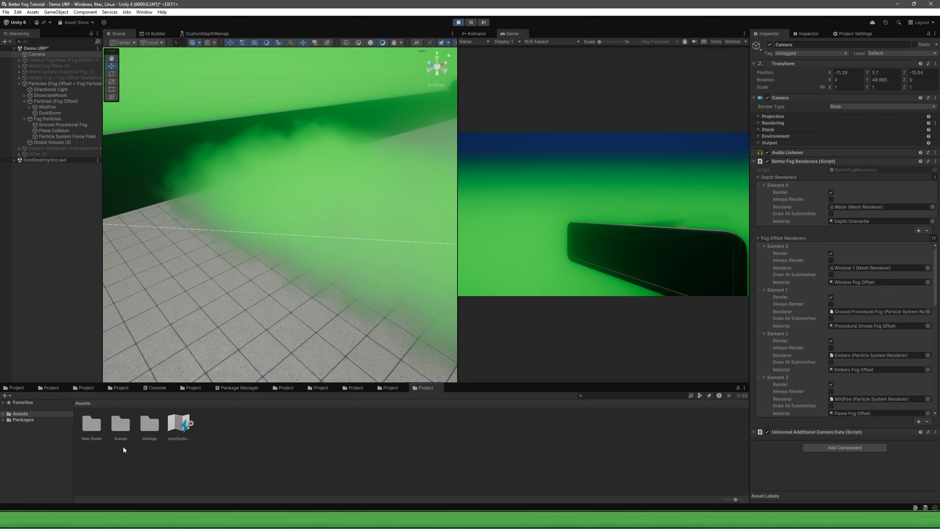
left_click(858, 326)
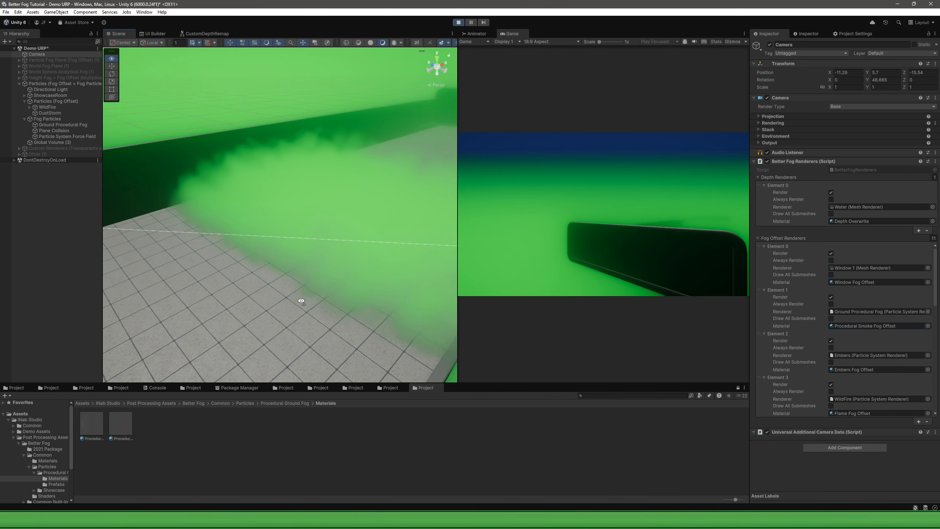
Adjust the Procedural Smoke Fog Offset material's Surface Depth Fade, ending at about 5.
left_click(122, 434)
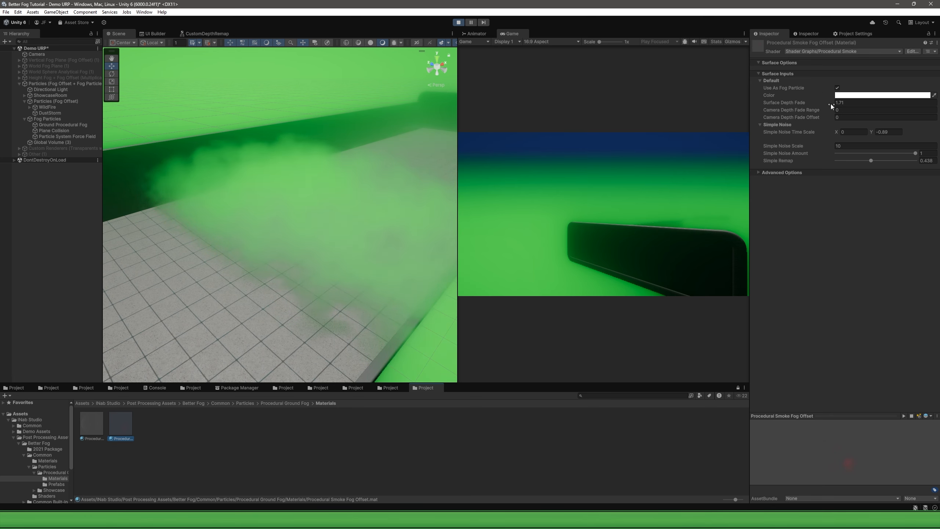
left_click_drag(830, 103, 889, 112)
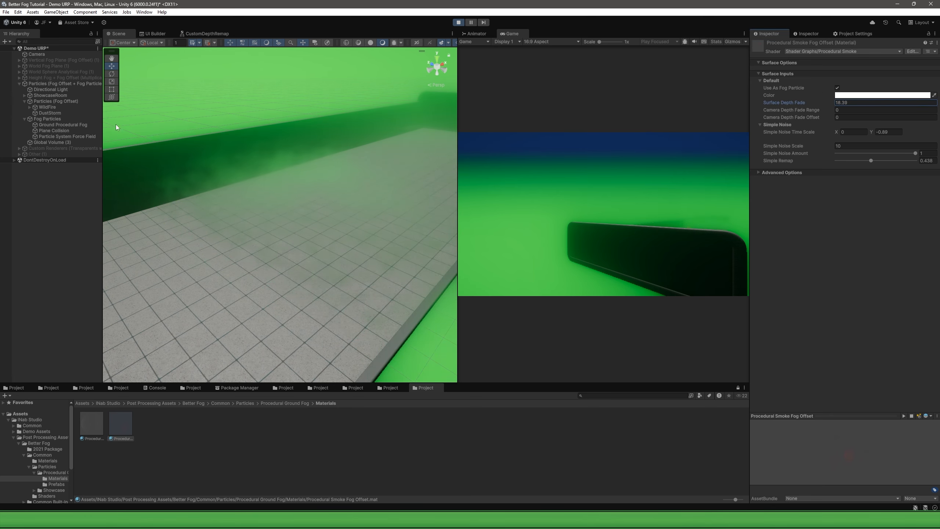
left_click_drag(116, 124, 853, 143)
left_click(813, 91)
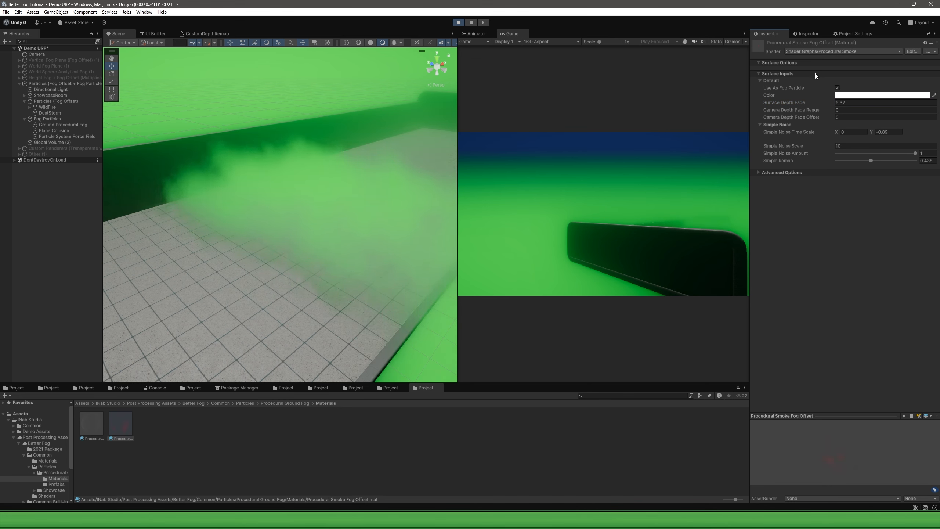
Toggle Use As Fog Particle on the Procedural Smoke Fog Offset material to compare the smoke, leaving it off.
left_click(837, 88)
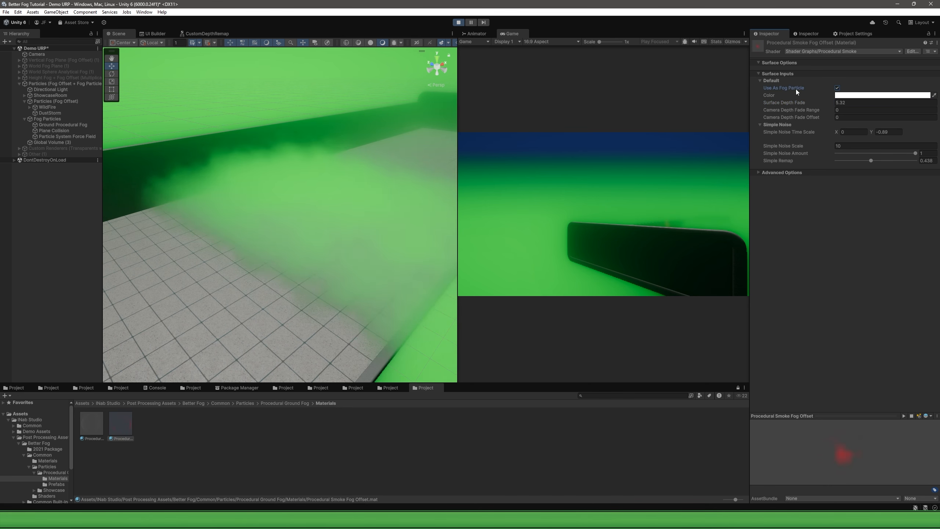
left_click(837, 88)
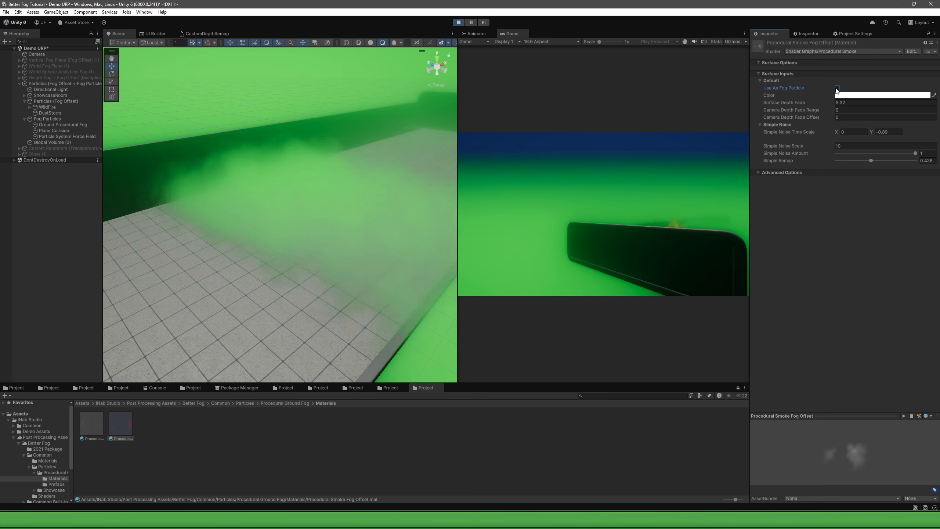
left_click(836, 88)
left_click(835, 89)
left_click(836, 88)
left_click(835, 89)
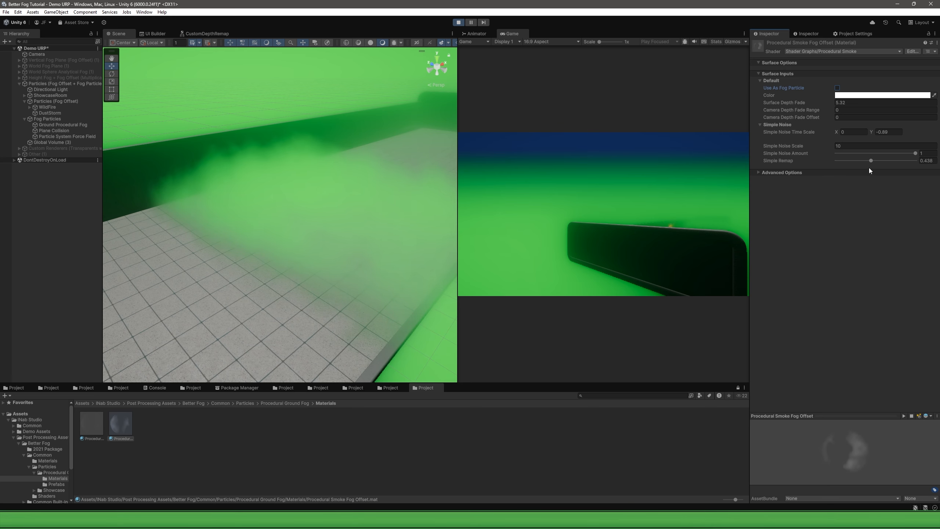
Compare the smoke with Use As Fog Particle on and off on the Procedural Smoke Fog Offset material, leaving it enabled.
left_click(837, 88)
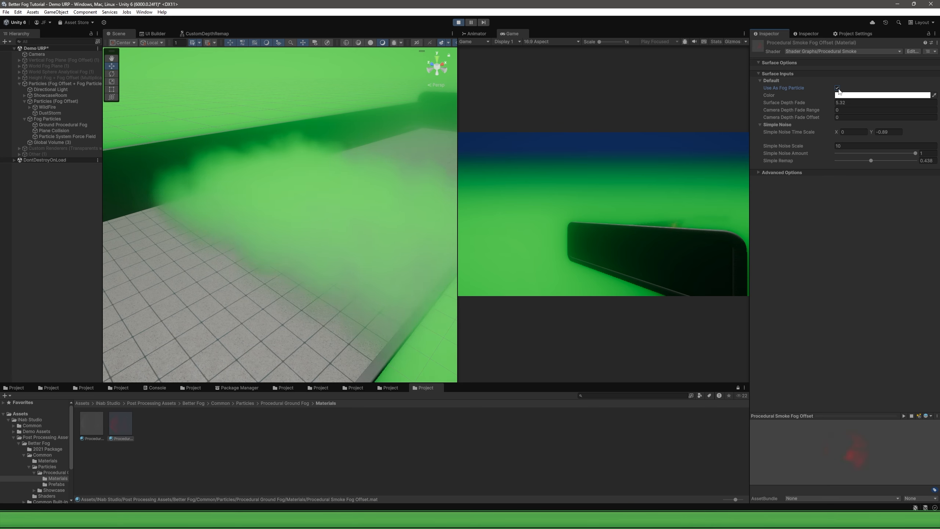
left_click(837, 88)
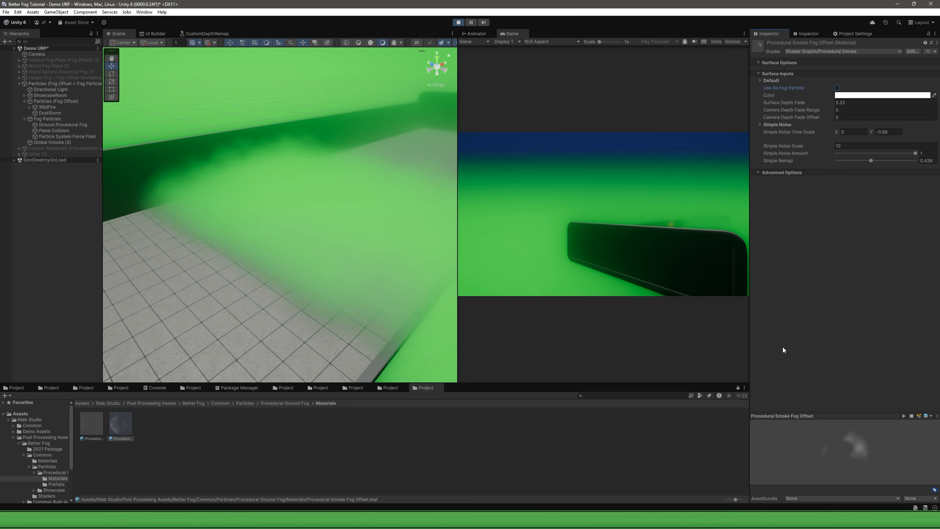
left_click(837, 88)
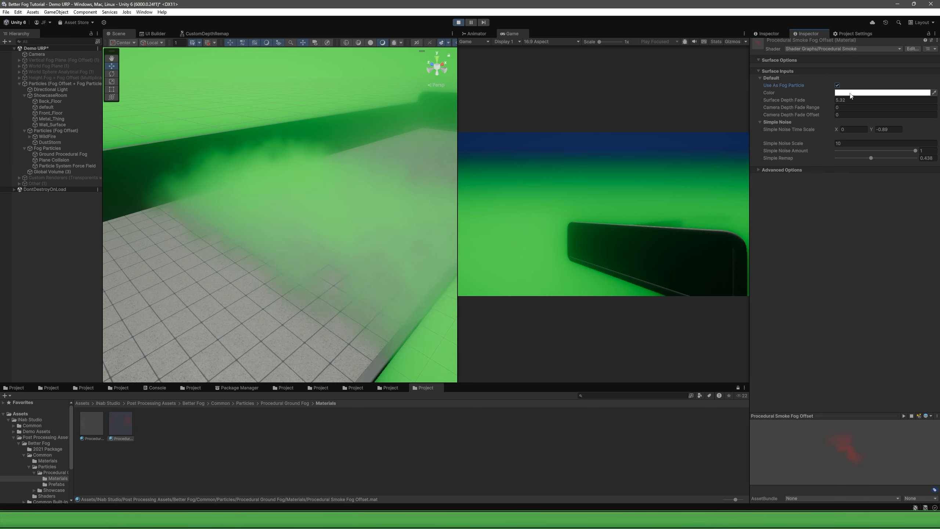
Try a blue-violet color (4200FF) on the Procedural Smoke Fog Offset material and cancel the color change.
left_click(850, 94)
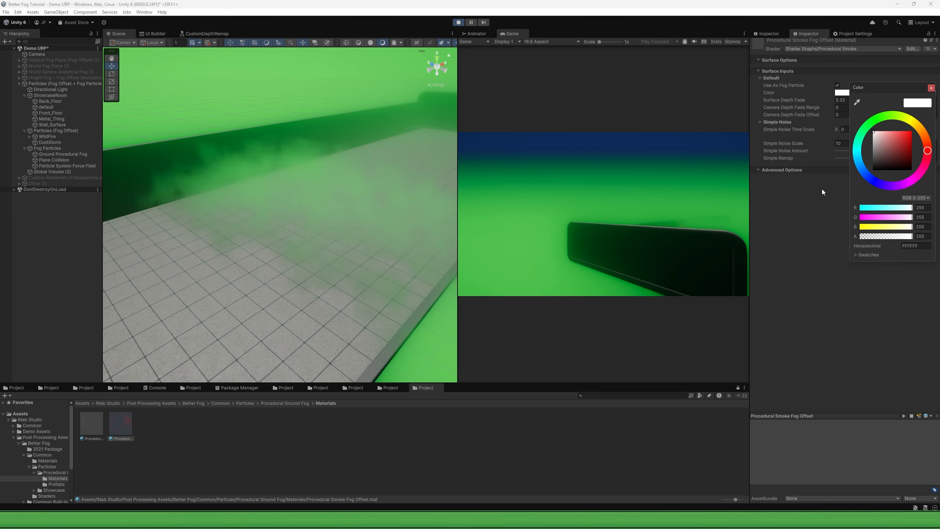
left_click(849, 159)
left_click(868, 92)
left_click_drag(887, 113, 930, 203)
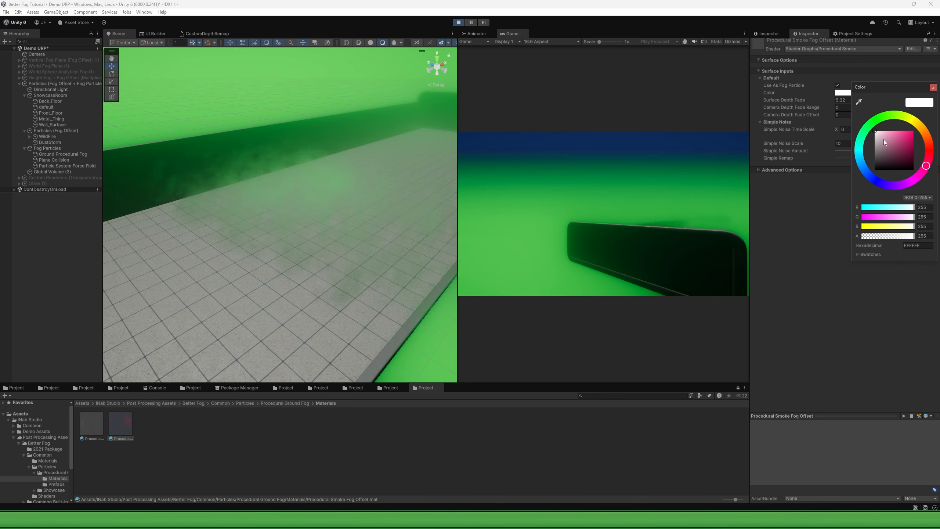
left_click_drag(883, 139, 884, 221)
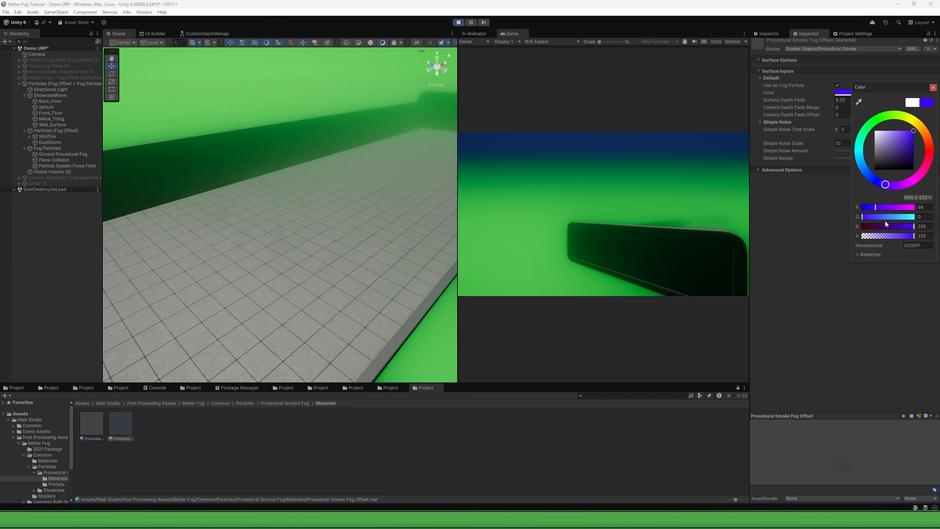
key("Escape")
Try a much higher Surface Depth Fade on the smoke material and undo it.
left_click(781, 100)
type("53.52")
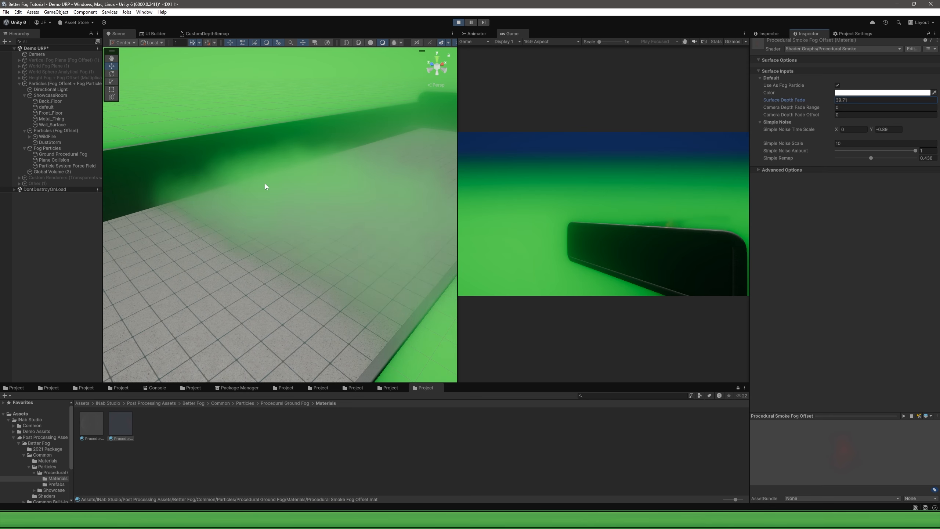
key("ctrl+z")
Try out the smoke material's Camera Depth Fade Range and a Camera Depth Fade Offset of about 12, and undo the offset.
left_click(777, 108)
left_click_drag(805, 111, 148, 178)
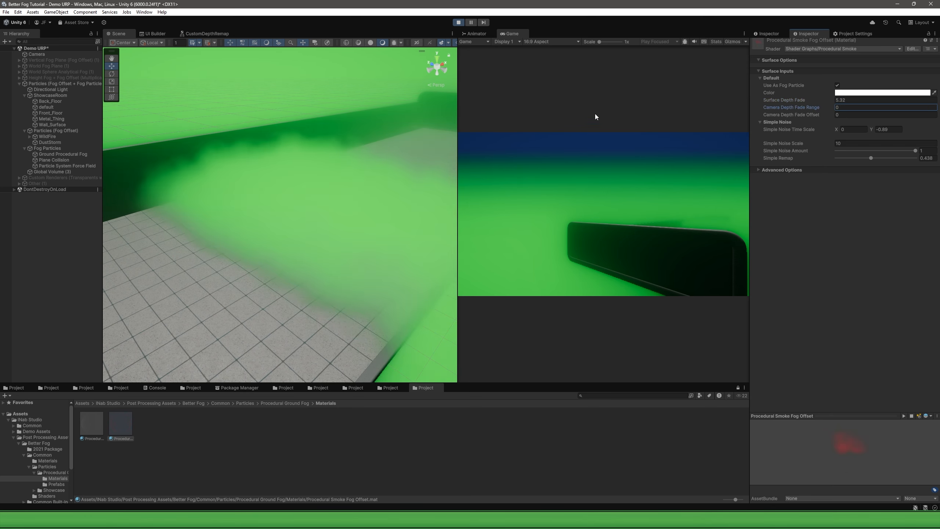
left_click_drag(788, 118, 938, 161)
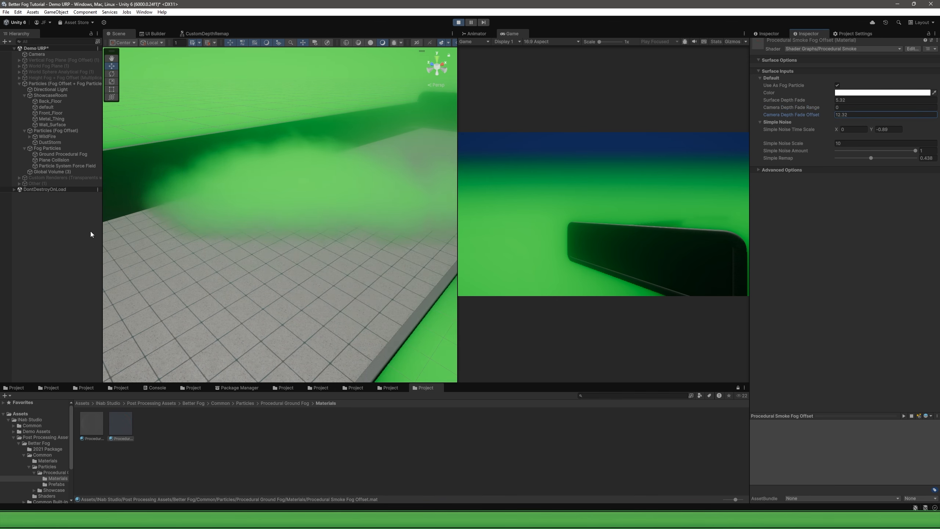
scroll(256, 227, "down", 4)
key("ctrl+z")
Experiment with the smoke material's Simple Noise time scale, amount and remap, and raise its Simple Noise Scale to about 61.
left_click_drag(836, 130, 879, 131)
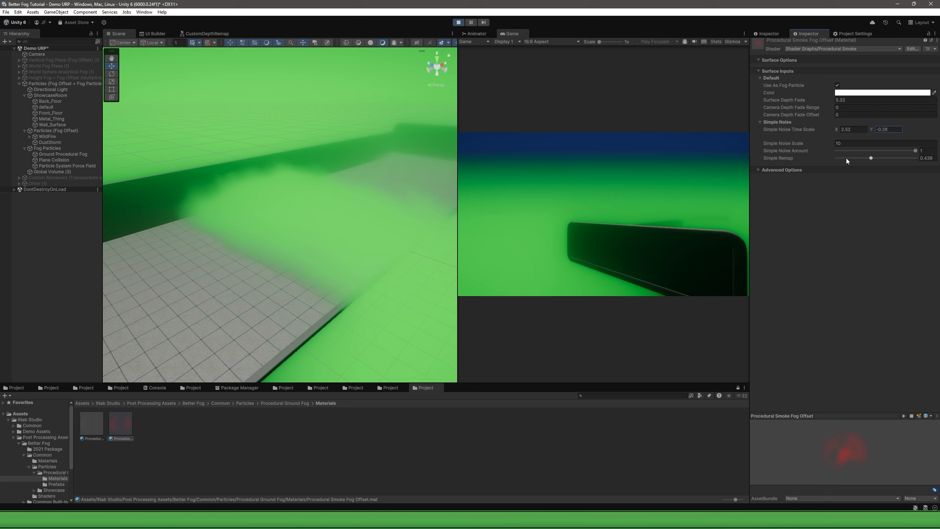
key("ctrl+z")
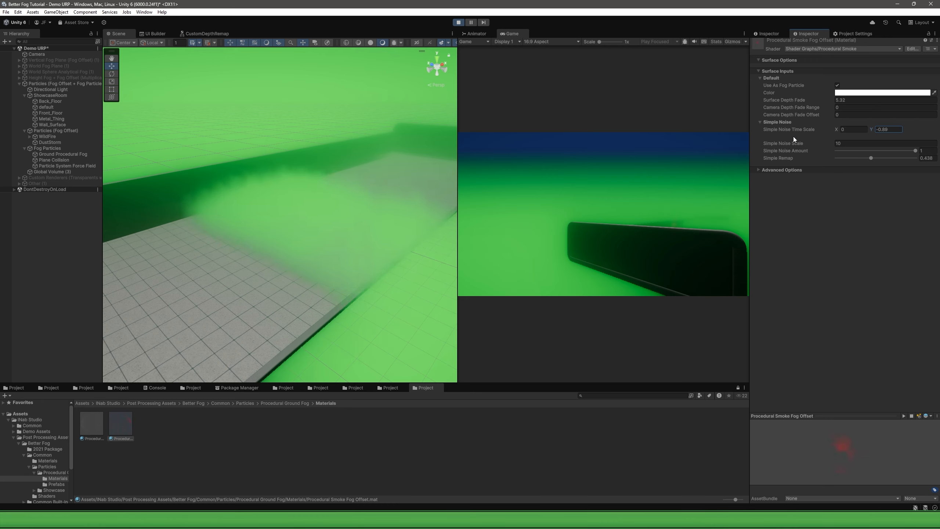
left_click_drag(813, 146, 47, 155)
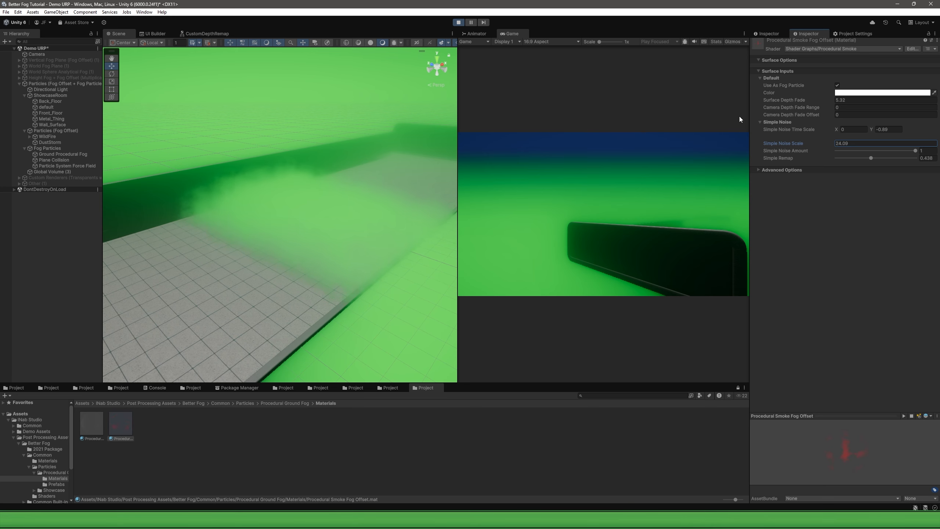
left_click_drag(739, 120, 917, 153)
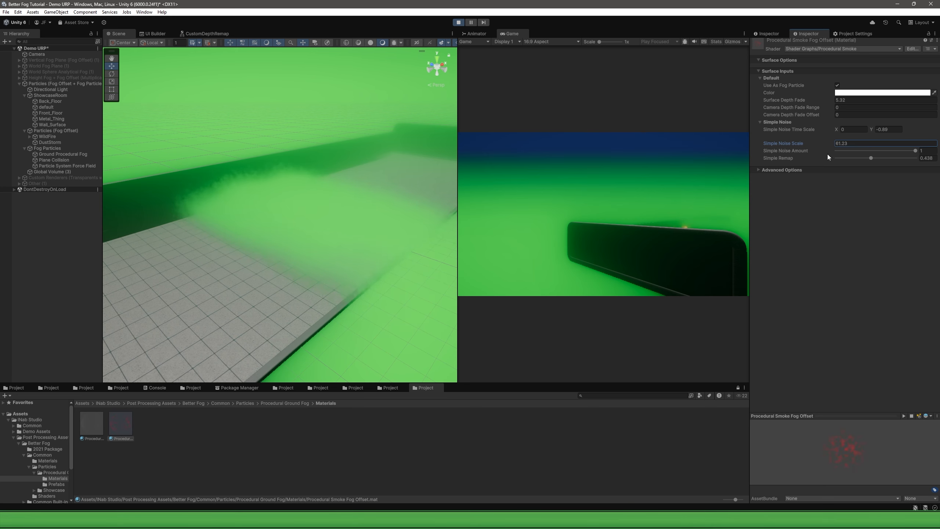
left_click(915, 151)
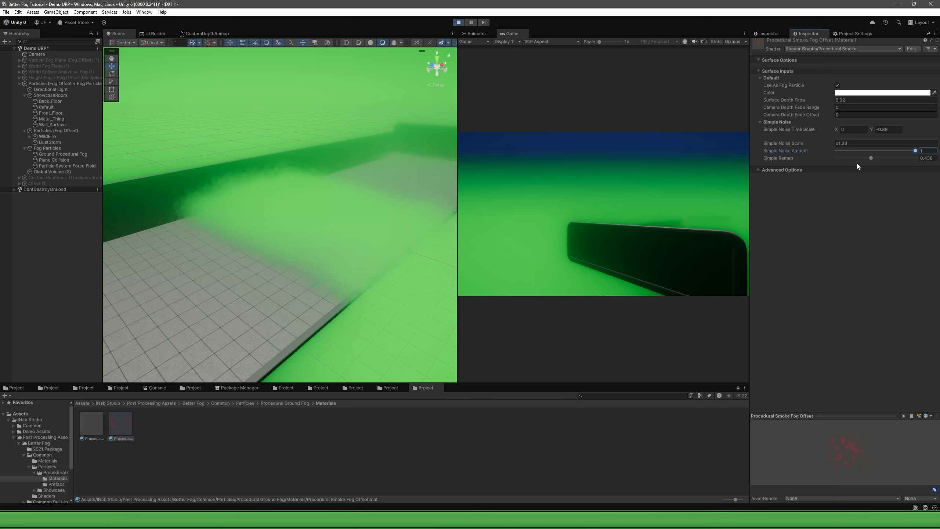
mouse_move(870, 158)
left_mouse_down()
mouse_move(860, 159)
mouse_move(898, 164)
mouse_move(878, 168)
left_mouse_up()
Change Global Volume (3)'s Better Fog color from bright green to a muted light blue while viewing the WildFire particles.
right_click_drag(374, 237, 274, 201)
left_click(51, 172)
left_click(871, 268)
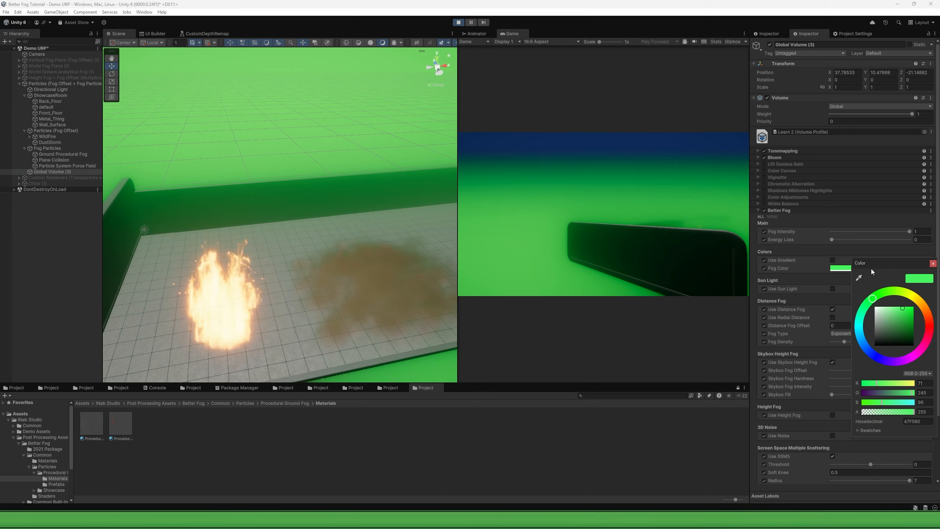
left_click_drag(887, 310, 895, 310)
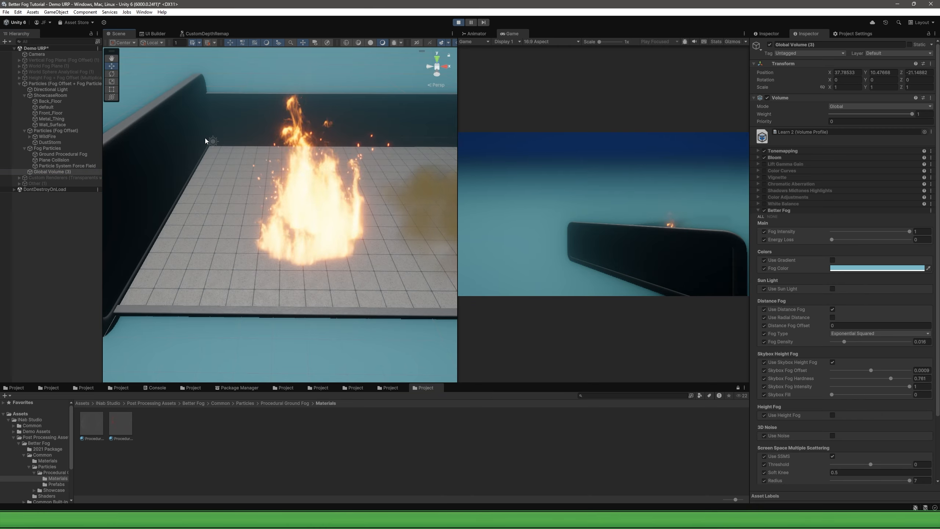
Show the Camera's Better Fog Renderers settings and lock the Inspector to the Camera.
left_click(41, 53)
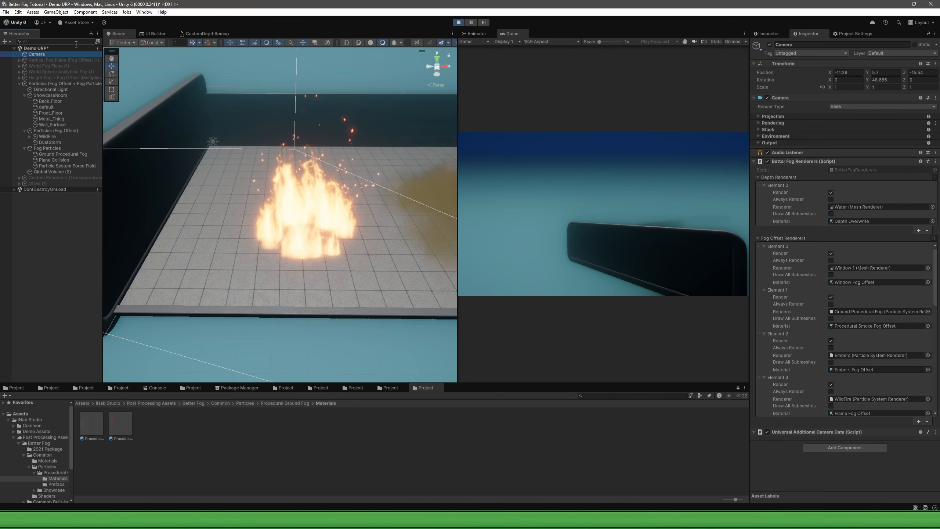
left_click(928, 33)
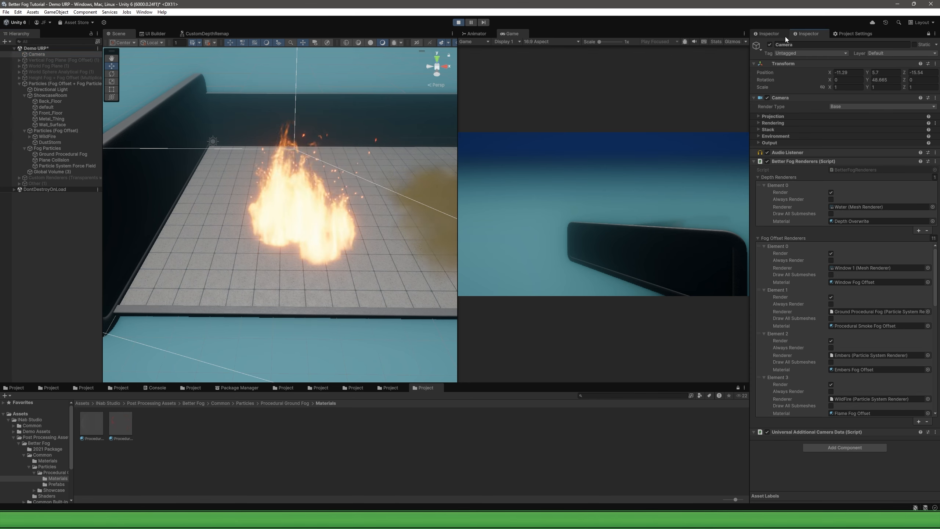
Dock the additional Inspector beside the Scene view and lock it on the WildFire object.
left_click_drag(772, 35, 449, 108)
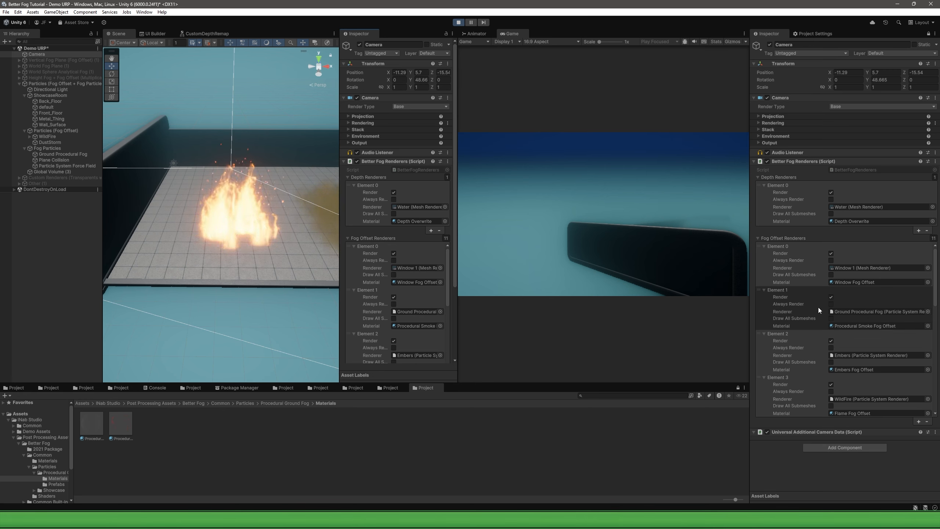
left_click(44, 136)
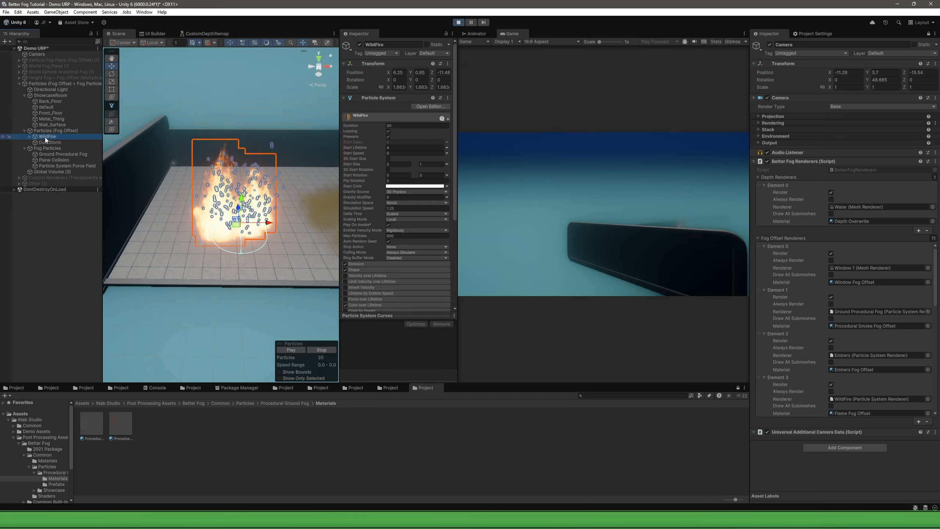
left_click(445, 33)
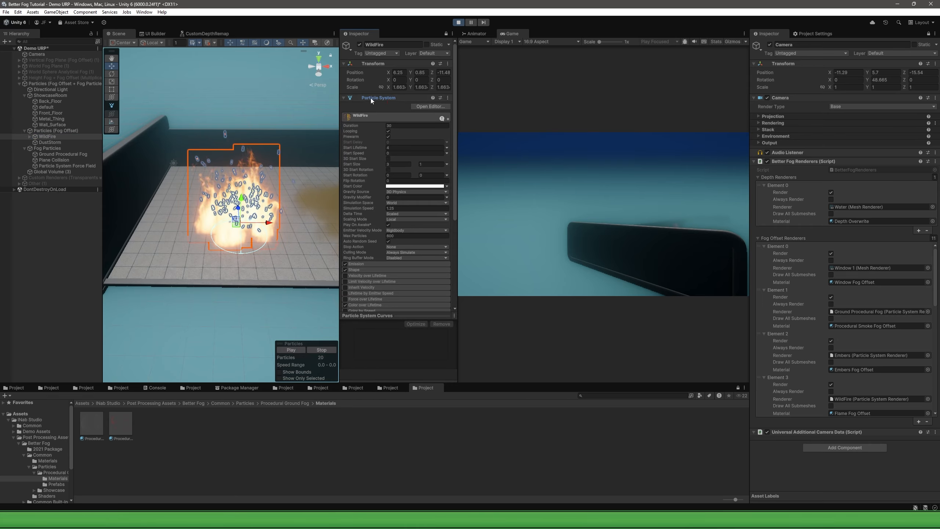
Assign the WildFire particle system as the renderer of fog offset Element 3 on the Camera.
left_click_drag(370, 98, 830, 399)
left_click_drag(45, 136, 850, 397)
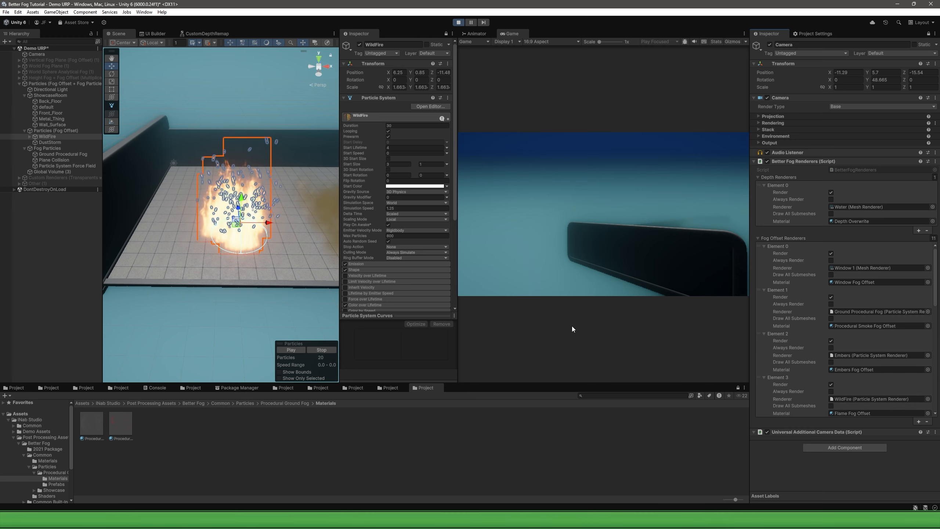
Add a Mesh Renderer component to the WildFire object.
scroll(384, 211, "down", 5)
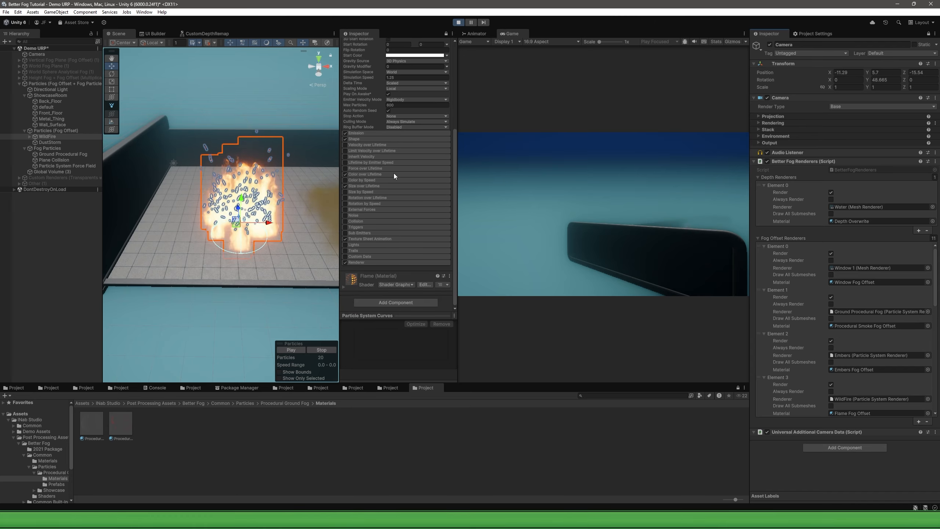
left_click(394, 302)
key("Down")
key("Down")
key("Down")
key("Up")
key("Return")
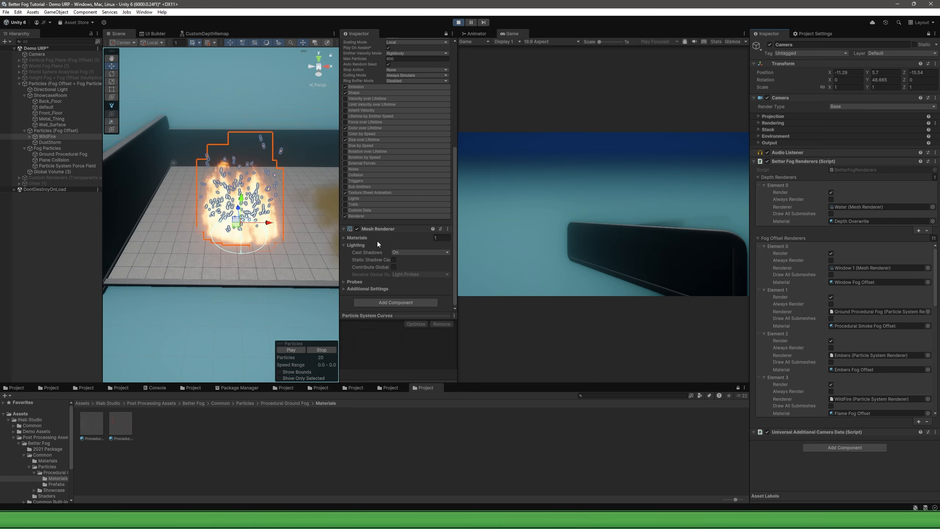
key("ctrl+z")
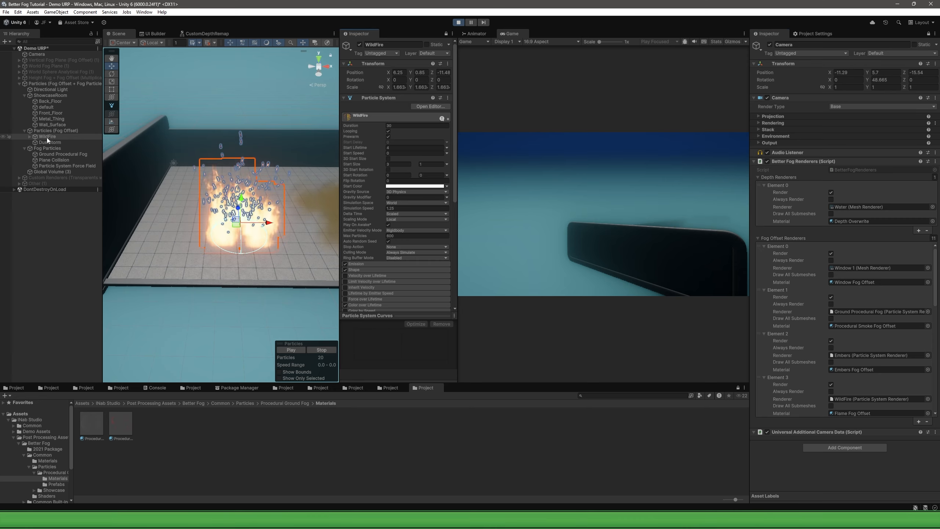
Assign WildFire's Mesh Renderer as the renderer of fog offset Element 3.
left_click_drag(47, 137, 869, 401)
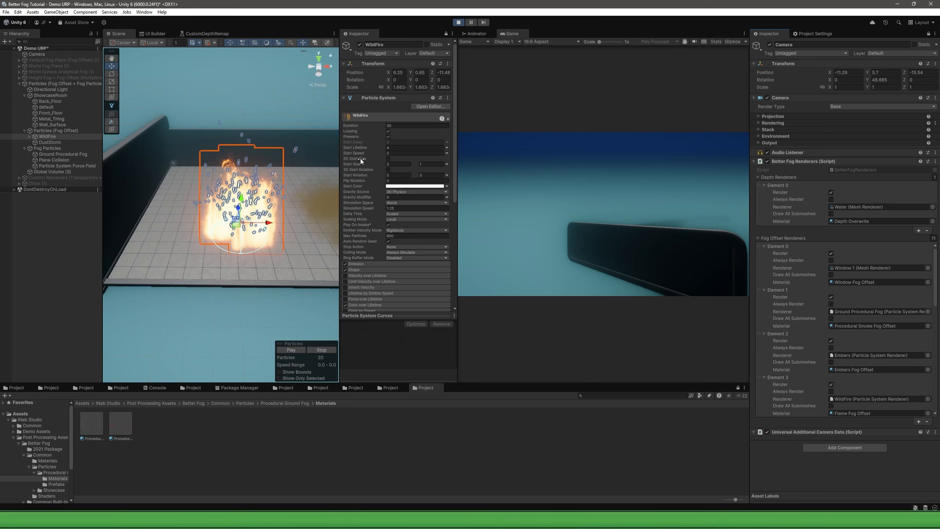
scroll(392, 242, "down", 5)
left_click_drag(365, 230, 854, 398)
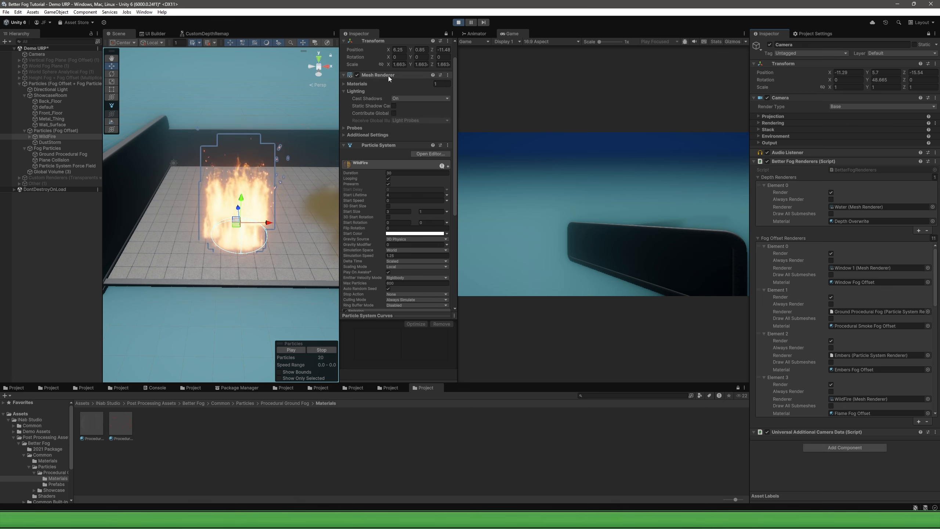
Try to assign WildFire's particle system renderer to fog offset Element 3 in place of the Mesh Renderer.
scroll(388, 204, "down", 8)
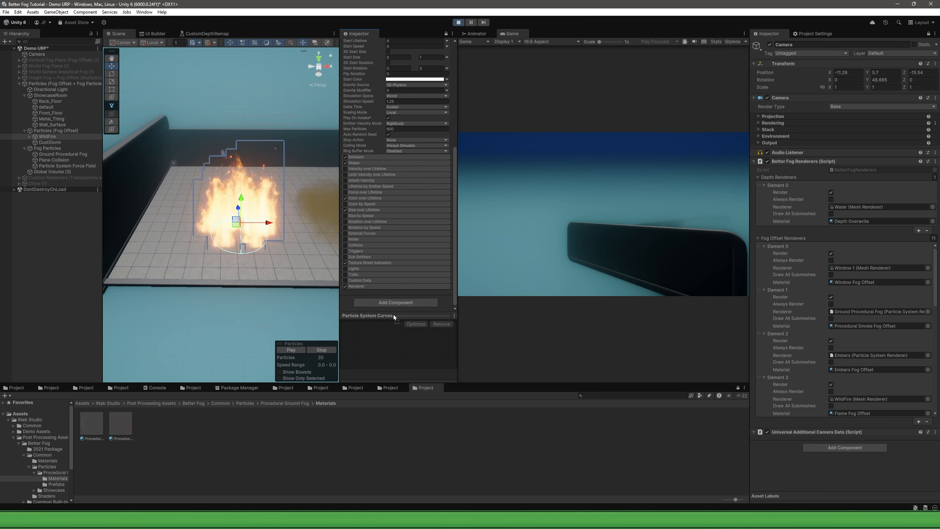
scroll(351, 126, "up", 6)
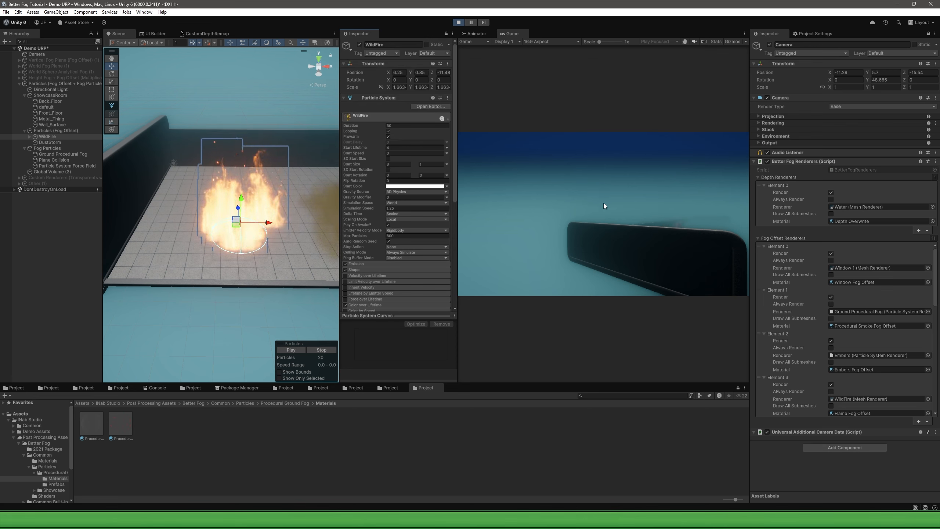
scroll(428, 210, "down", 5)
scroll(413, 216, "down", 4)
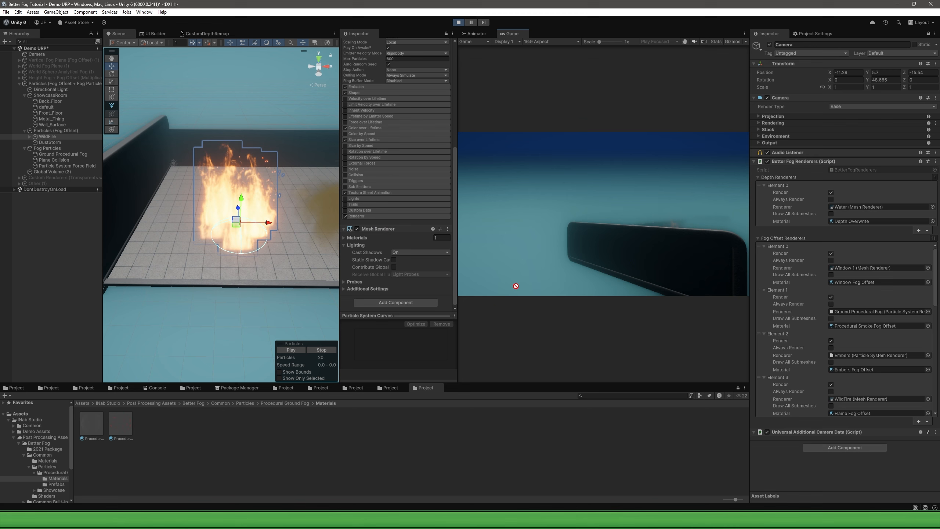
left_click_drag(515, 285, 860, 403)
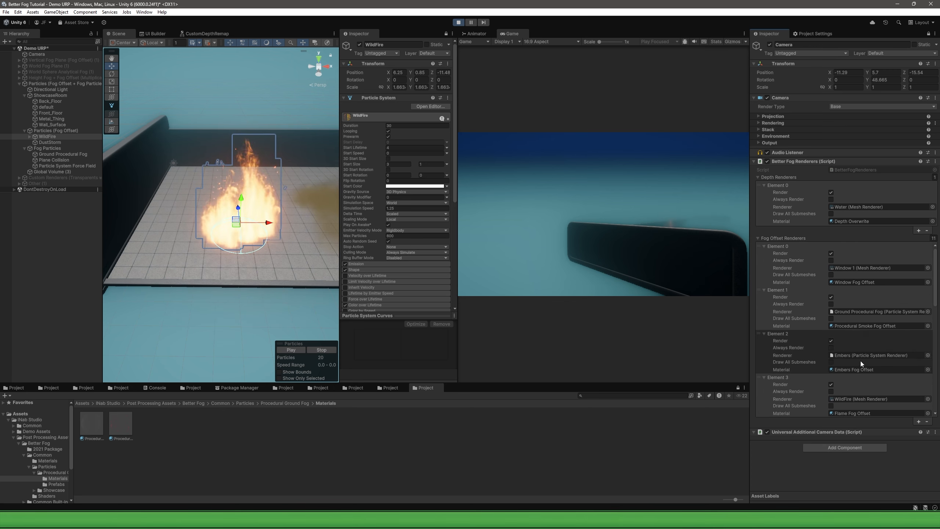
Try clearing the Element 3 renderer reference and assigning the WildFire object to it again.
left_click(875, 400)
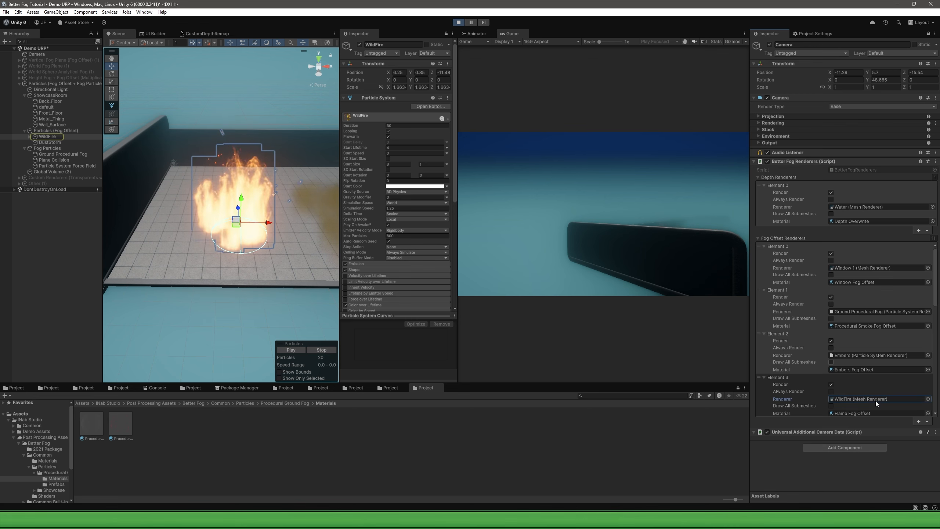
key("Delete")
left_click_drag(53, 137, 856, 398)
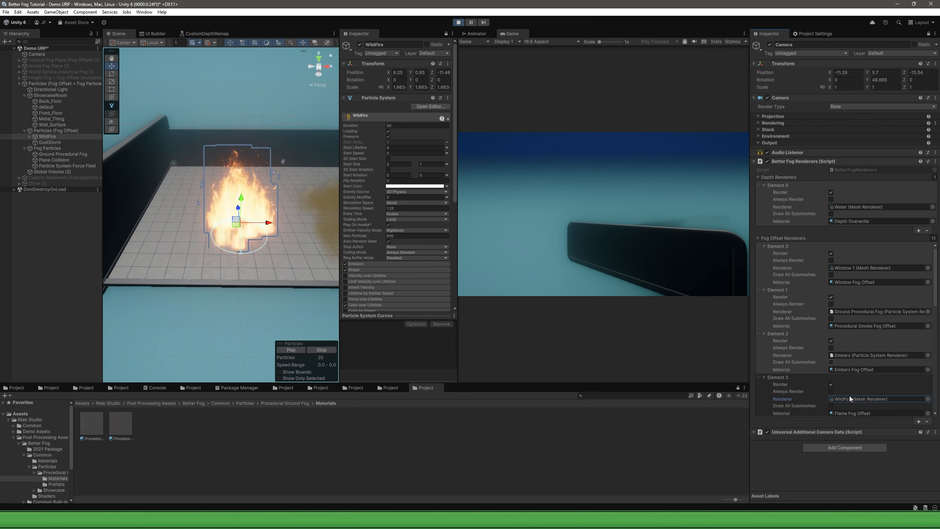
Remove the Mesh Renderer component from WildFire and reassign its Particle System Renderer to fog offset Element 3.
scroll(392, 241, "down", 8)
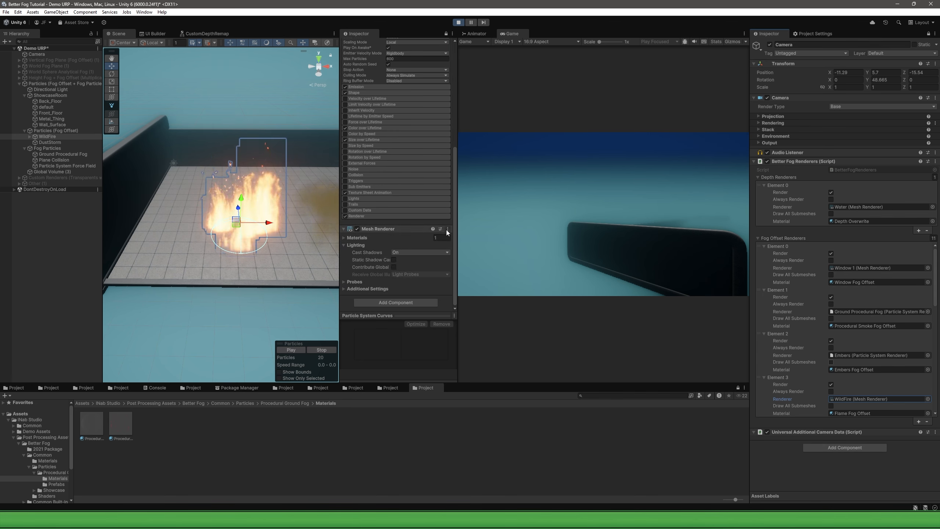
left_click(447, 229)
left_click(478, 248)
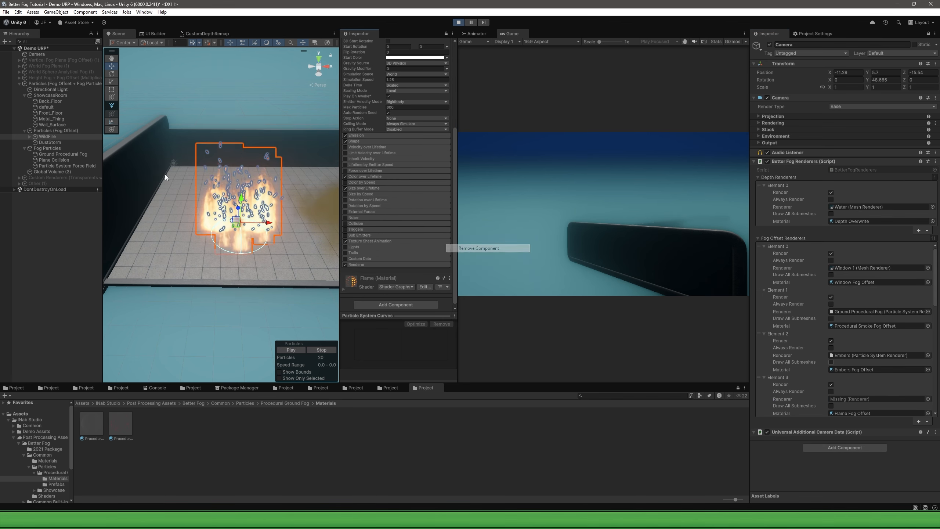
left_click_drag(871, 400, 869, 399)
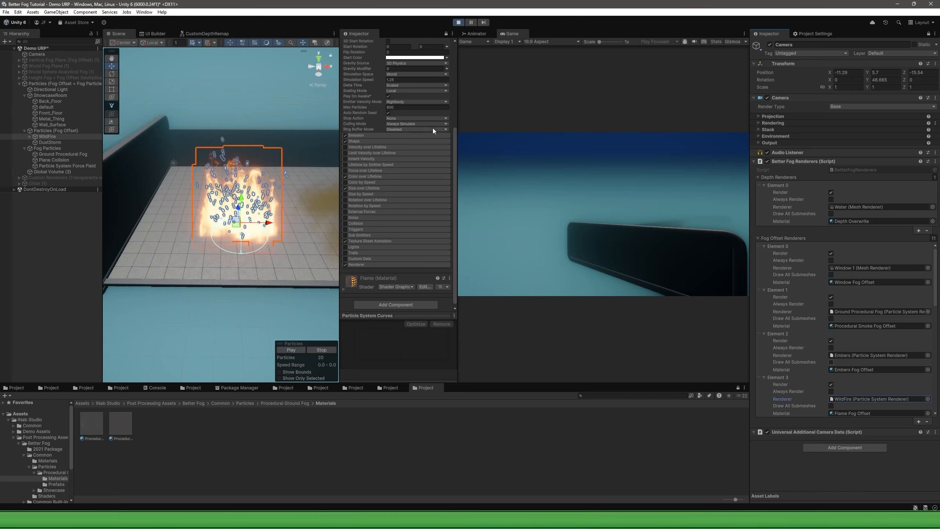
Dock the WildFire Inspector back beside Project Settings and widen the Scene view.
left_click_drag(351, 36, 848, 61)
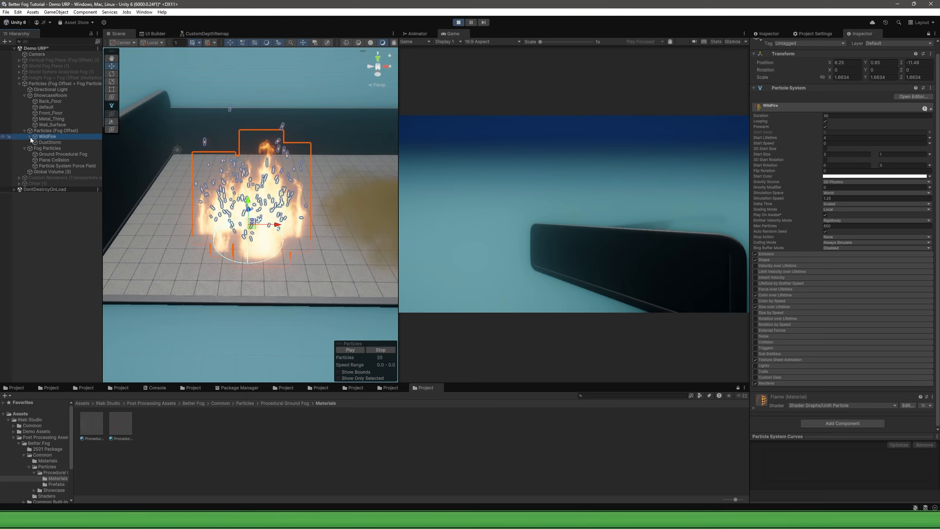
left_click(243, 146)
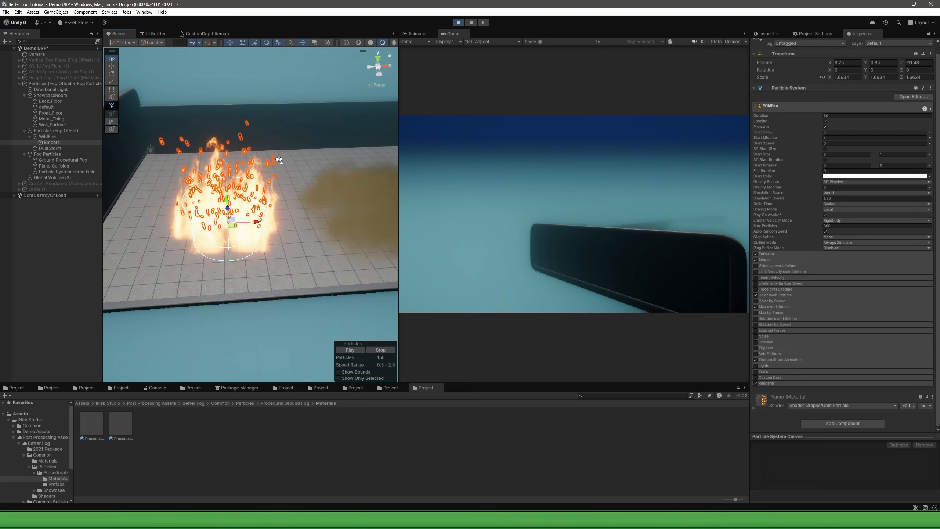
left_click_drag(399, 226, 461, 225)
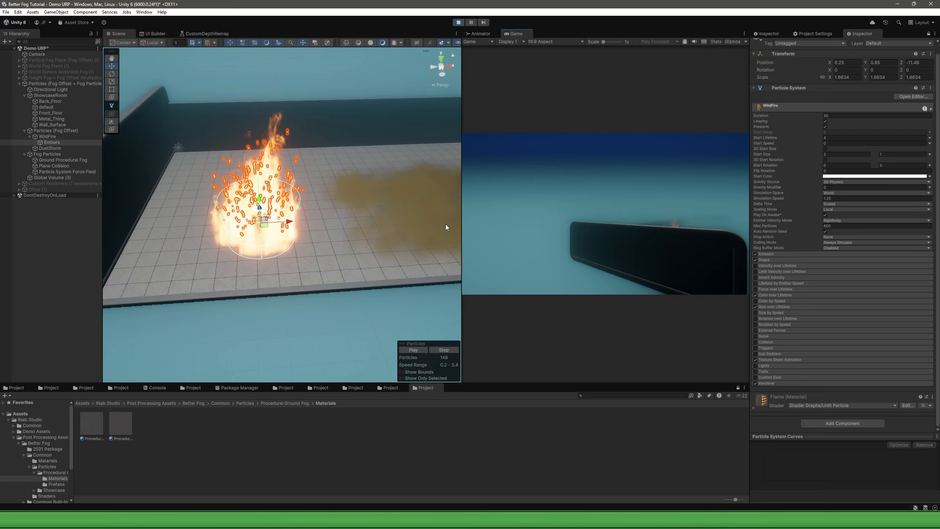
Collapse the Particles (Fog Offset) and Fog Particles groups in the scene hierarchy.
right_click_drag(311, 206, 237, 182)
key("s")
key("d")
key("w")
left_click(27, 130)
left_click(24, 130)
left_click(24, 136)
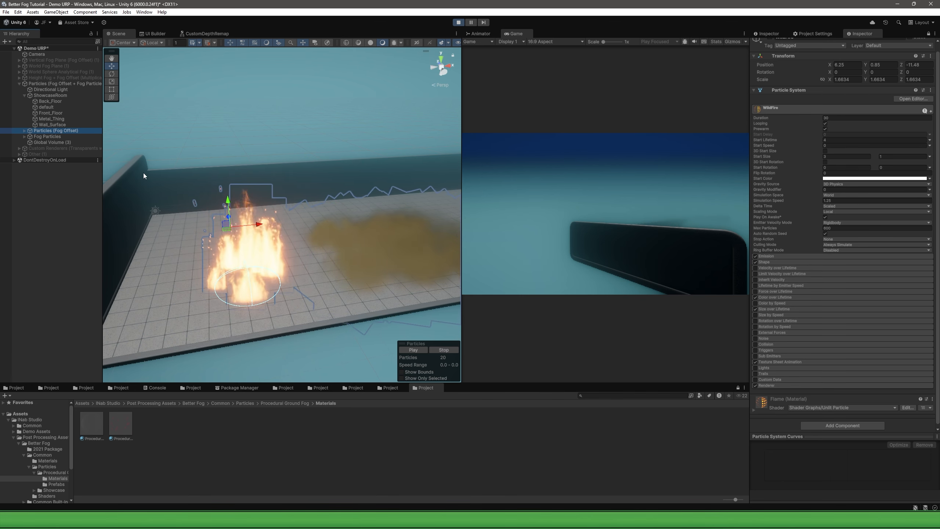
Select the parent Particles (Fog Offset + Fog Particles) (1) object and exit Play mode.
left_click(52, 95)
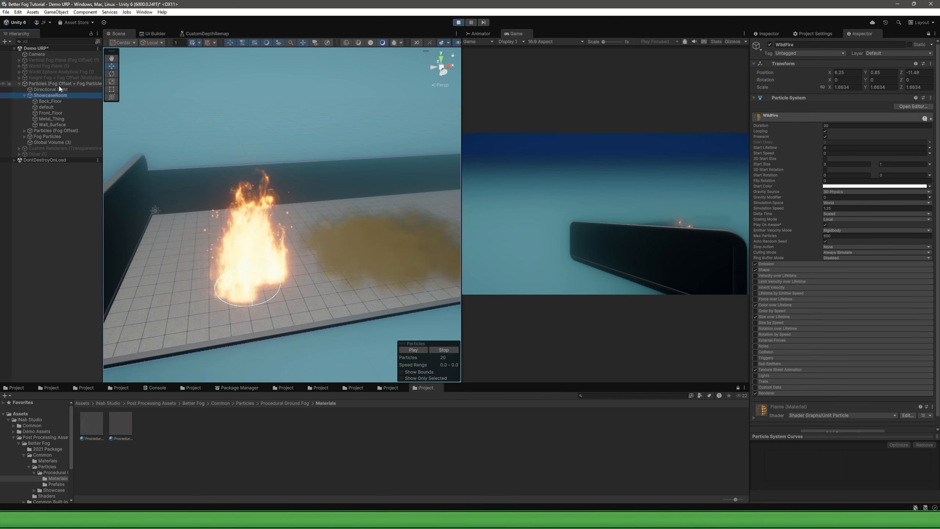
left_click(59, 85)
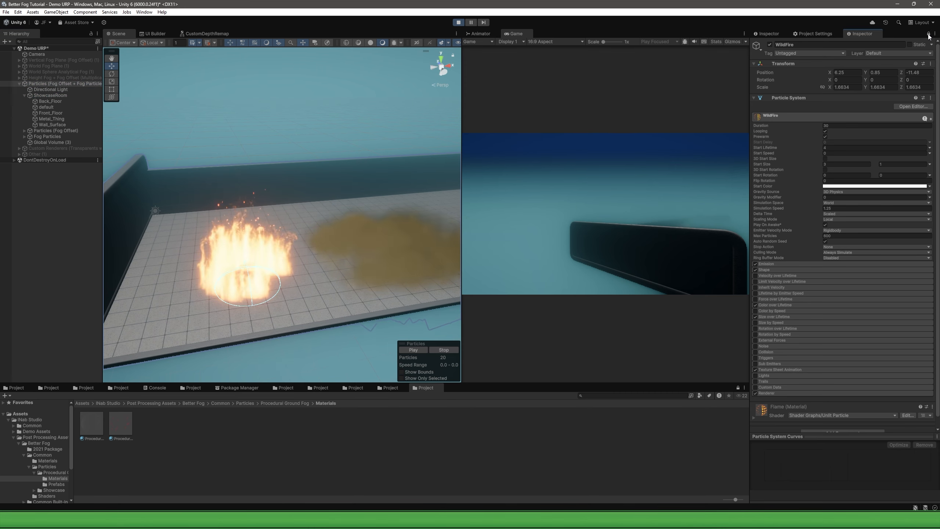
left_click(458, 23)
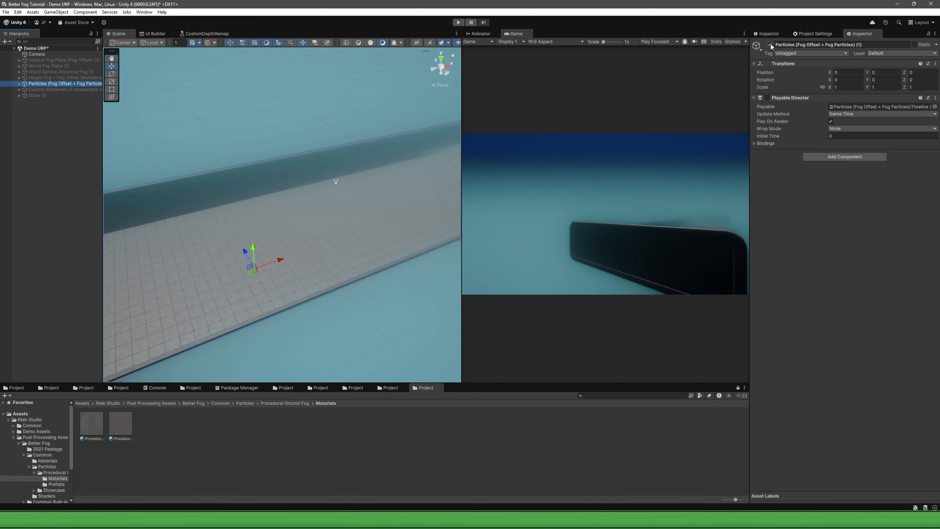
Deactivate the Particles (Fog Offset + Fog Particles) (1) object and activate Custom Renderers (Transparents with fog) (1).
left_click(769, 45)
left_click(62, 89)
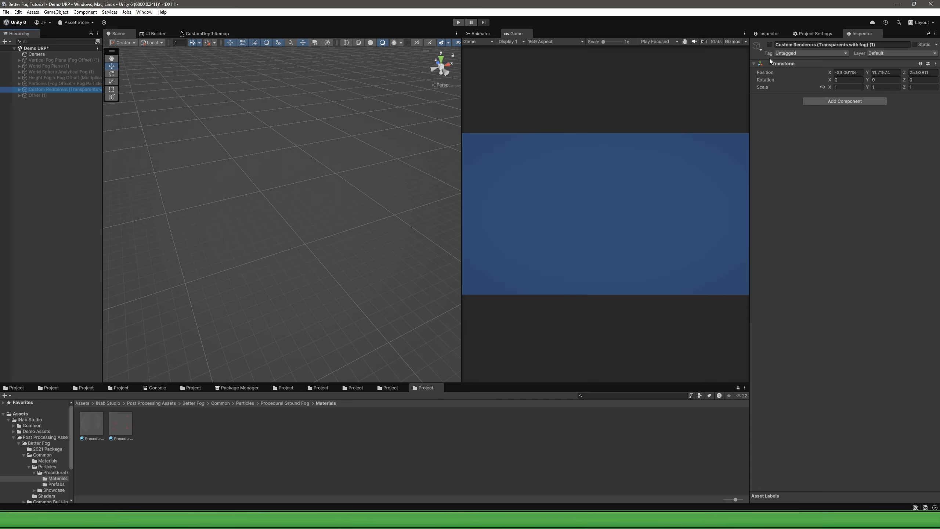
left_click(770, 45)
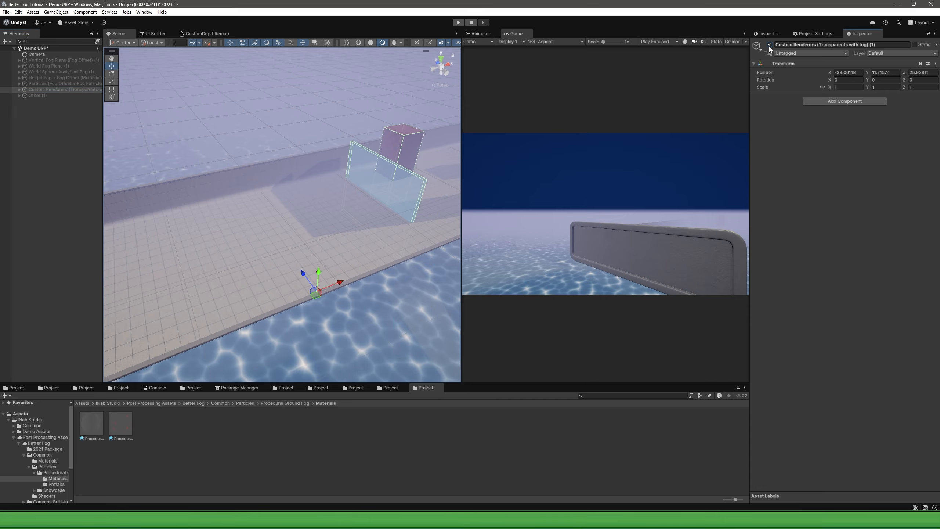
Select the transparent blue Window 1 pane in the scene.
key("a")
mouse_move(321, 173)
right_mouse_down()
mouse_move(344, 182)
mouse_move(294, 191)
mouse_move(343, 168)
mouse_move(330, 167)
right_mouse_up()
key("w")
left_click(294, 194)
key("w")
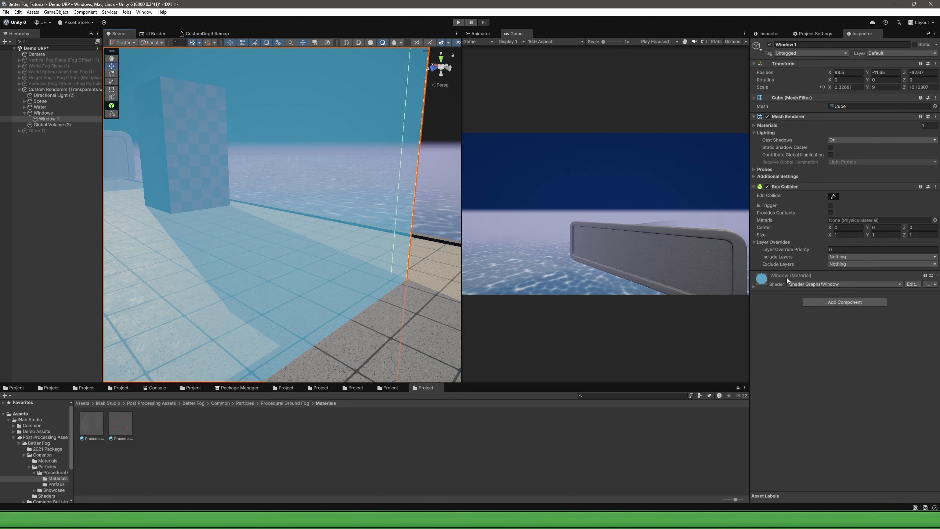
Expand the Window material's properties on Window 1 and locate the material asset in the project.
left_click(755, 288)
right_click(762, 278)
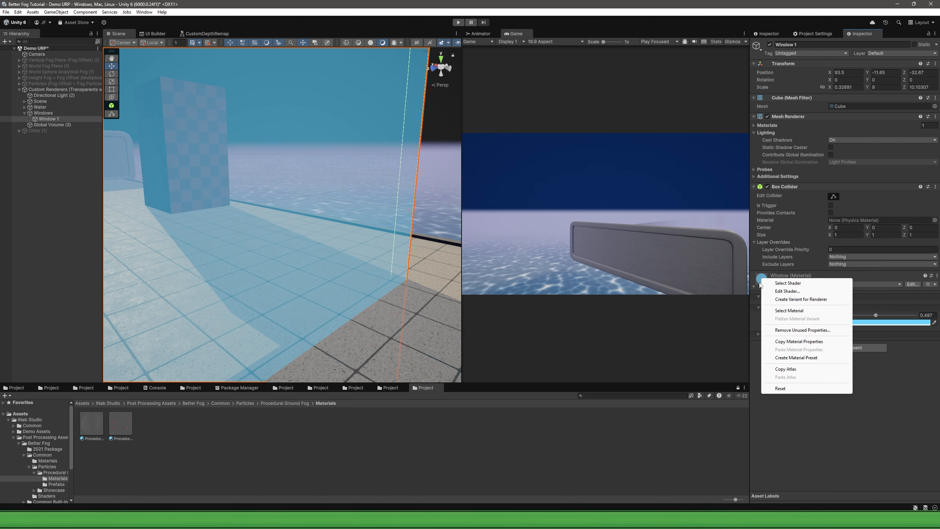
left_click(796, 311)
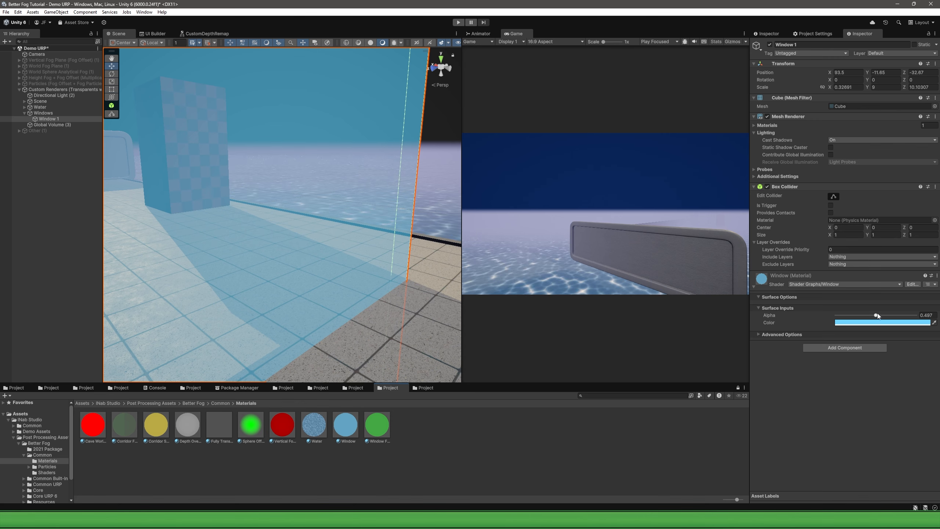
Try out a lower alpha and a different color on the Window material.
mouse_move(877, 315)
left_mouse_down()
mouse_move(842, 315)
mouse_move(872, 315)
mouse_move(850, 315)
mouse_move(860, 316)
left_mouse_up()
left_click(850, 322)
left_click_drag(875, 364, 890, 368)
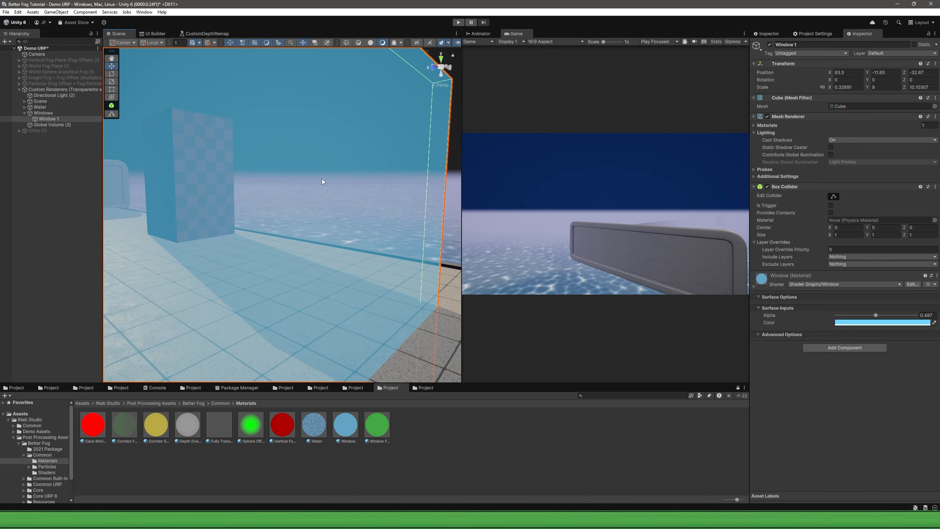
Locate the Window 1 renderer and Window Fog Offset material referenced by the Camera's fog offset Element 0.
left_click(39, 54)
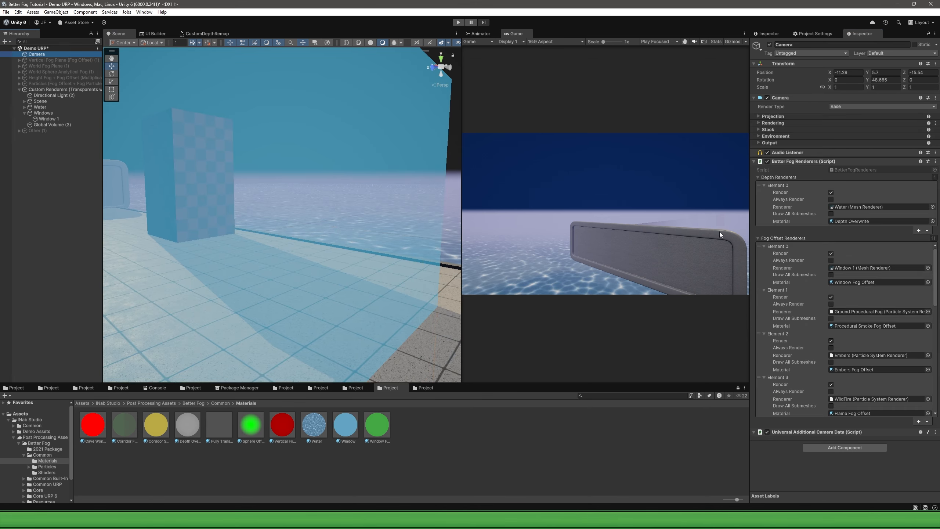
left_click(860, 267)
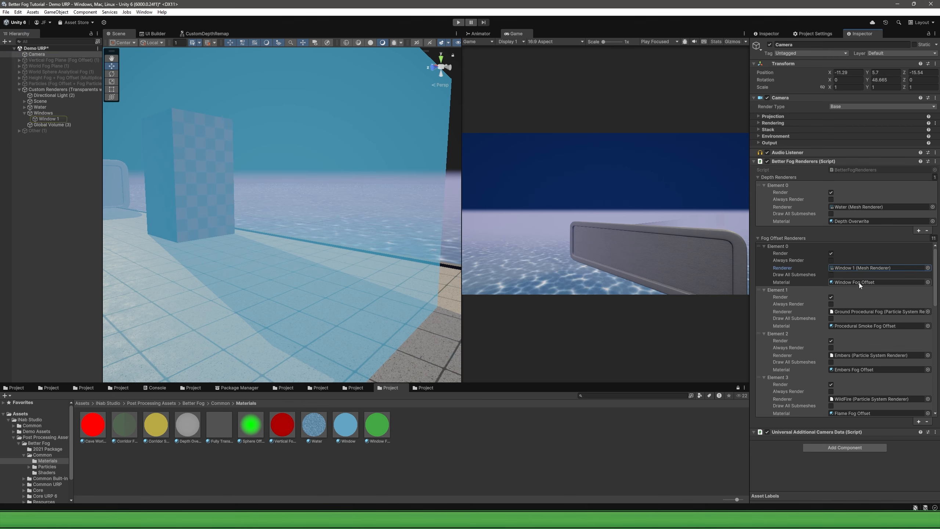
left_click(858, 282)
Set Fog Offset to about 0.67 on the Window Fog Offset material.
left_click(377, 425)
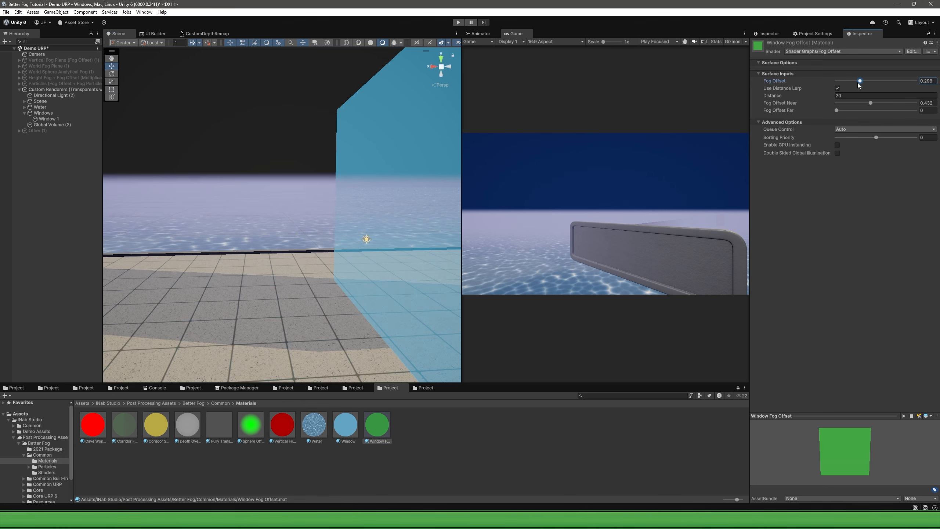
mouse_move(876, 83)
left_mouse_down()
mouse_move(862, 85)
mouse_move(886, 87)
left_mouse_up()
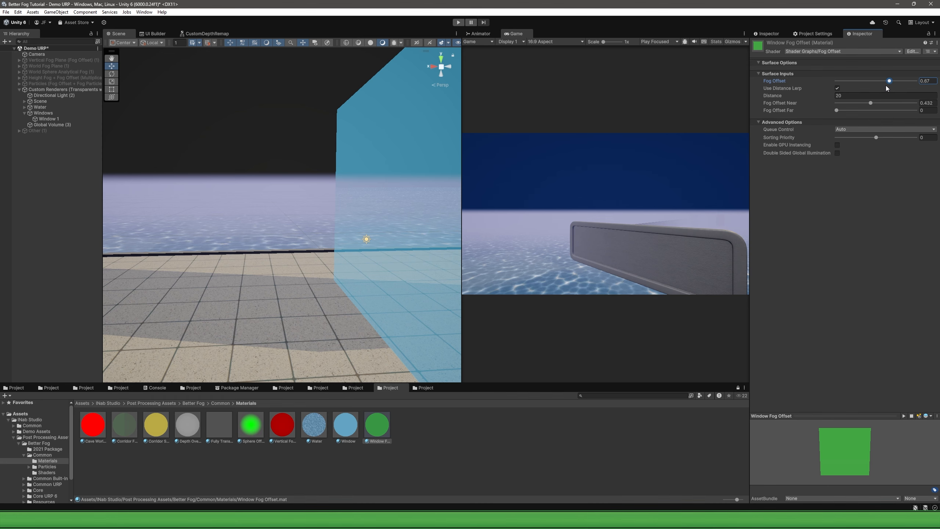
On the Window Fog Offset material, use distance lerp with Distance 3.8, Fog Offset about 0.689, Near about 0.083 and Far about 0.623.
left_click(837, 89)
right_click_drag(347, 212, 292, 205)
key("w")
right_click_drag(308, 203, 536, 209)
left_click_drag(772, 96, 885, 121)
left_click(837, 88)
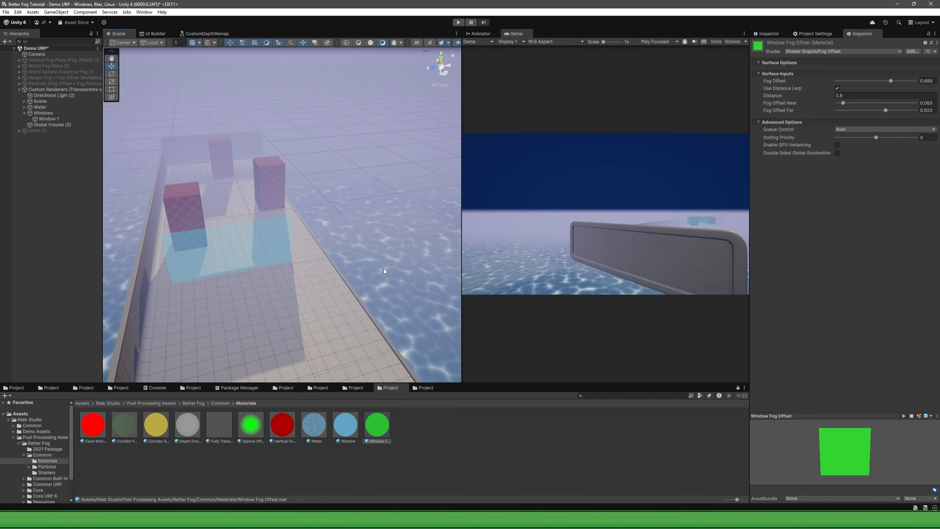
Review the Better Fog override settings of Global Volume (3) against the windows in the scene.
left_click(56, 124)
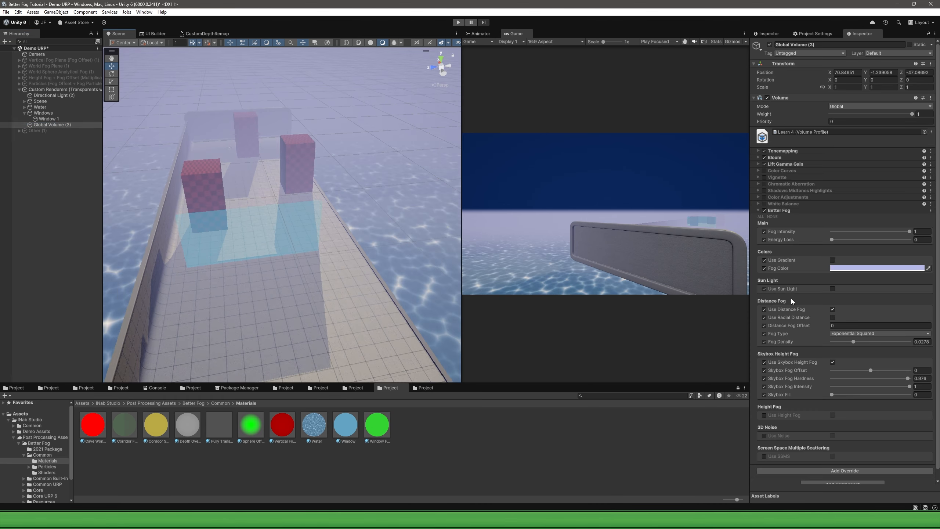
scroll(791, 299, "down", 1)
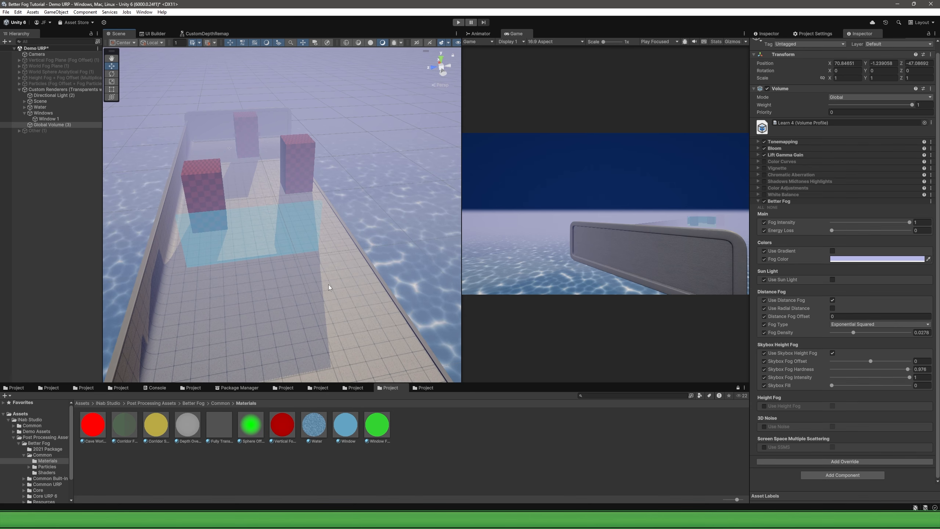
mouse_move(328, 284)
right_mouse_down()
mouse_move(320, 276)
mouse_move(312, 285)
right_mouse_up()
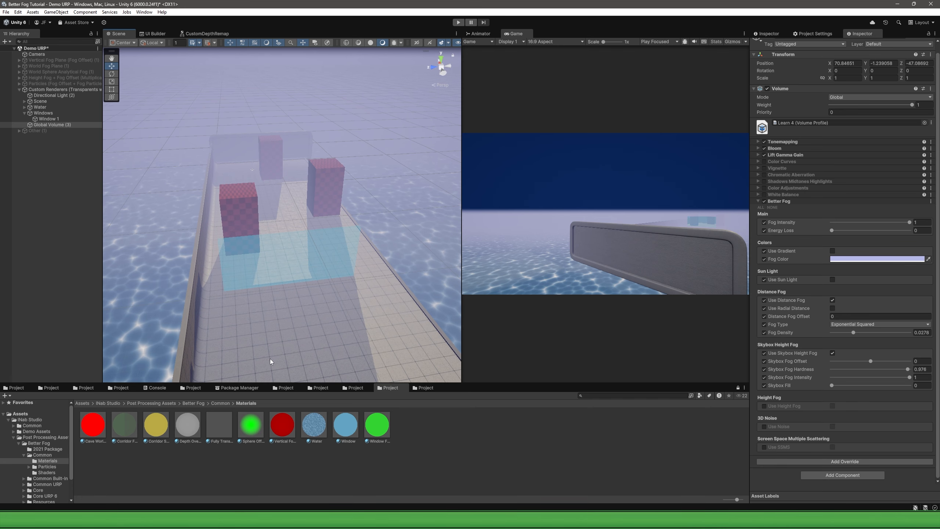
Switch to the browser and find the Fog Offset section on the Better Fog documentation's Features page.
left_click(185, 519)
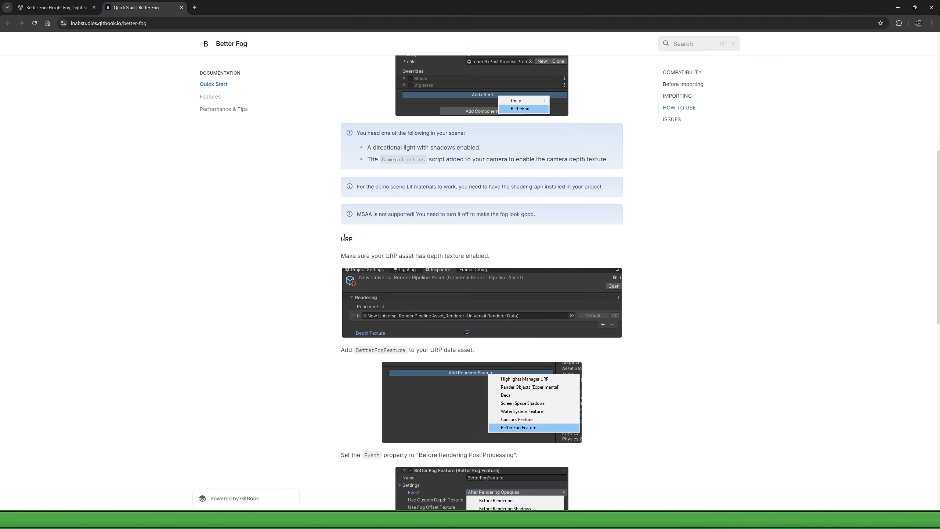
scroll(365, 359, "down", 7)
left_click(210, 96)
scroll(344, 311, "down", 5)
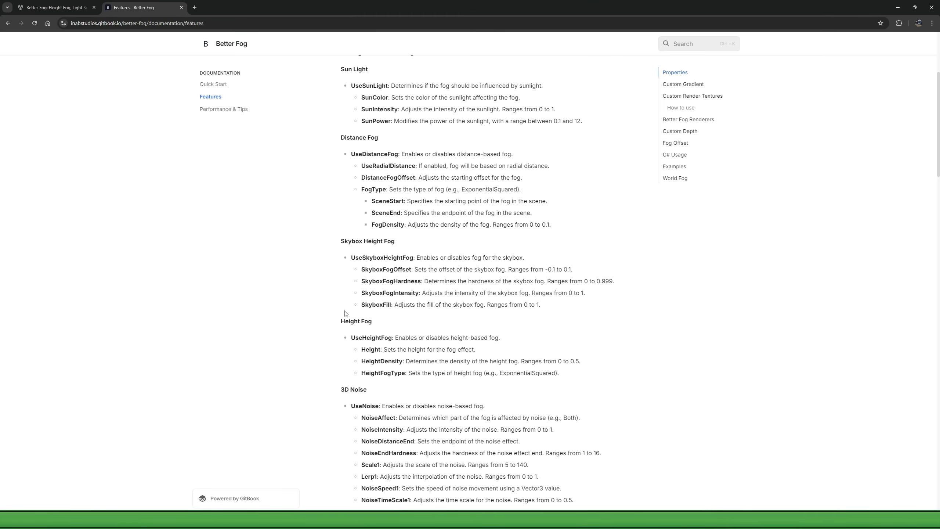
scroll(344, 313, "down", 20)
scroll(343, 321, "up", 5)
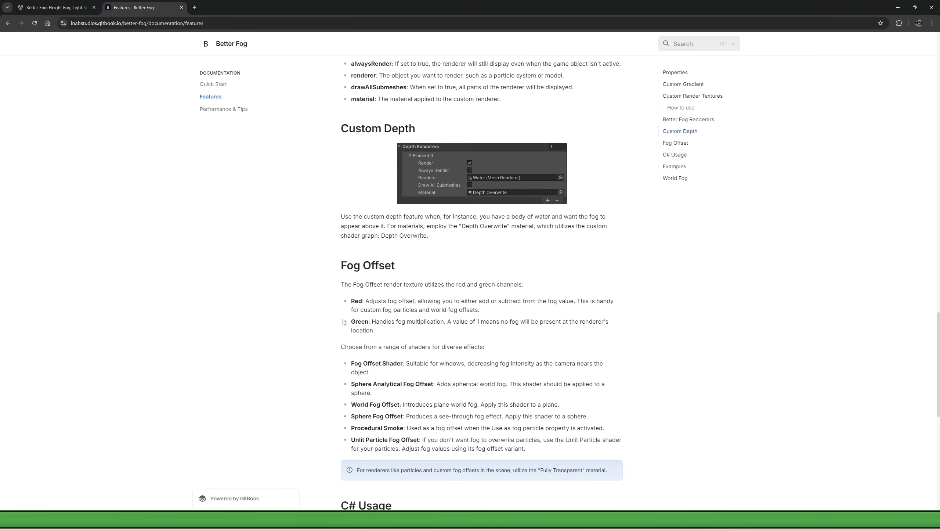
Read what the red and green channels of the Fog Offset render texture control.
left_click_drag(346, 266, 420, 265)
left_click(414, 269)
left_click_drag(351, 321, 376, 330)
left_click(376, 329)
left_click_drag(358, 301, 402, 310)
left_click(402, 310)
Look through the fog offset shader list, C# Usage, Examples and World Fog sections, and return to Unity.
scroll(512, 299, "down", 4)
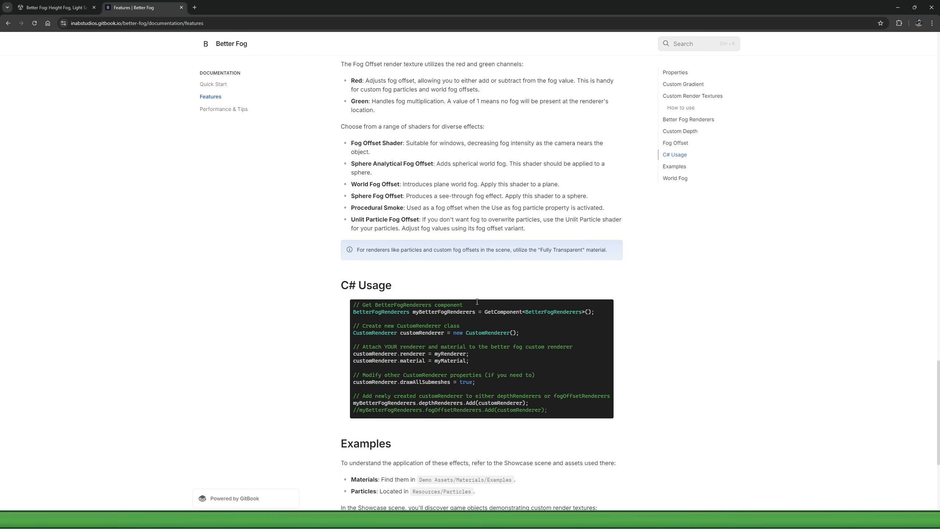
scroll(496, 303, "up", 3)
scroll(481, 310, "down", 6)
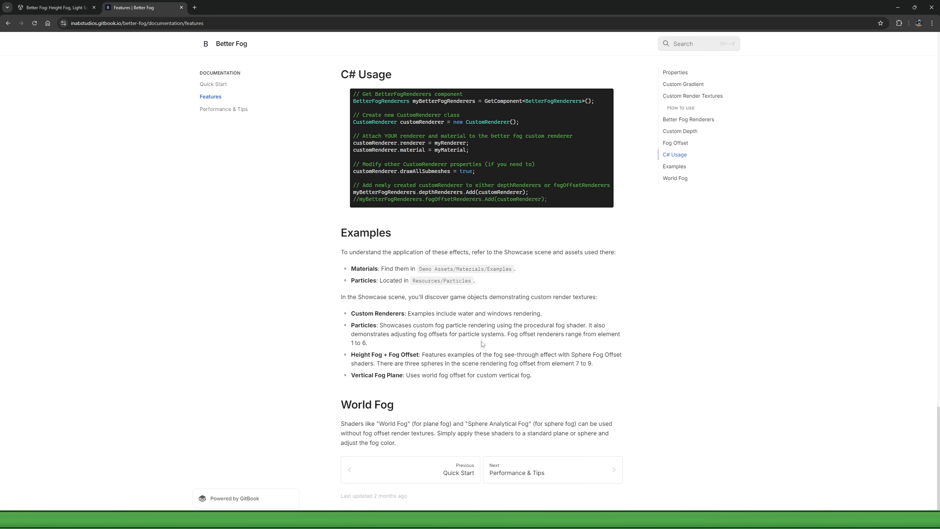
left_click(897, 7)
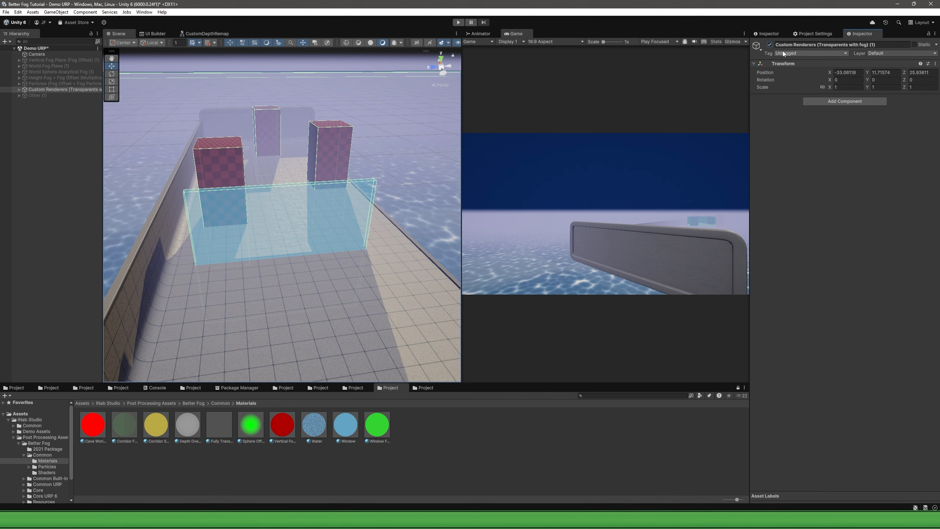
Deactivate the Custom Renderers (Transparents with fog) group and activate the Height Fog + Fog Offset (Multiplication) group, framing its cubes in the scene.
left_click(769, 45)
left_click(67, 78)
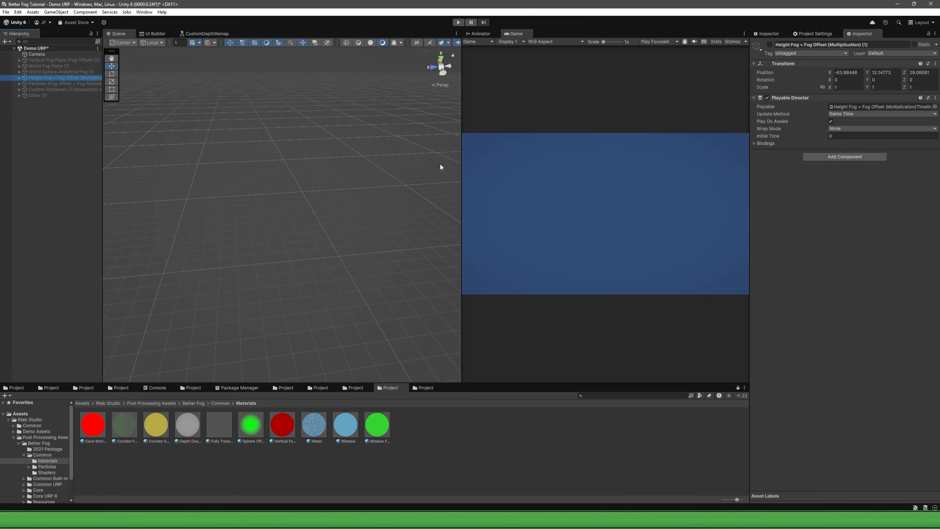
left_click(769, 45)
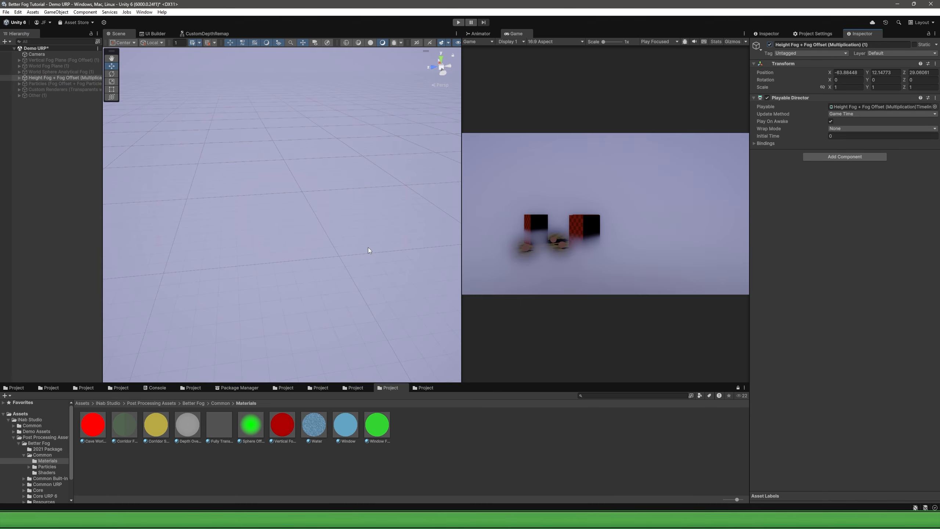
right_click_drag(272, 205, 307, 174)
key("w")
key("s")
left_click(297, 174)
key("w")
key("a")
Select Global Volume (2) in the Height Fog + Fog Offset group and widen the scene view.
left_click(19, 78)
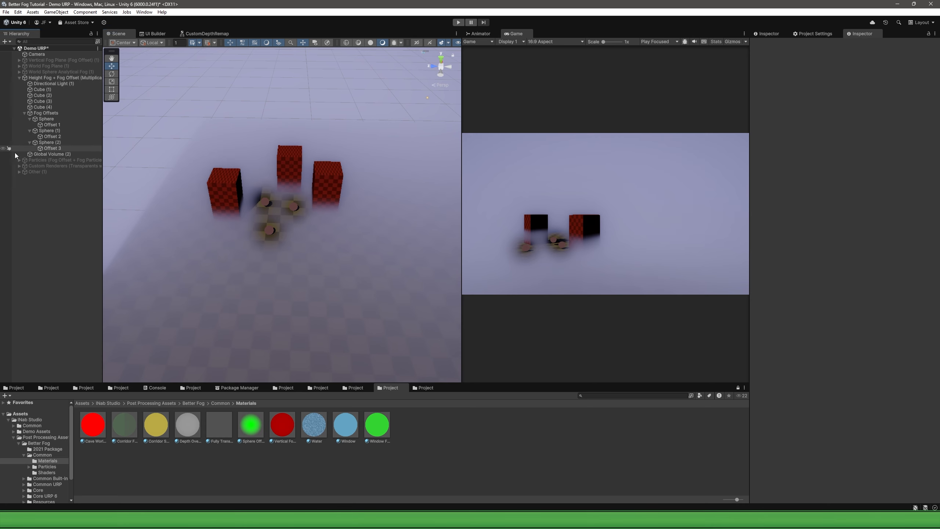
left_click(24, 113)
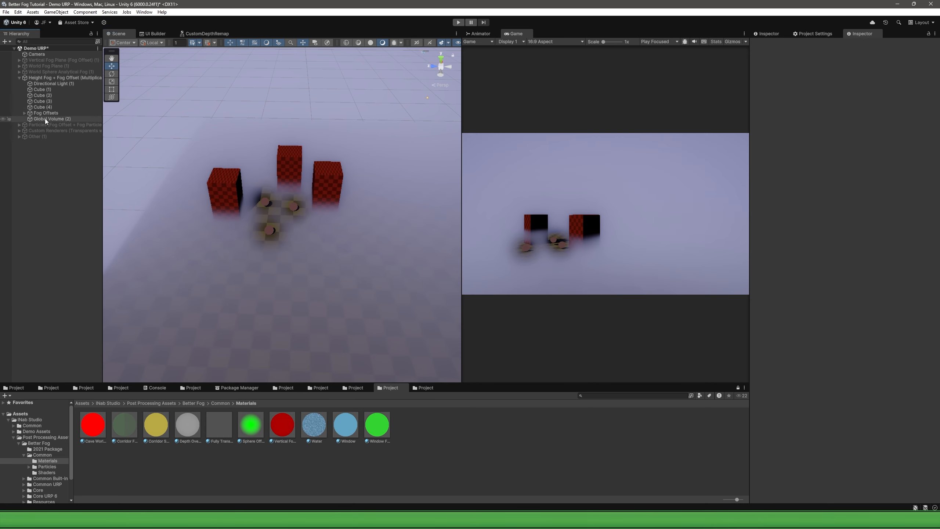
left_click(46, 118)
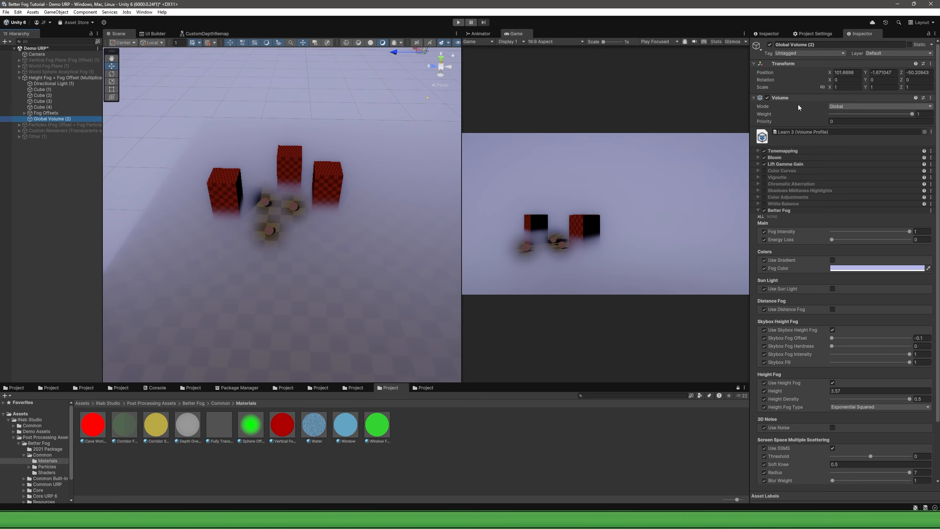
mouse_move(765, 108)
right_click_drag(292, 195, 318, 156)
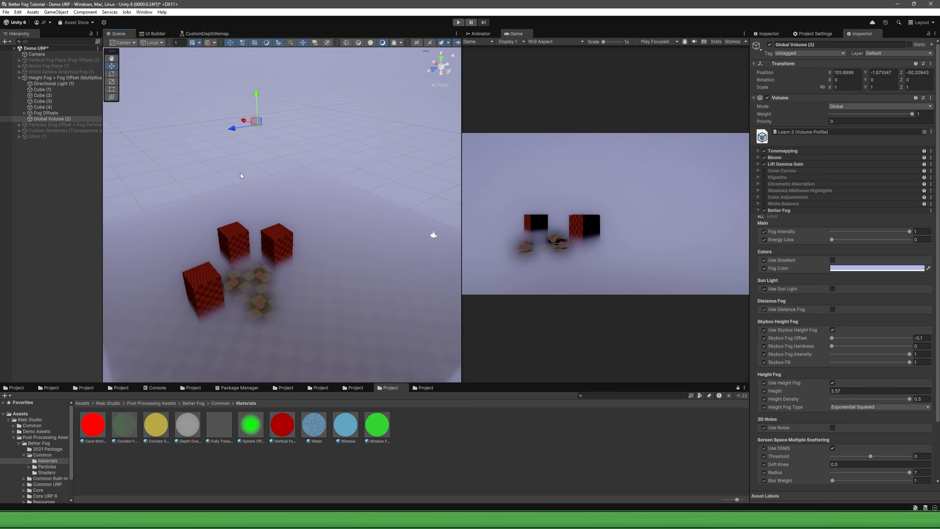
right_click_drag(240, 172, 233, 182)
left_click_drag(462, 227, 516, 228)
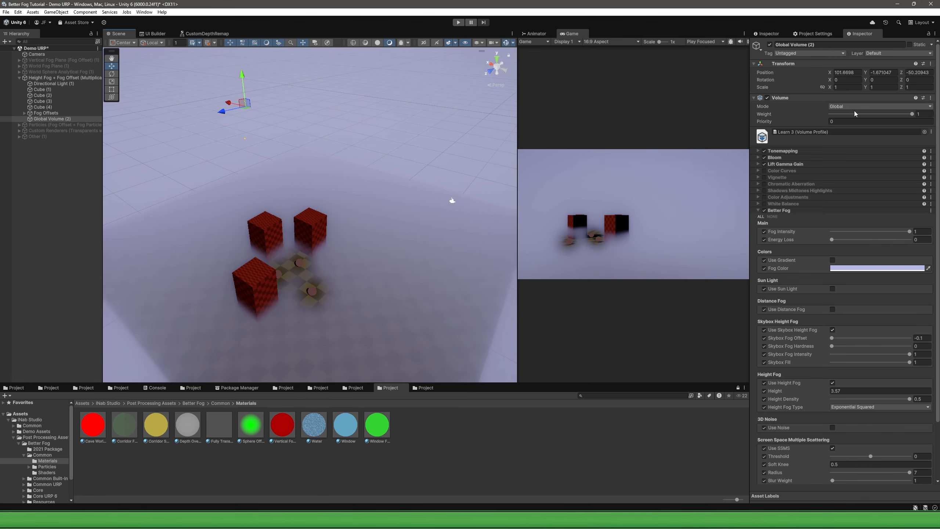
Set the mode of Global Volume (2) to Local and find the volume in the scene.
left_click(855, 107)
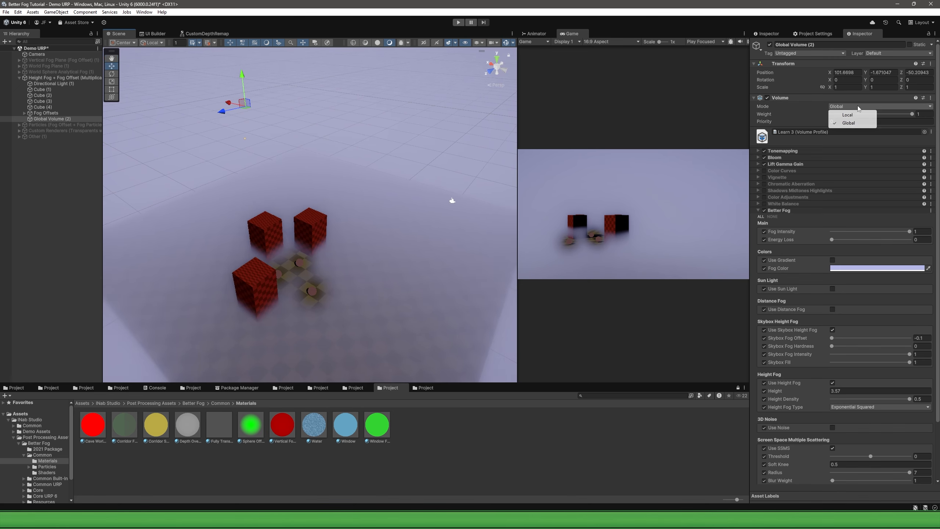
left_click(843, 119)
right_click_drag(429, 214, 452, 223)
key("s")
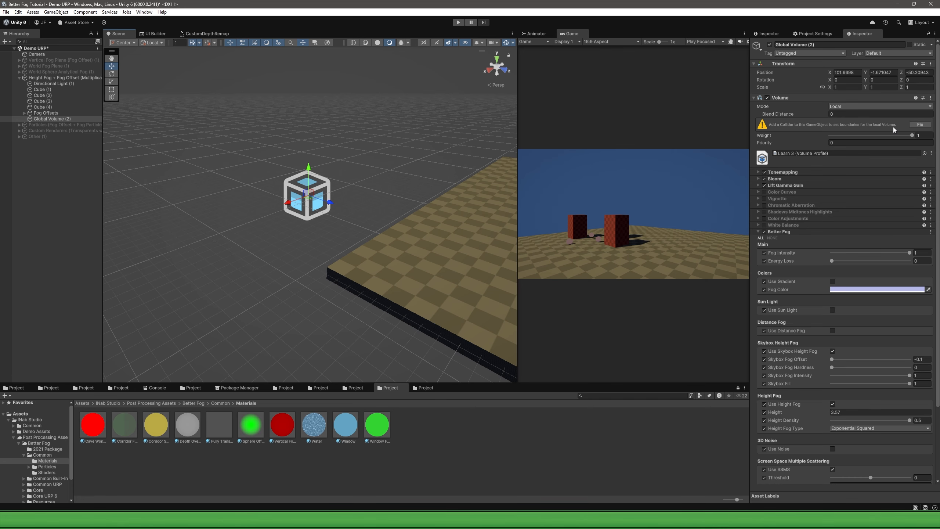
Add a Box Collider to Global Volume (2) and inspect its boundary in the scene.
left_click(919, 125)
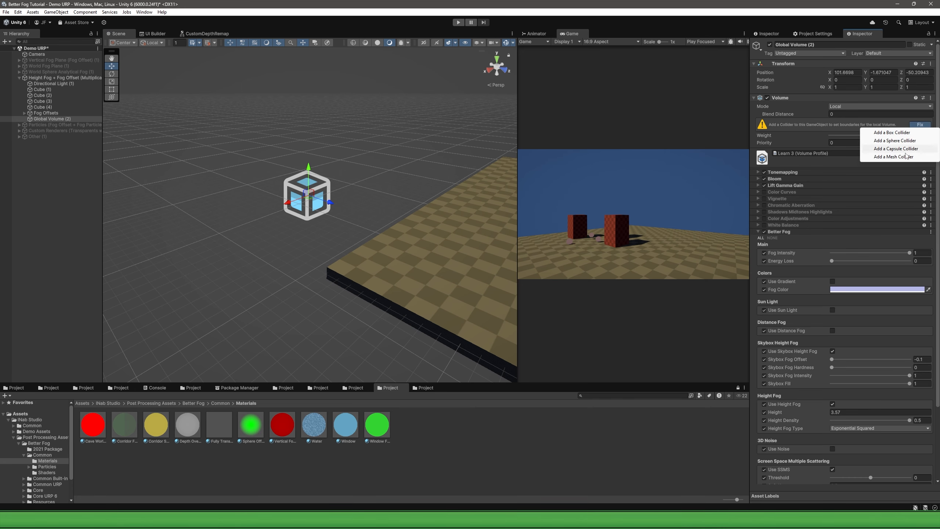
left_click(901, 134)
right_click_drag(320, 206, 418, 211)
key("a")
key("w")
key("s")
Set the mode of Global Volume (2) back to Global and disable its collider.
left_click(851, 106)
left_click(841, 111)
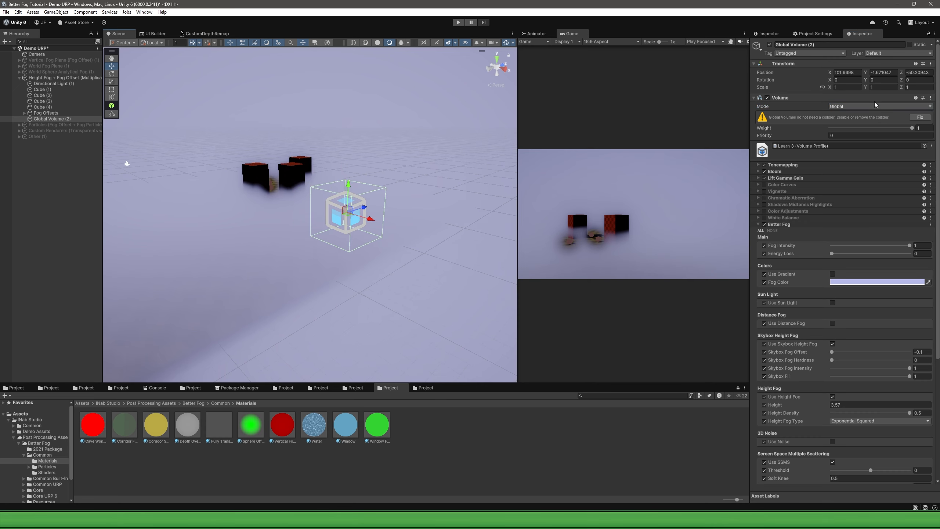
left_click(920, 117)
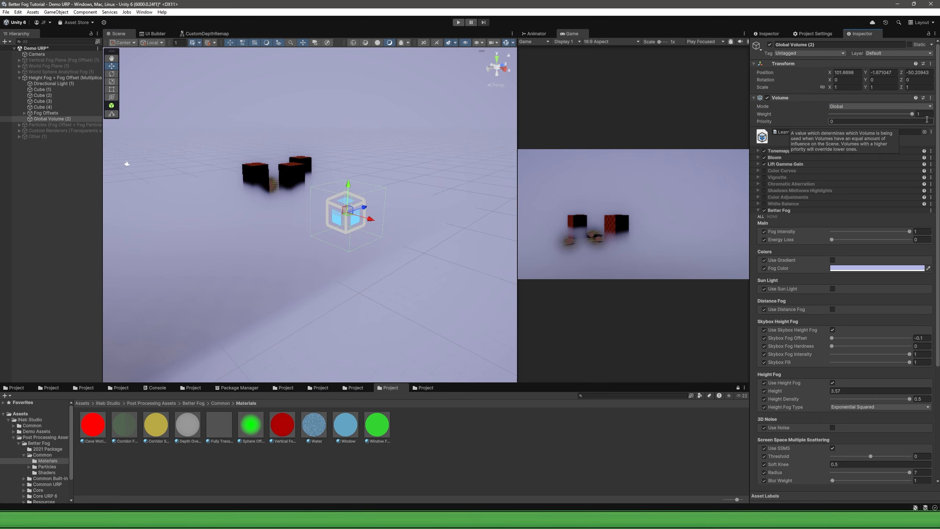
Move Global Volume (2) near the red cubes, to X 54 and Z -27.98.
right_click_drag(392, 188, 409, 189)
left_click(426, 195)
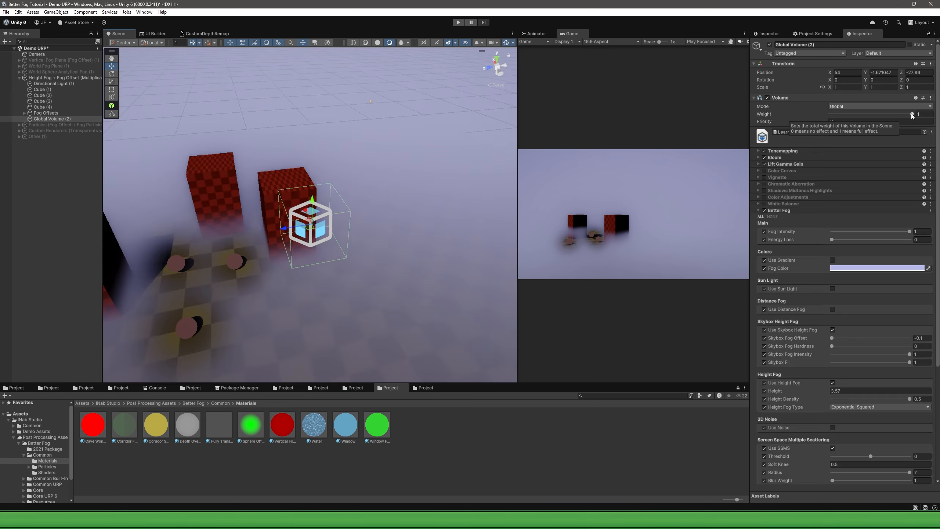
Try out a volume Weight of about 0.874 and a Priority of 2, restoring Weight to 1 and Priority to 0.
mouse_move(911, 116)
left_mouse_down()
mouse_move(876, 115)
mouse_move(902, 116)
left_mouse_up()
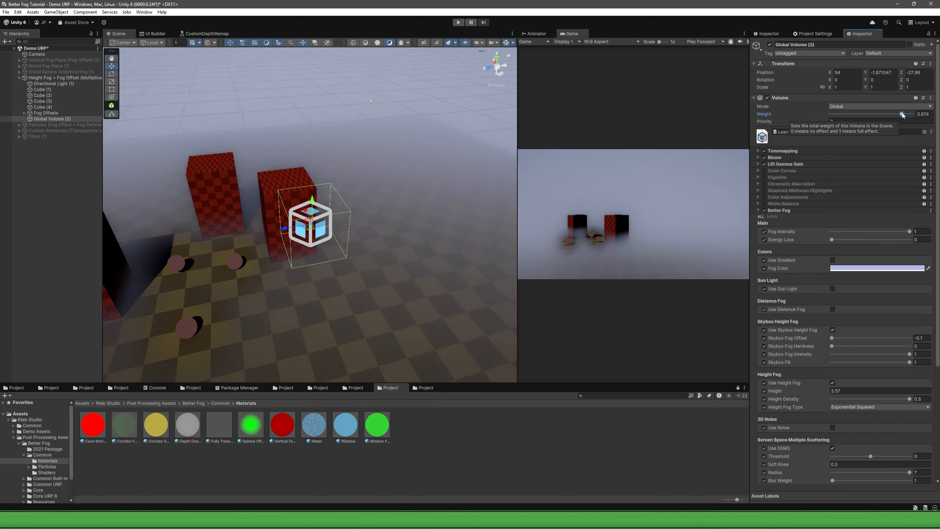
right_click_drag(437, 207, 384, 172)
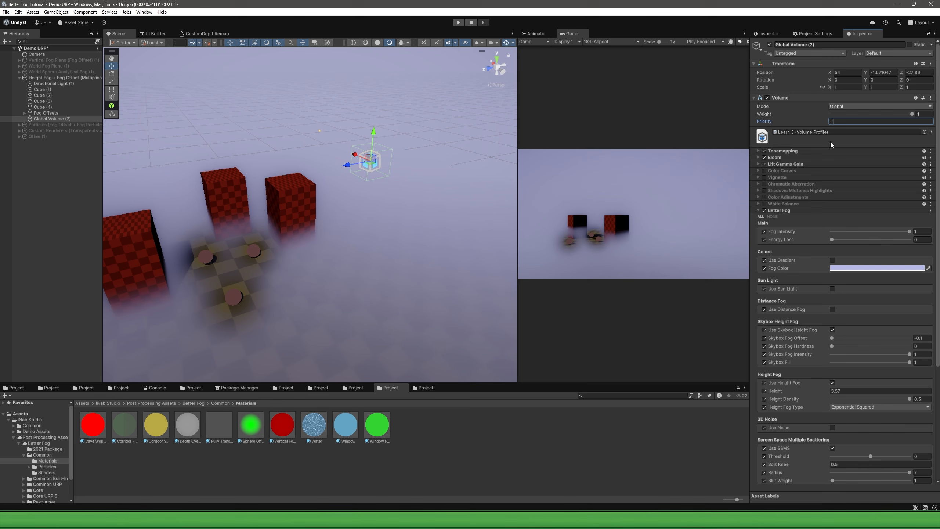
type("0")
Reselect Global Volume (2) and locate its Learn 3 volume profile among the project assets.
left_click(85, 108)
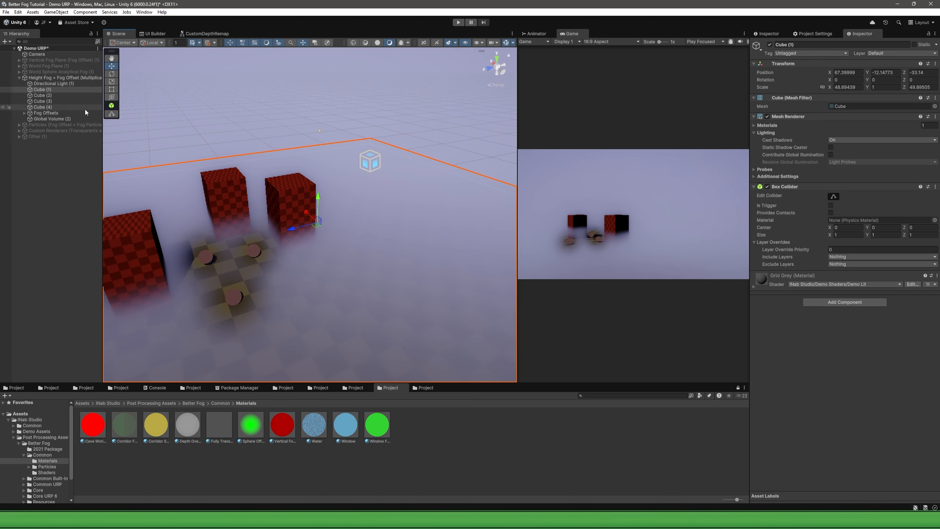
left_click(369, 163)
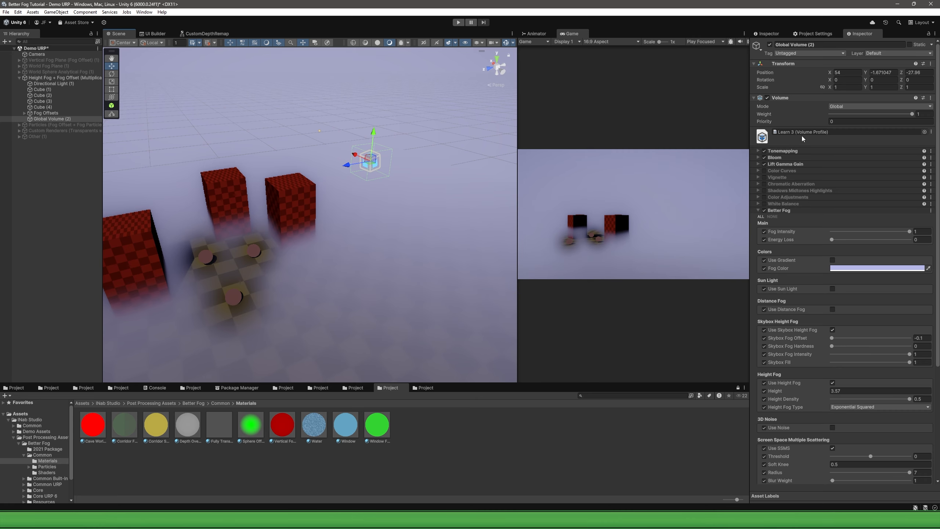
left_click(357, 388)
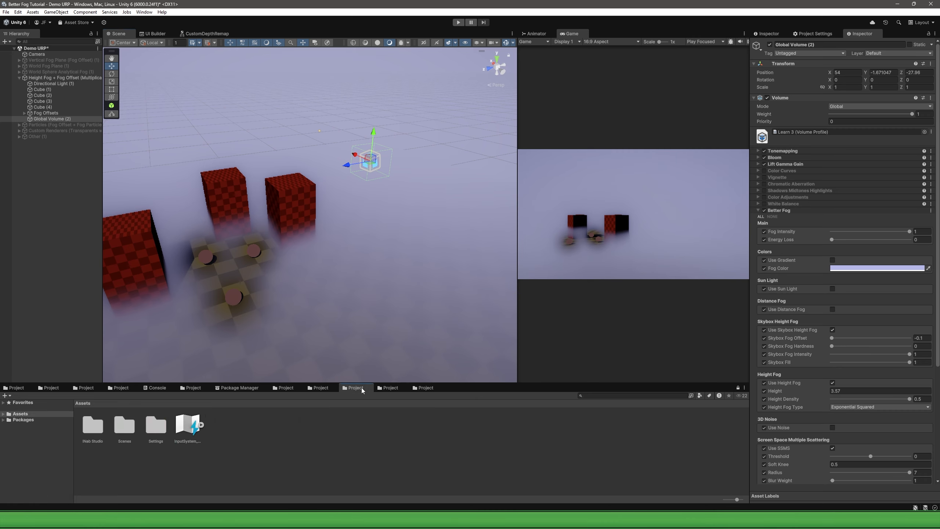
left_click(809, 132)
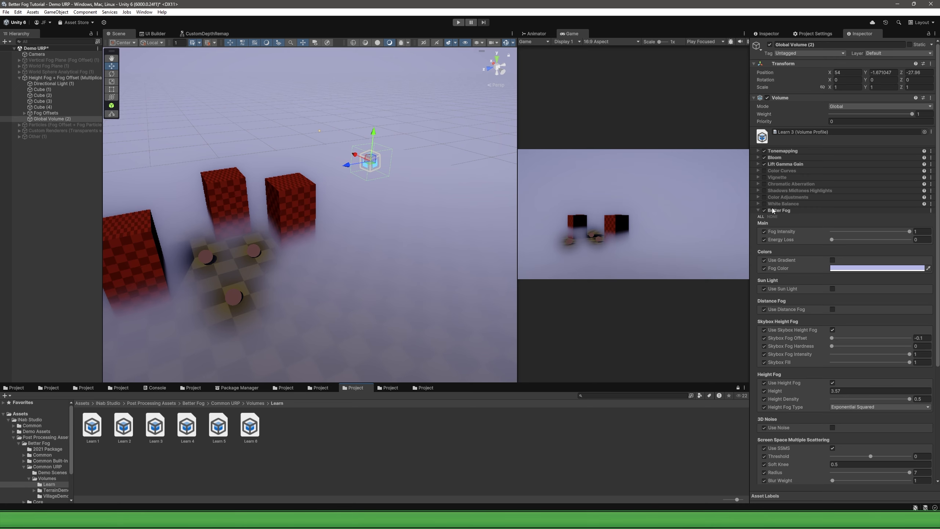
Try switching the Tonemapping and Lift Gamma Gain overrides off and on, and peek at the Color Curves override.
left_click(764, 151)
left_click(763, 163)
left_click(763, 152)
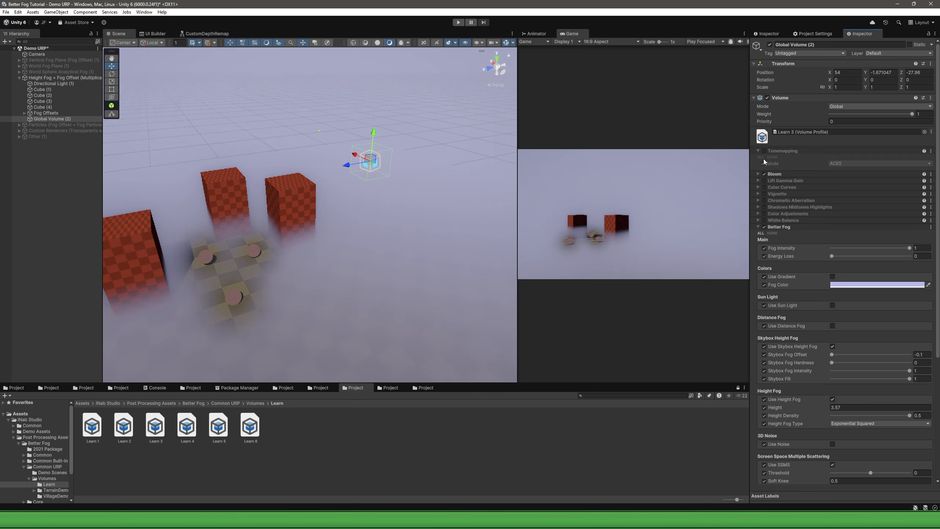
left_click(756, 170)
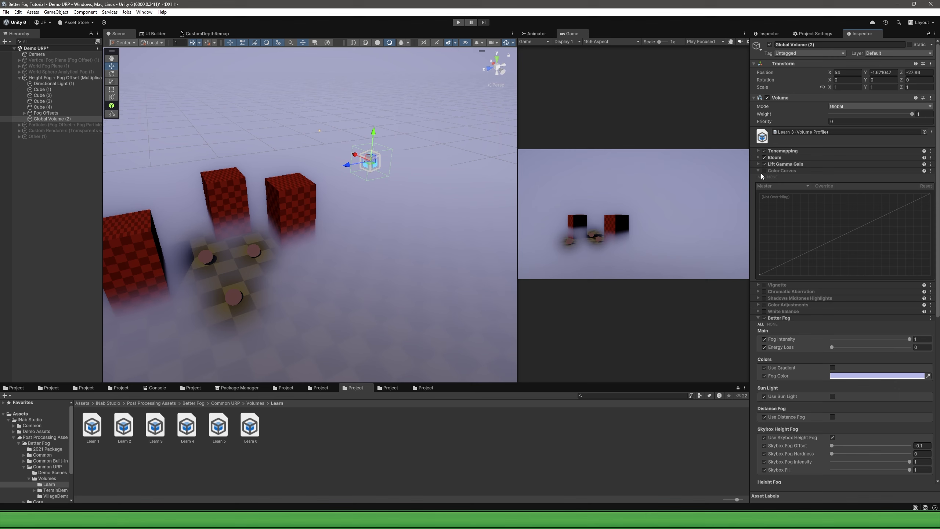
left_click(761, 171)
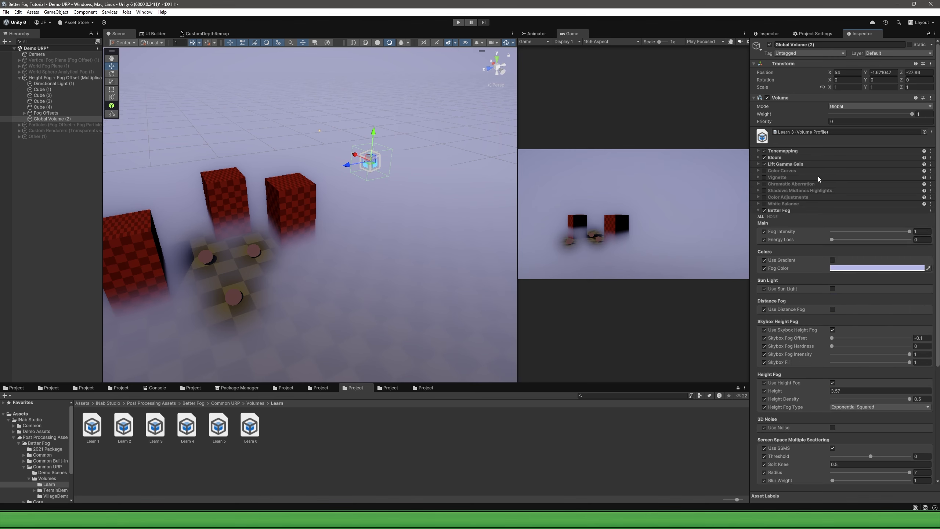
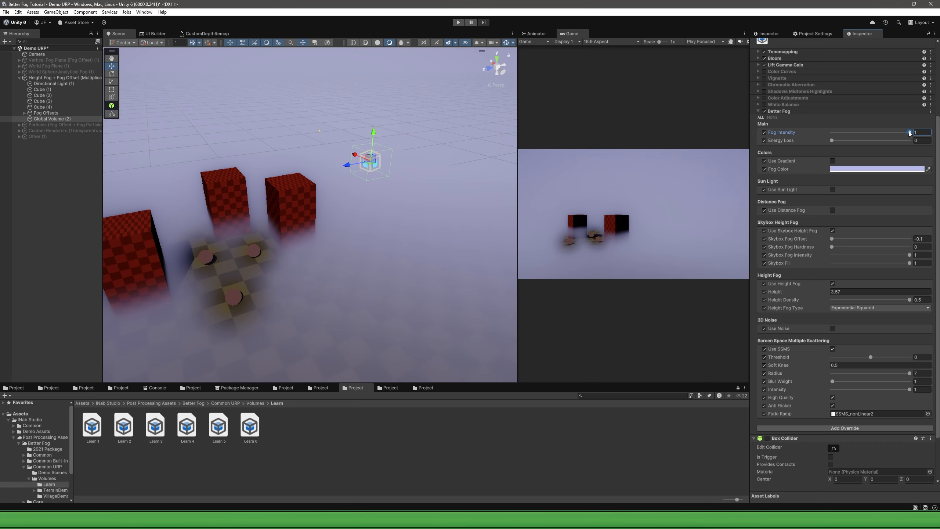
Try out different Fog Intensity and Energy Loss values on the Better Fog override, returning them to 1 and 0.
left_click_drag(892, 132, 914, 147)
left_click_drag(833, 140, 791, 149)
Open the Graphics project settings to view the default Better Fog volume values.
scroll(792, 148, "down", 1)
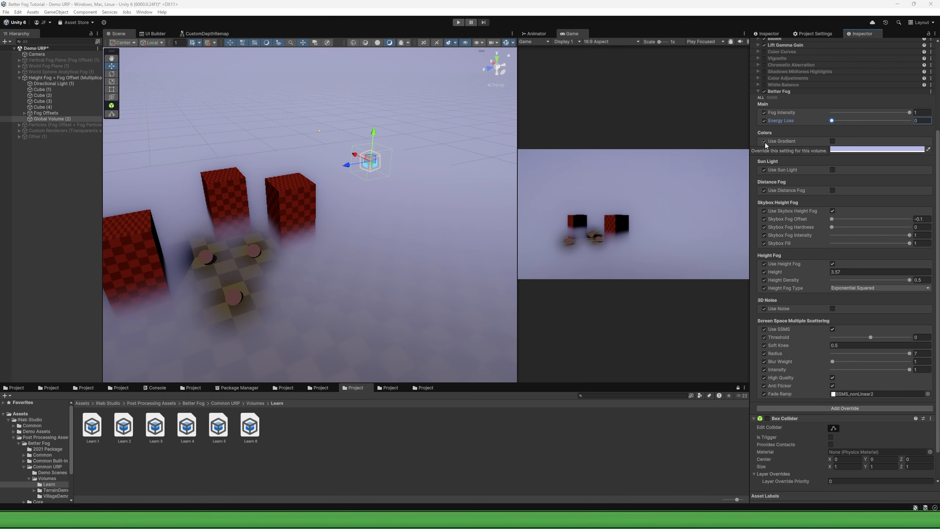
left_click(810, 34)
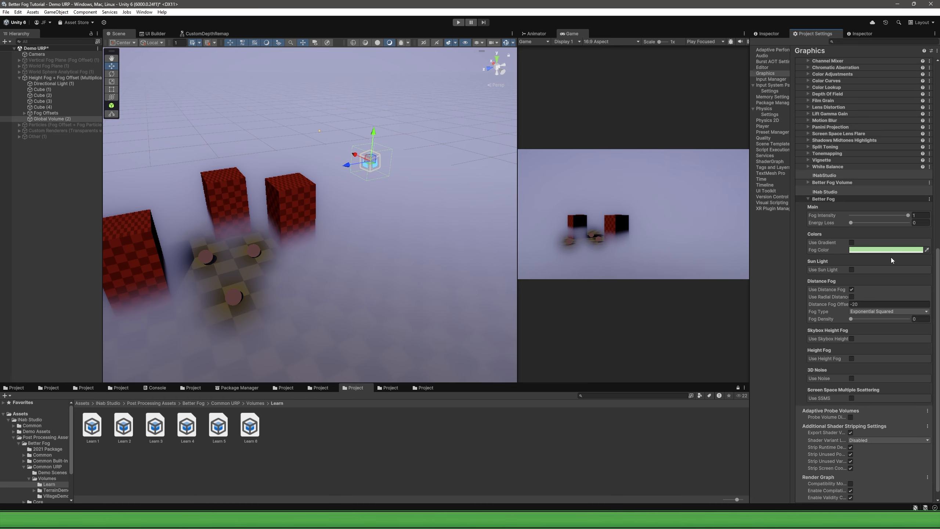
Compare the default Better Fog values in the Graphics project settings with the Better Fog override on Global Volume (2).
left_click(860, 34)
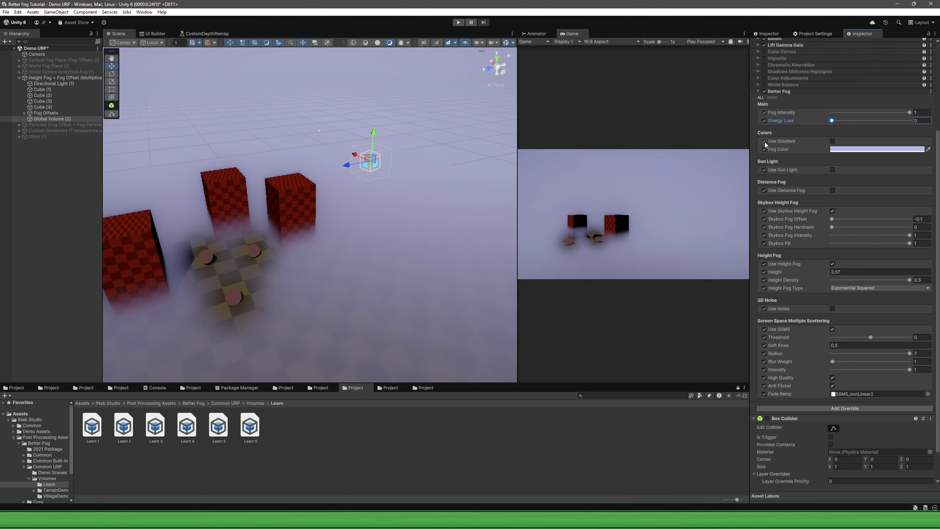
left_click(812, 34)
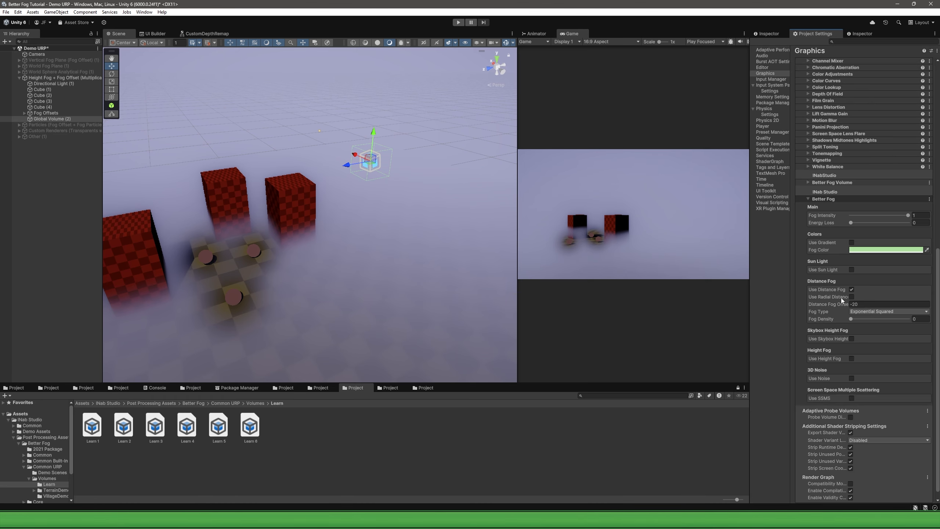
left_click(860, 34)
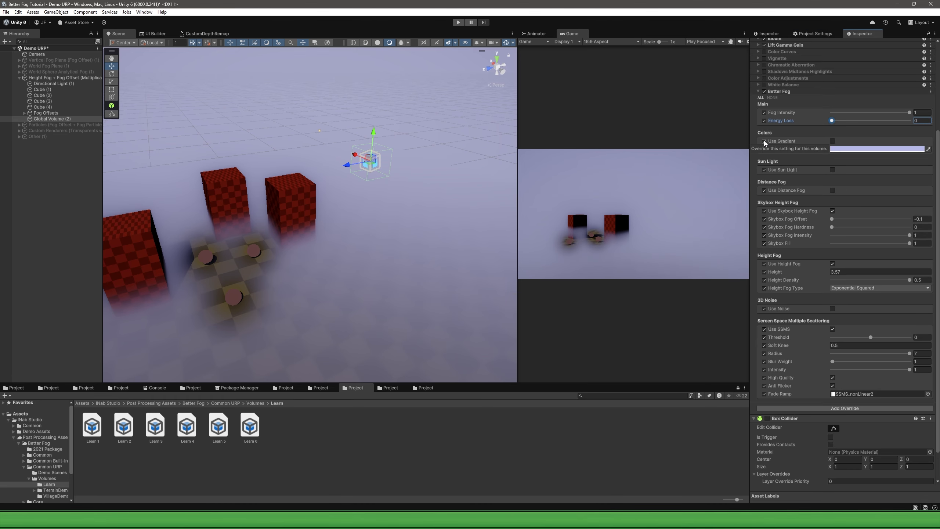
Enable Use Gradient on the Better Fog override and set Gradient Start to 1.
left_click(832, 141)
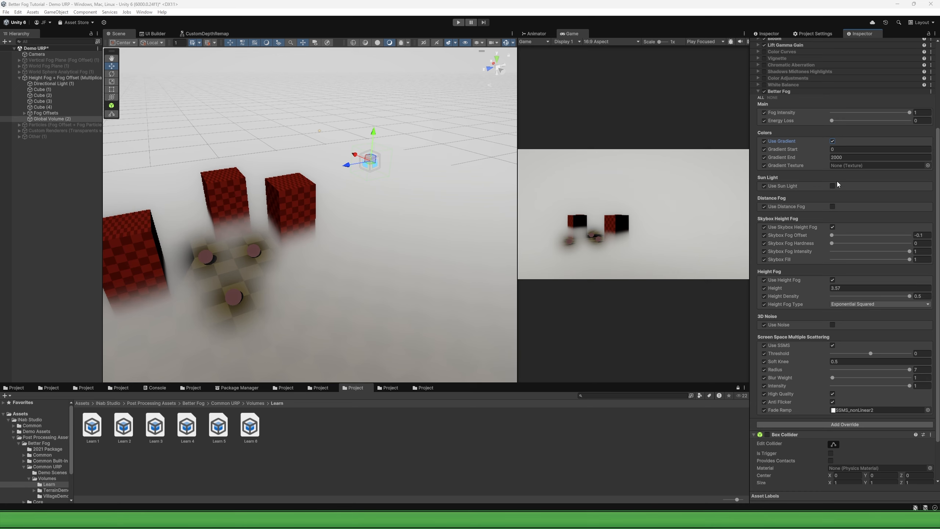
left_click(859, 148)
type("1")
left_click(845, 157)
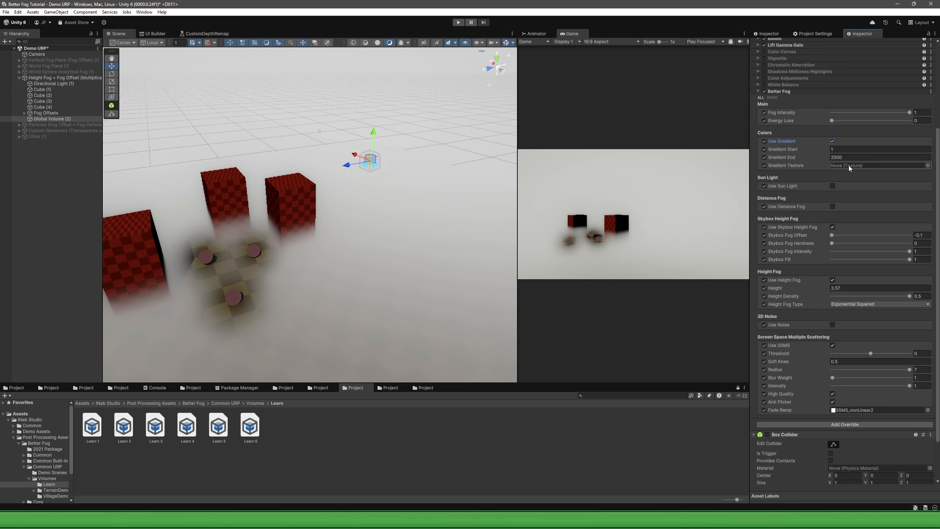
Try several fog gradient textures for the Gradient Texture and assign Fog Gradient 1.
left_click(928, 166)
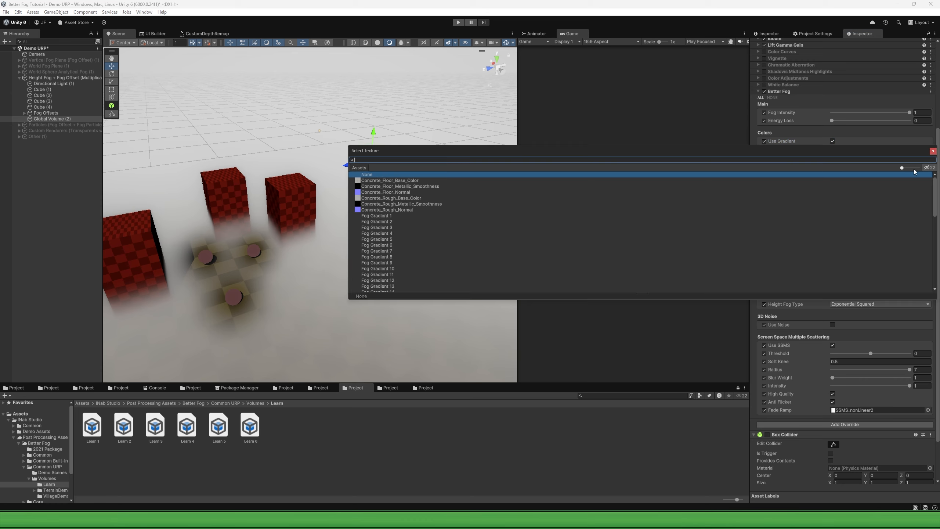
left_click(383, 217)
left_click(384, 227)
left_click(386, 239)
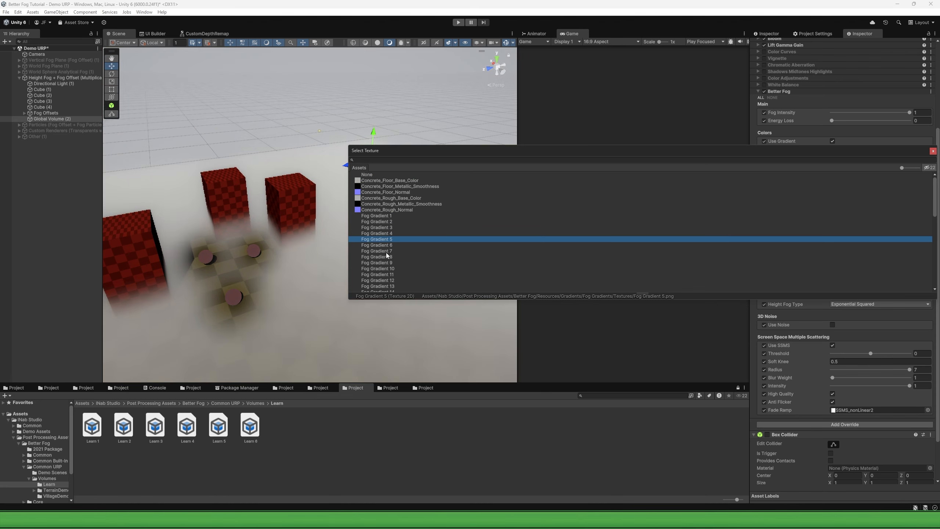
left_click(387, 256)
left_click(386, 227)
left_click(384, 217)
double_click(384, 217)
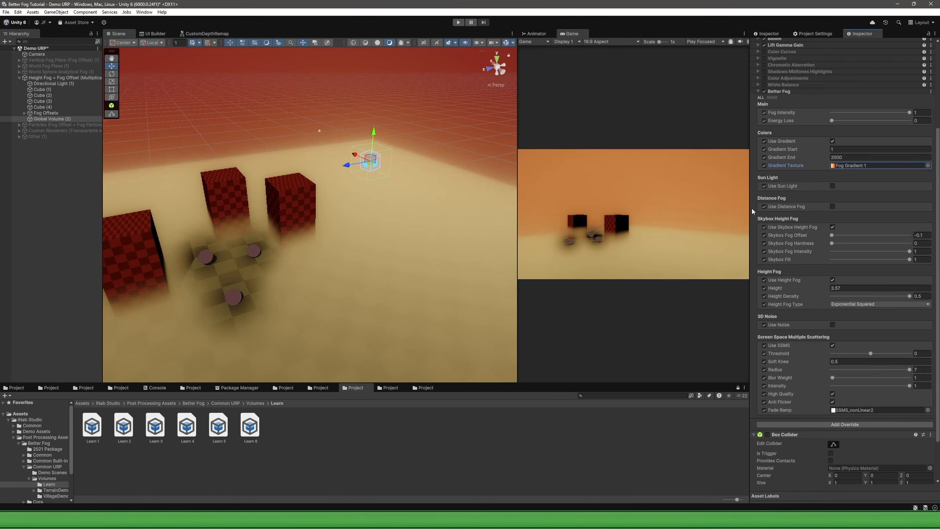
Turn Use Gradient off and change the Fog Color to a near-white tint.
left_click_drag(822, 159, 752, 161)
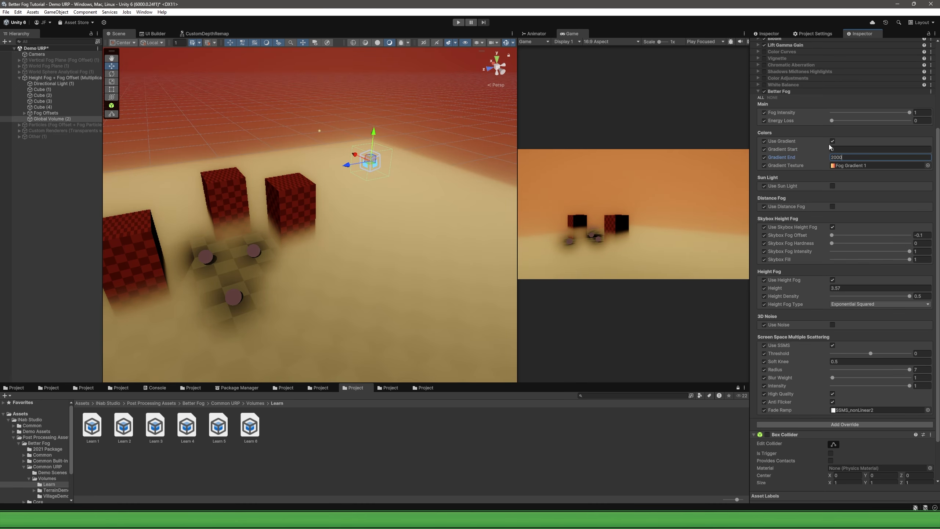
left_click(832, 141)
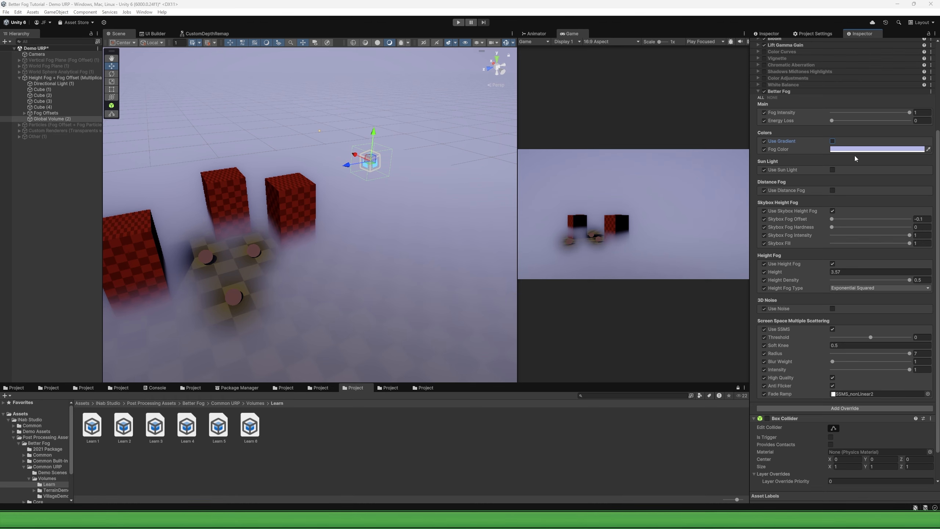
left_click(921, 149)
mouse_move(879, 175)
left_mouse_down()
mouse_move(908, 185)
mouse_move(878, 169)
left_mouse_up()
left_click(932, 127)
Enable Use Sun Light on the Better Fog override and deactivate the Directional Light (1) object.
scroll(804, 160, "down", 1)
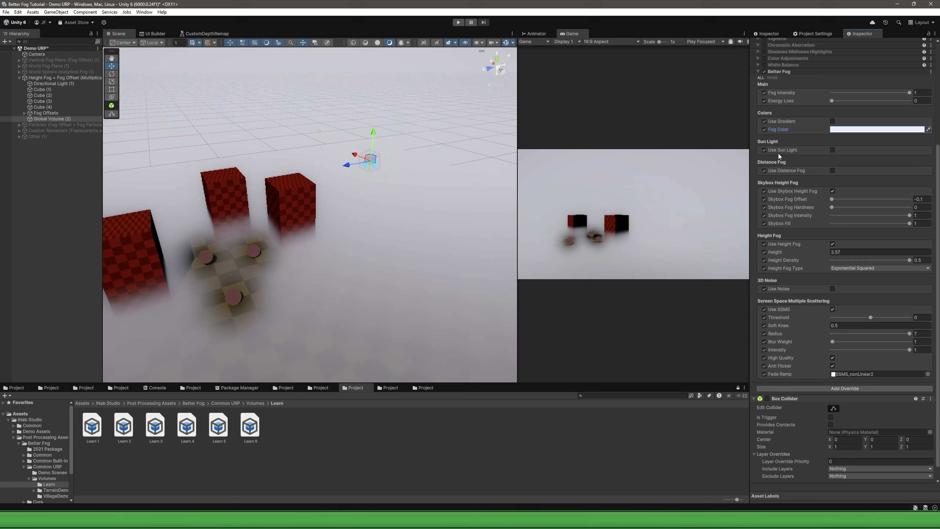
left_click(832, 150)
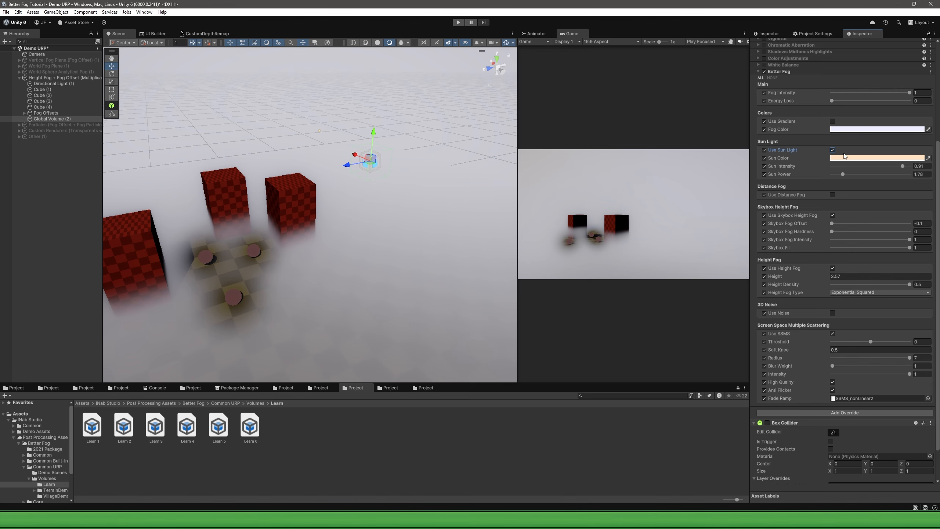
left_click(51, 83)
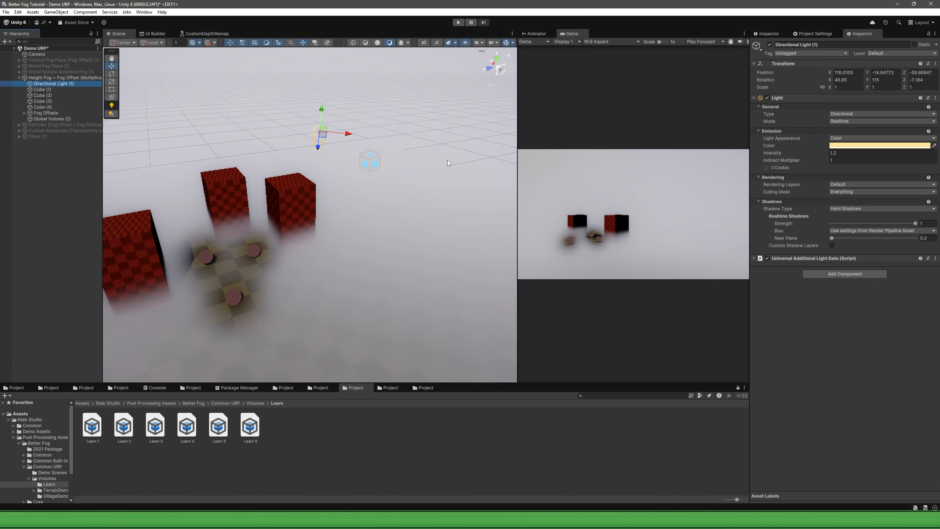
left_click(849, 114)
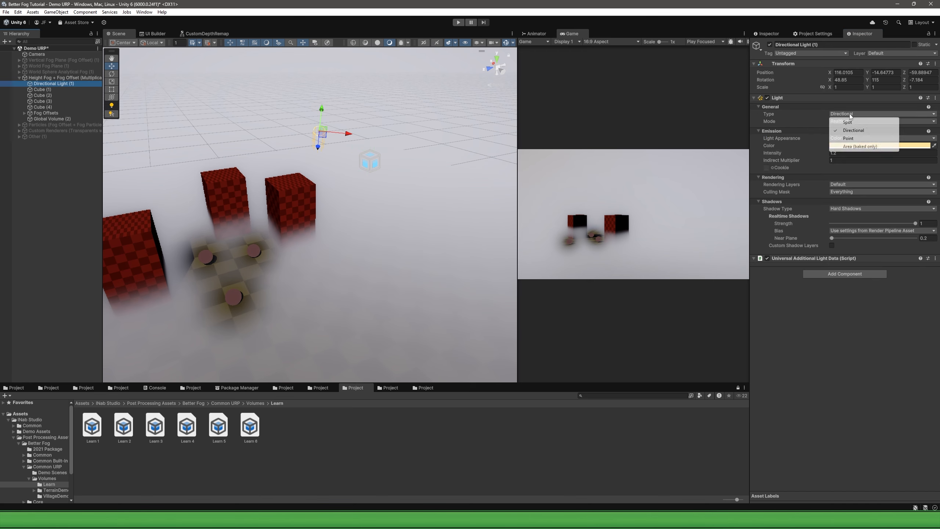
left_click(761, 101)
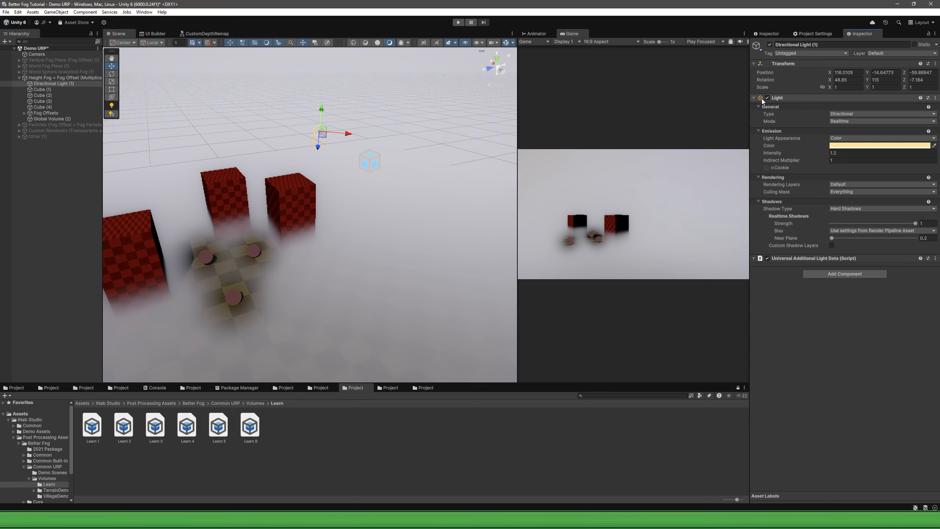
left_click(769, 45)
right_click_drag(343, 144, 387, 133)
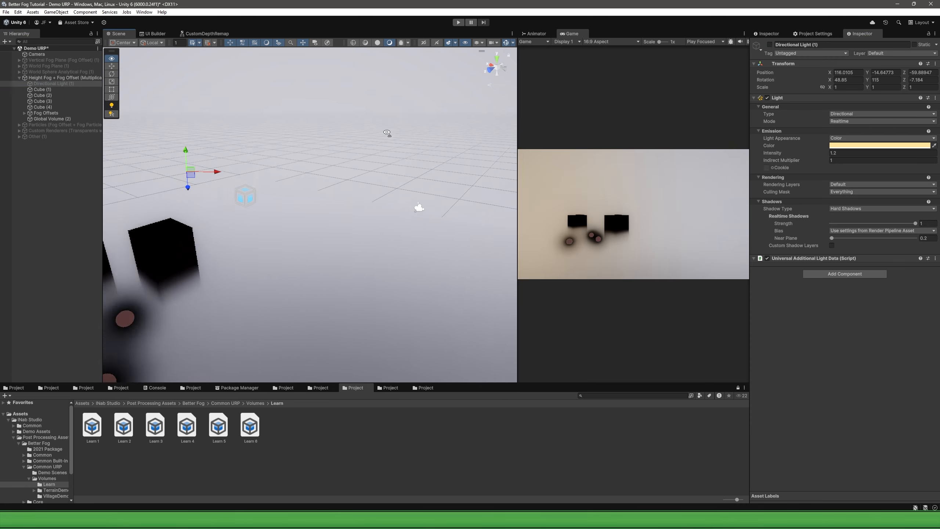
Reselect Global Volume (2) and compare the scene with Use Sun Light switched off and on.
double_click(45, 118)
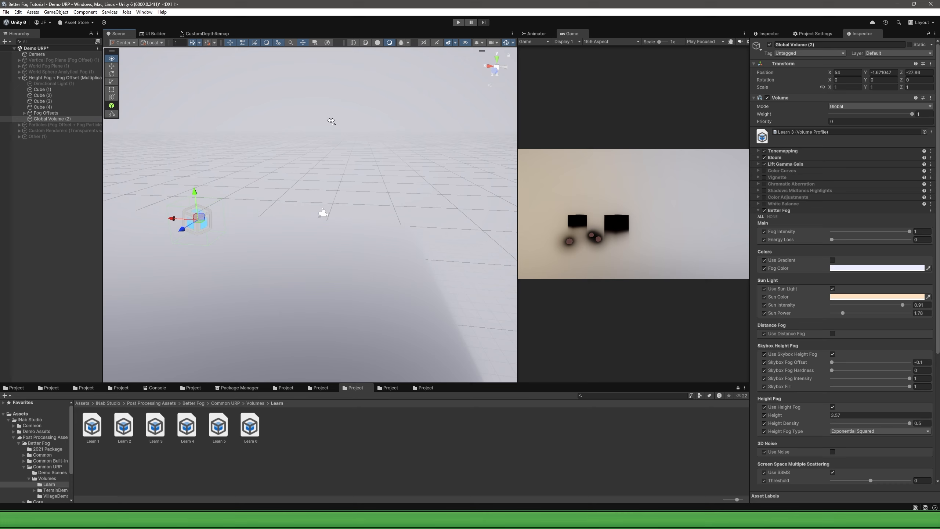
right_click_drag(331, 120, 338, 67)
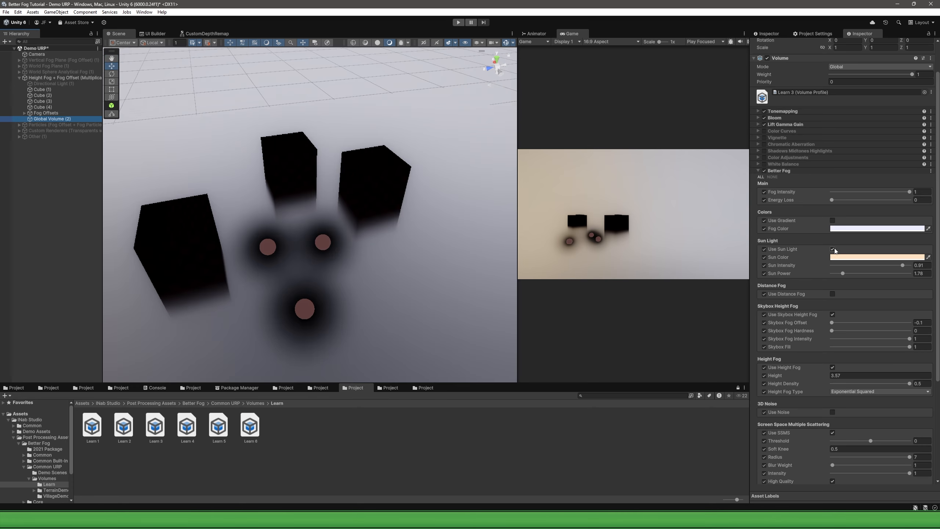
left_click(833, 249)
left_click(833, 249)
left_click(833, 249)
left_click(833, 249)
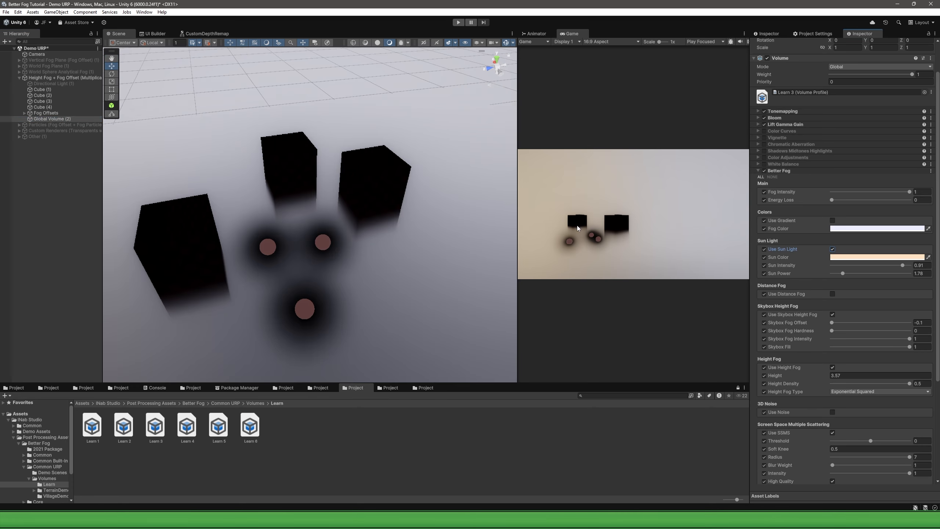
Set the Better Fog Sun Color to bright yellow, Sun Intensity to about 0.65 and Sun Power to about 3.9.
right_click_drag(428, 239, 326, 196)
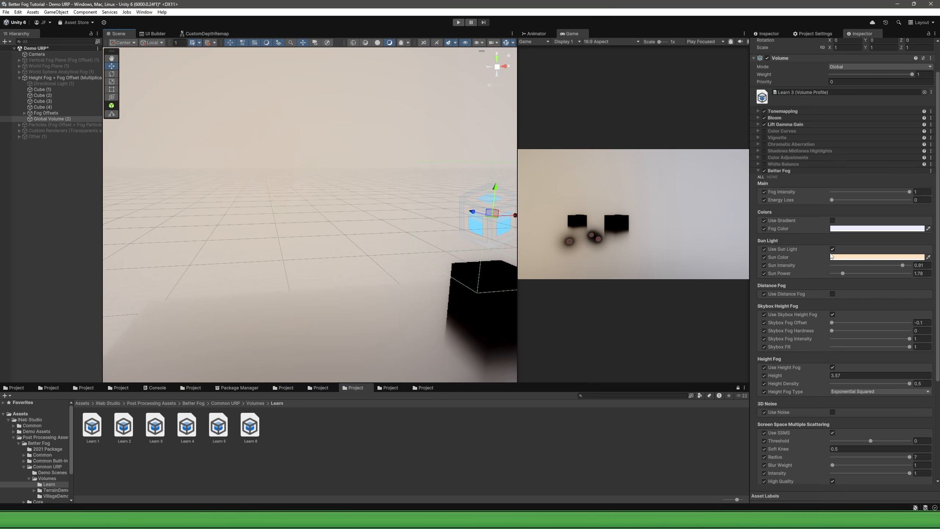
left_click(855, 258)
left_click(901, 292)
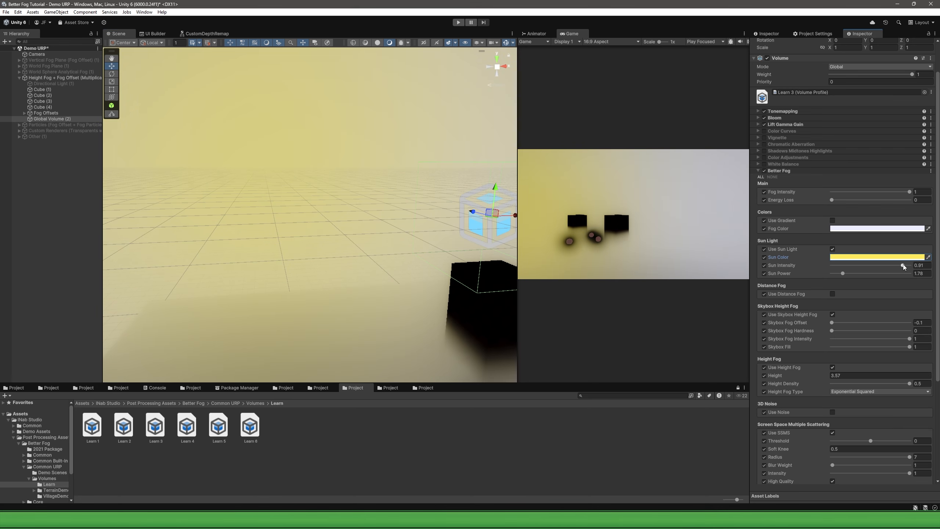
left_click_drag(902, 265, 882, 276)
left_click_drag(842, 273, 861, 274)
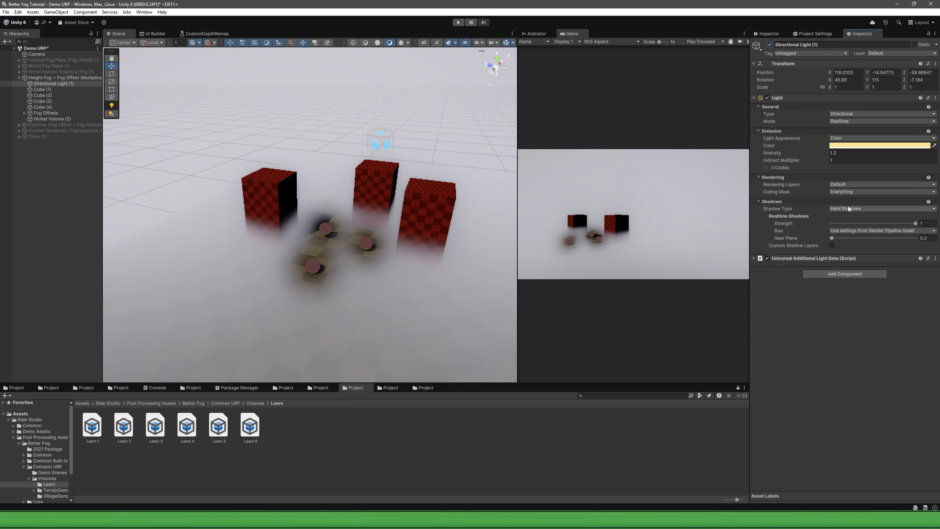
Try other light types, including Point and Area, on Directional Light (1) and return it to Directional.
left_click(847, 114)
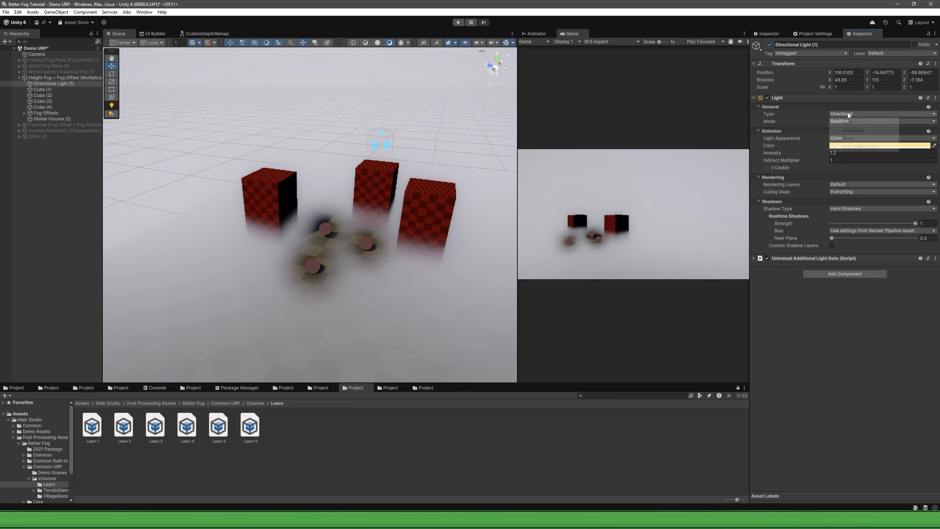
left_click(848, 122)
left_click(849, 115)
left_click(853, 130)
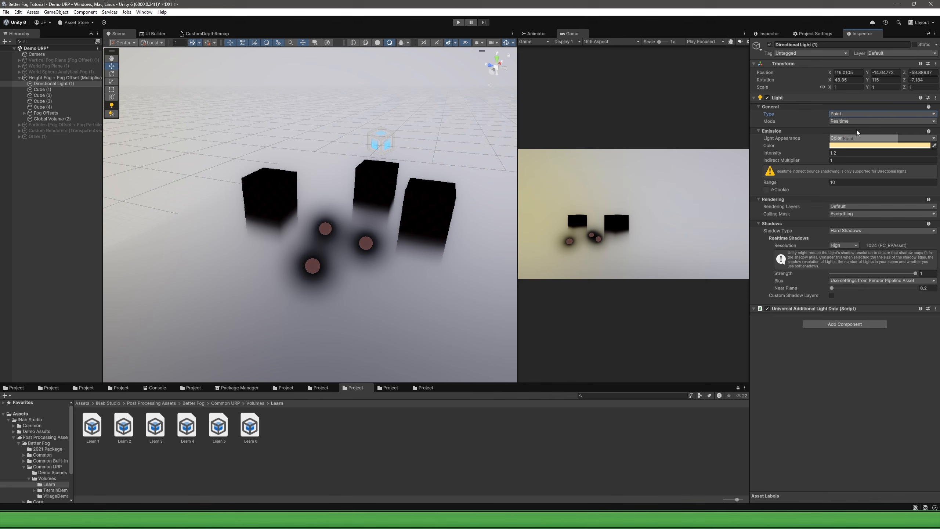
left_click(850, 114)
left_click(859, 147)
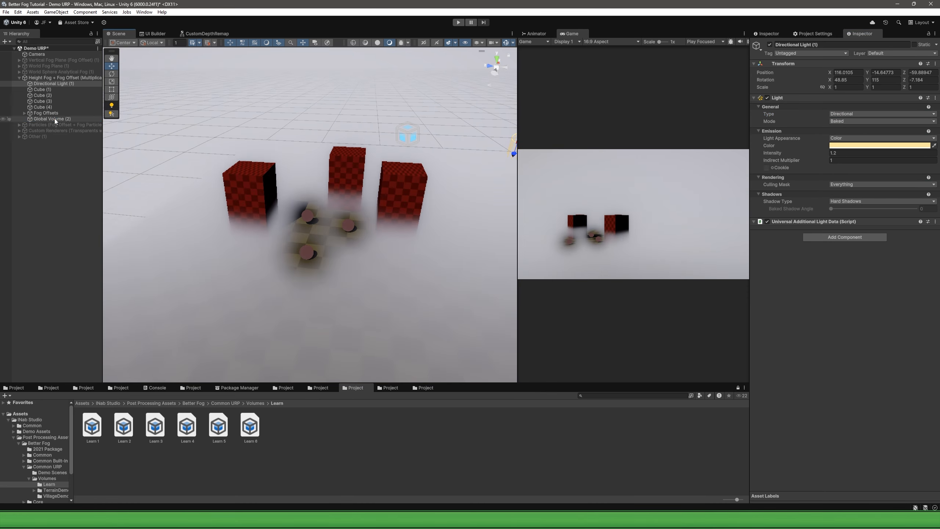
Reselect Global Volume (2) and turn off Use Sun Light on its Better Fog override.
left_click(54, 119)
scroll(851, 268, "down", 2)
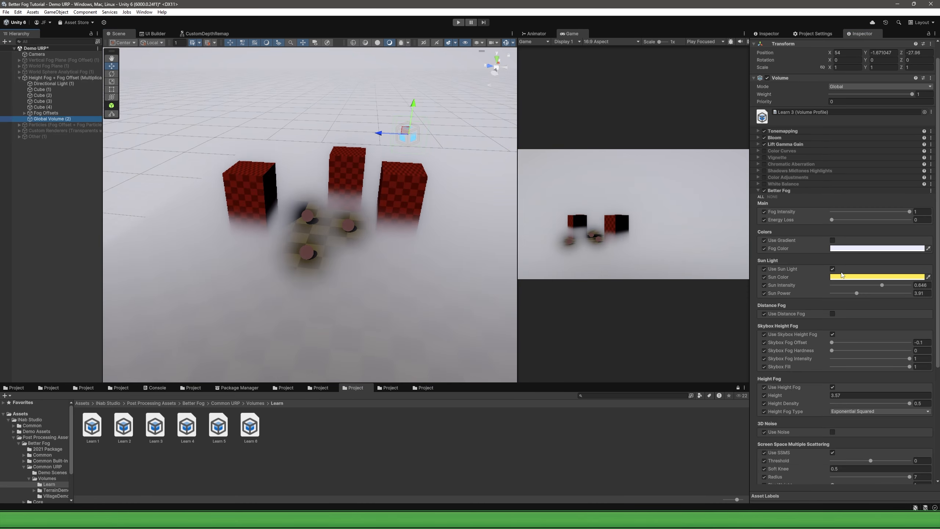
left_click(832, 270)
Enable Use Distance Fog and raise the distance Fog Density to about 0.0151.
scroll(860, 269, "down", 3)
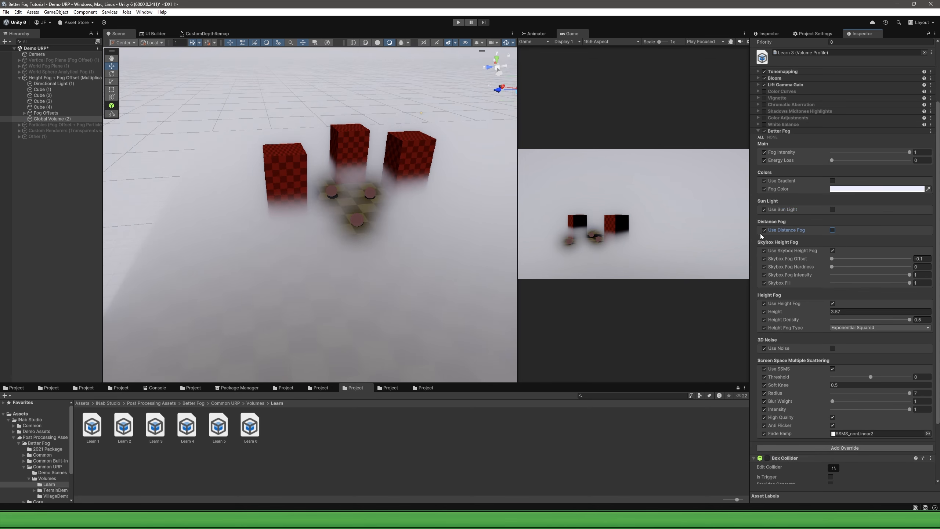
left_click(832, 230)
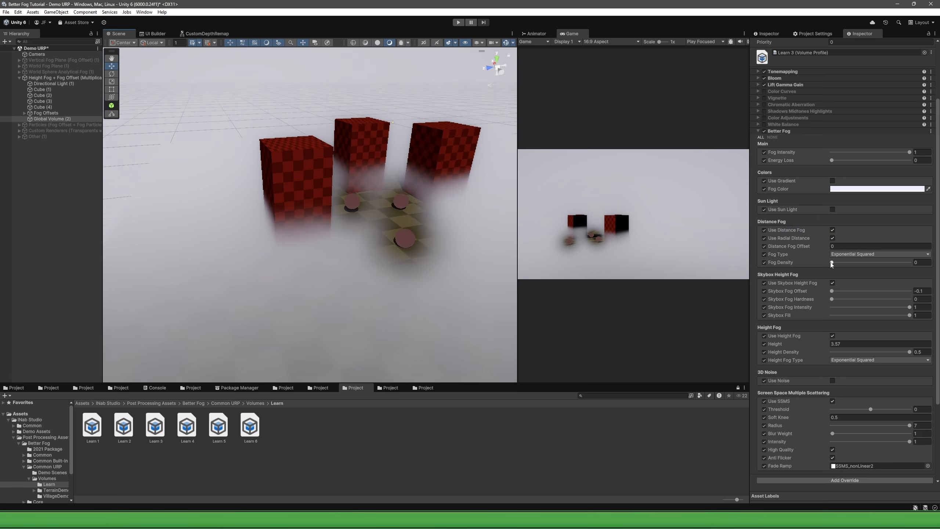
left_click_drag(831, 263, 843, 267)
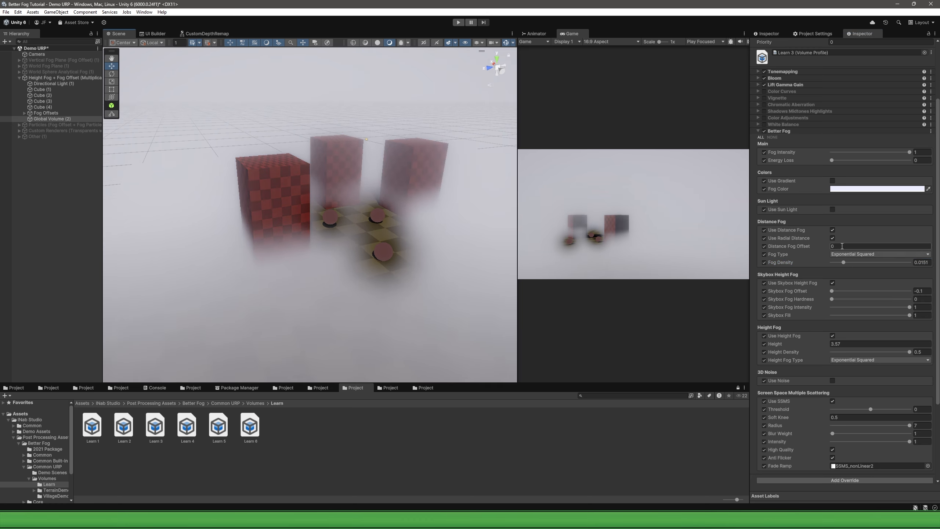
Toggle Use Radial Distance off and on repeatedly to compare the fog from different viewpoints, leaving it enabled.
left_click(832, 238)
mouse_move(370, 242)
right_mouse_down()
mouse_move(398, 225)
mouse_move(366, 222)
mouse_move(418, 215)
mouse_move(371, 229)
right_mouse_up()
key("w")
key("s")
left_click(832, 239)
left_click(832, 238)
left_click(832, 239)
key("s")
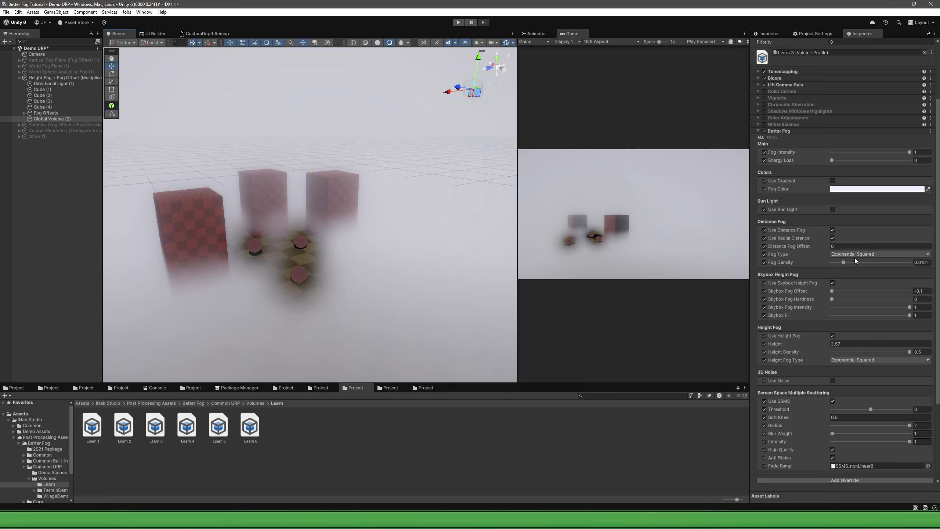
left_click(832, 238)
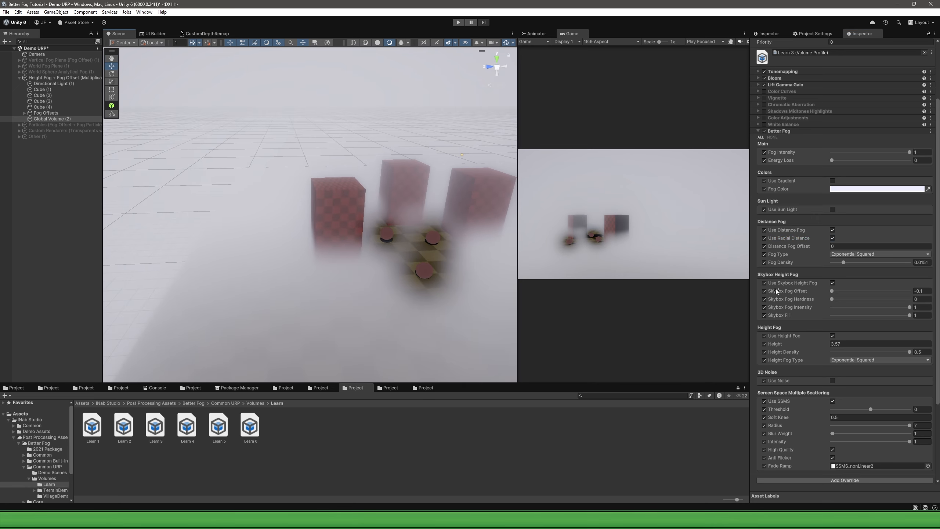
left_click(832, 238)
left_click(833, 238)
left_click(832, 238)
left_click(832, 239)
left_click(833, 239)
left_click(832, 239)
left_click(832, 239)
Set Distance Fog Offset to 5 and, after trying the exponential fog types, choose the Linear Fog Type.
right_click_drag(403, 298, 449, 286)
left_click_drag(816, 244, 740, 251)
left_click(868, 254)
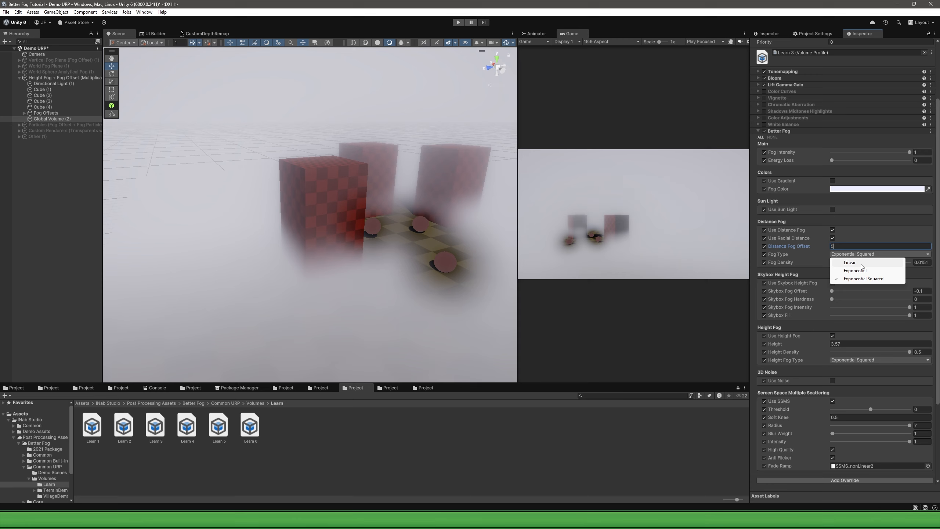
left_click(862, 262)
left_click(858, 254)
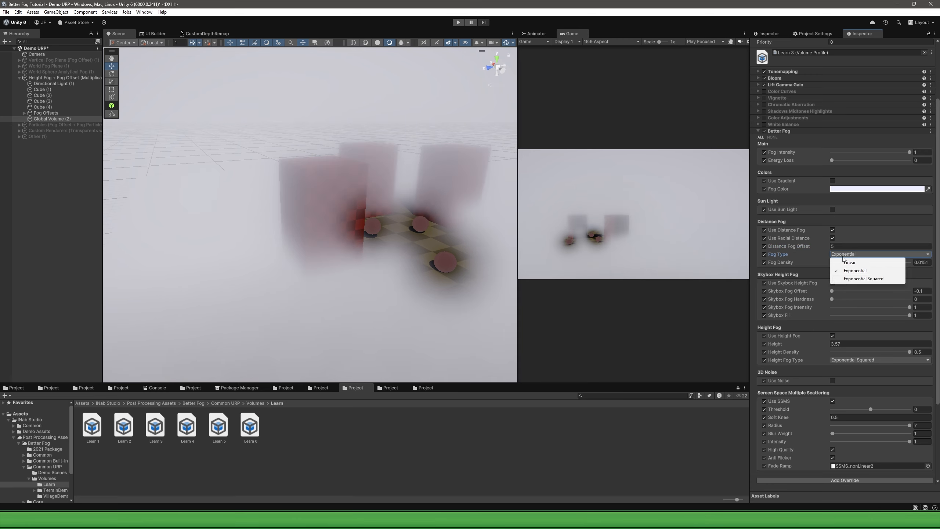
left_click(850, 278)
left_click(858, 254)
left_click(851, 259)
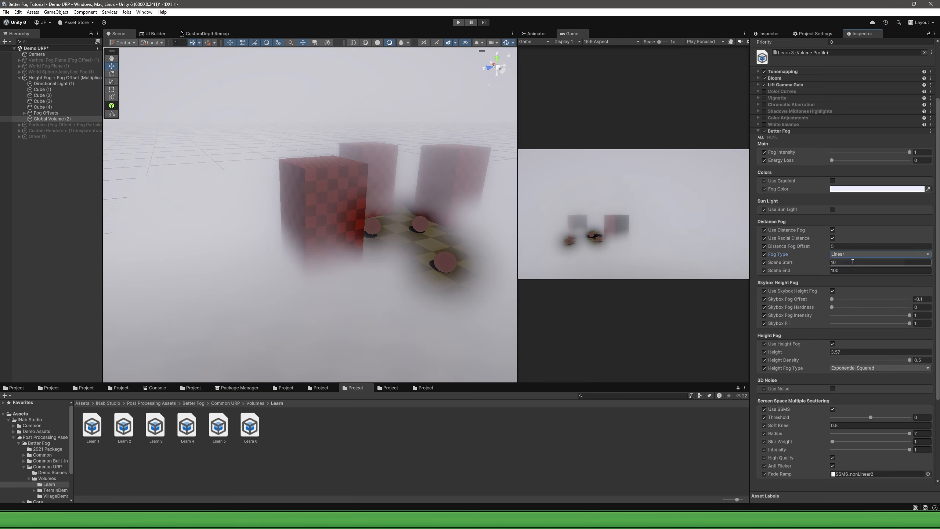
Adjust the linear distance fog's Scene Start to about 29.29 and Scene End to about 69.3.
left_click_drag(770, 264, 818, 261)
left_click_drag(829, 261, 798, 271)
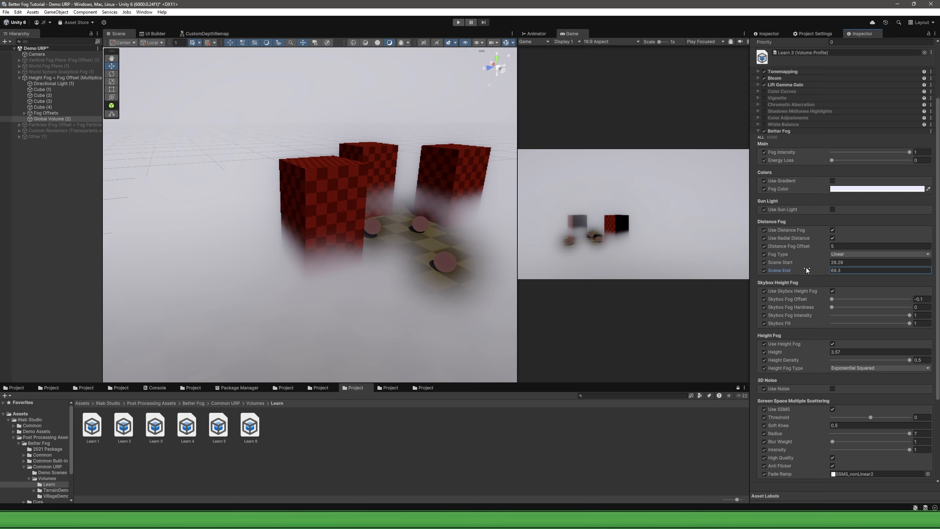
Try the Exponential distance Fog Type, choose Exponential Squared with Fog Density about 0.0084, and disable Use Distance Fog.
left_click(833, 255)
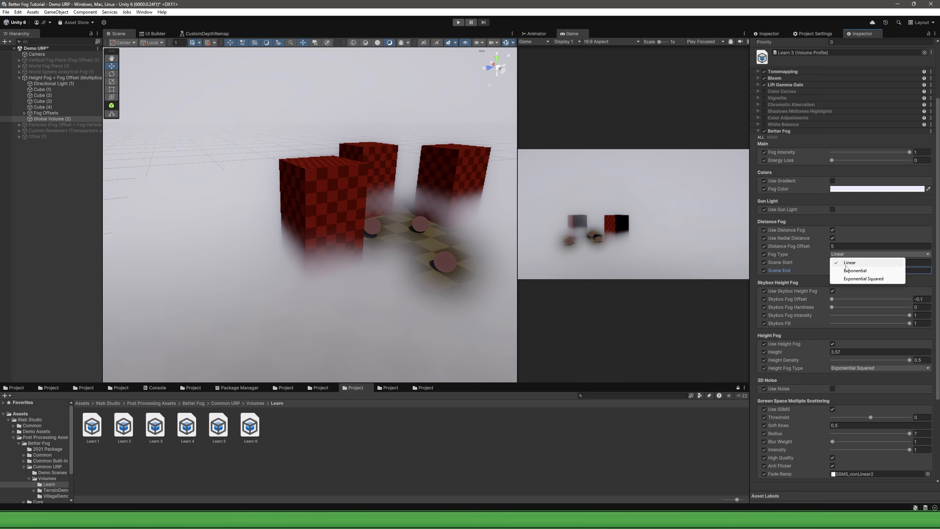
left_click(854, 271)
mouse_move(846, 261)
left_mouse_down()
mouse_move(837, 260)
mouse_move(864, 267)
mouse_move(833, 263)
left_mouse_up()
left_click(855, 254)
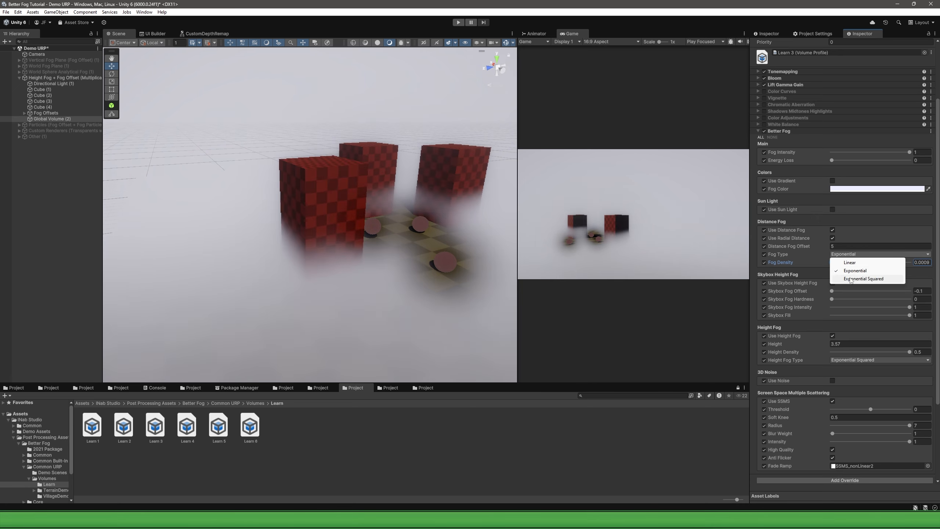
left_click(851, 278)
mouse_move(831, 262)
left_mouse_down()
mouse_move(854, 268)
mouse_move(828, 270)
left_mouse_up()
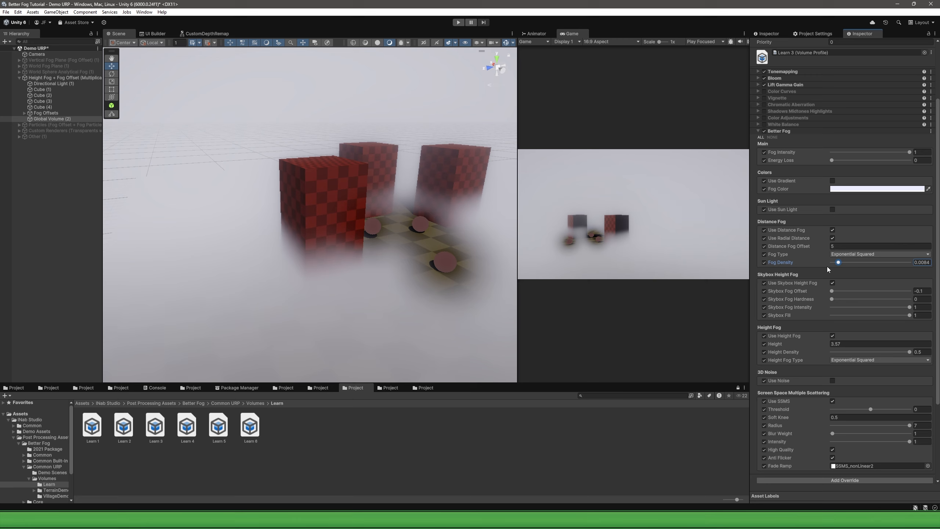
left_click(832, 229)
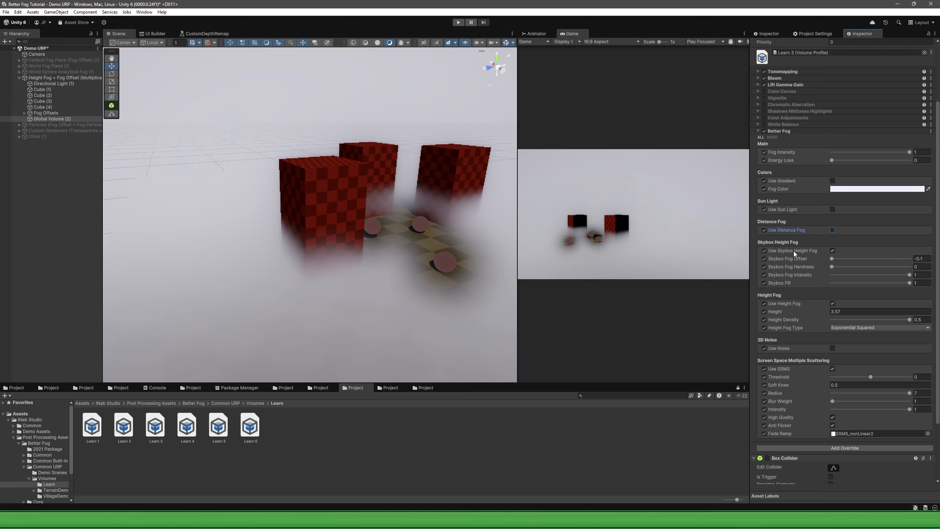
Toggle Use Skybox Height Fog from several viewpoints, briefly raising the fog Height to about 19.3, and leave skybox height fog enabled.
left_click(832, 250)
right_click_drag(444, 263, 419, 194)
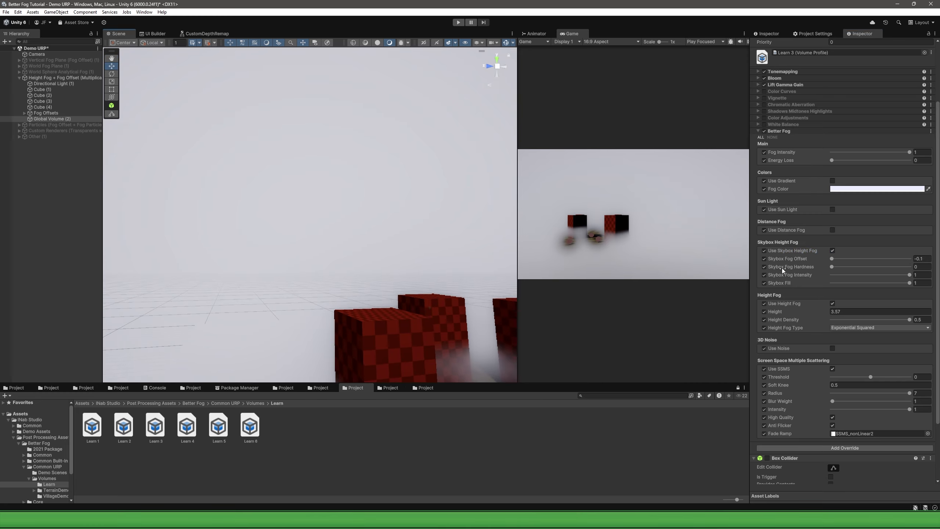
left_click(832, 250)
right_click_drag(367, 279, 341, 334)
left_click_drag(813, 278, 848, 285)
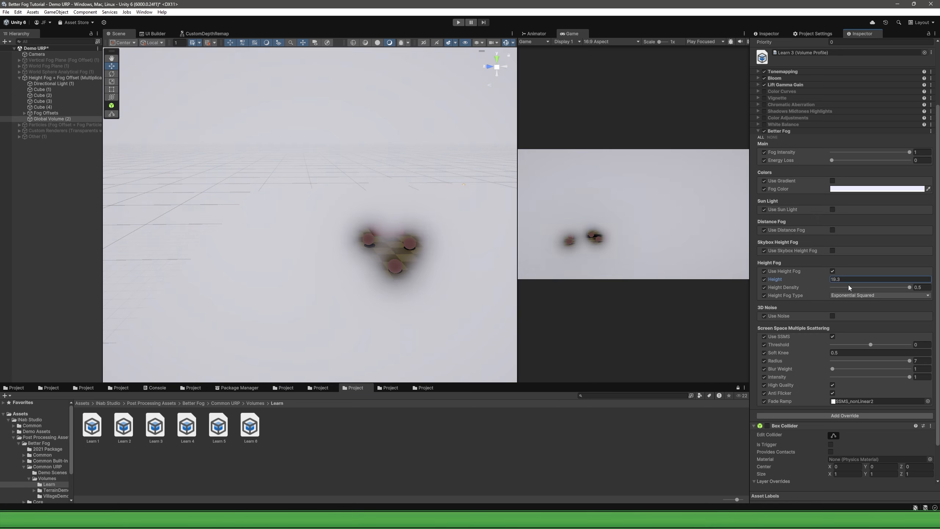
right_click_drag(467, 266, 434, 279)
left_click(832, 251)
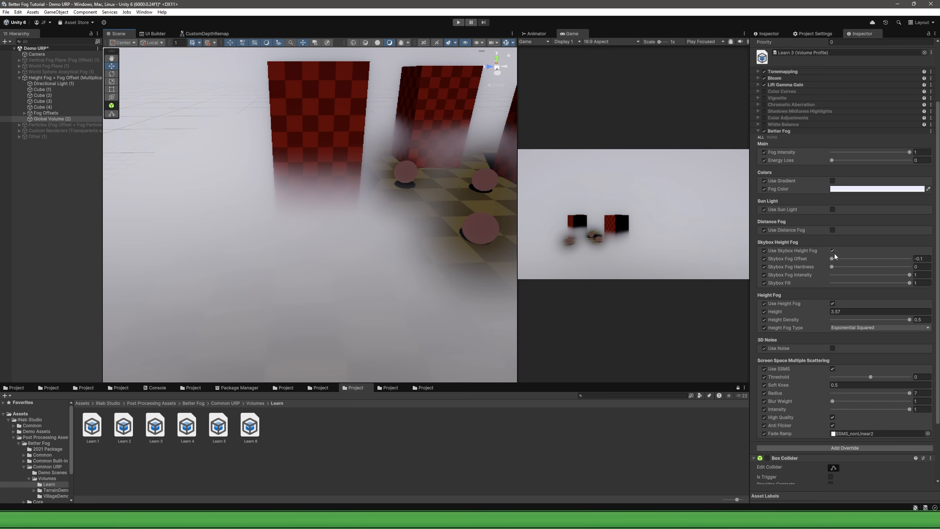
left_click(832, 251)
right_click_drag(403, 270, 455, 259)
left_click(832, 250)
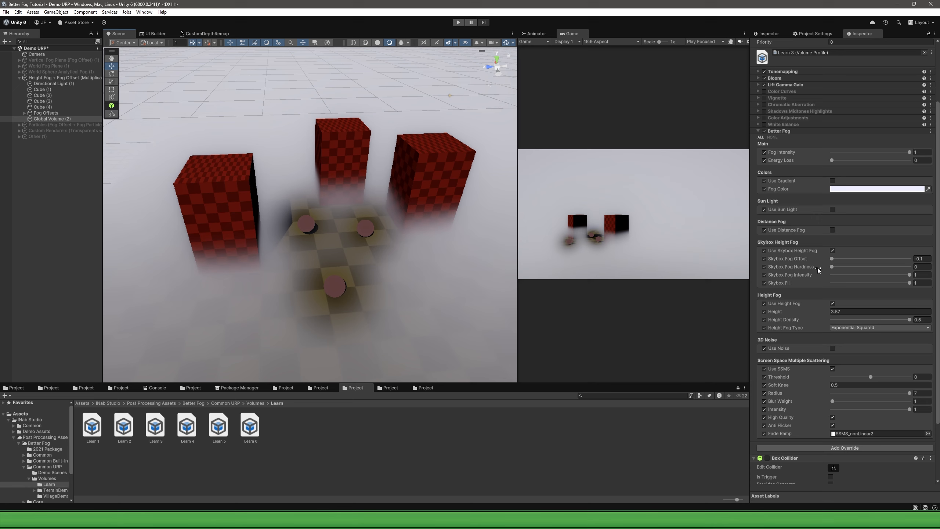
left_click(832, 251)
right_click_drag(416, 288, 359, 241)
left_click(832, 250)
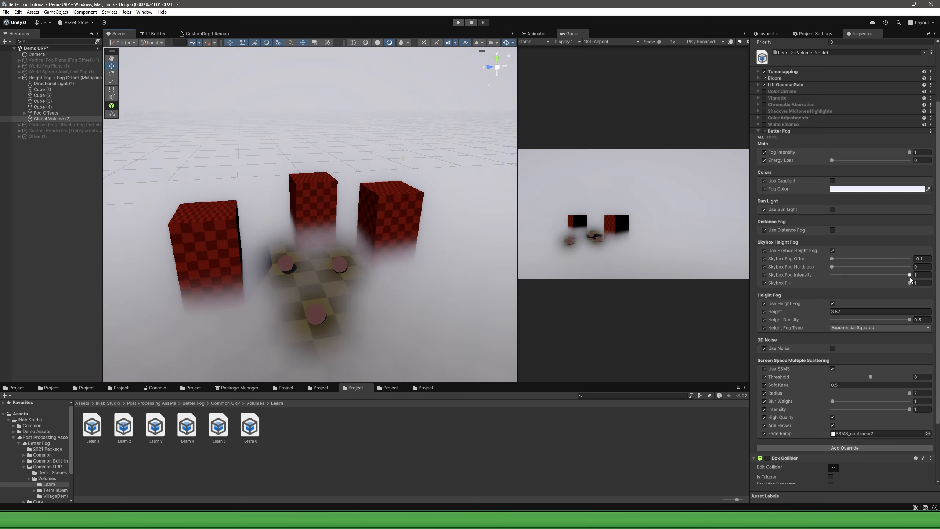
Lower Skybox Fog Intensity and Skybox Fill to 0 to compare the sky, then raise Skybox Fill to about 0.524.
left_click_drag(909, 276, 791, 274)
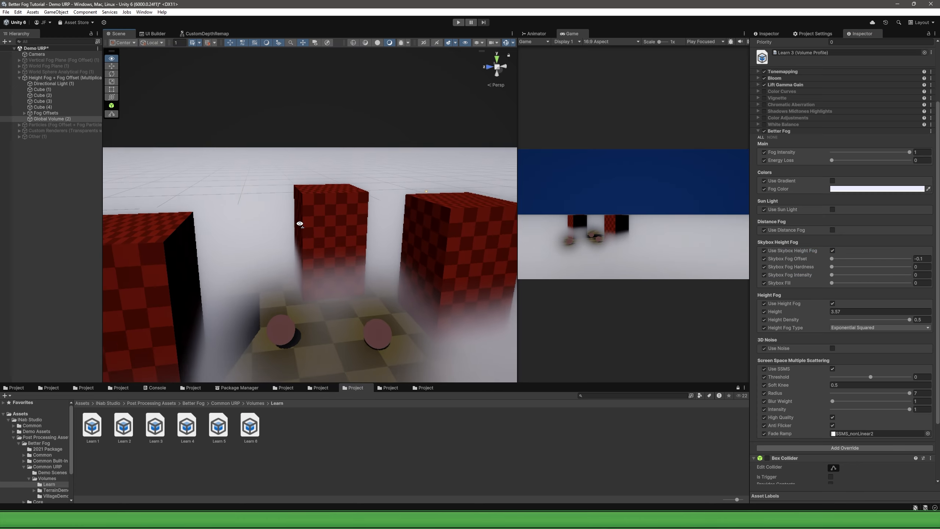
scroll(299, 223, "down", 3)
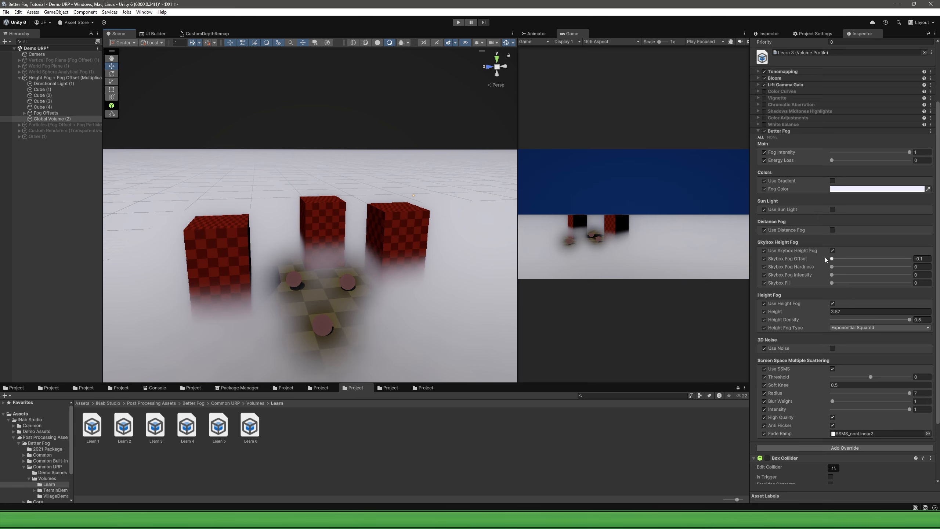
right_click_drag(425, 214, 444, 183)
left_click(831, 266)
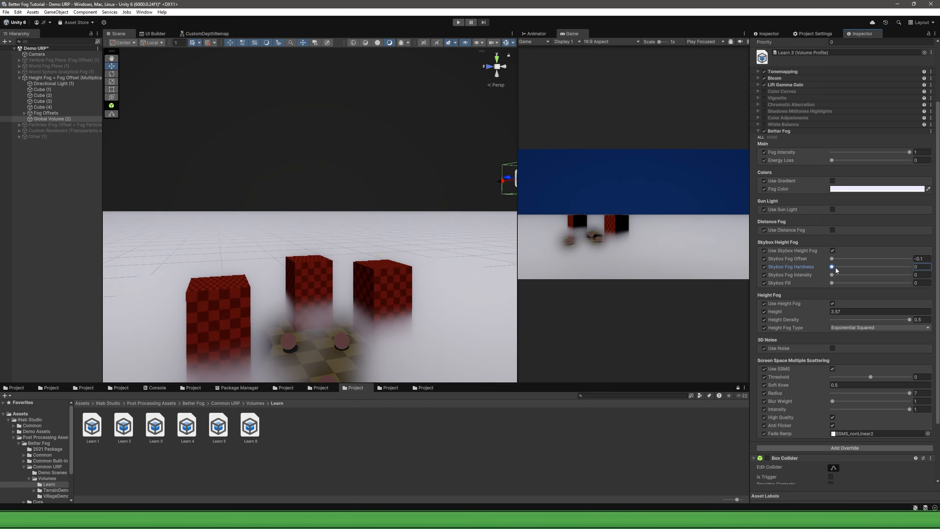
left_click_drag(833, 258, 828, 259)
left_click(831, 282)
left_click_drag(832, 288, 872, 288)
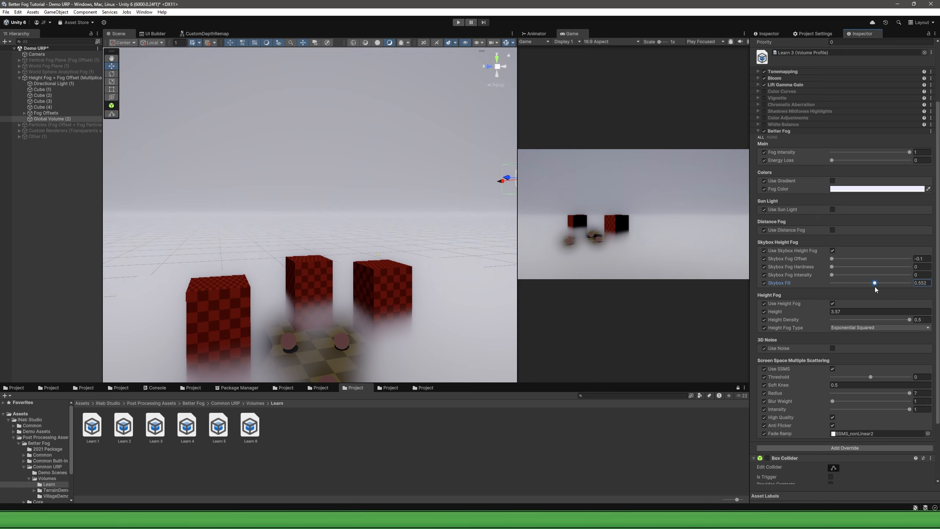
mouse_move(392, 292)
right_mouse_down()
mouse_move(394, 265)
mouse_move(357, 246)
mouse_move(388, 295)
right_mouse_up()
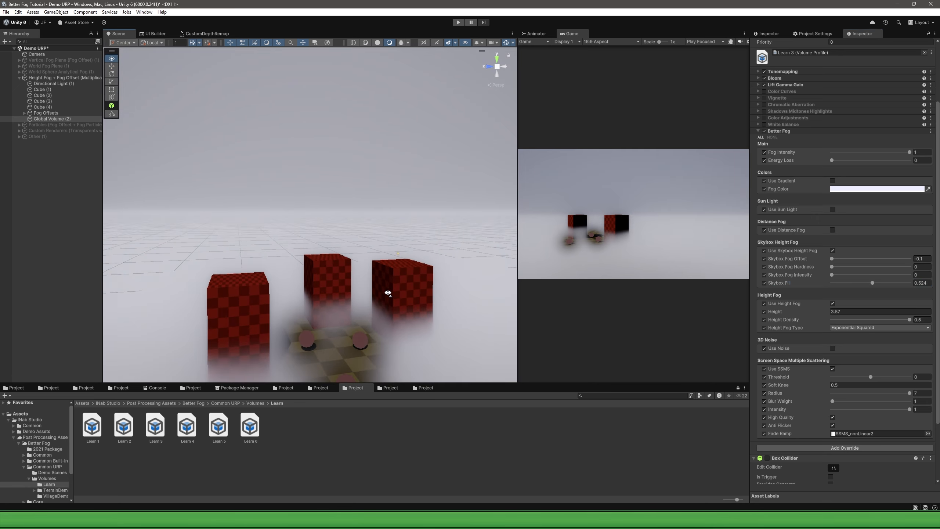
Adjust the skybox height fog to Intensity about 0.818, Fill 0.5, Hardness about 0.636 and Offset about 0.0057.
left_click(832, 275)
left_click_drag(832, 275, 895, 274)
right_click_drag(400, 266, 363, 237)
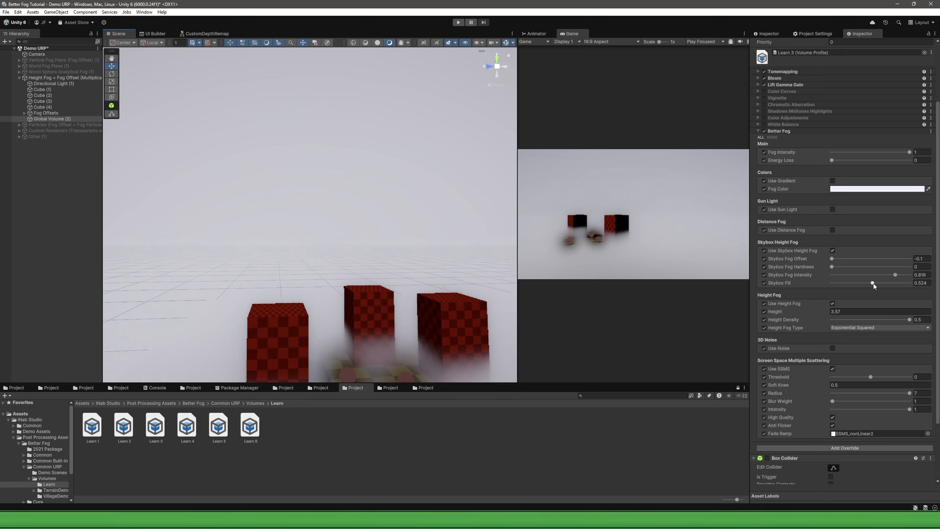
left_click_drag(873, 283, 870, 283)
left_click(831, 266)
mouse_move(834, 270)
left_mouse_down()
mouse_move(901, 272)
mouse_move(809, 283)
mouse_move(916, 289)
mouse_move(808, 280)
mouse_move(882, 270)
mouse_move(836, 259)
mouse_move(888, 259)
mouse_move(834, 262)
mouse_move(880, 269)
mouse_move(829, 274)
left_mouse_up()
right_click_drag(363, 244, 389, 247)
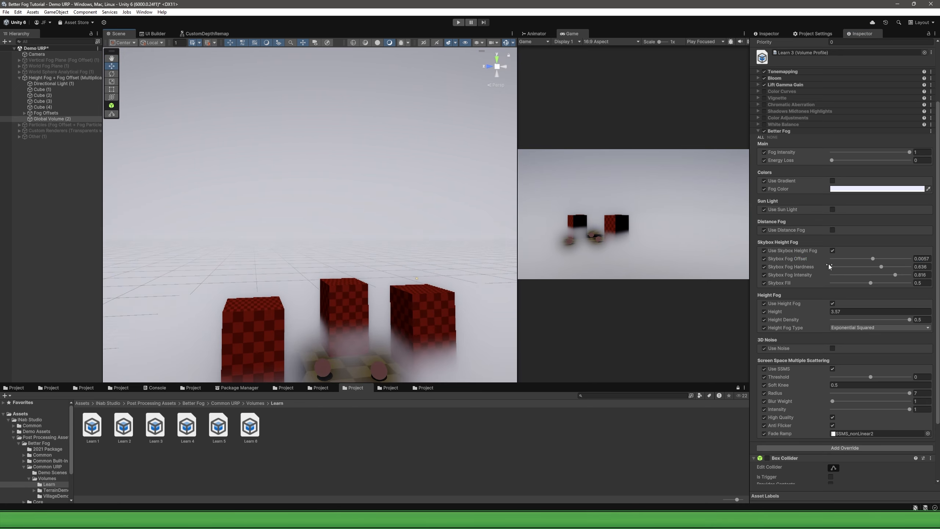
Disable Use Skybox Height Fog and try height fog Height values of 0 and 1.
scroll(832, 251, "down", 1)
left_click(832, 230)
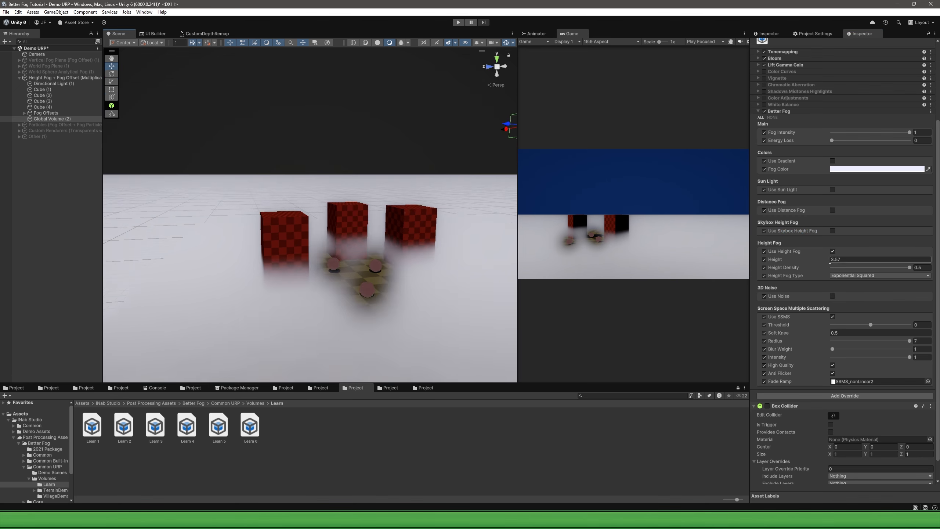
type("0")
right_click_drag(370, 241, 483, 218)
left_click(847, 259)
type("1")
right_click_drag(434, 262, 422, 231)
Set the fog Height to 10 after trying 5, and lower Height Density to about 0.264.
type("5")
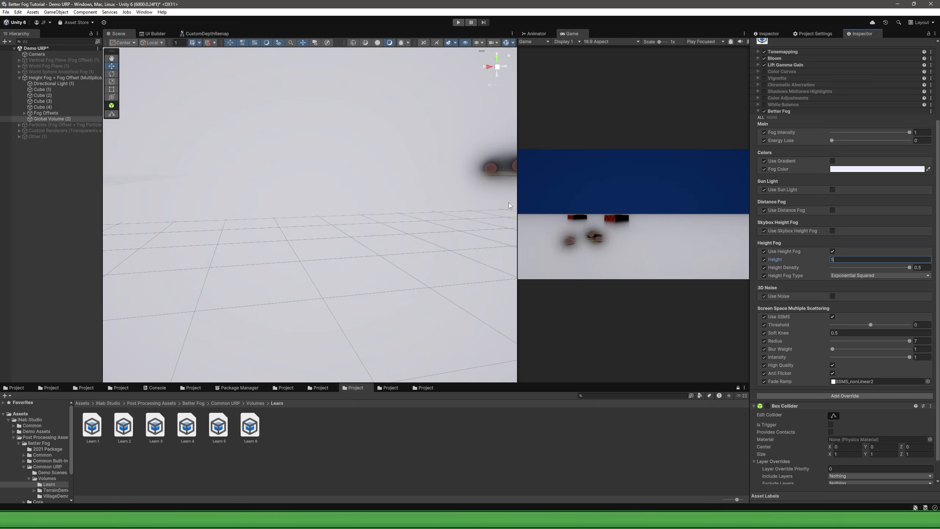
right_click_drag(509, 204, 249, 181)
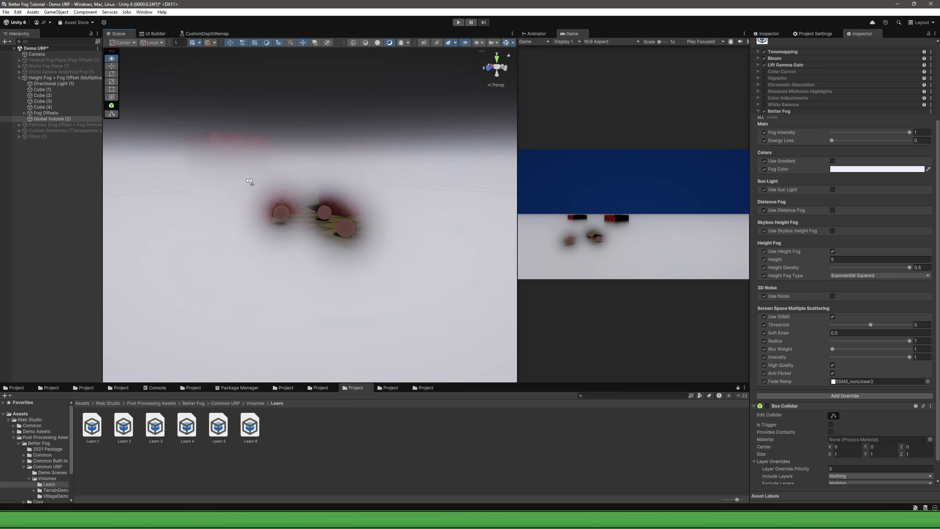
type("10")
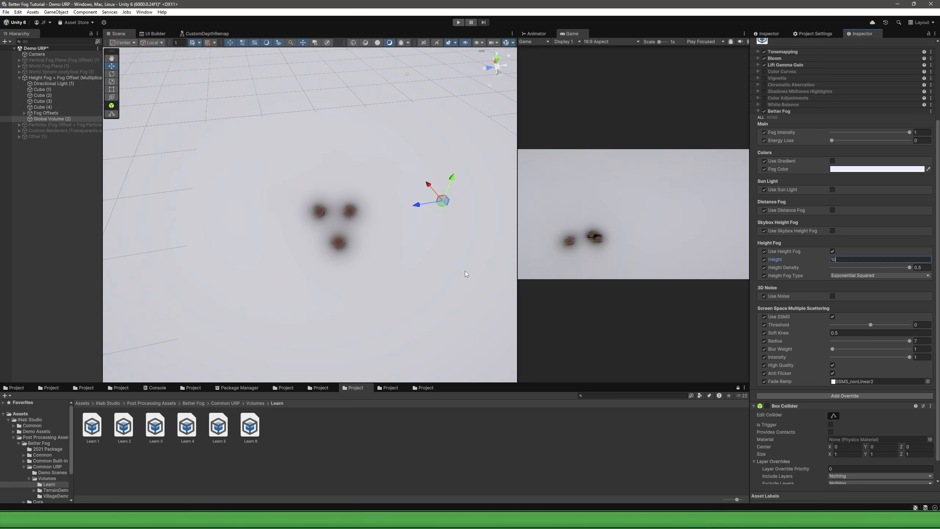
key("Return")
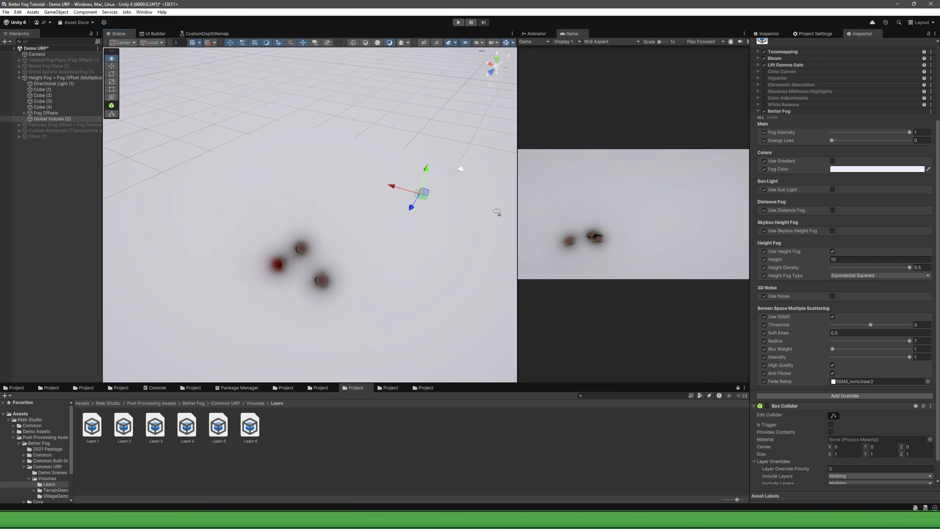
right_click_drag(497, 211, 317, 243)
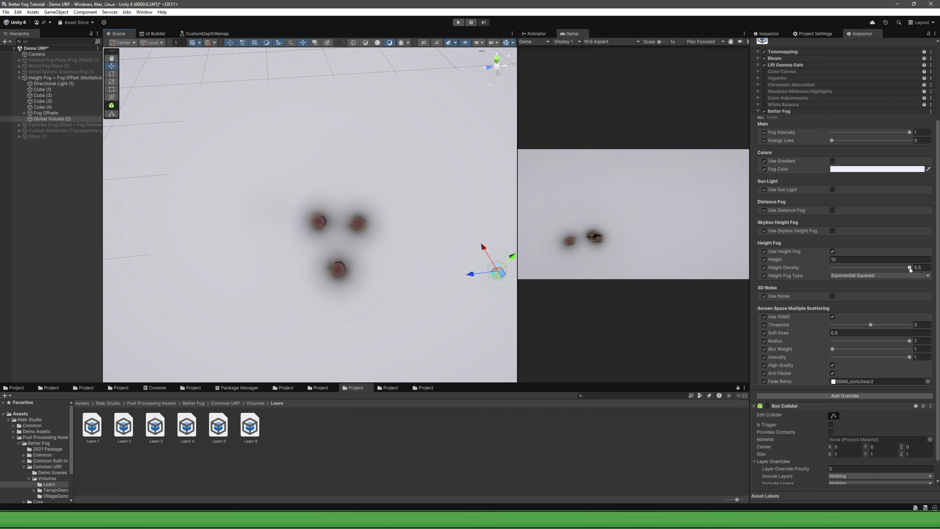
left_click_drag(910, 268, 878, 270)
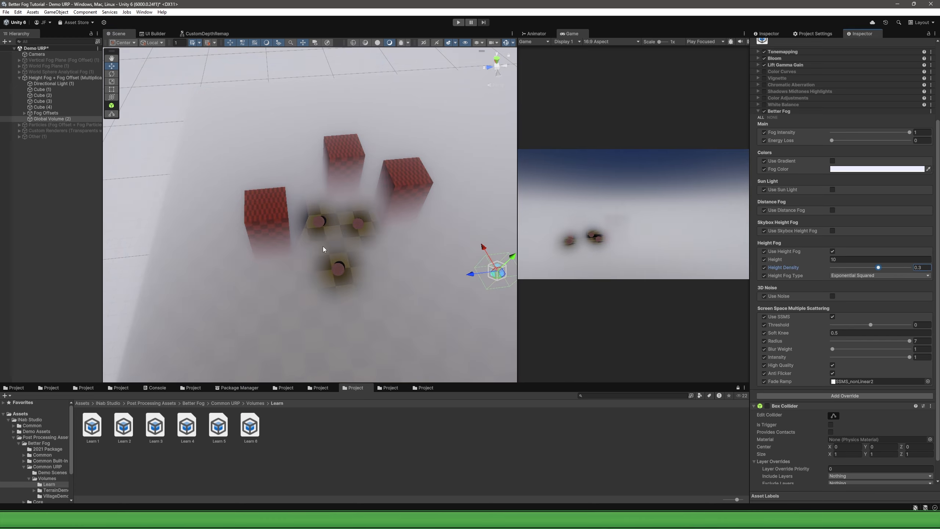
right_click_drag(323, 247, 344, 204)
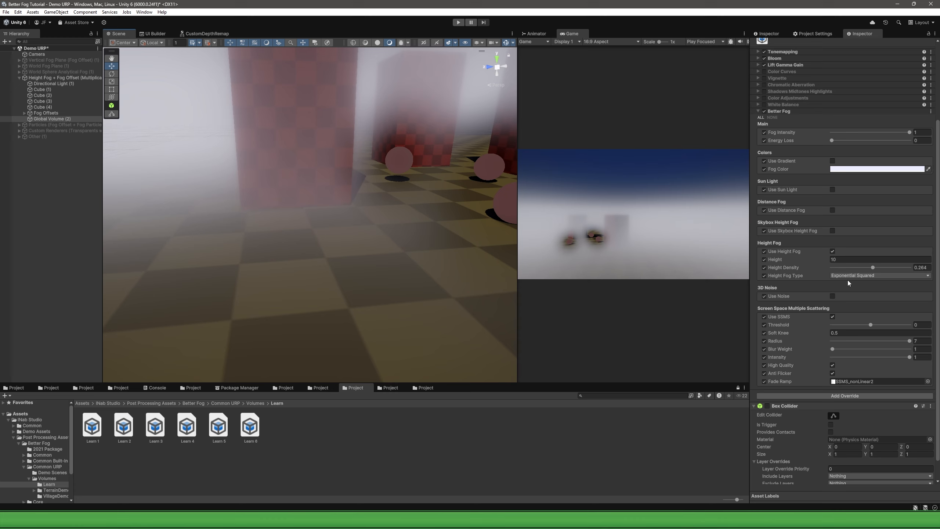
Switch Height Fog Type between Exponential and Exponential Squared to compare them, leaving Exponential Squared selected.
left_click(850, 274)
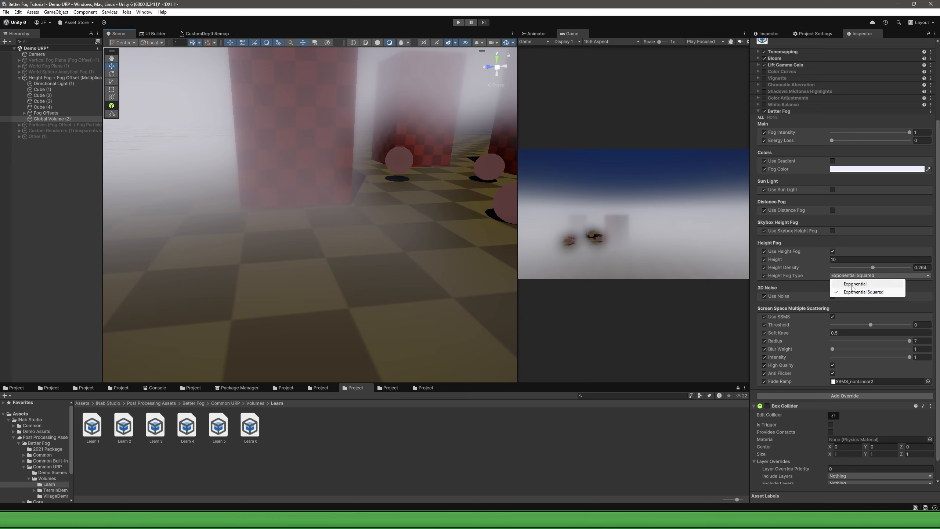
left_click(852, 285)
left_click(850, 276)
left_click(859, 293)
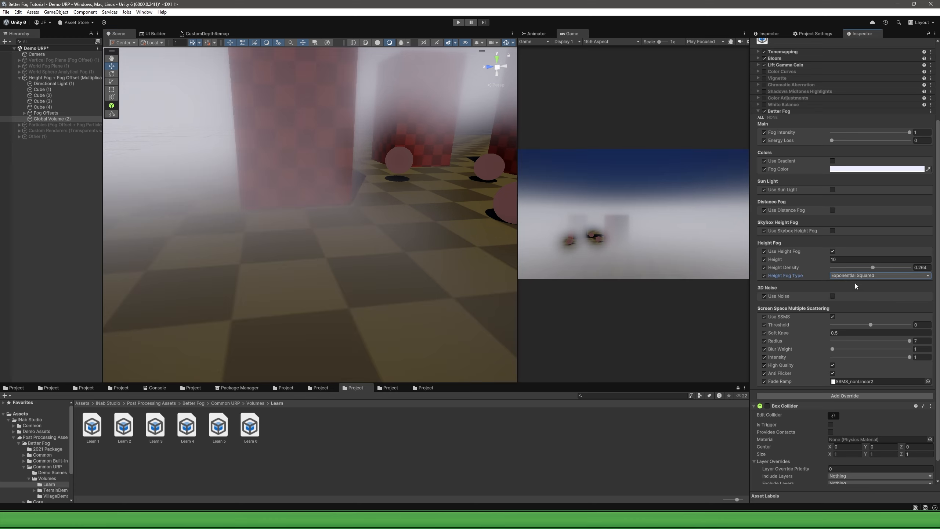
left_click(855, 276)
left_click(856, 283)
right_click_drag(292, 242, 255, 217)
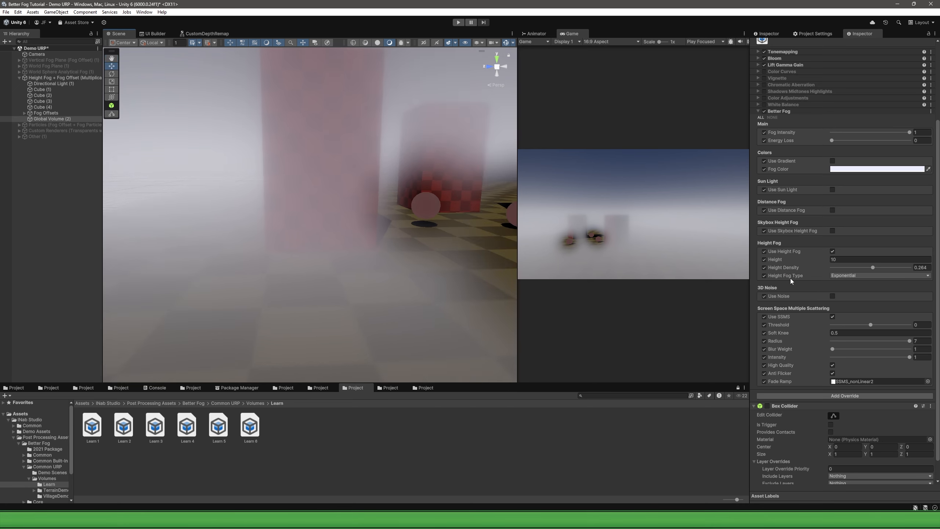
left_click(846, 276)
left_click(862, 292)
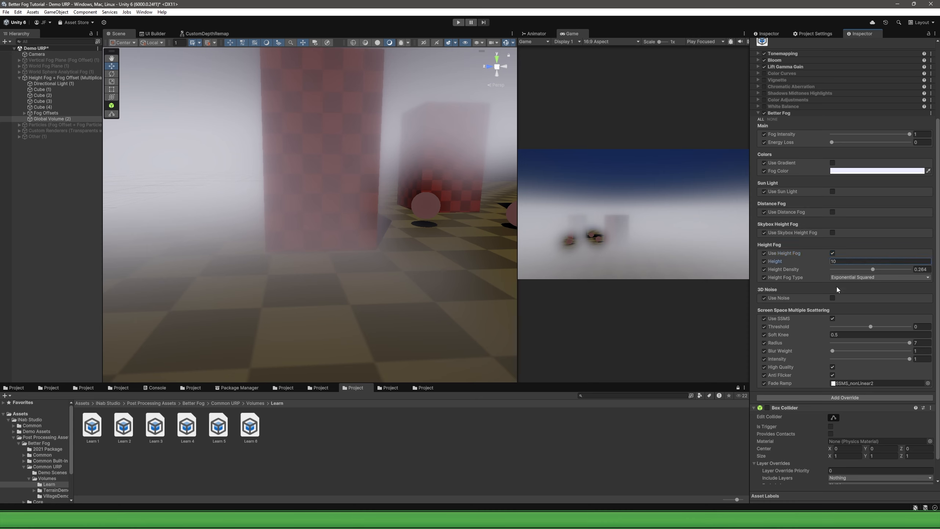
Enable Use Noise in the 3D Noise settings and view the whole checkered platform with its cubes from above.
scroll(816, 301, "down", 2)
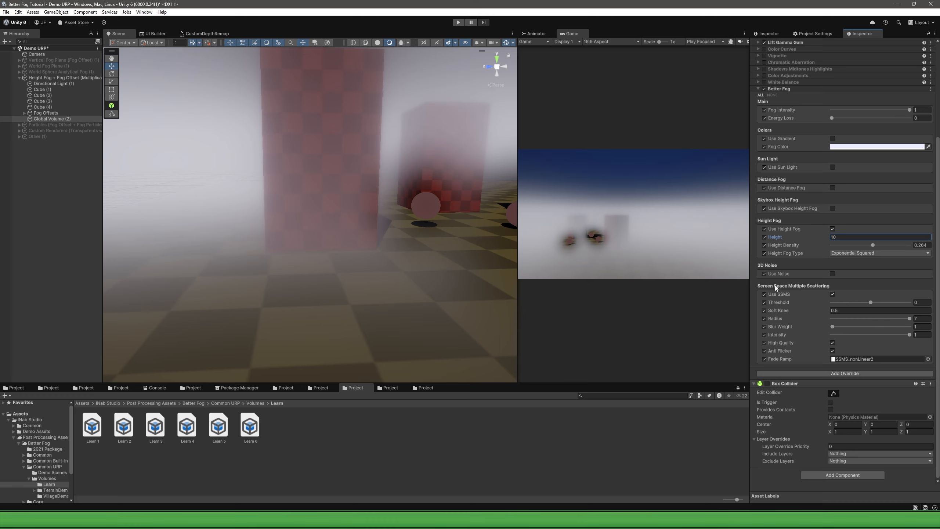
left_click(833, 275)
key("s")
right_click_drag(364, 245, 382, 263)
key("s")
key("s")
key("s")
key("a")
key("d")
key("w")
key("d")
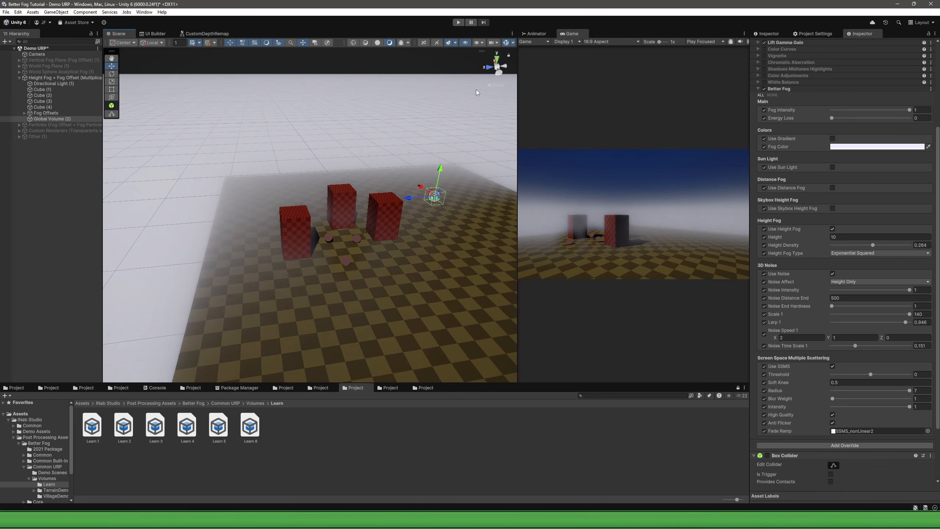
Start Play mode to animate the fog noise and set Noise Affect to Both.
left_click(458, 23)
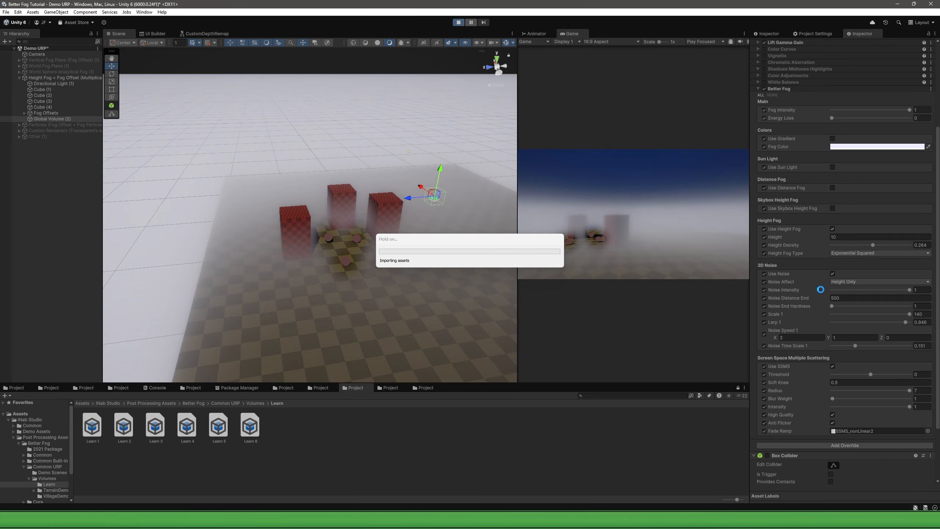
scroll(790, 327, "down", 3)
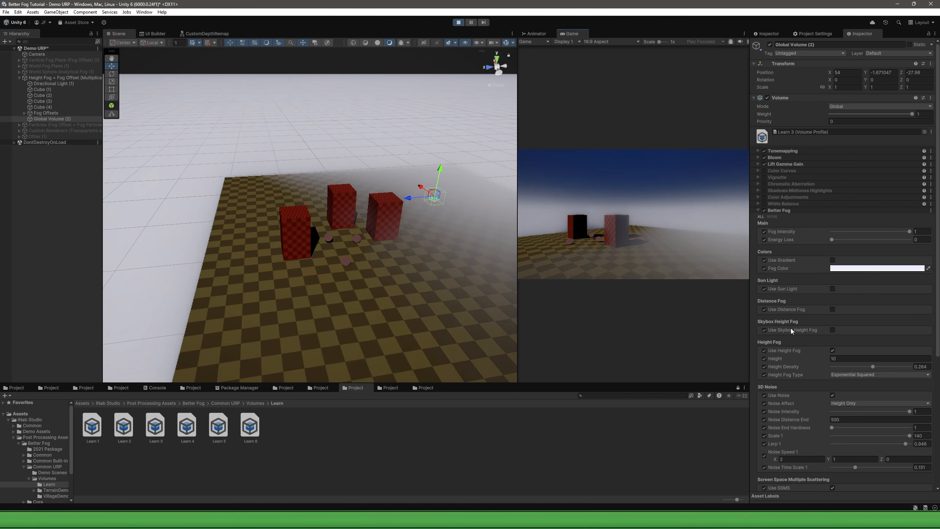
left_click(862, 224)
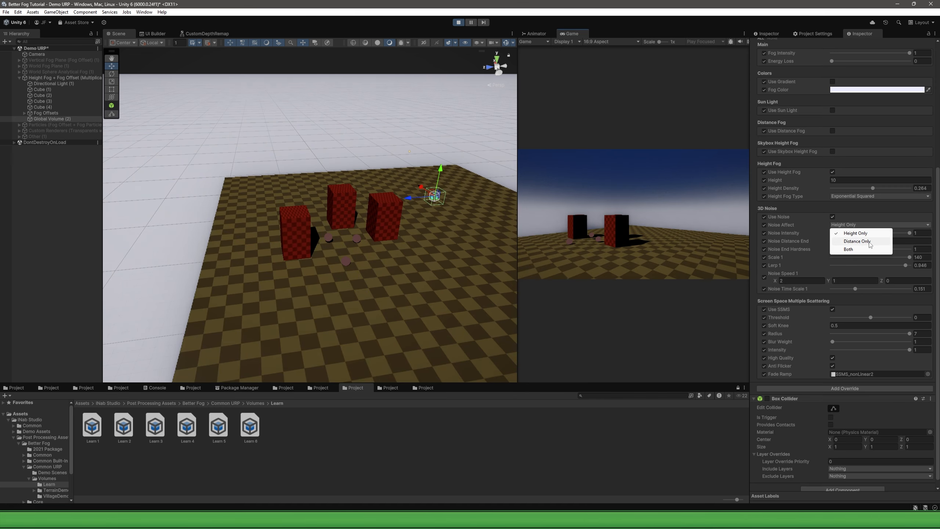
left_click(848, 249)
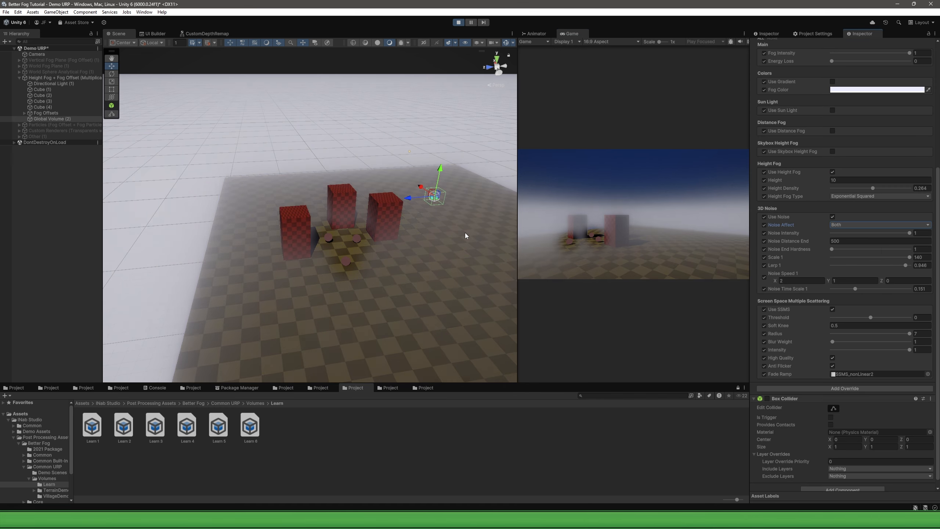
left_click_drag(464, 232, 383, 222, "alt")
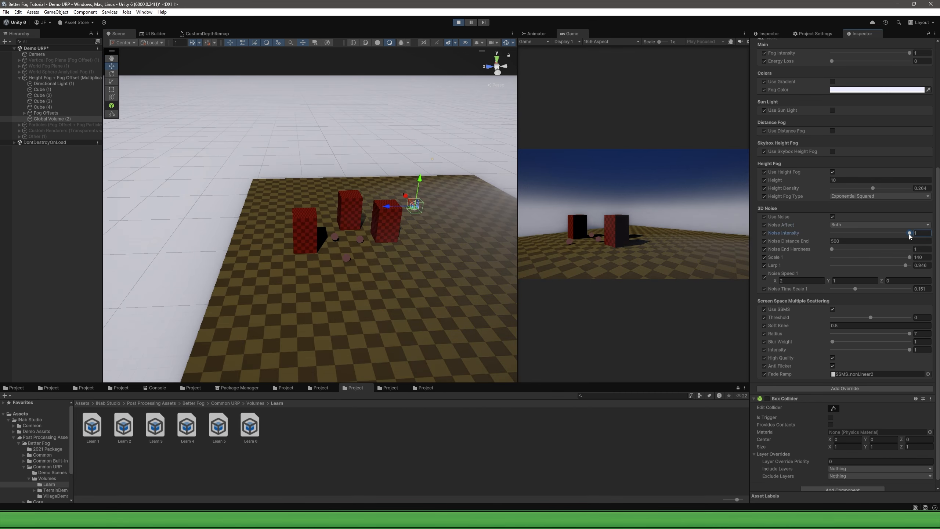
Lower the fog's Noise Intensity to about 0.665 and set Noise Distance End to 25.
left_click_drag(909, 233, 883, 233)
left_click(862, 241)
type("25")
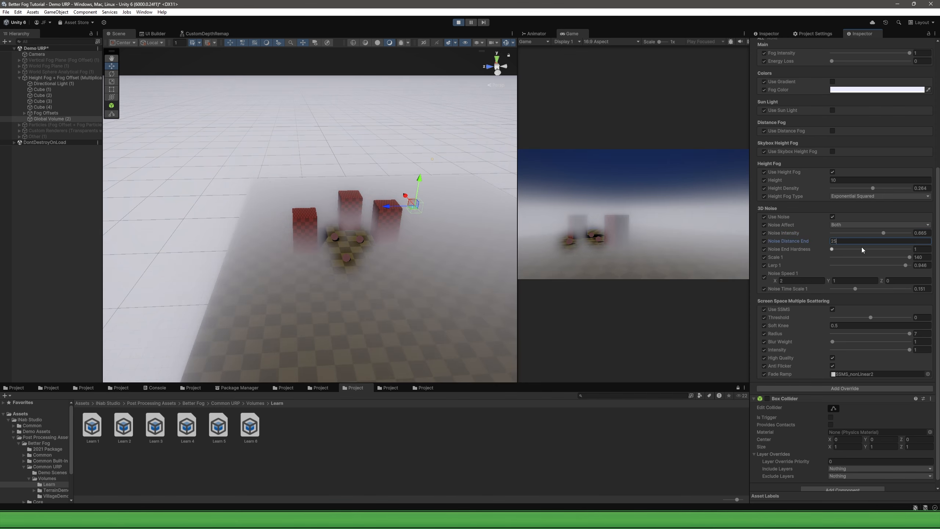
Try a higher Noise End Hardness, leaving it at 1, and reduce the noise Scale 1 to 5.
left_click_drag(831, 249, 838, 252)
left_click_drag(875, 257, 812, 252)
left_click(830, 258)
left_click(385, 249)
right_click_drag(386, 248, 488, 268)
mouse_move(831, 257)
left_mouse_down()
mouse_move(905, 269)
mouse_move(896, 258)
mouse_move(832, 263)
left_mouse_up()
Compare Lerp 1 at about 0.097 with a higher blend, leaving it at about 0.904.
right_click_drag(306, 258, 357, 260)
key("s")
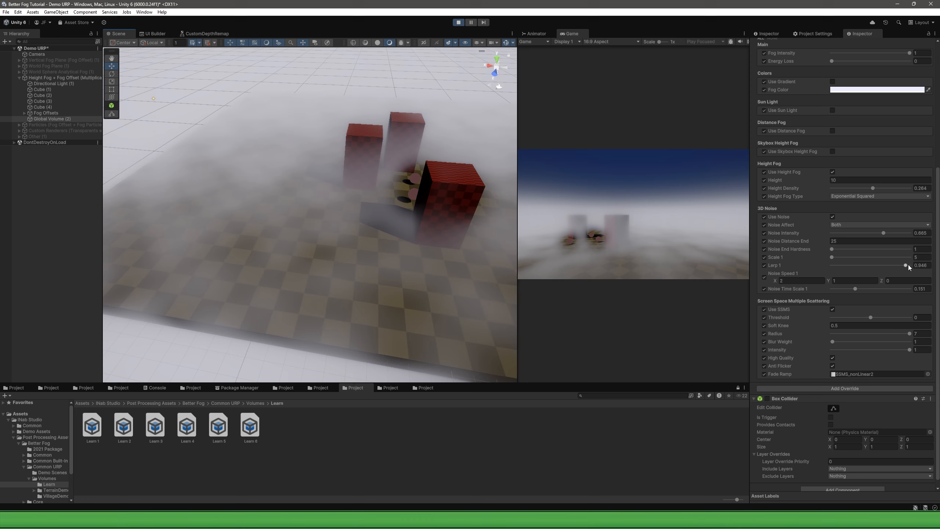
left_click_drag(905, 265, 840, 274)
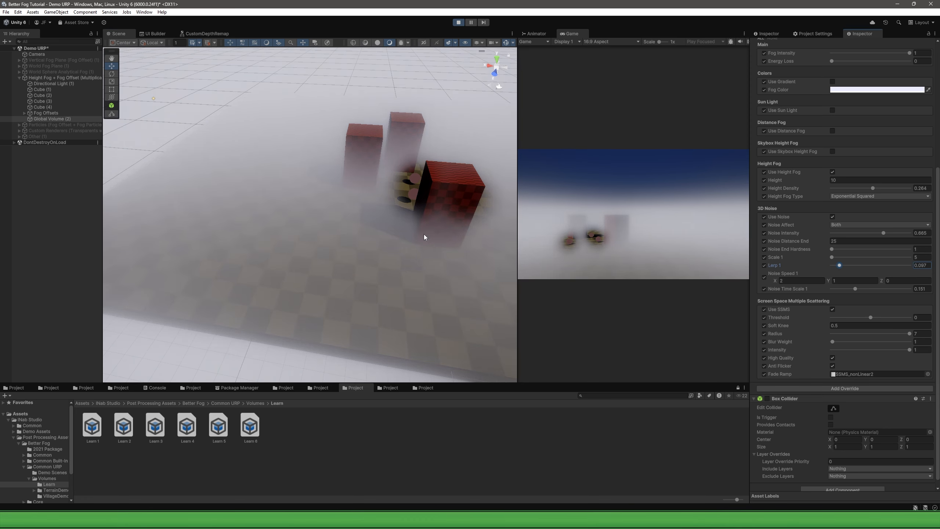
key("ctrl+z")
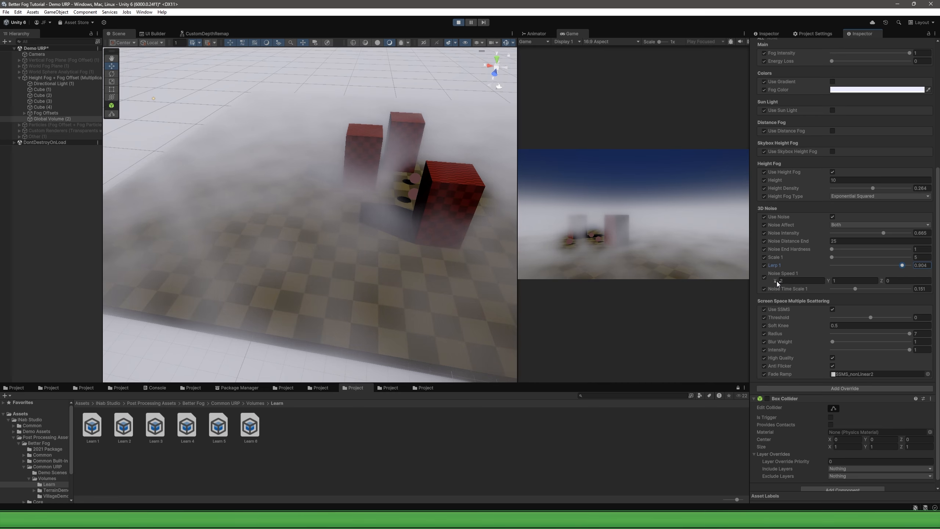
Set Noise Speed 1 to about X 30.8, Y 1.3, Z 0.71 and lower Noise Time Scale 1 to about 0.038.
left_click_drag(776, 281, 890, 282)
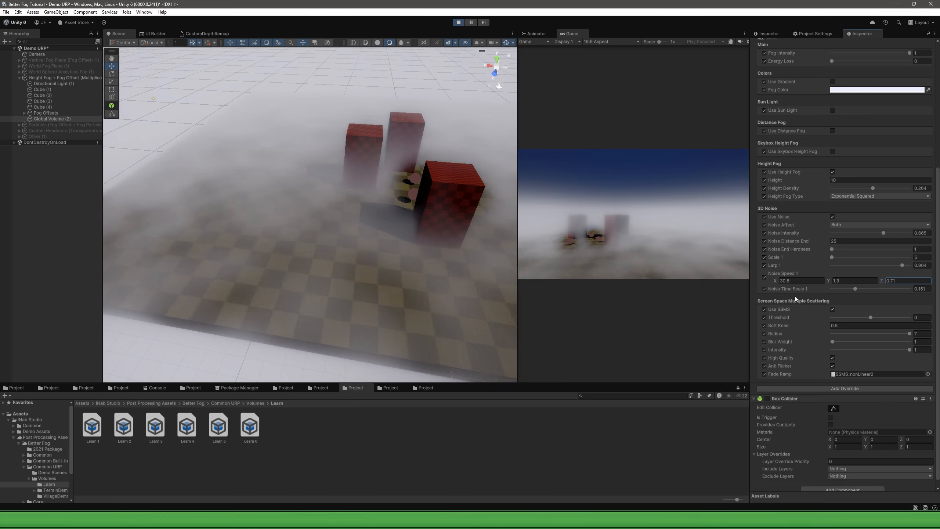
mouse_move(855, 289)
left_mouse_down()
mouse_move(909, 290)
mouse_move(838, 290)
left_mouse_up()
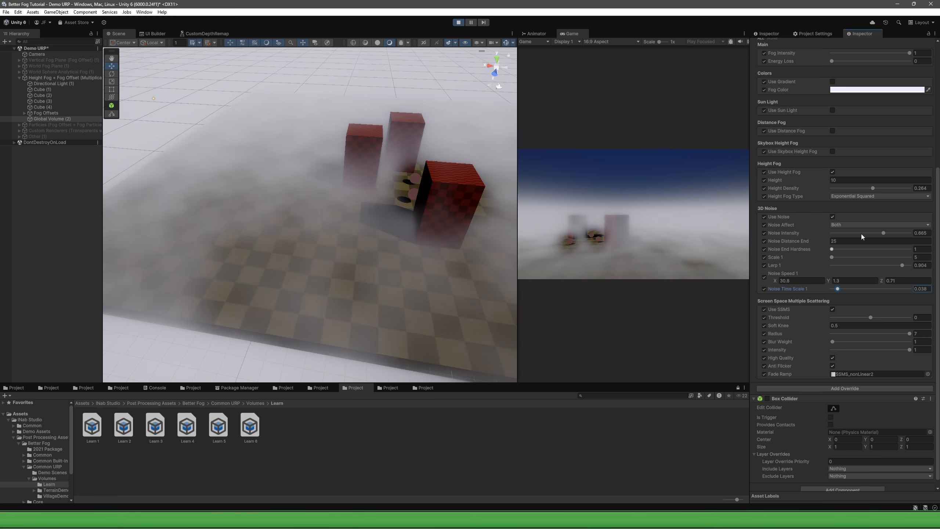
Turn off 3D noise and raise the Screen Space Multiple Scattering Threshold to about 0.575 with SSMS on.
left_click(832, 217)
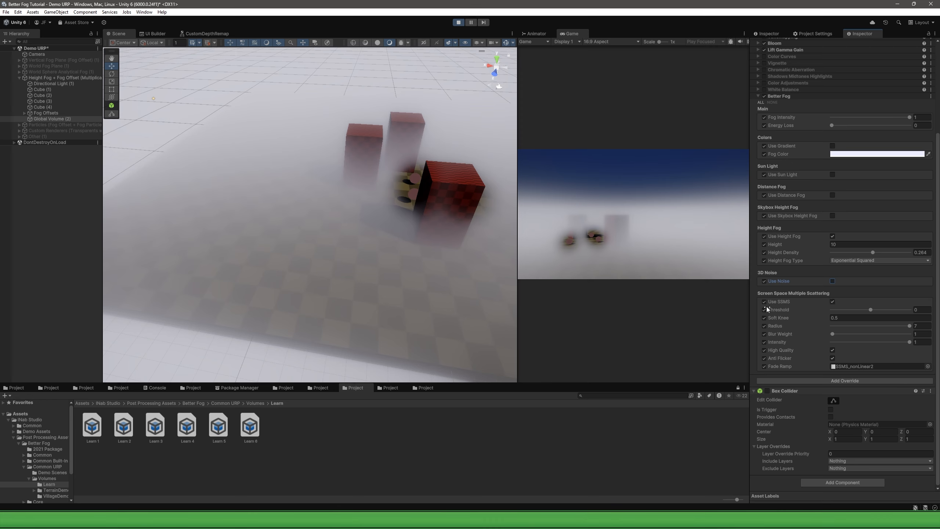
left_click(832, 302)
left_click_drag(870, 309, 893, 321)
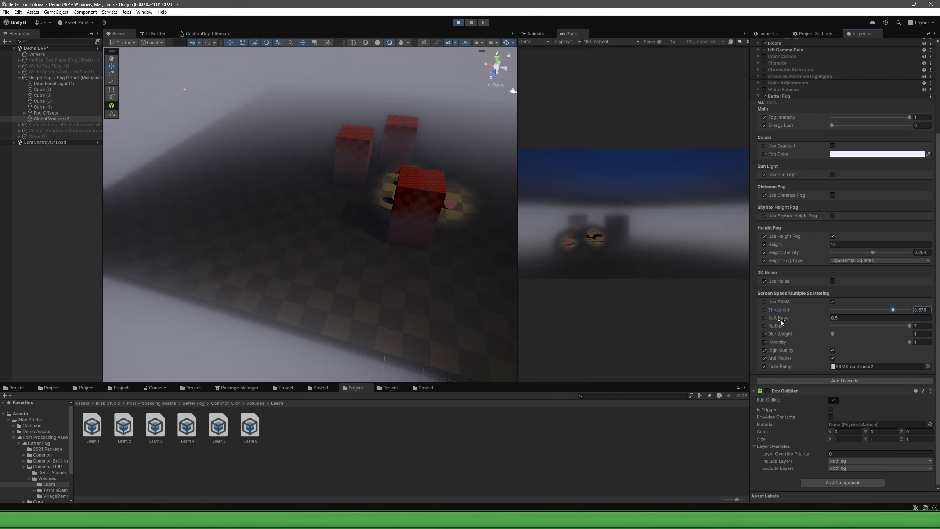
Raise the SSMS Soft Knee to 2.68 and lower Blur Weight to 0.1, leaving Intensity at 1.
left_click_drag(826, 319, 887, 329)
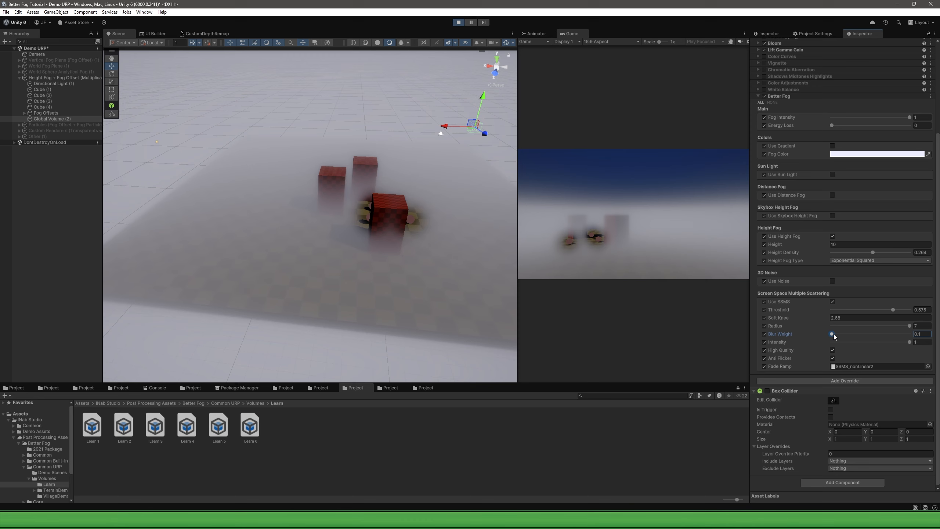
mouse_move(832, 336)
left_mouse_down()
mouse_move(884, 341)
mouse_move(828, 339)
left_mouse_up()
mouse_move(908, 342)
left_mouse_down()
mouse_move(828, 339)
mouse_move(909, 341)
left_mouse_up()
Try various textures as the SSMS Fade Ramp, including Default-ParticleSystem and Fog Gradient 12.
left_click(927, 366)
left_click(378, 256)
left_click(379, 262)
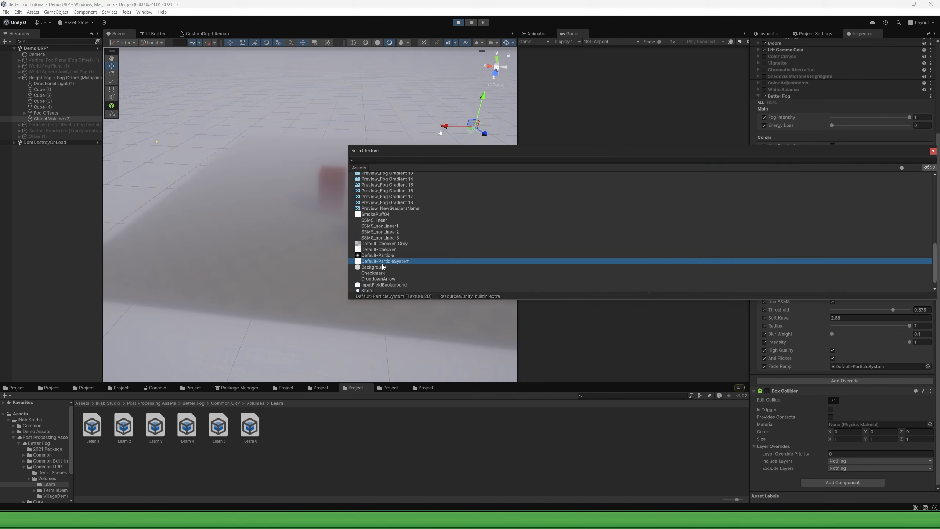
left_click(380, 266)
left_click(381, 283)
left_click(378, 277)
left_click(375, 208)
left_click(374, 196)
scroll(374, 196, "up", 7)
left_click(375, 191)
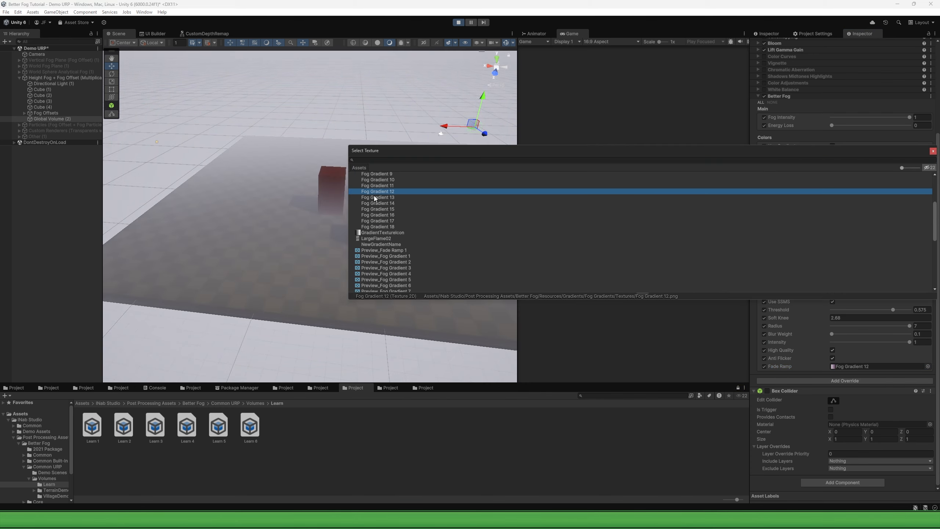
left_click(375, 227)
left_click(373, 233)
left_click(374, 239)
scroll(381, 238, "up", 4)
left_click(376, 216)
left_click(824, 226)
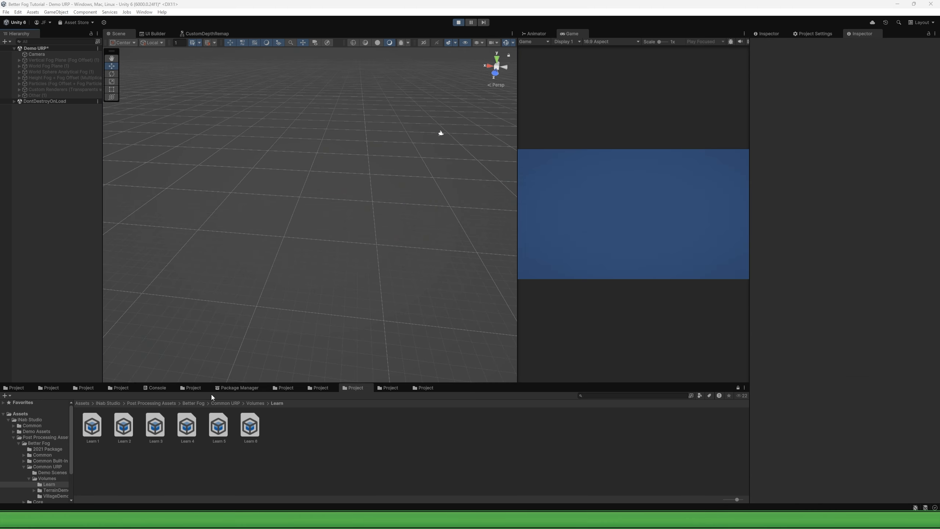
Leave Play mode and open SampleScene from the project's Scenes folder.
left_click(86, 403)
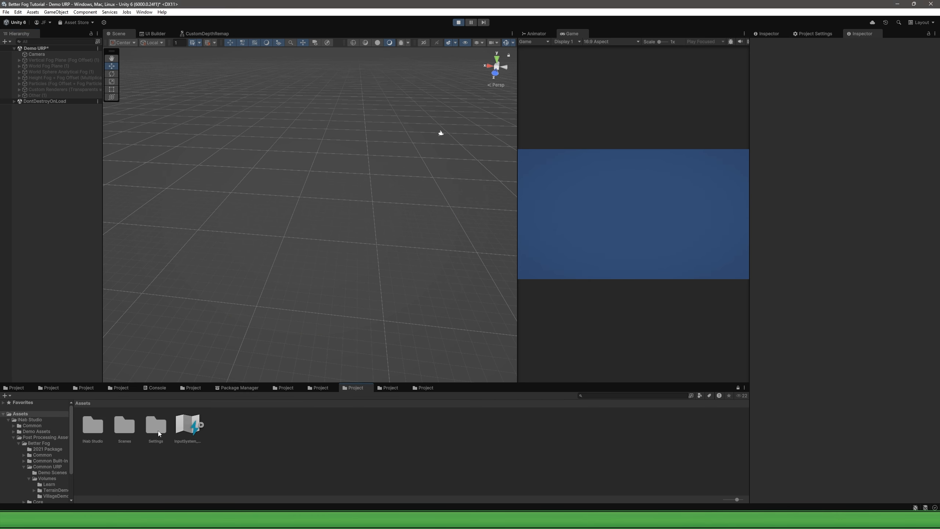
double_click(125, 426)
left_click(126, 426)
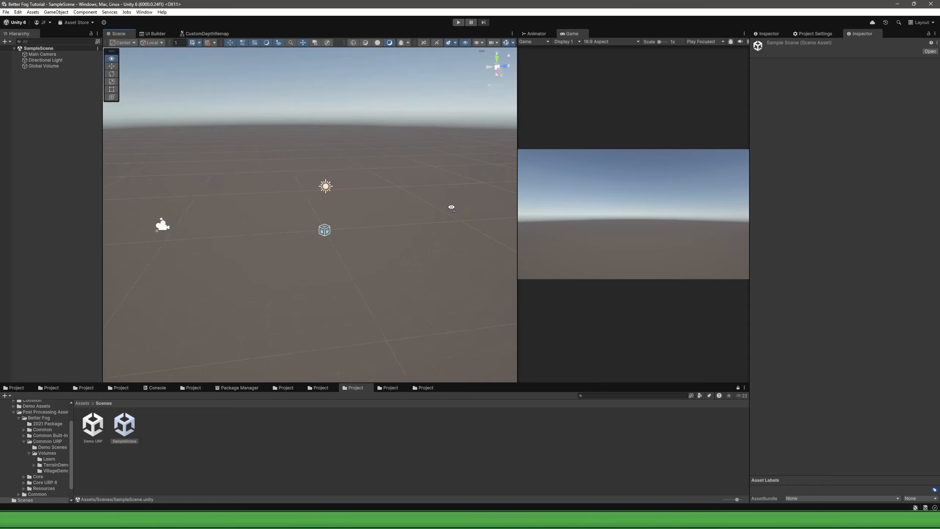
Group all objects of the sample scene under a new parent named Default Scene Objects.
right_click(59, 103)
left_click(46, 116)
key("ctrl+a")
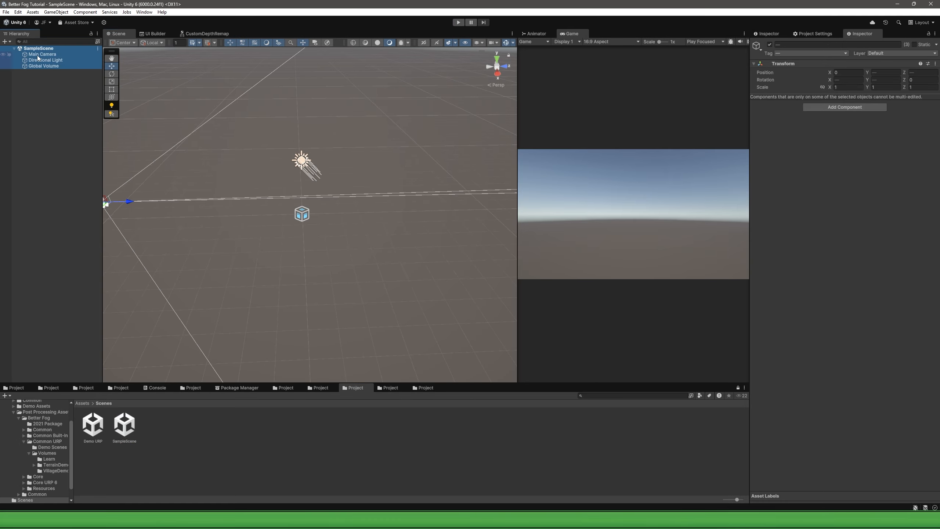
right_click(39, 54)
left_click(88, 197)
type("Default Scene Objects")
key("Return")
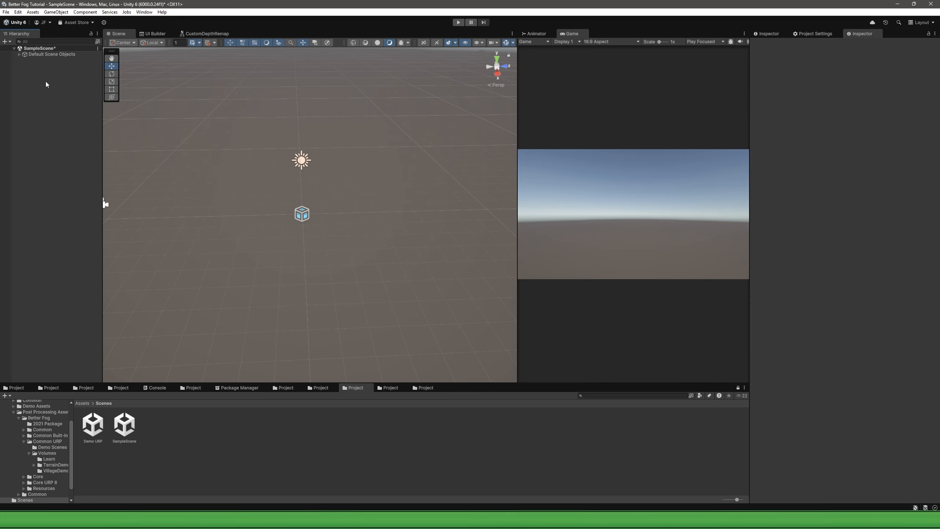
Add a plane and a cube, with the cube scaled to 4 in Y and standing on the plane at Y 2.
right_click(46, 82)
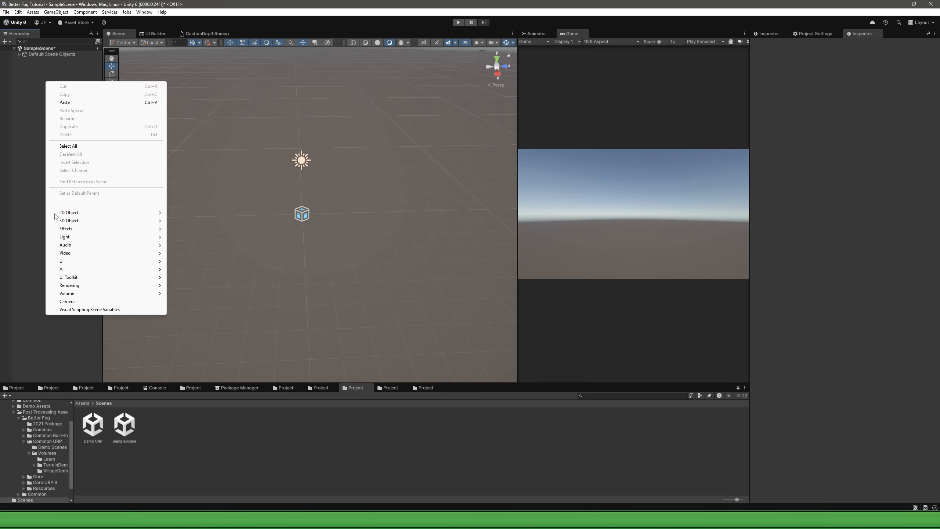
mouse_move(69, 221)
left_click(181, 253)
right_click(56, 120)
mouse_move(81, 258)
left_click(185, 260)
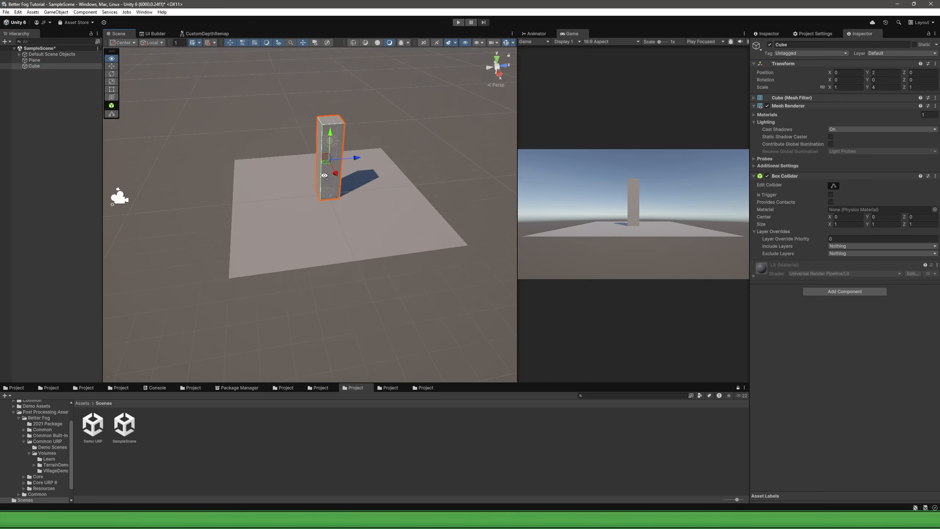
Add a cylinder standing on the plane beside the tall cube, at X 2, Y 1.
right_click(46, 81)
mouse_move(63, 212)
left_click(184, 244)
left_click_drag(381, 281, 220, 183)
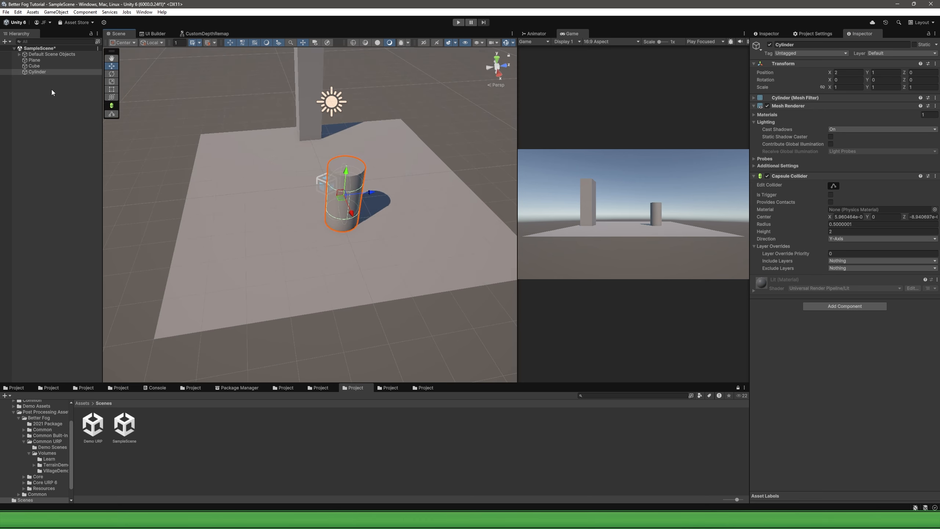
left_click(76, 84)
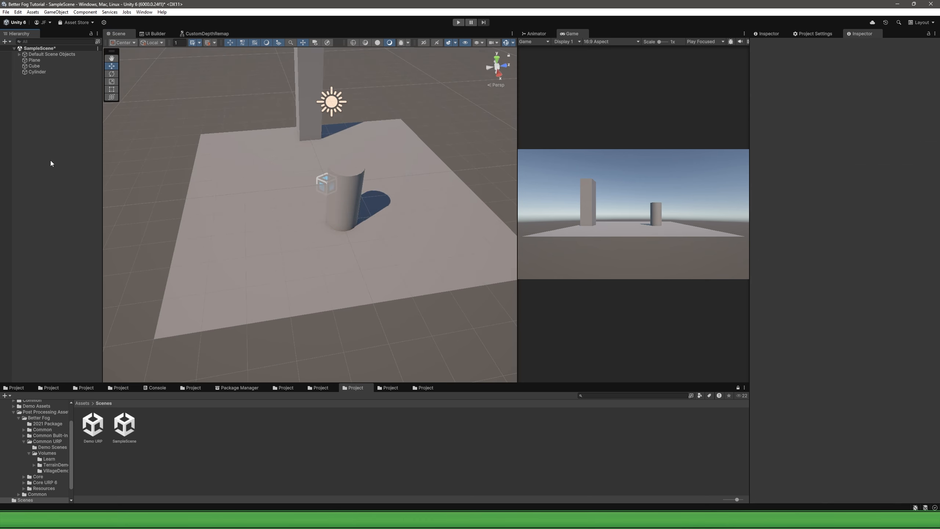
Create an empty object in the scene and name it Global Volume.
right_click(44, 231)
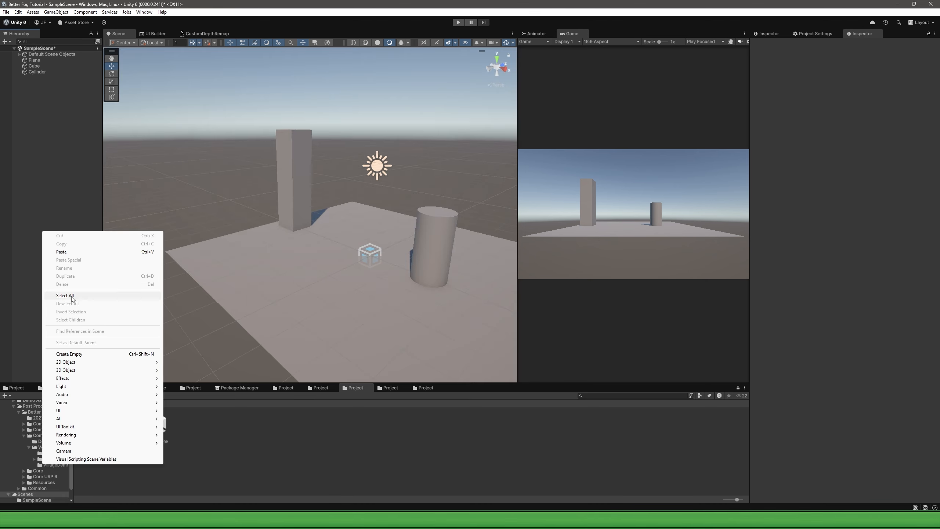
left_click(70, 354)
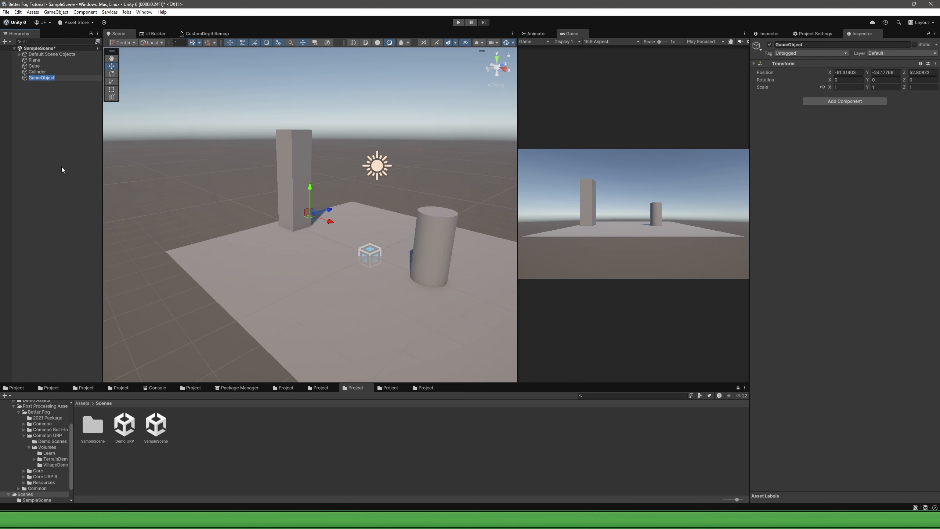
type("Global Volume")
key("Return")
Add a Volume component in Global mode to the Global Volume object and create a new profile for it.
left_click(860, 102)
type("vol")
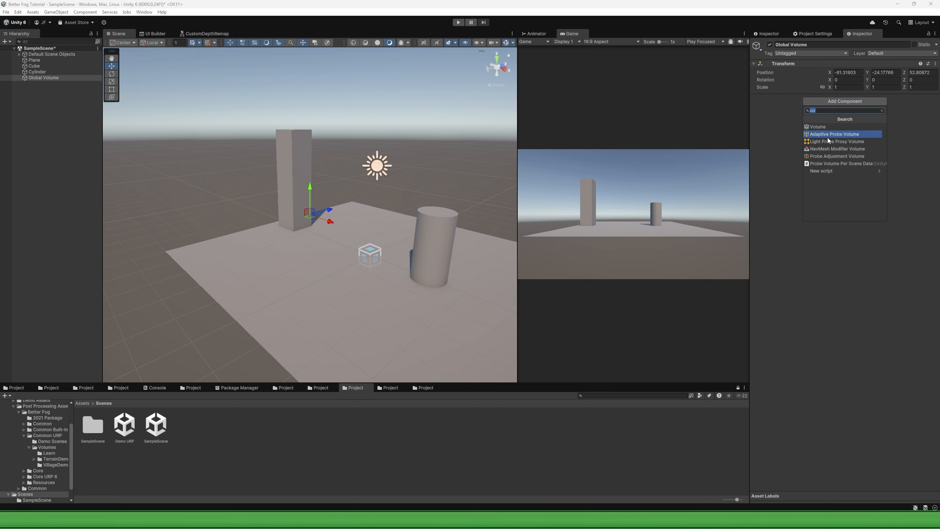
left_click(817, 127)
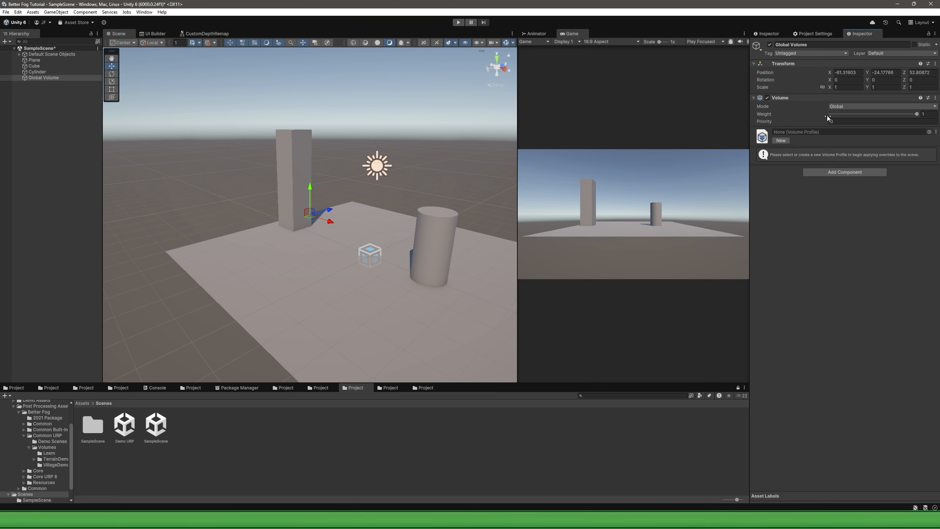
left_click(781, 141)
Add the INab Studio Better Fog override to the new volume profile.
left_click(804, 168)
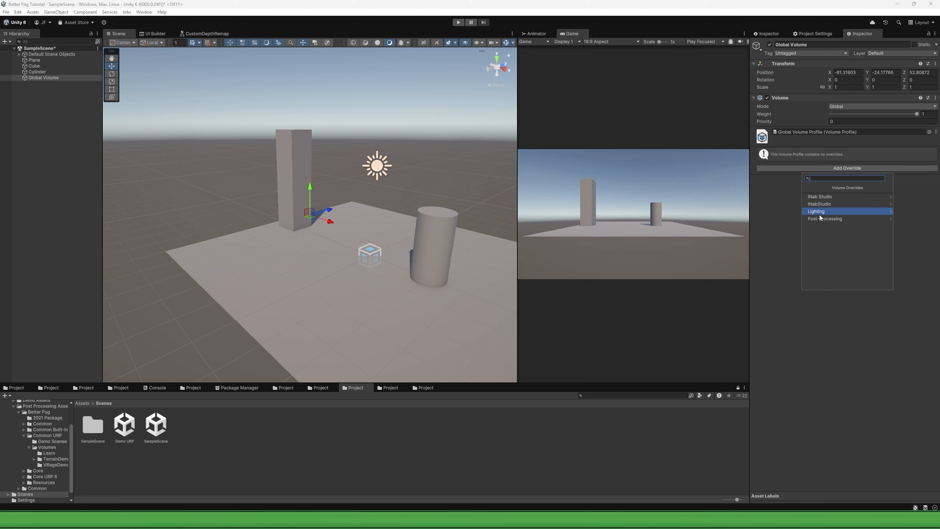
left_click(825, 197)
left_click(816, 197)
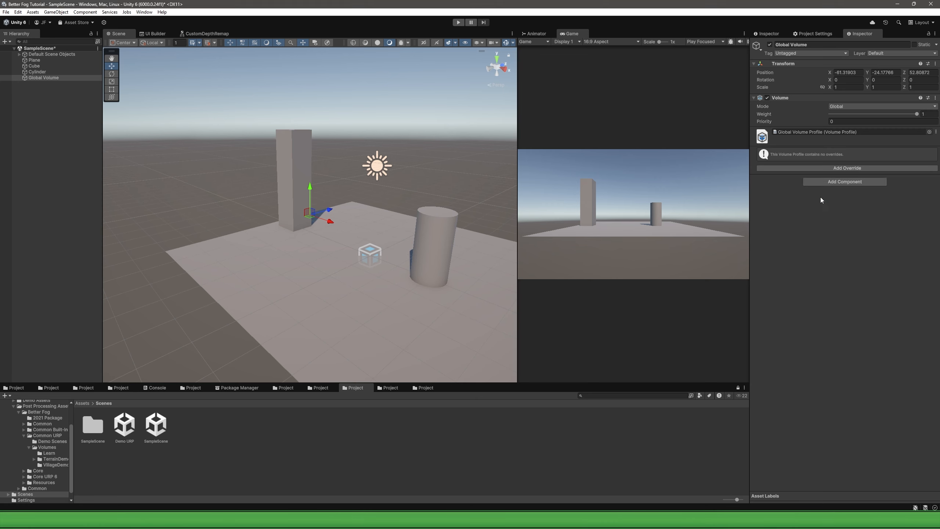
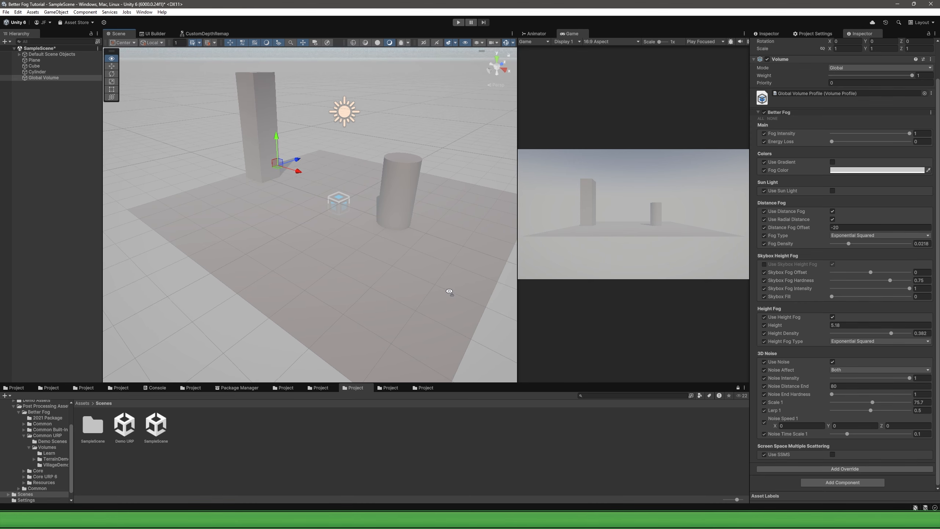
Set Noise Speed 1 X to 2 and raise Noise Time Scale 1 to about 0.126.
right_click_drag(334, 235, 349, 236)
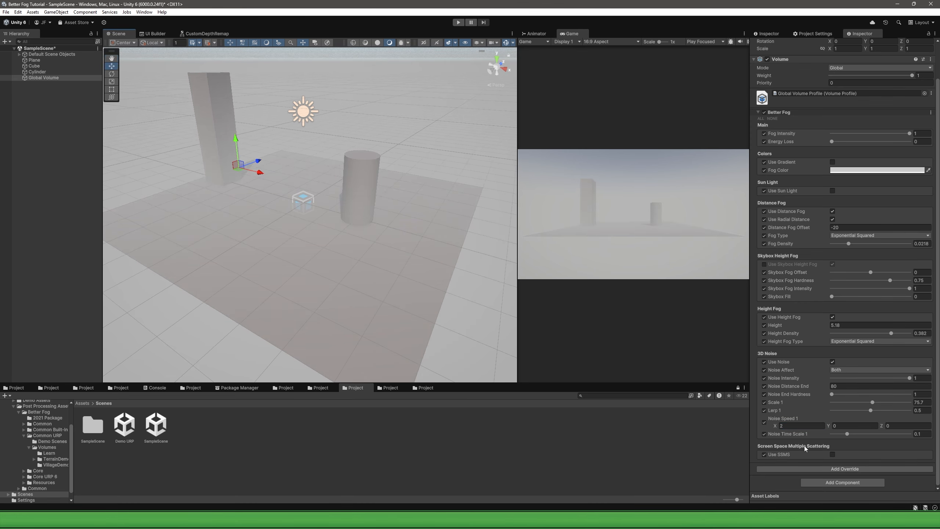
left_click_drag(846, 435, 851, 434)
right_click_drag(359, 244, 344, 254)
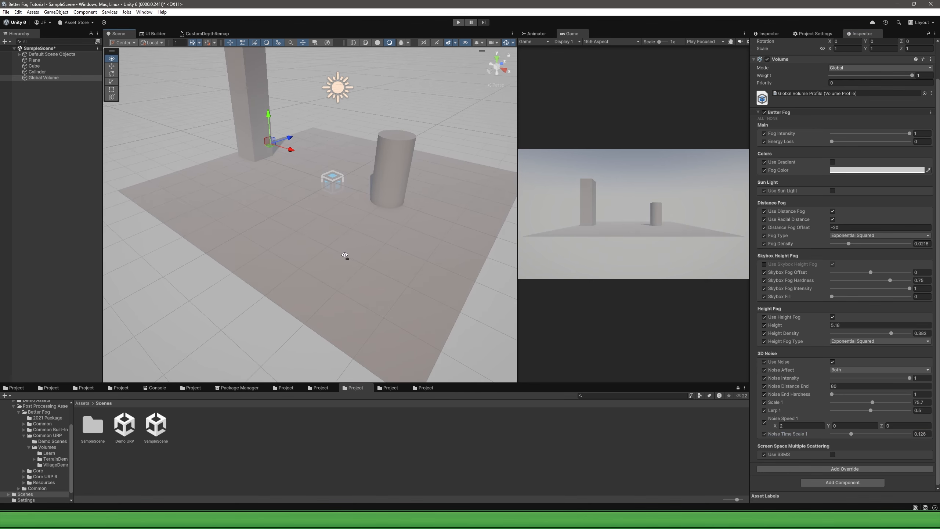
Raise Lerp 1 to about 0.844 and set Scale 1 to about 26.7 after trying 140 and 42.6.
left_click_drag(871, 410, 897, 410)
left_click_drag(872, 402, 909, 402)
right_click_drag(399, 261, 405, 263)
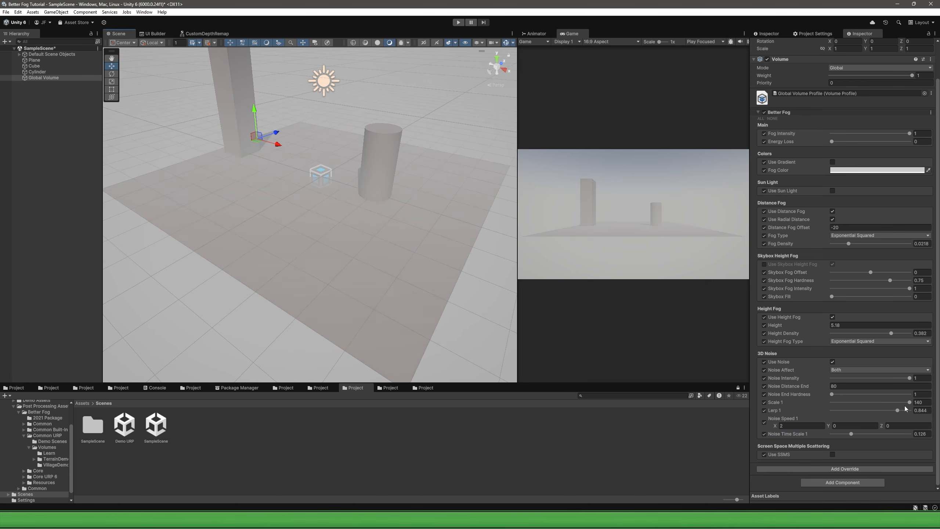
left_click_drag(909, 402, 854, 402)
right_click_drag(334, 255, 331, 248)
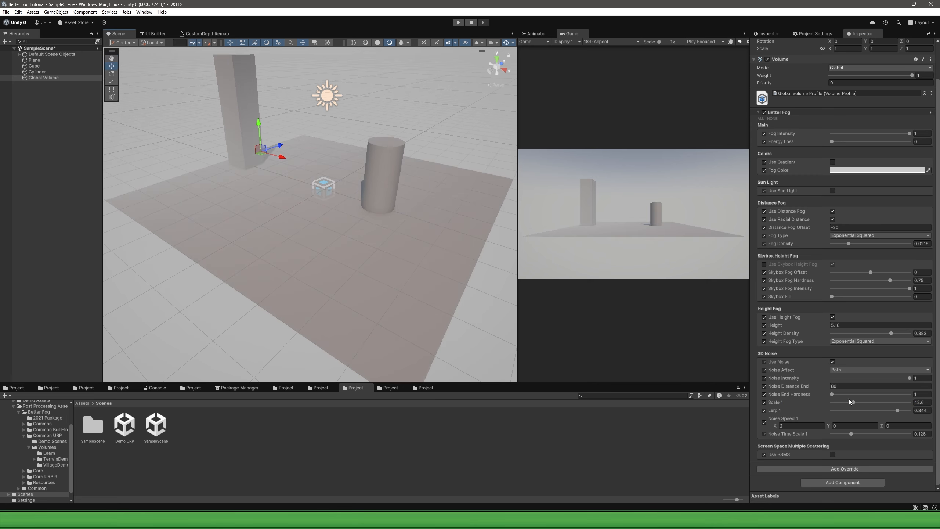
left_click_drag(849, 402, 839, 401)
right_click_drag(370, 256, 302, 275)
key("w")
left_click_drag(839, 402, 844, 402)
right_click_drag(409, 329, 420, 323)
Raise Noise End Hardness to about mid-range and try Noise Distance End at 0 before setting it to 80.
left_click_drag(832, 393, 874, 394)
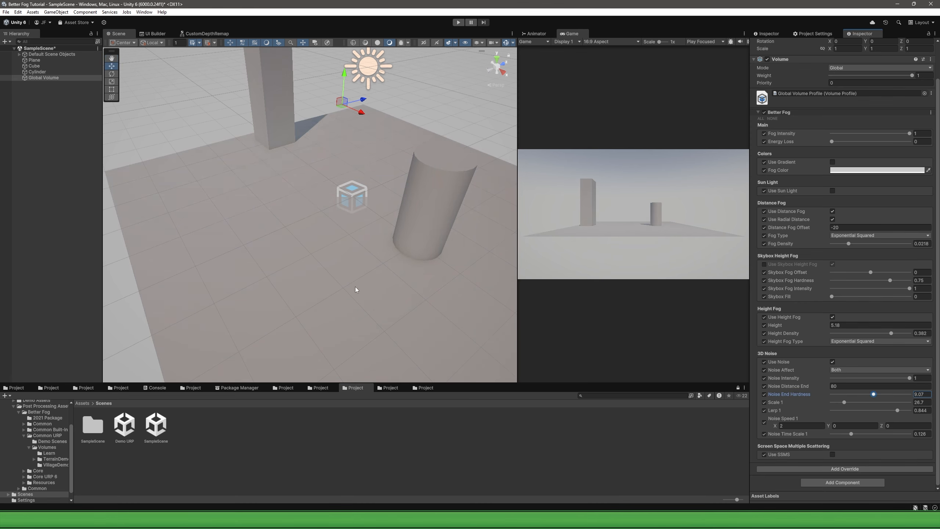
type("0")
right_click_drag(370, 252, 393, 250)
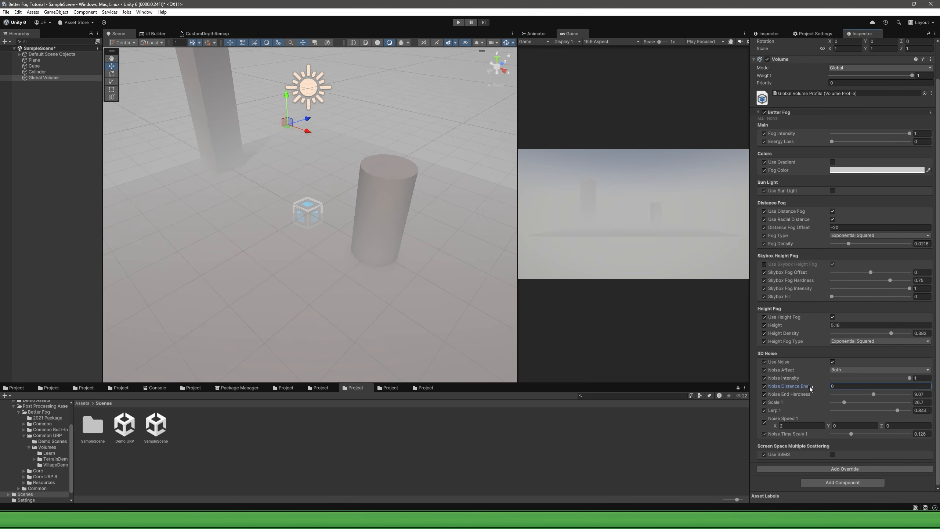
left_click_drag(809, 386, 862, 394)
right_click_drag(319, 259, 426, 292)
type("80")
Lower Noise Intensity to about 0.514 and enable the Use Skybox Height Fog override.
left_click_drag(909, 378, 864, 383)
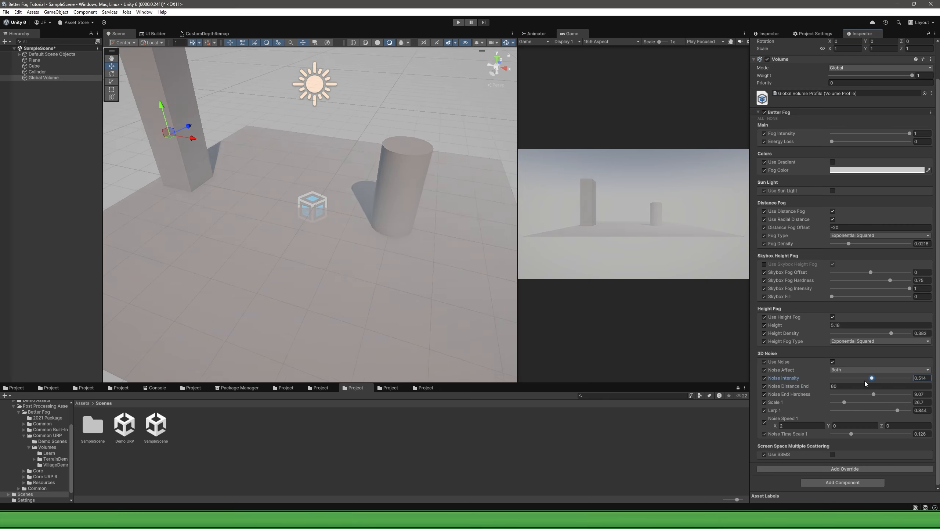
mouse_move(355, 274)
right_mouse_down()
mouse_move(378, 268)
mouse_move(432, 281)
mouse_move(444, 267)
mouse_move(442, 315)
mouse_move(344, 264)
right_mouse_up()
left_click(764, 264)
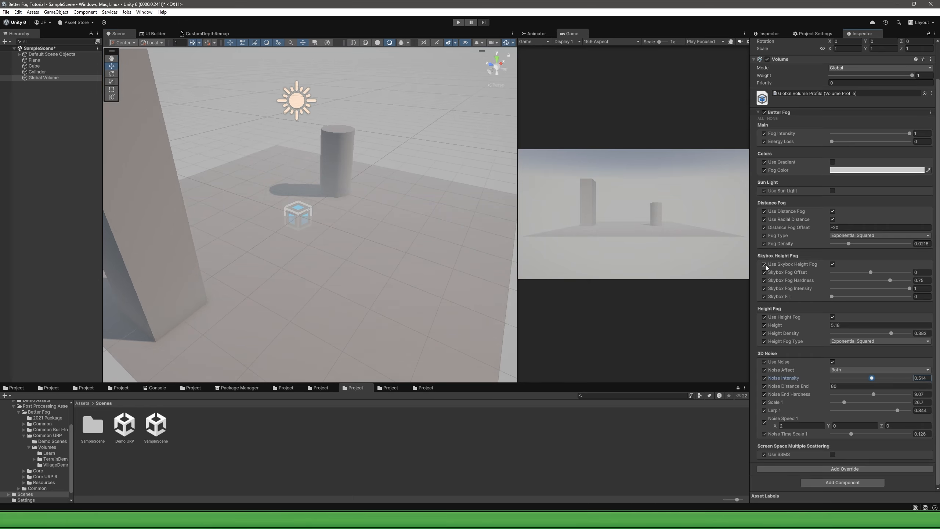
Disable the Use Skybox Height Fog override on the Global Volume and deselect it.
left_click(764, 264)
mouse_move(435, 241)
right_mouse_down()
mouse_move(420, 241)
mouse_move(428, 244)
mouse_move(419, 227)
mouse_move(439, 234)
mouse_move(425, 228)
right_mouse_up()
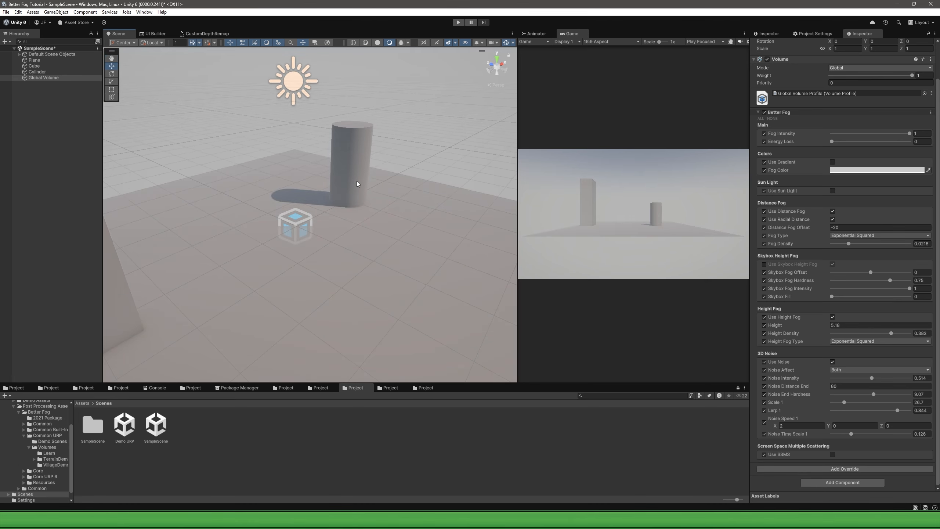
left_click(344, 168)
Add a 3D sphere to the scene and set its position to 0, 0, 0.
right_click(66, 90)
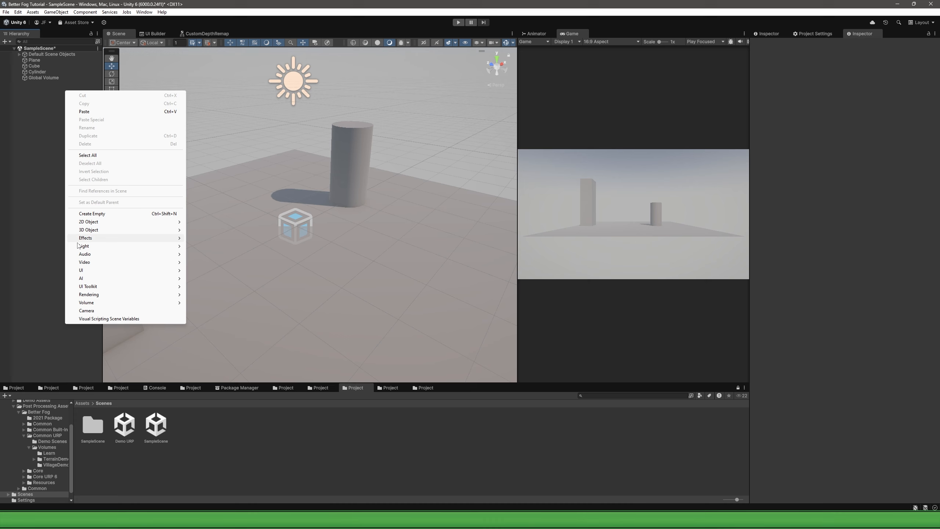
mouse_move(106, 231)
left_click(210, 238)
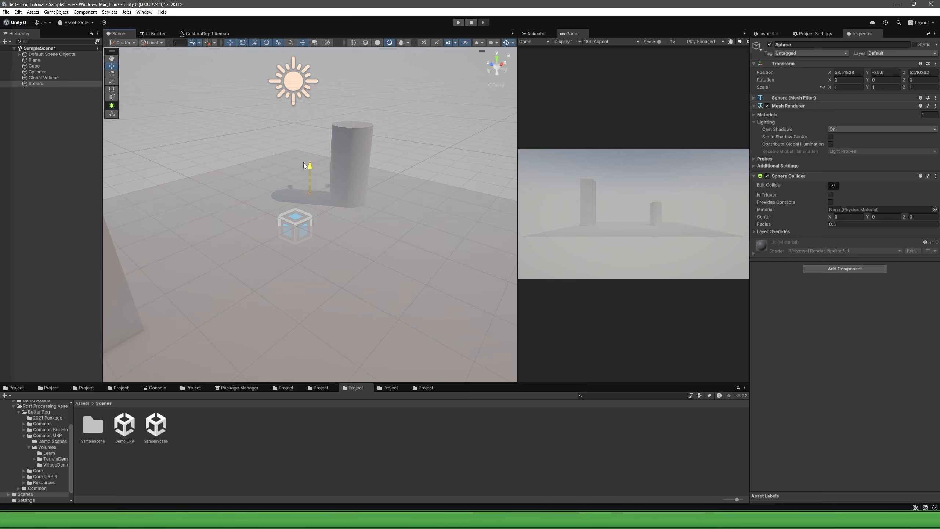
left_click(846, 73)
type("0")
left_click(884, 73)
type("0")
left_click(916, 76)
type("0")
Scale the sphere down to about 0.187 and move it beside the cylinder's upper end, at about X 1.466, Y 1.895.
right_click_drag(329, 221, 318, 225)
key("r")
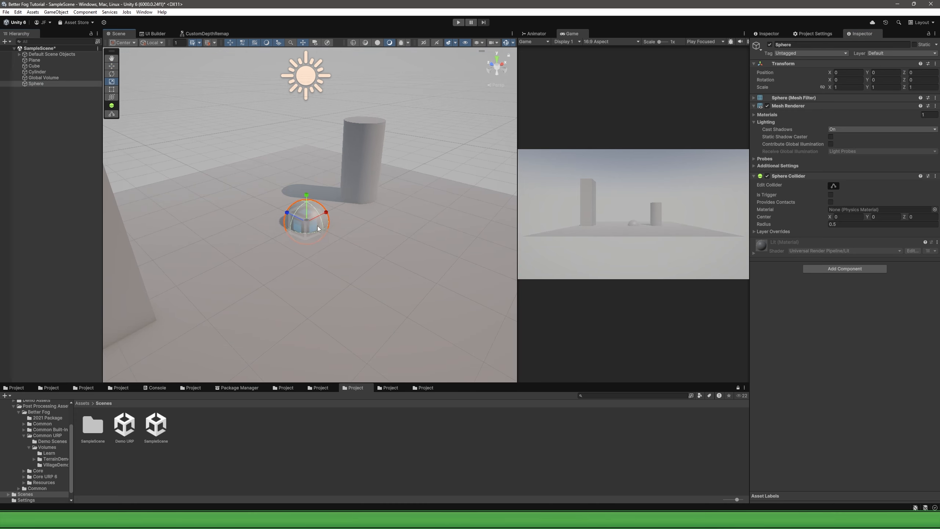
left_click_drag(292, 229, 282, 232)
key("w")
left_click_drag(307, 198, 310, 148)
left_click_drag(325, 166, 366, 151)
mouse_move(351, 130)
left_mouse_down()
mouse_move(355, 95)
mouse_move(368, 124)
left_mouse_up()
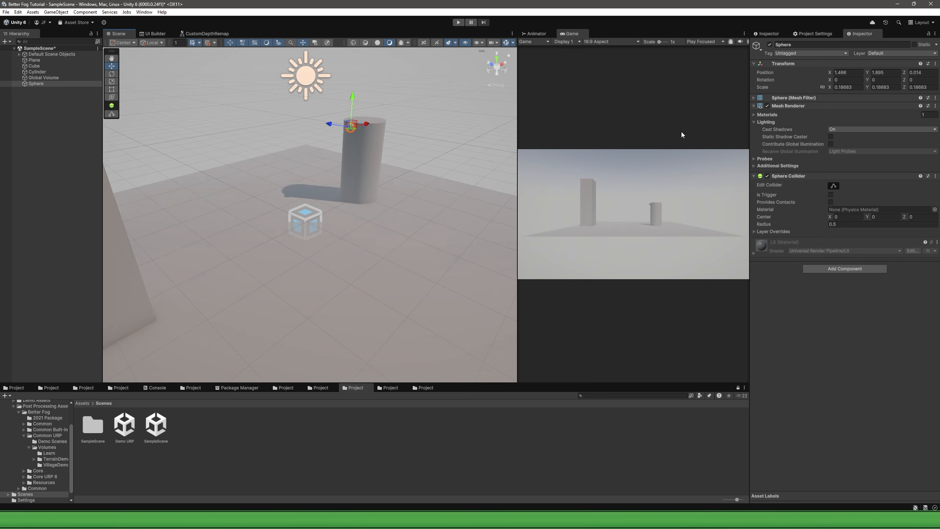
Set the sphere's Z position to 0 and nudge its X position to about 1.474.
left_click(926, 72)
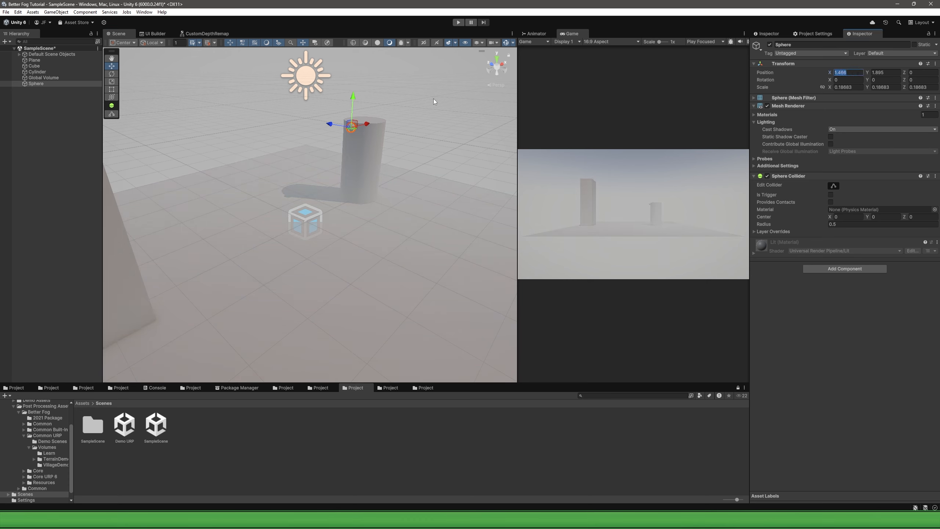
right_click_drag(433, 99, 304, 109)
key("w")
key("d")
left_click_drag(304, 110, 305, 110)
left_click(258, 100)
key("a")
right_click_drag(258, 100, 326, 178)
left_click(326, 79)
key("s")
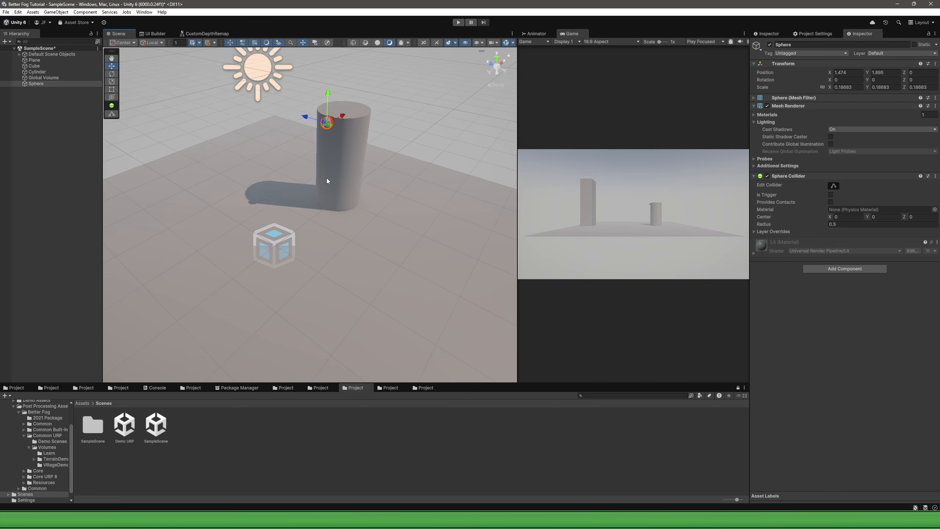
Duplicate the small sphere, nest the copy under the original and enlarge it to a scale of about 28.
key("ctrl+d")
left_click_drag(43, 90, 41, 84)
key("e")
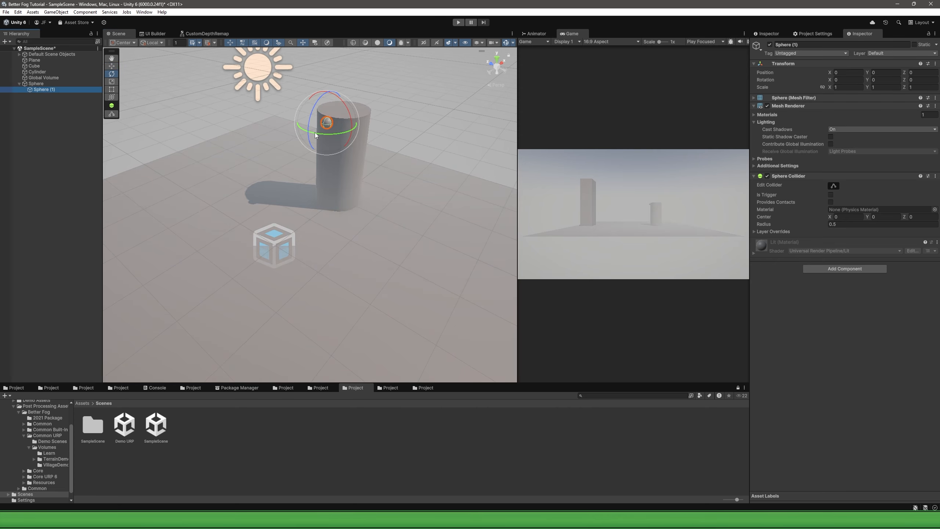
key("r")
left_click_drag(327, 123, 262, 299)
key("s")
right_click_drag(262, 299, 195, 259)
Rename the nested sphere as Offset.
left_click(52, 89)
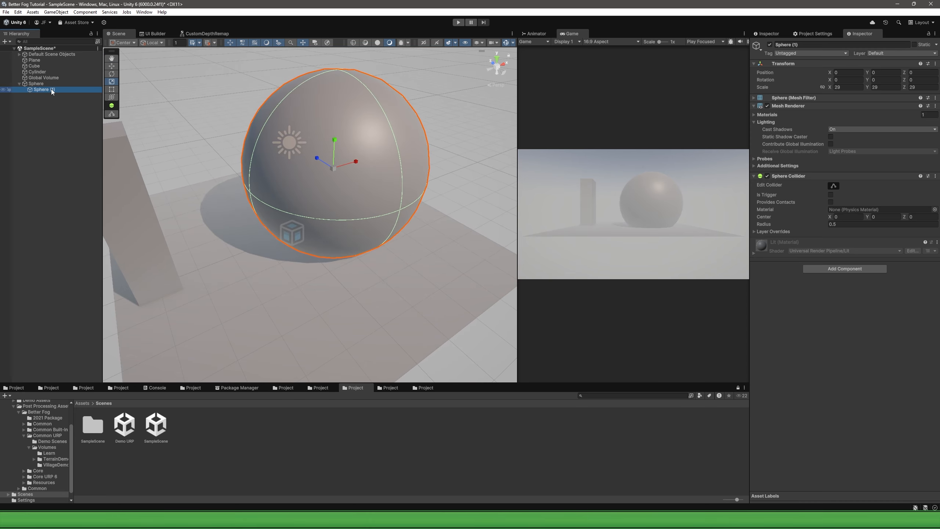
type("Offset")
key("Return")
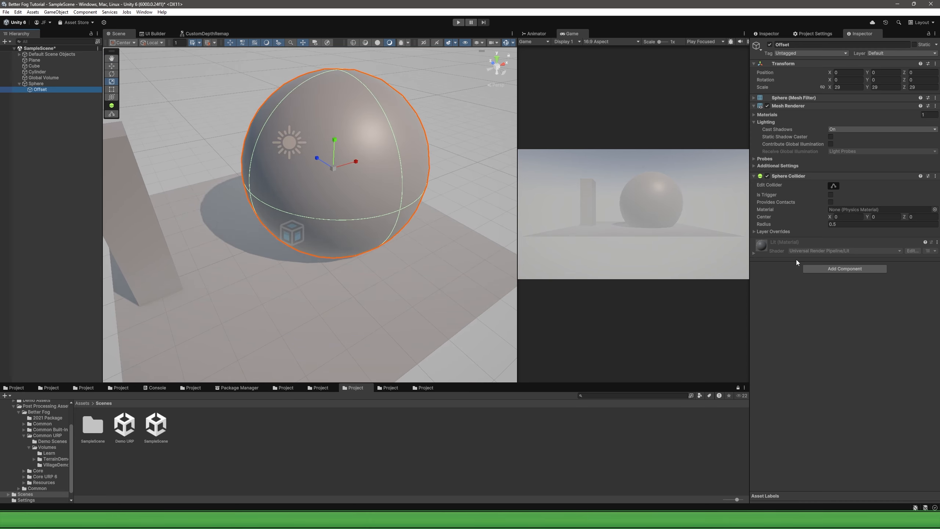
Apply the Fully Transparent material from Better Fog's Common Materials folder to the Offset sphere.
left_click(387, 387)
left_click_drag(304, 454, 337, 228)
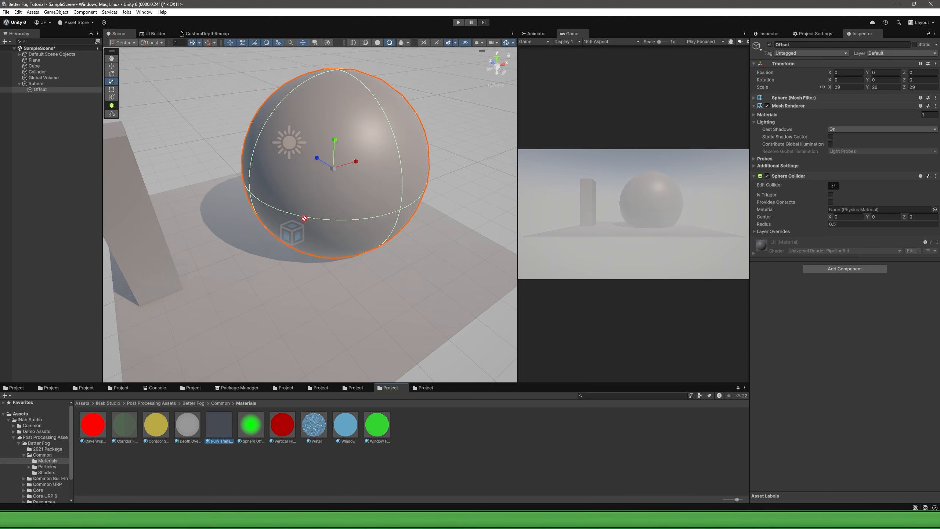
left_click_drag(304, 218, 314, 211)
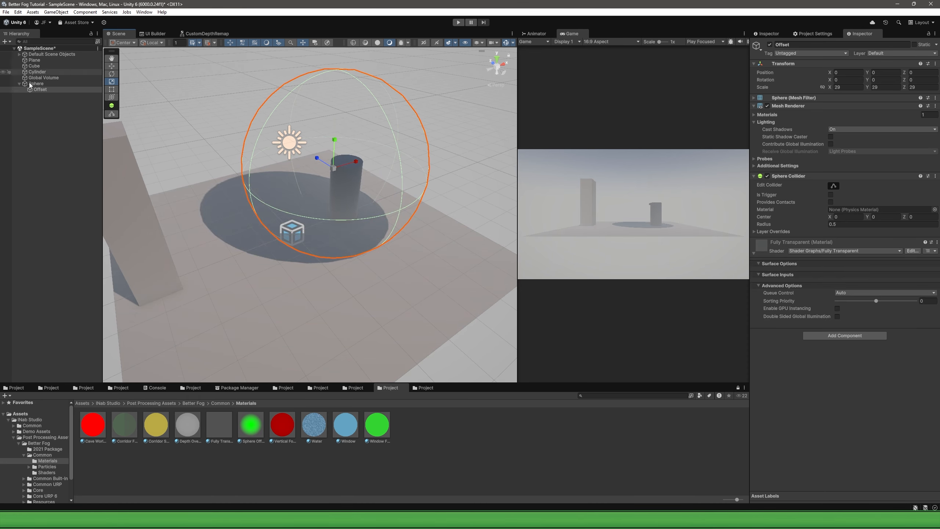
Add a Fog Offset Renderers entry on the Main Camera, enable Render and assign the Offset mesh renderer.
left_click(19, 54)
left_click(35, 60)
left_click(809, 177)
left_click(809, 174)
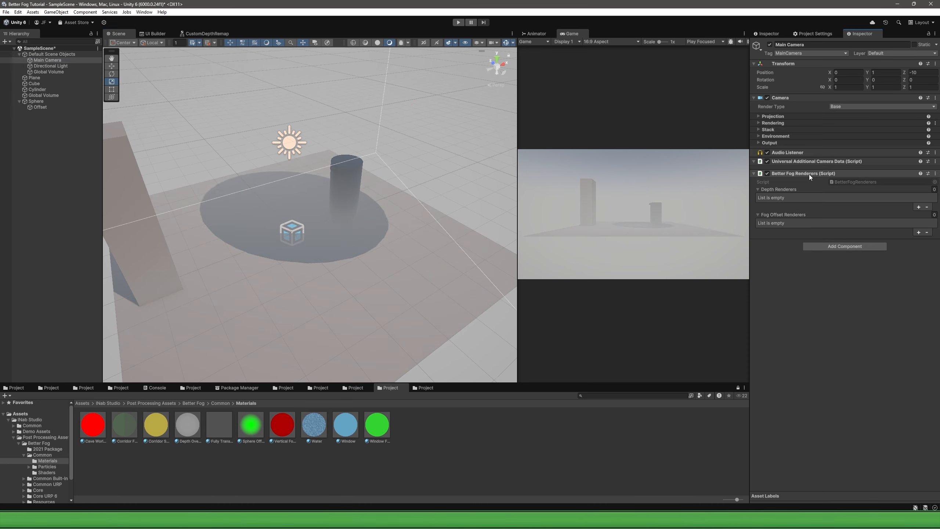
left_click(831, 229)
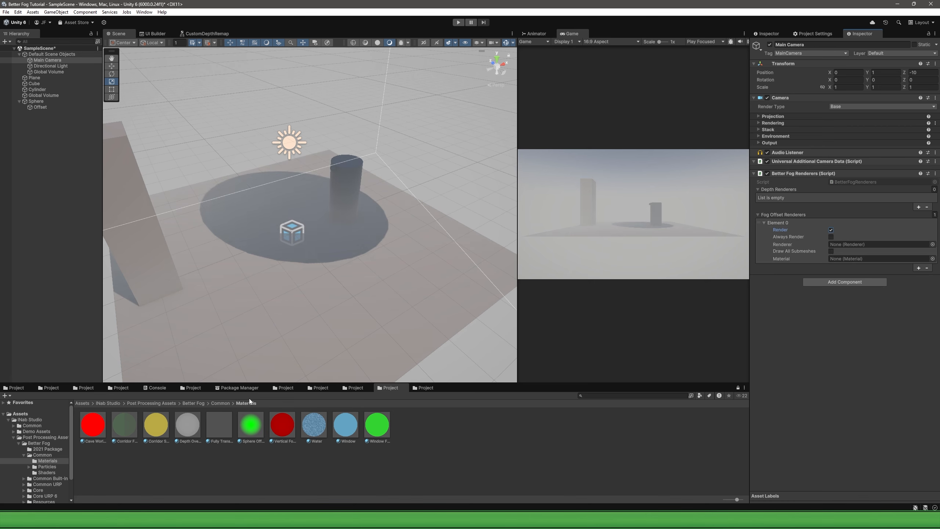
left_click_drag(37, 101, 874, 245)
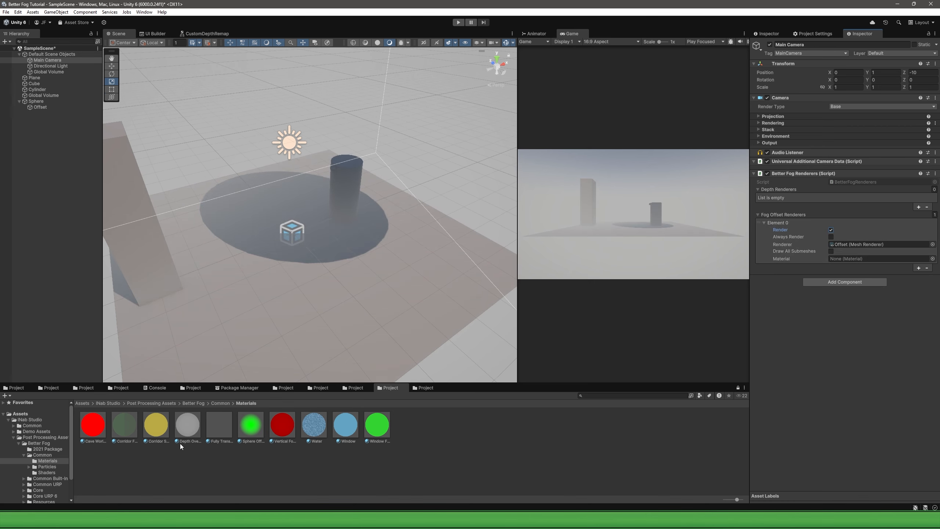
Set Cast Shadows to Off on the Offset sphere.
left_click(40, 107)
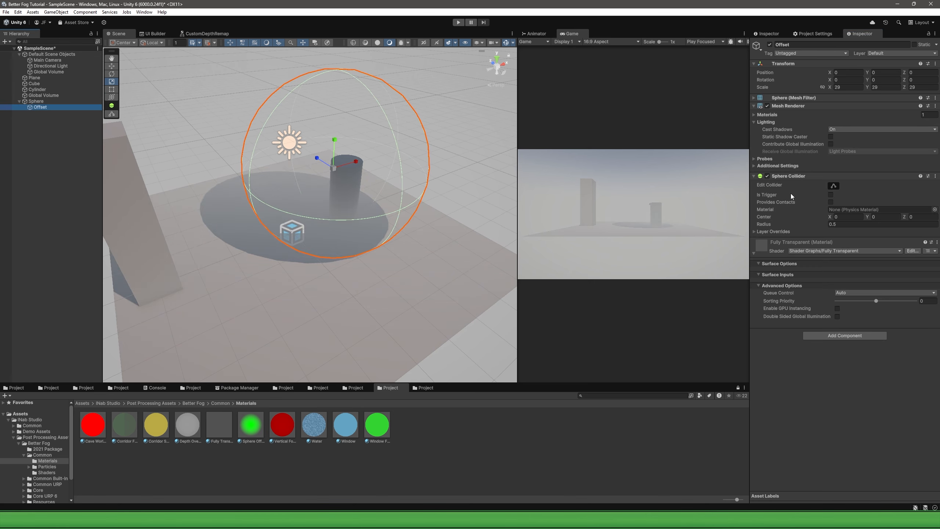
left_click(880, 129)
left_click(847, 132)
Assign the Sphere Offset material to the Main Camera's fog offset renderer entry.
left_click(47, 60)
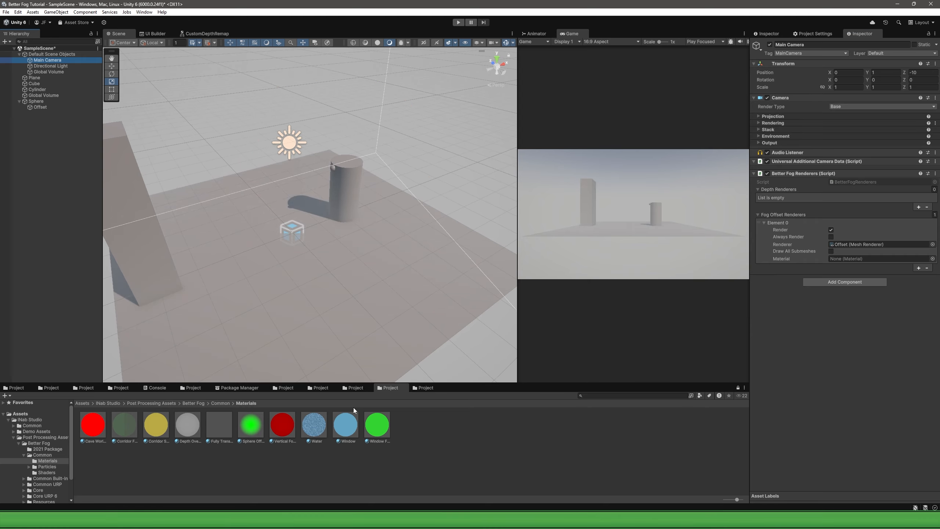
left_click_drag(261, 435, 880, 258)
left_click_drag(408, 305, 378, 228, "alt")
Scale the Offset sphere to about 24.37 and move it around the cylinder, at about X 0.78, Y -4.76.
left_click(358, 222)
right_click_drag(374, 231, 255, 279)
left_click_drag(331, 221, 319, 234)
right_click_drag(316, 239, 300, 270)
key("w")
left_click_drag(315, 224, 348, 255)
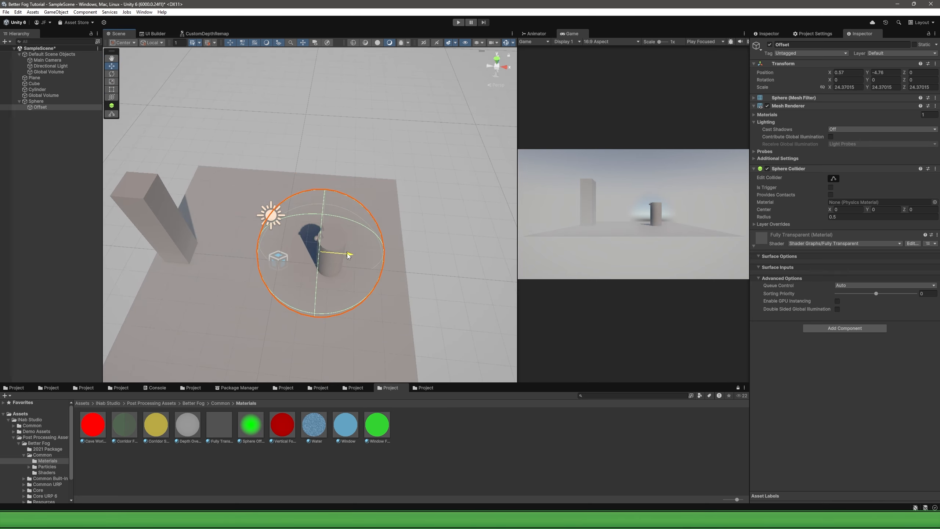
right_click_drag(416, 344, 407, 237)
Try the Use Skybox Height Fog override on the Global Volume.
left_click(43, 95)
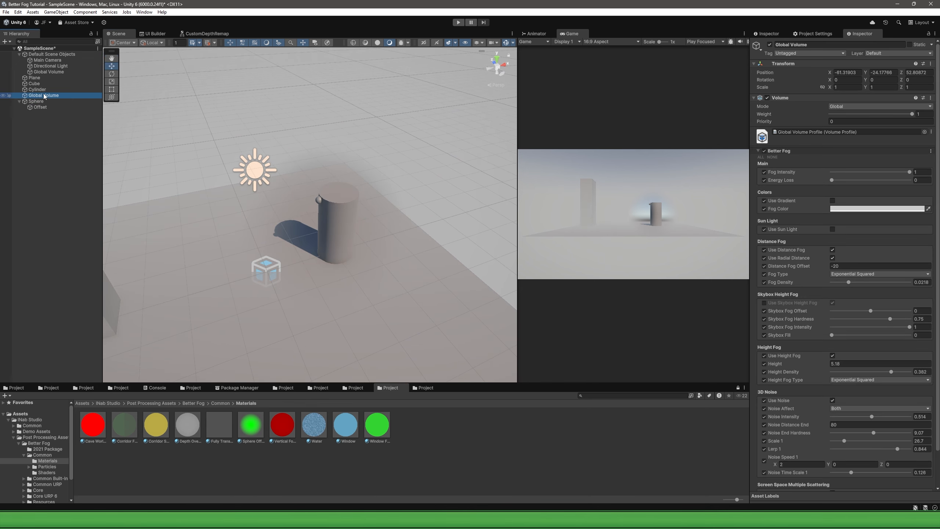
scroll(856, 318, "down", 2)
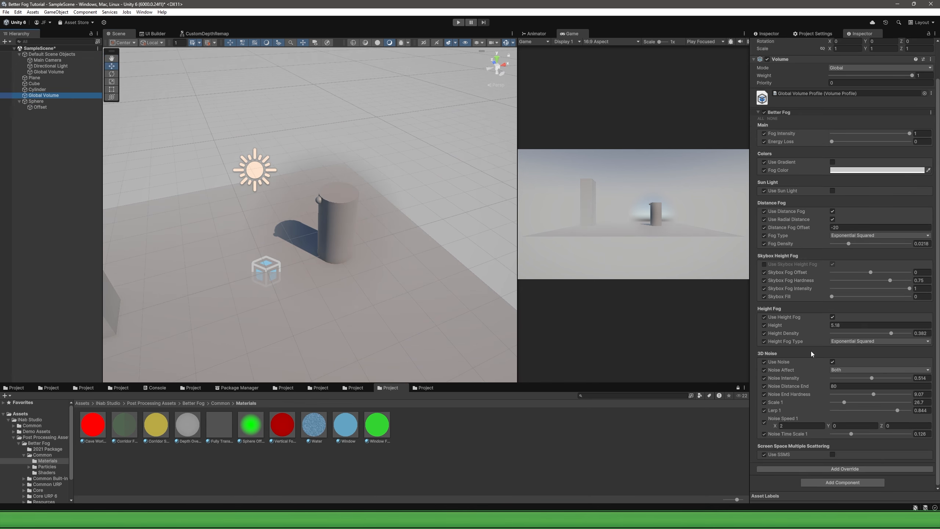
left_click(765, 265)
left_click(765, 266)
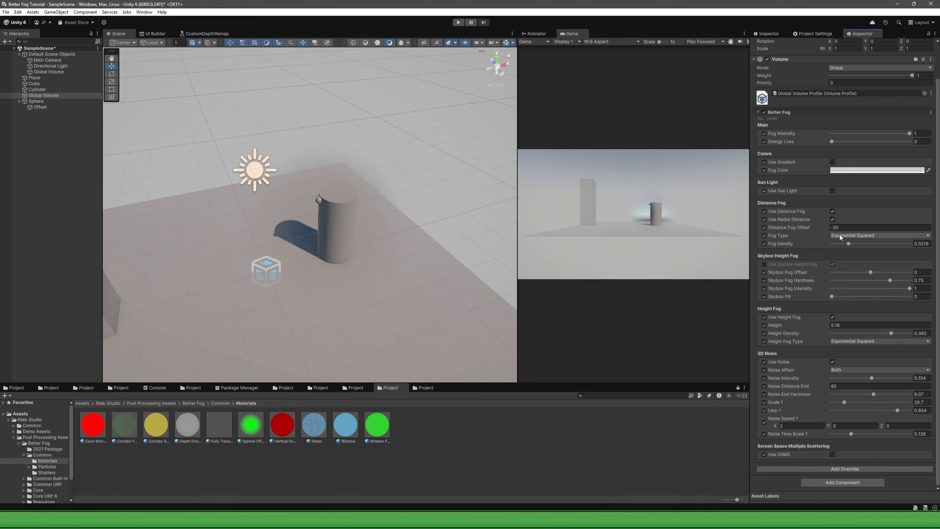
Look through the Main Camera's Projection, Rendering, Stack, Environment and Output settings for the background options.
left_click(52, 66)
left_click(59, 60)
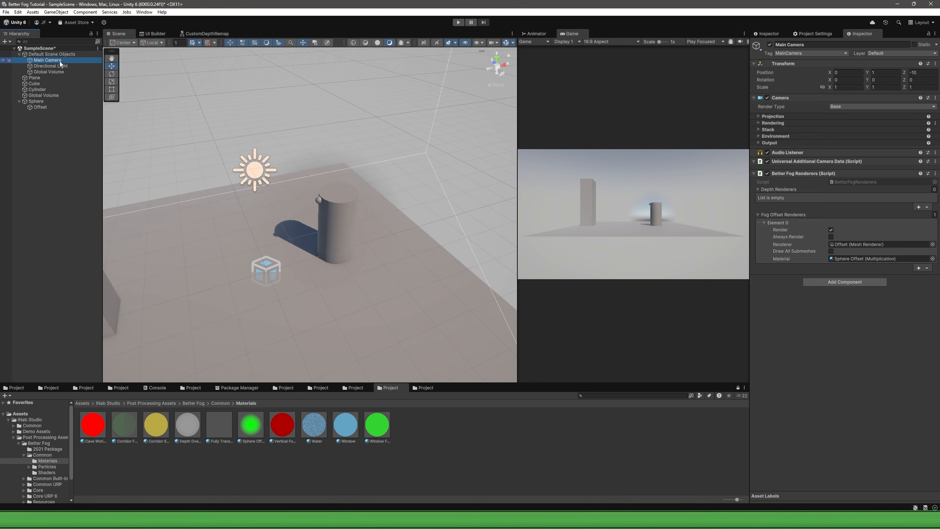
left_click(754, 162)
left_click(755, 161)
left_click(758, 117)
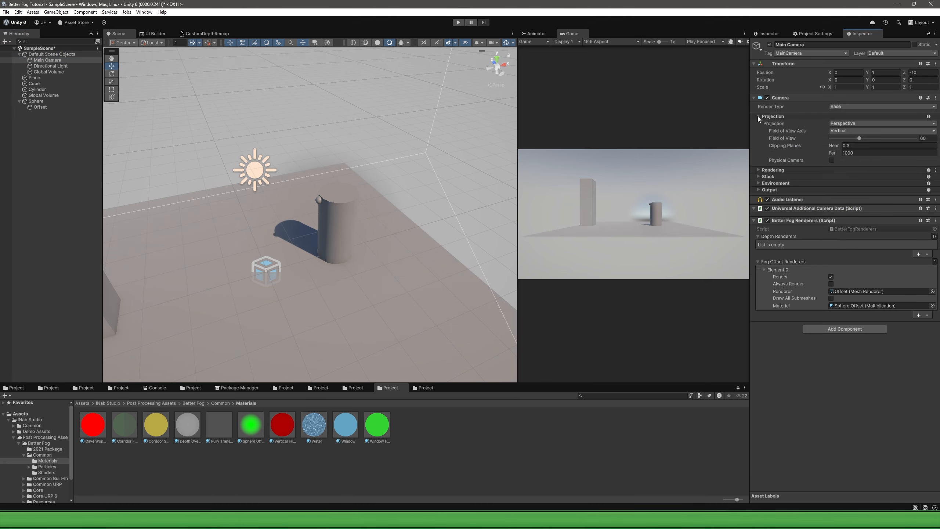
left_click(758, 117)
left_click(758, 123)
left_click(758, 123)
double_click(757, 129)
left_click(757, 136)
left_click(758, 137)
double_click(759, 140)
left_click(758, 123)
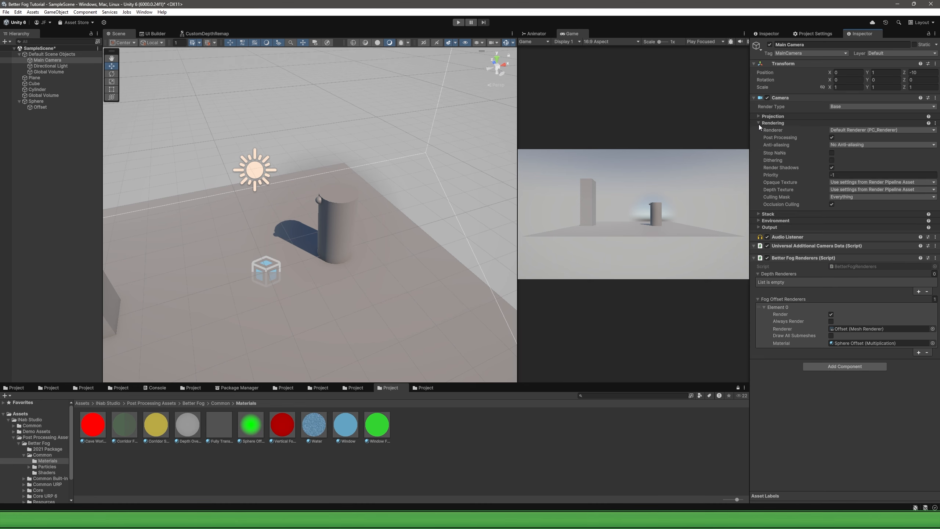
left_click(759, 123)
left_click(757, 122)
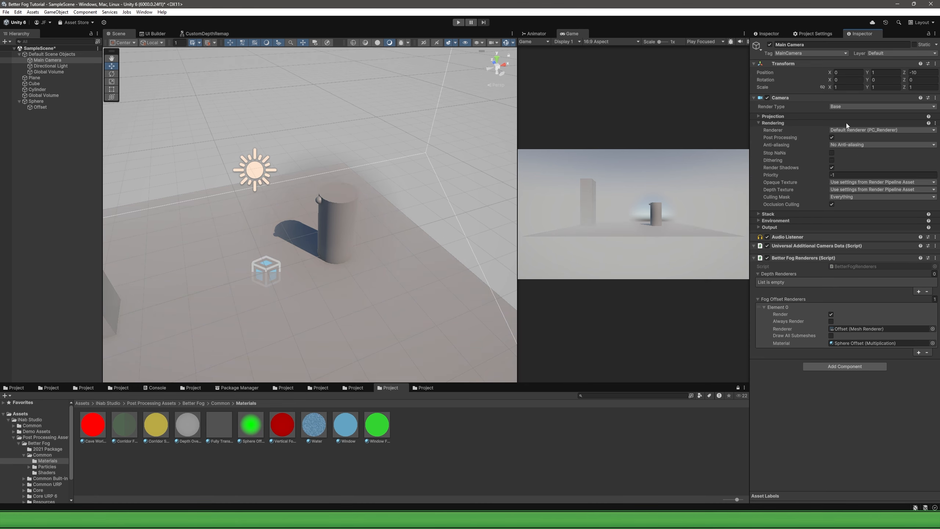
left_click(761, 116)
left_click(761, 116)
Set the Main Camera's Background Type to Solid Color with white (FFFFFF) as the background.
left_click(762, 123)
left_click(773, 135)
left_click(881, 143)
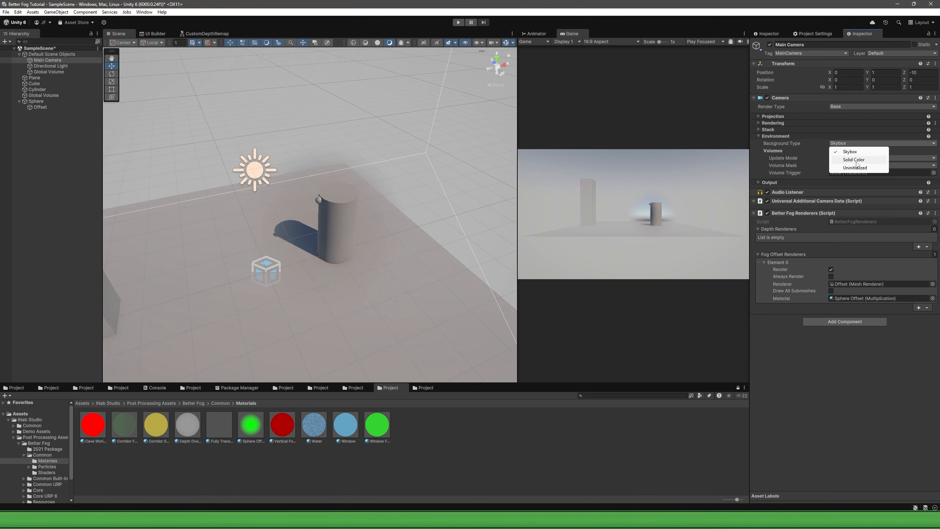
left_click(854, 158)
left_click(852, 150)
left_click_drag(891, 205, 875, 190)
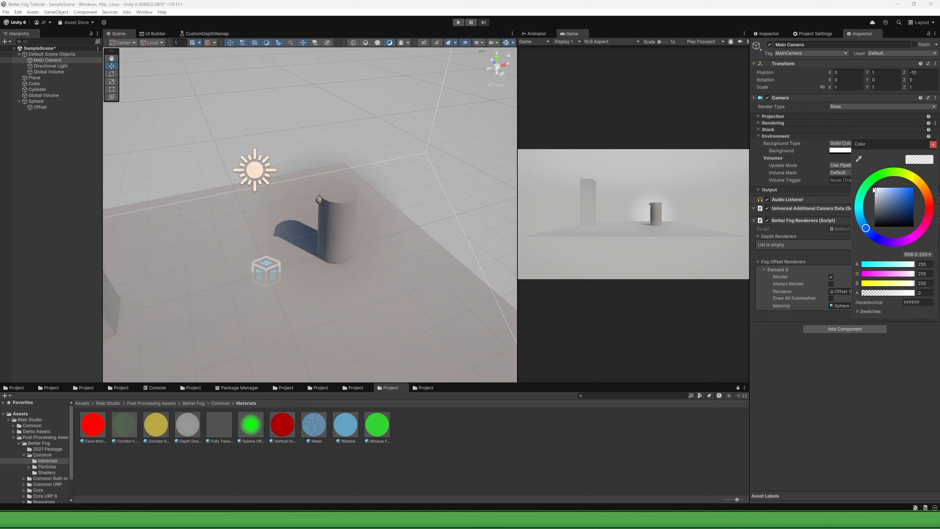
Darken the Main Camera's background color from white to a dark gray.
right_click_drag(394, 171, 368, 194)
scroll(425, 194, "down", 6)
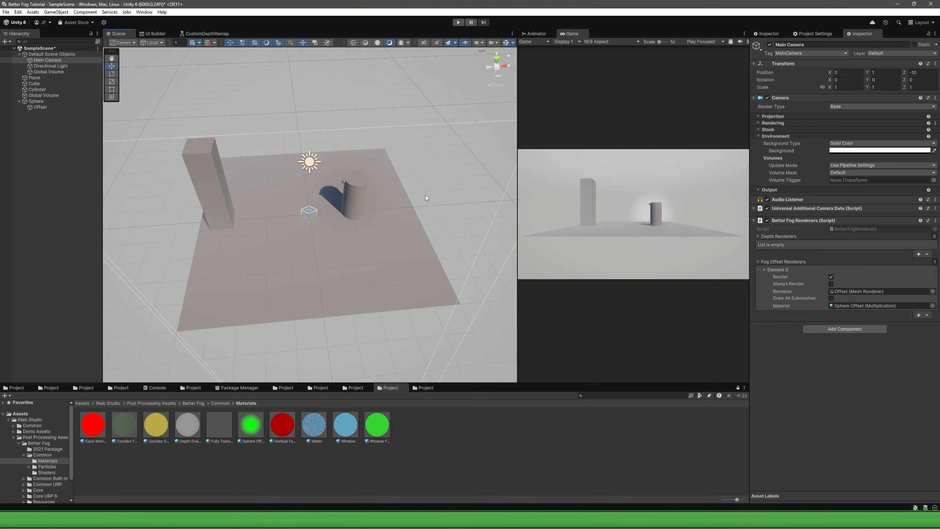
scroll(425, 194, "up", 3)
left_click(880, 149)
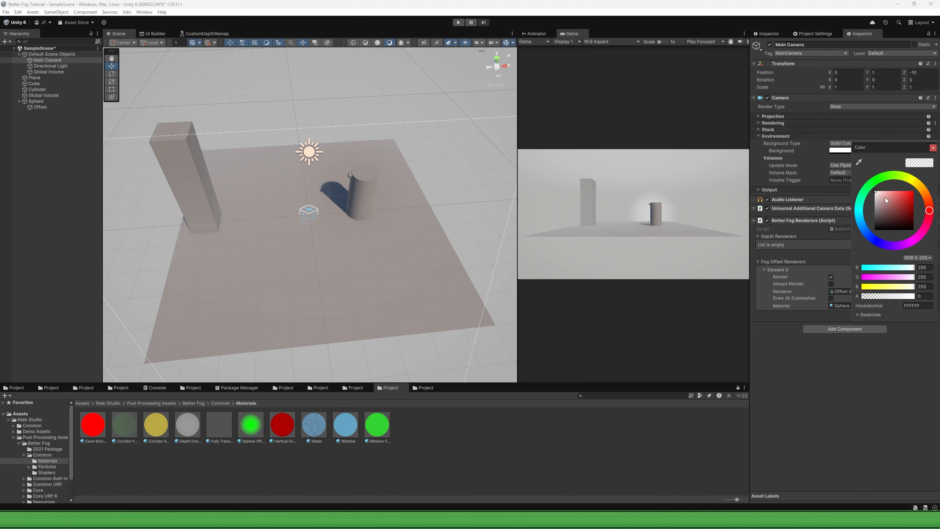
left_click_drag(884, 197, 857, 214)
Set the Global Volume's Fog Color to a dark gray.
left_click(37, 107)
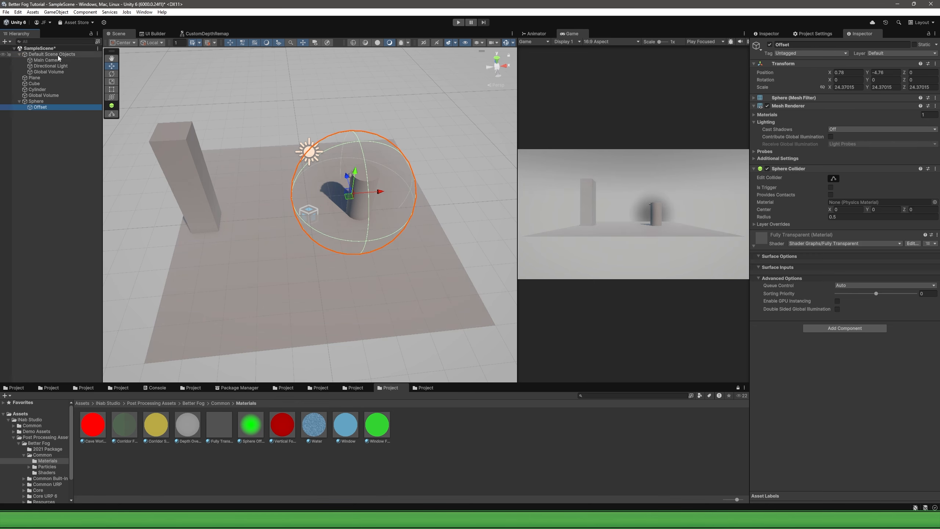
left_click(48, 101)
left_click(39, 96)
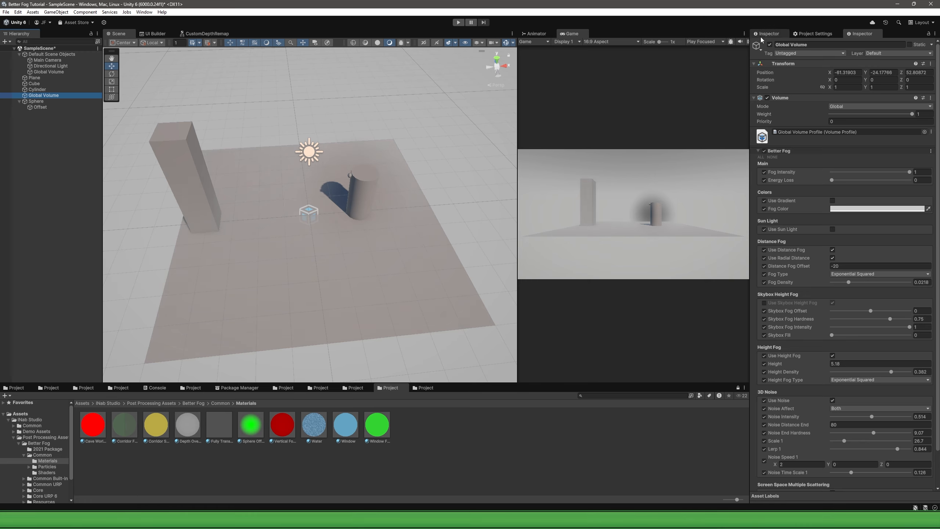
left_click(865, 208)
left_click_drag(875, 259, 864, 277)
left_click(40, 106)
Raise Height Density to 0.5 and Skybox Fog Hardness to about 0.999, undoing the last Skybox Fill change.
left_click(40, 95)
scroll(888, 290, "down", 2)
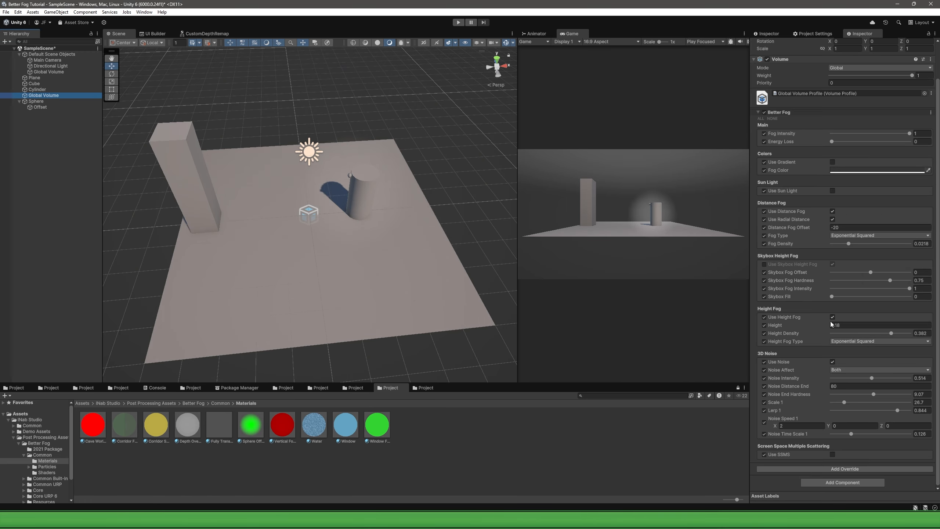
left_click_drag(891, 333, 918, 339)
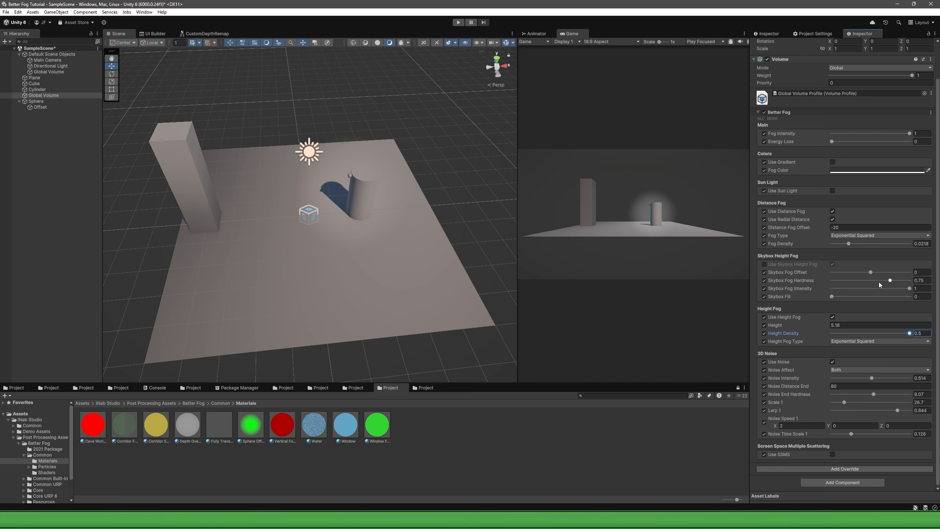
left_click_drag(890, 280, 830, 294)
key("ctrl+z")
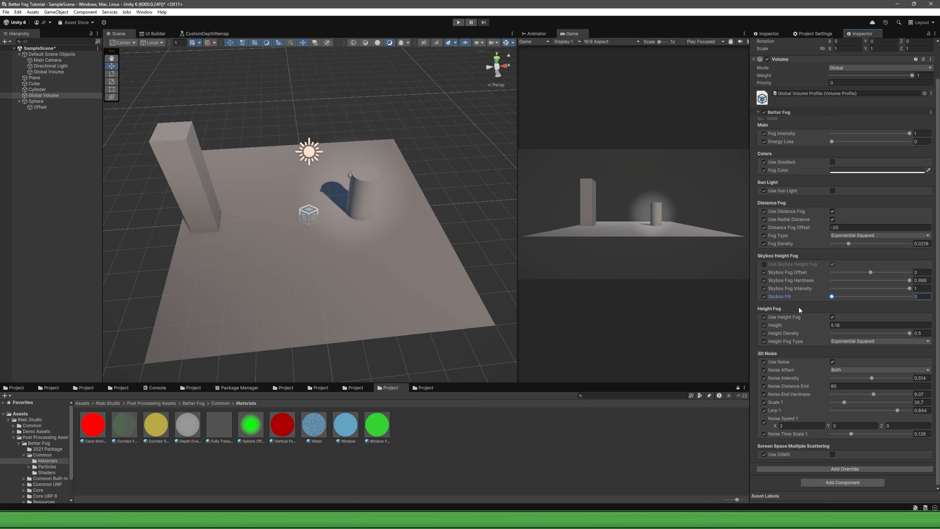
Raise the height fog's Height to about 11.82 and lower Height Density to about 0.427.
left_click_drag(799, 324, 836, 327)
left_click_drag(909, 333, 901, 334)
Enable Use SSMS for screen space multiple scattering on the fog.
left_click(832, 454)
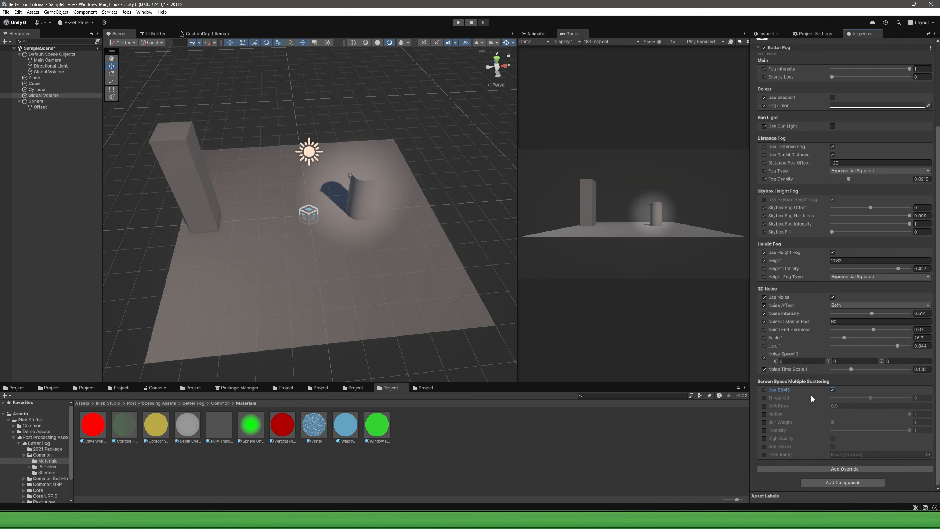
Lower the fog's Noise Intensity to 0 and parent the Sphere, with its Offset child, under the Cylinder.
left_click_drag(868, 313, 832, 313)
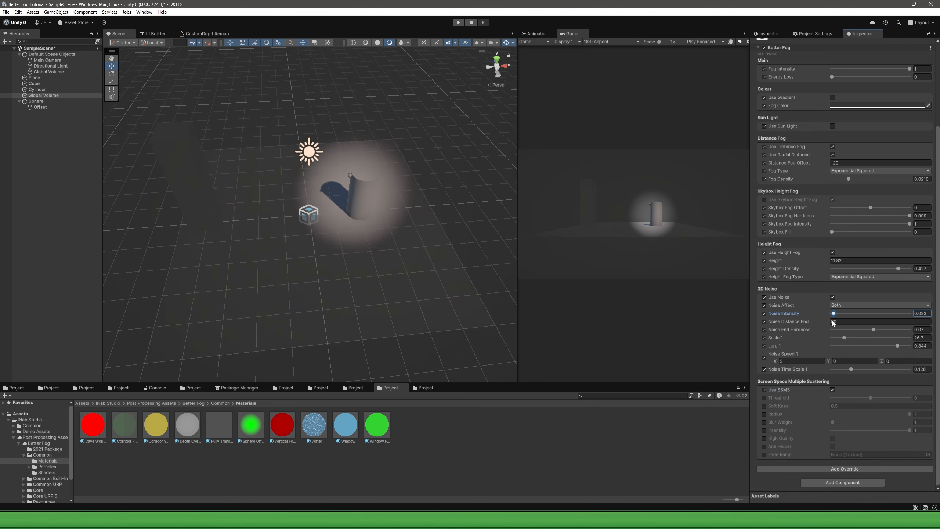
left_click(37, 107)
left_click_drag(482, 177, 162, 225, "alt")
left_click(36, 101)
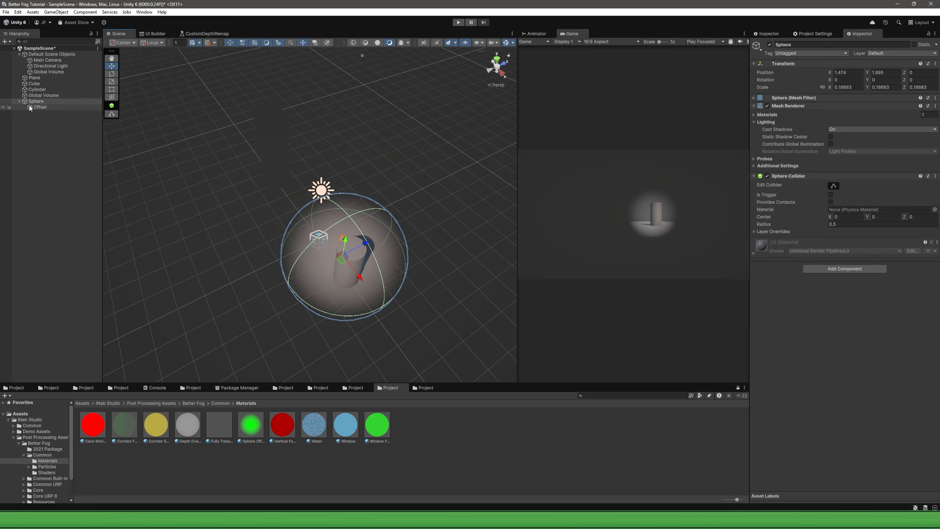
mouse_move(31, 102)
left_mouse_down()
mouse_move(47, 71)
mouse_move(37, 90)
left_mouse_up()
Move the Cylinder and its child spheres along the X axis to about 1.44, then select the Offset sphere.
left_click(36, 89)
left_click_drag(359, 276, 204, 253)
left_click_drag(190, 216, 535, 244)
middle_click_drag(389, 234, 371, 218)
scroll(371, 219, "up", 3)
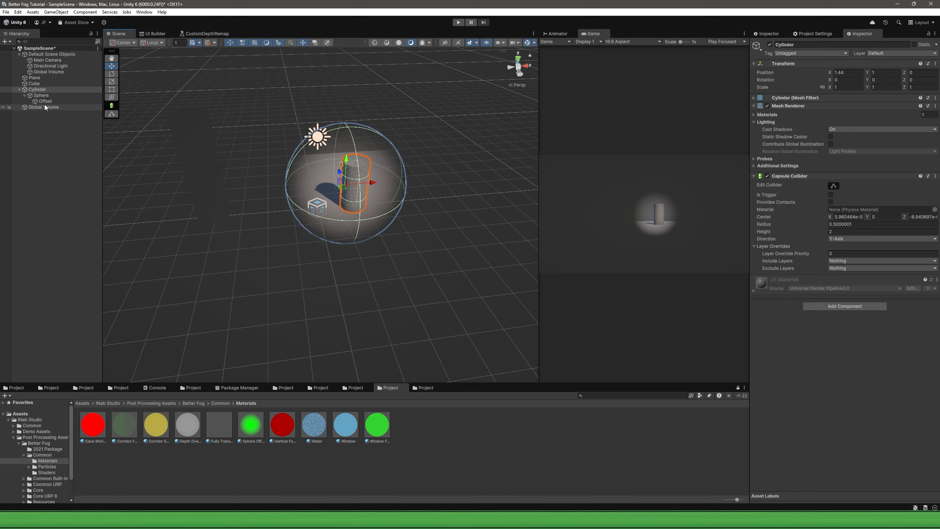
left_click(45, 101)
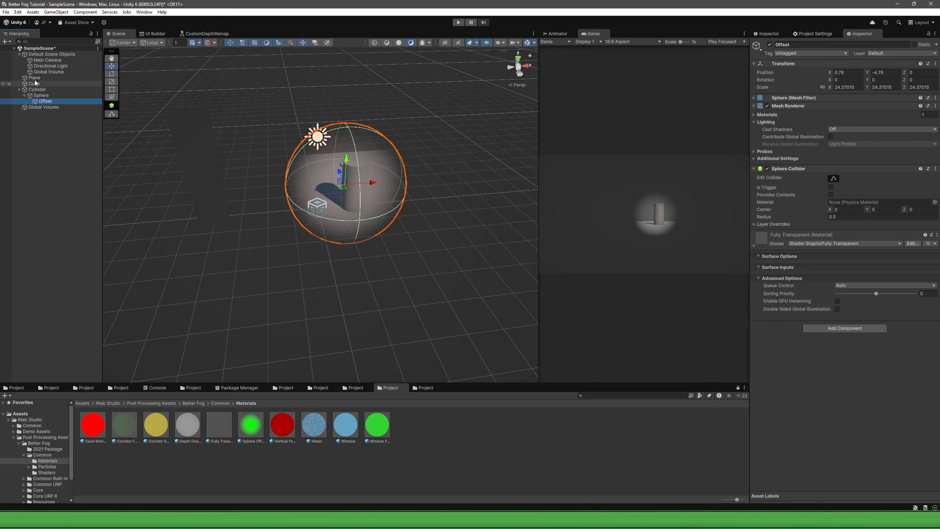
Change the Global Volume's Fog Color to a light blue.
left_click(43, 106)
scroll(848, 356, "down", 2)
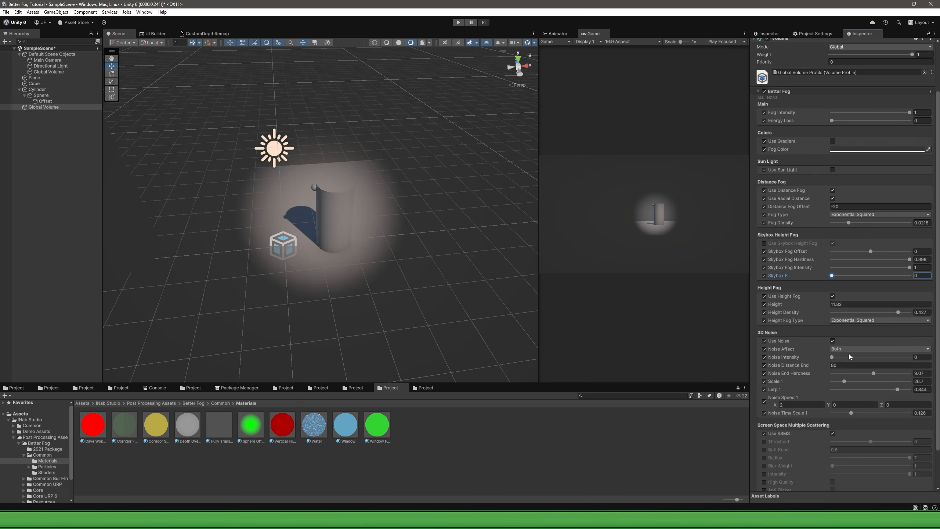
left_click(764, 313)
left_click(764, 313)
left_click_drag(897, 312, 875, 313)
left_click(877, 149)
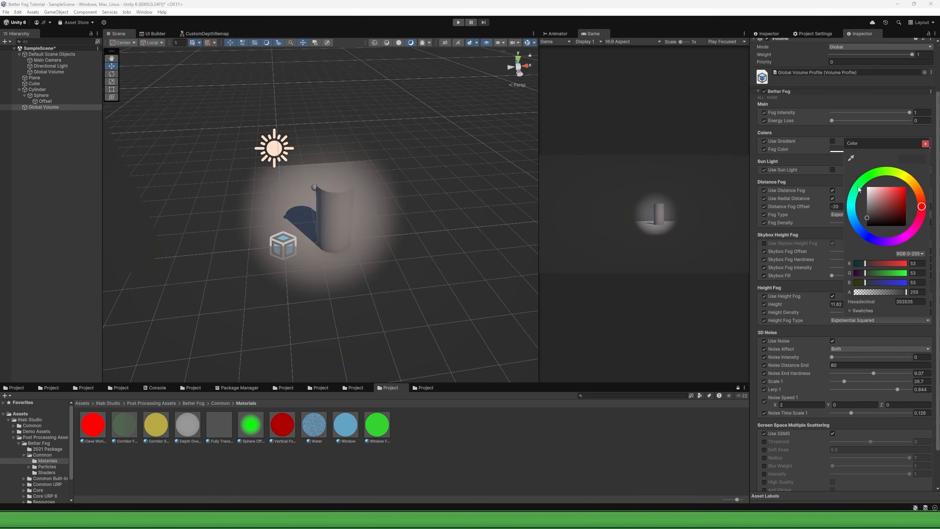
left_click_drag(870, 213, 876, 187)
left_click(749, 228)
Lower the Height Density to about 0.252 and set the Height Fog Type to Exponential.
scroll(814, 259, "down", 2)
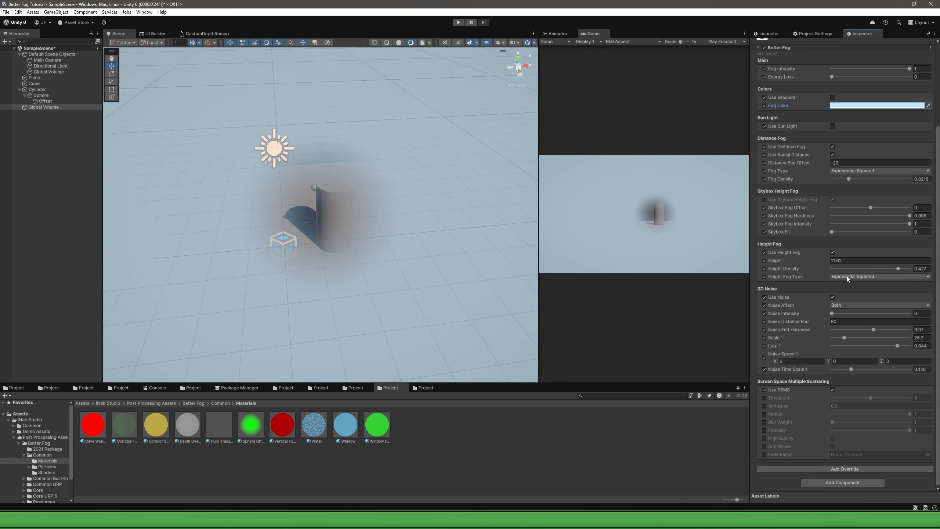
left_click_drag(852, 270, 871, 268)
left_click(879, 276)
left_click(847, 287)
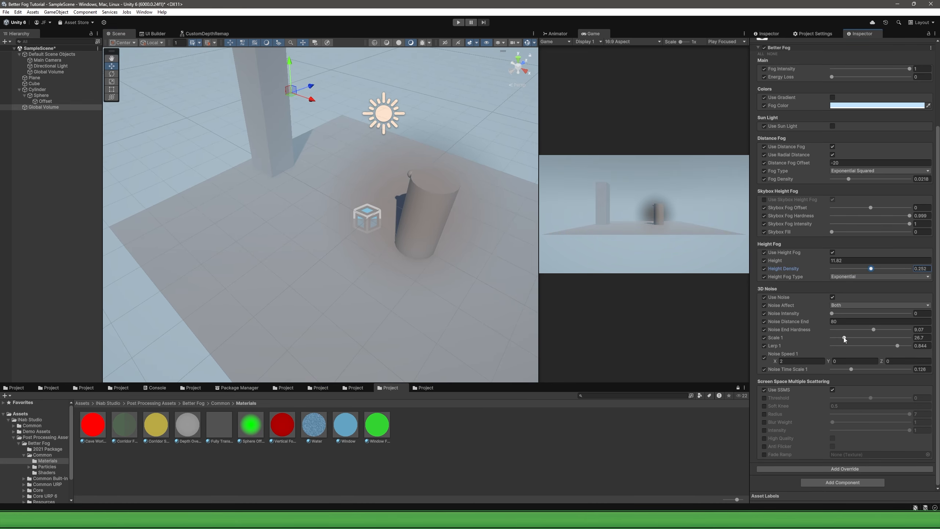
Raise the 3D Noise Intensity to about 0.738 and increase Scale 1 to about 87.1.
left_click_drag(832, 314, 867, 313)
left_click_drag(495, 240, 457, 245, "alt")
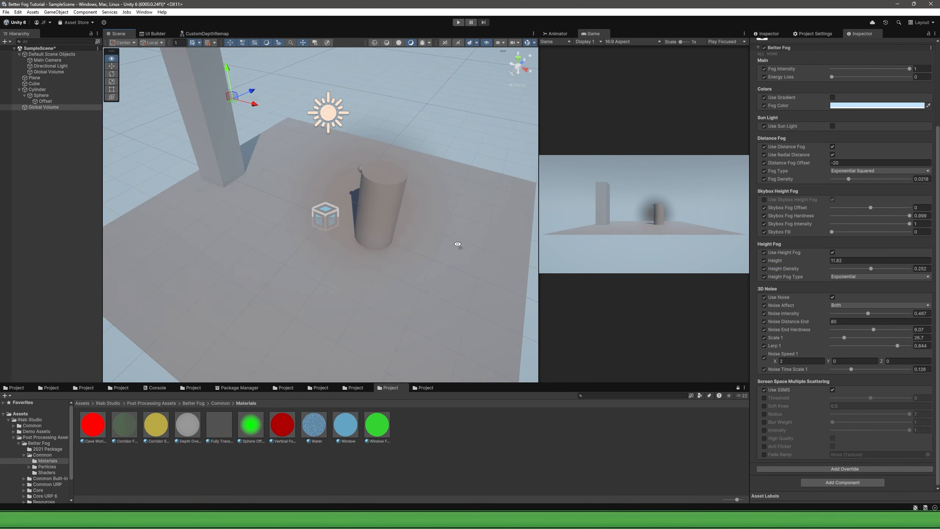
left_click_drag(848, 340, 879, 339)
left_click_drag(407, 259, 402, 241, "alt")
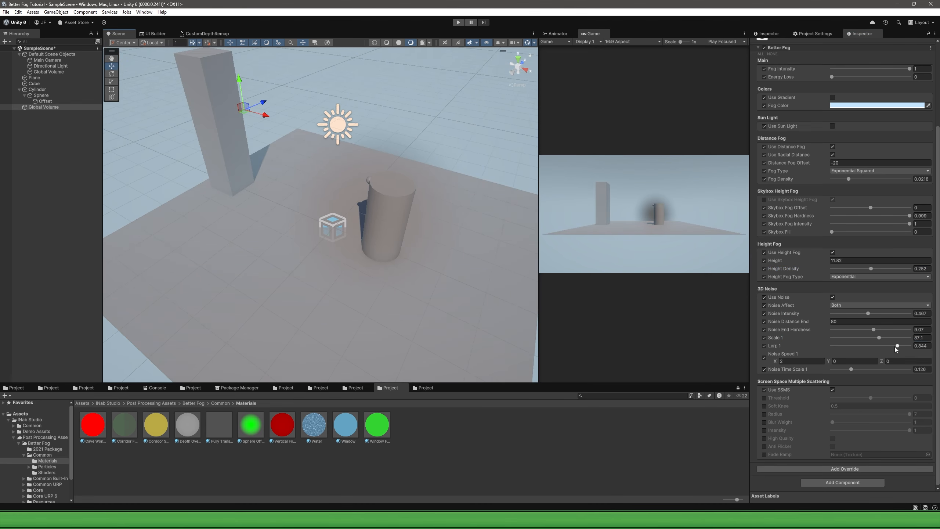
left_click_drag(862, 313, 888, 313)
left_click_drag(404, 247, 388, 258, "alt")
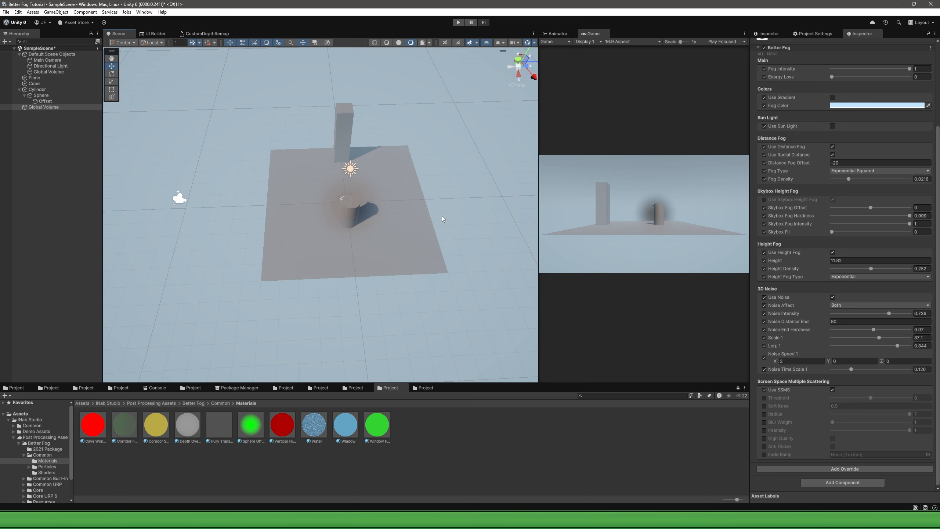
left_click_drag(356, 208, 416, 174, "alt")
middle_click_drag(416, 174, 333, 192)
scroll(334, 192, "up", 4)
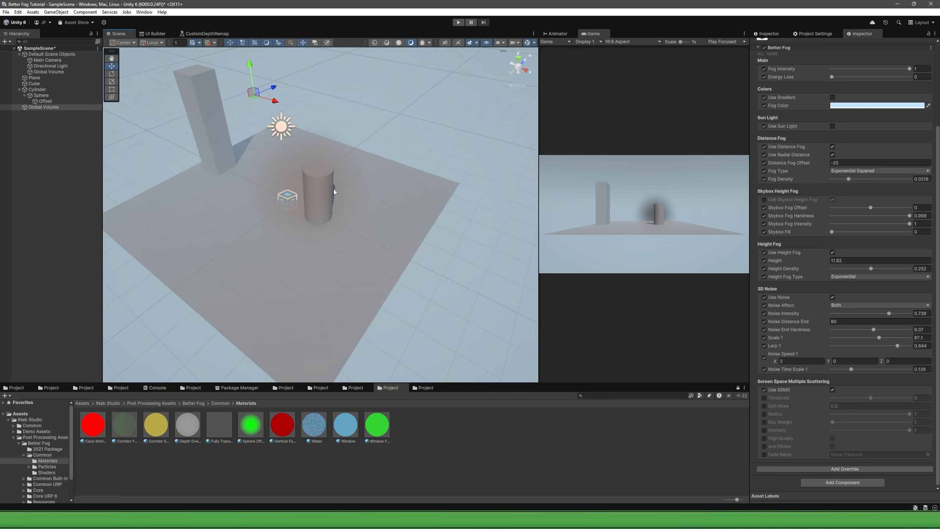
left_click_drag(334, 191, 382, 136, "alt")
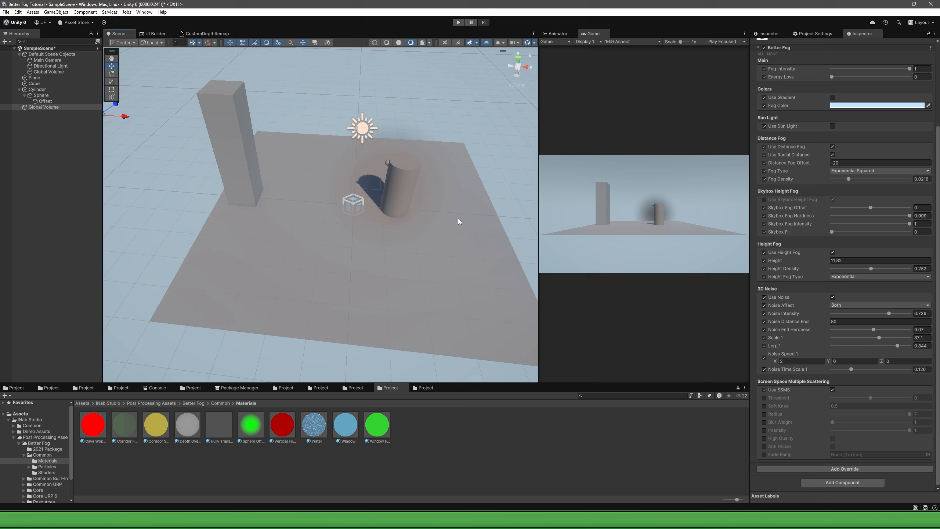
scroll(807, 248, "up", 2)
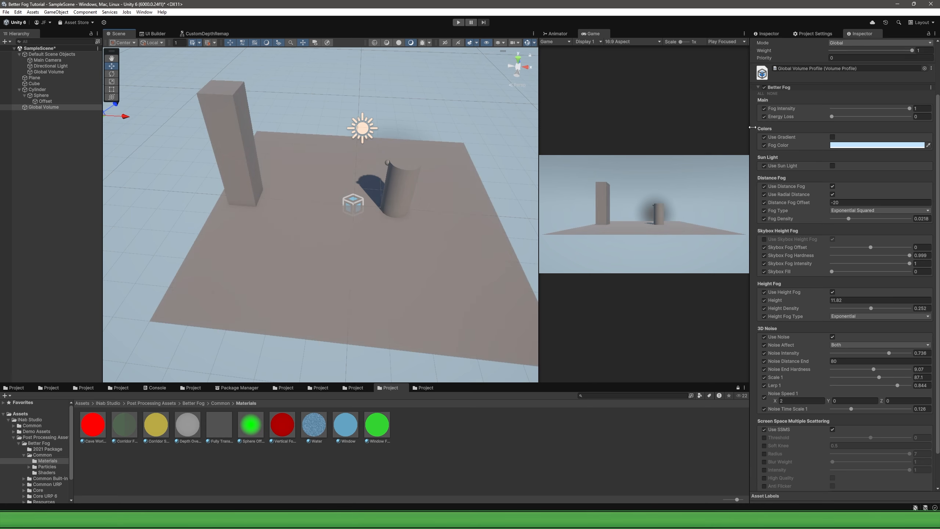
scroll(773, 264, "down", 2)
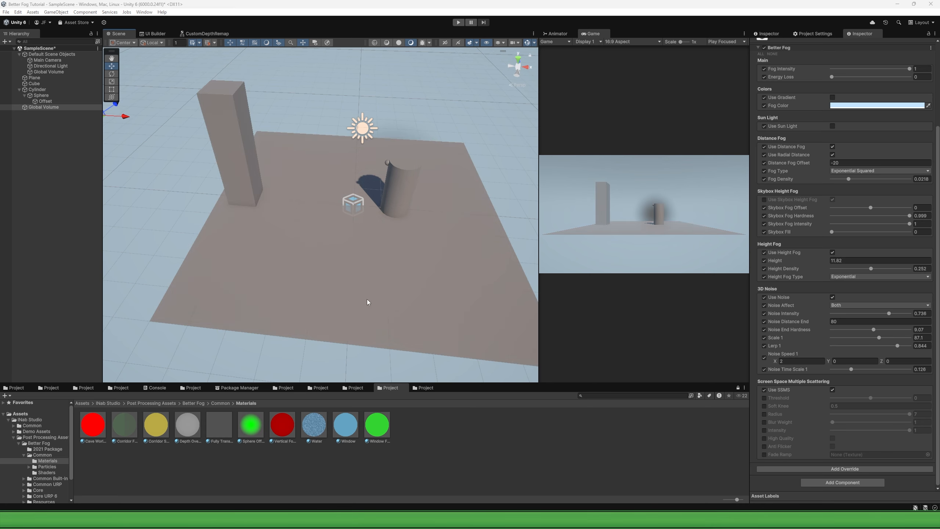
Create a folder named Scripts in the project's Assets folder.
left_click(58, 387)
right_click(230, 444)
mouse_move(289, 237)
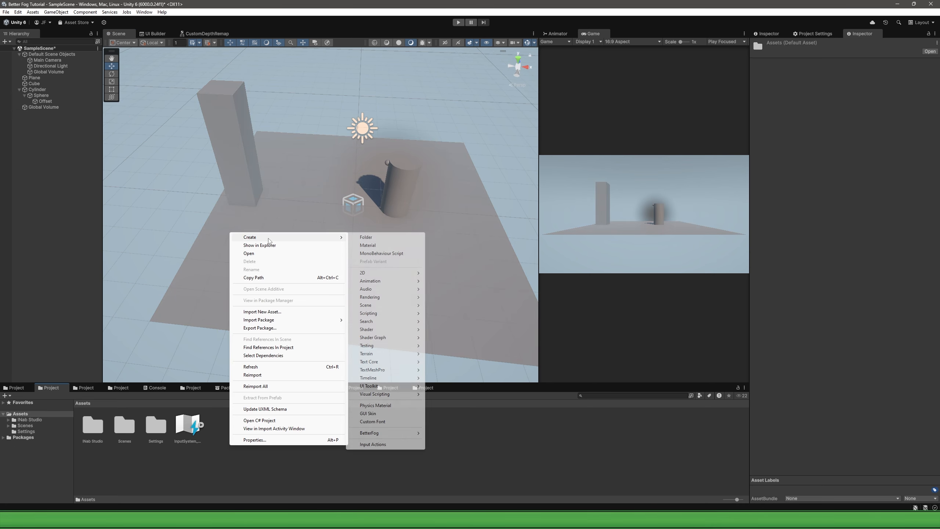
left_click(378, 236)
type("Scr")
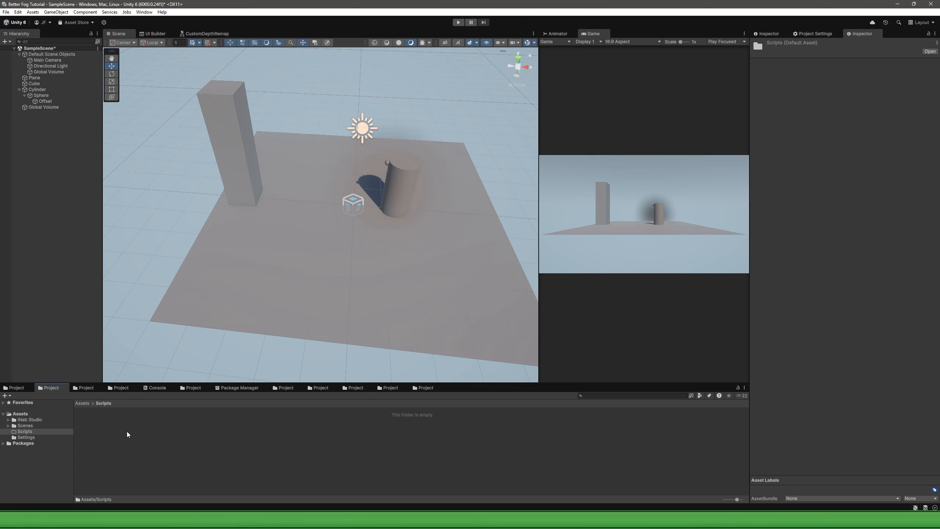
Create a MonoBehaviour script named BetterFogManipulator in the Scripts folder.
right_click(127, 431)
mouse_move(187, 224)
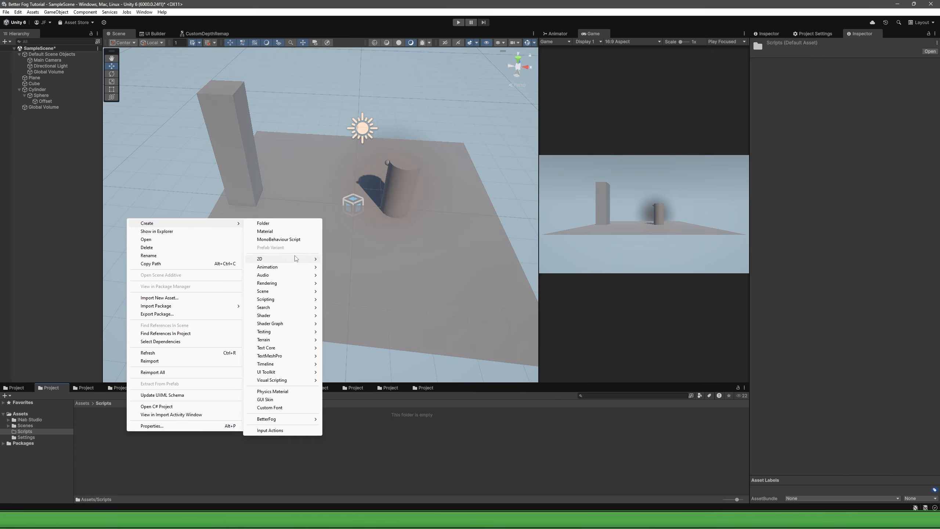
left_click(290, 239)
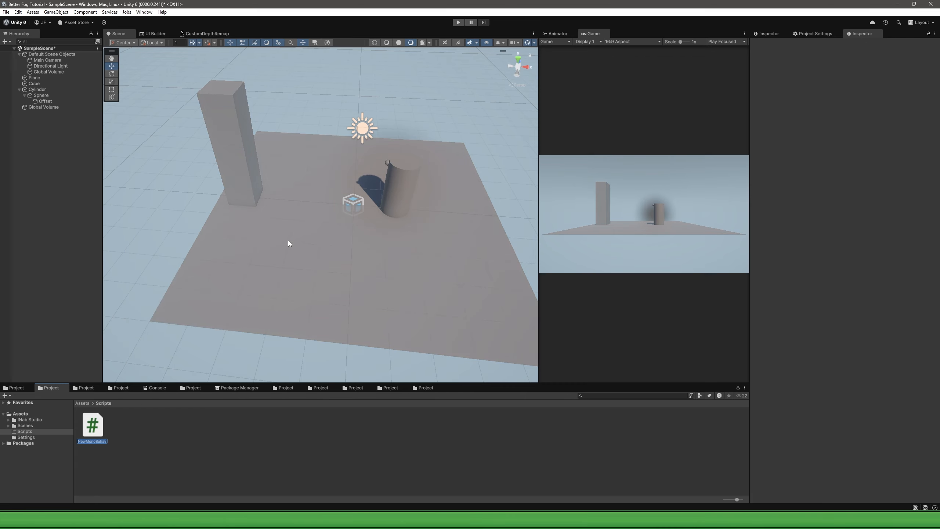
type("BetterFogManipulator")
key("Return")
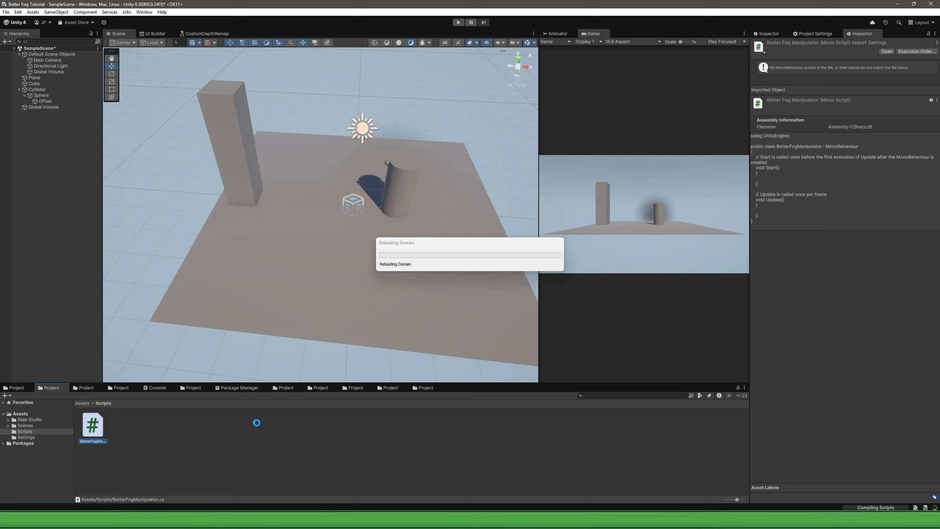
In the Rider code editor, delete the template Start and Update methods from BetterFogManipulator.cs.
left_click_drag(215, 269, 213, 177)
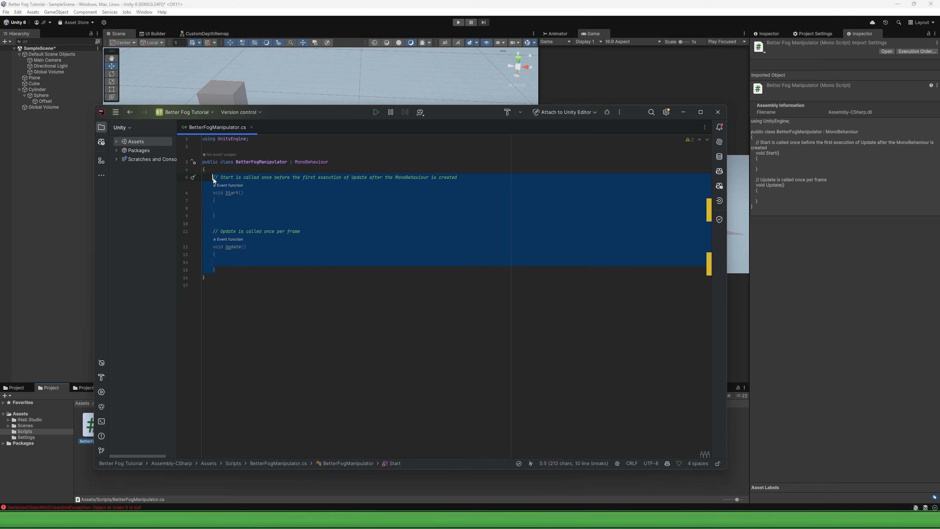
key("BackSpace")
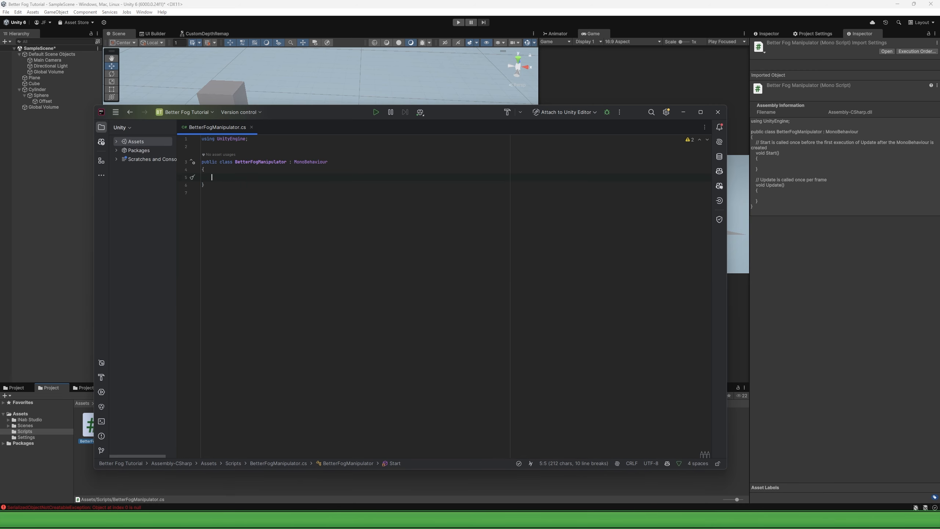
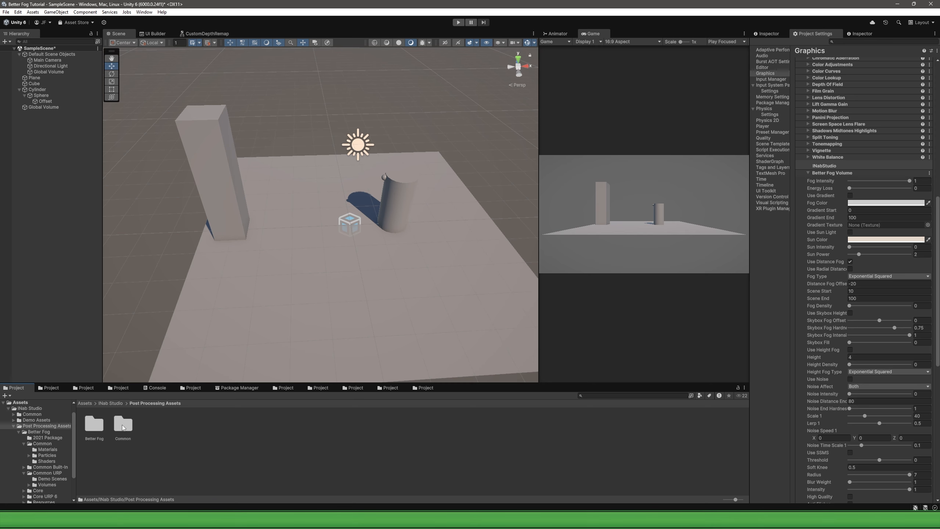
Open the BetterFogVolume script from Better Fog's Core URP 6/Scripts folder in the code editor.
double_click(95, 423)
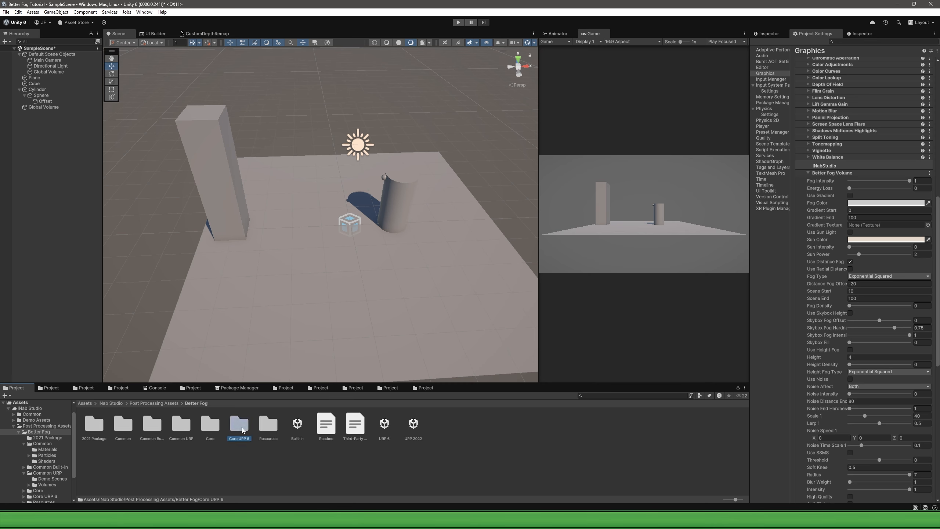
double_click(239, 424)
double_click(97, 424)
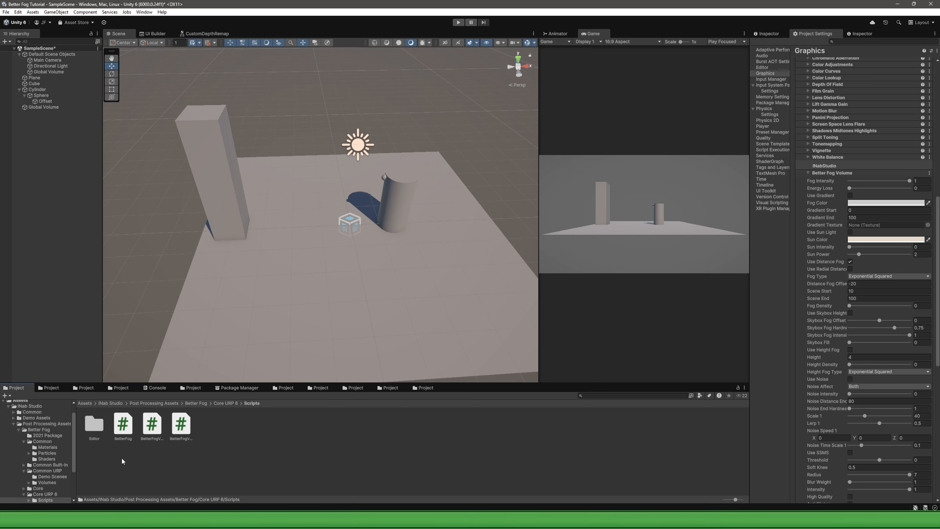
left_click(152, 429)
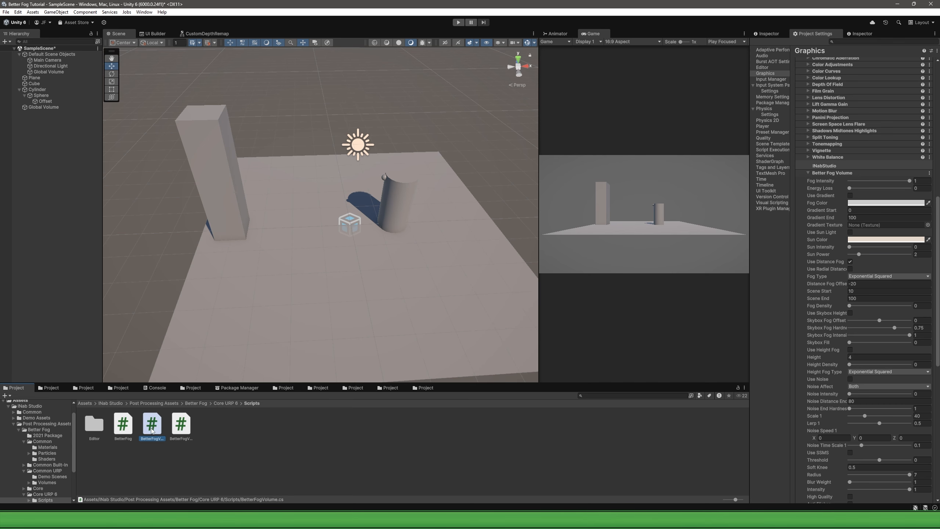
double_click(152, 429)
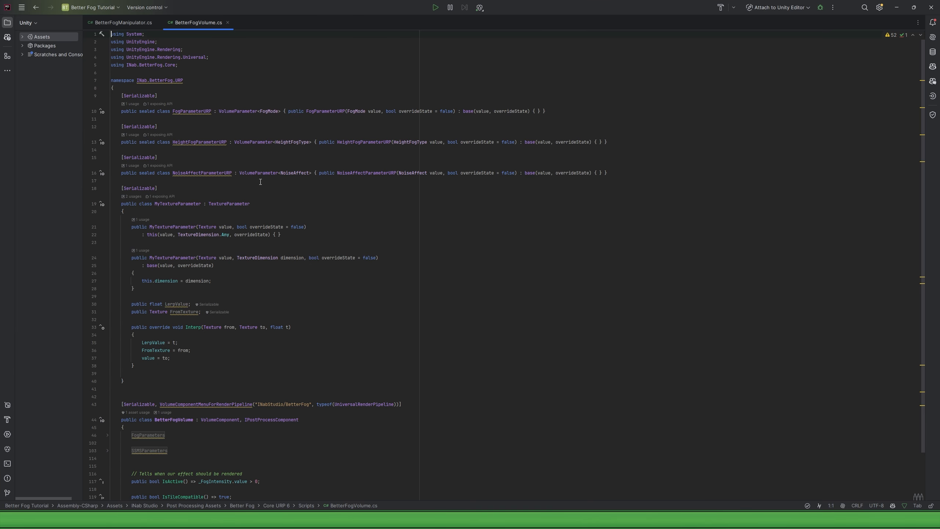
Change the VolumeComponentMenuForRenderPipeline path in BetterFogVolume.cs to "INab Studio/BetterFog" and return to Unity.
scroll(209, 232, "down", 3)
left_click_drag(124, 349, 310, 346)
double_click(273, 351)
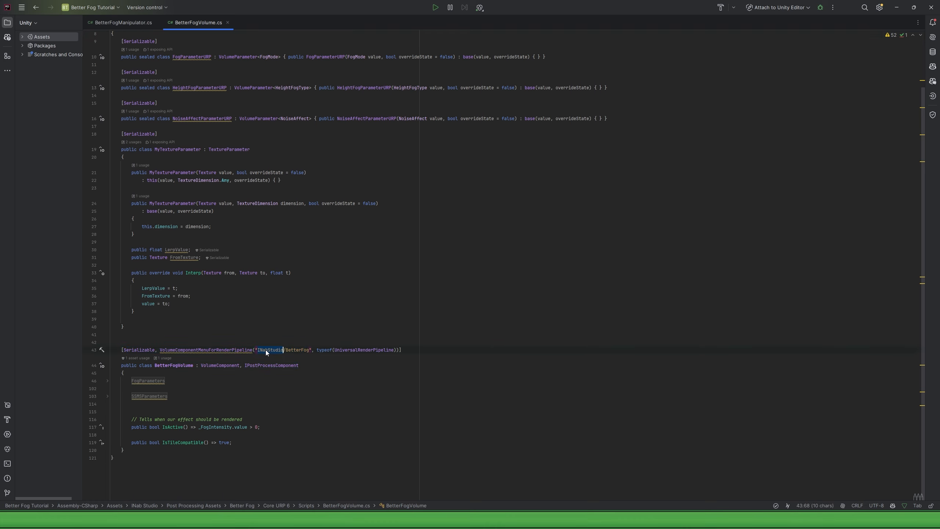
left_click(267, 350)
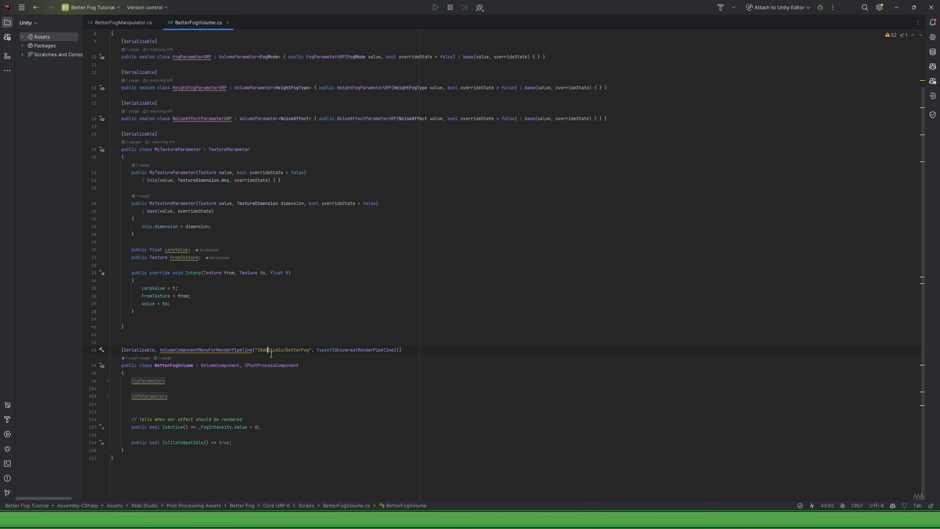
left_click_drag(415, 7, 368, 236)
left_click(366, 192)
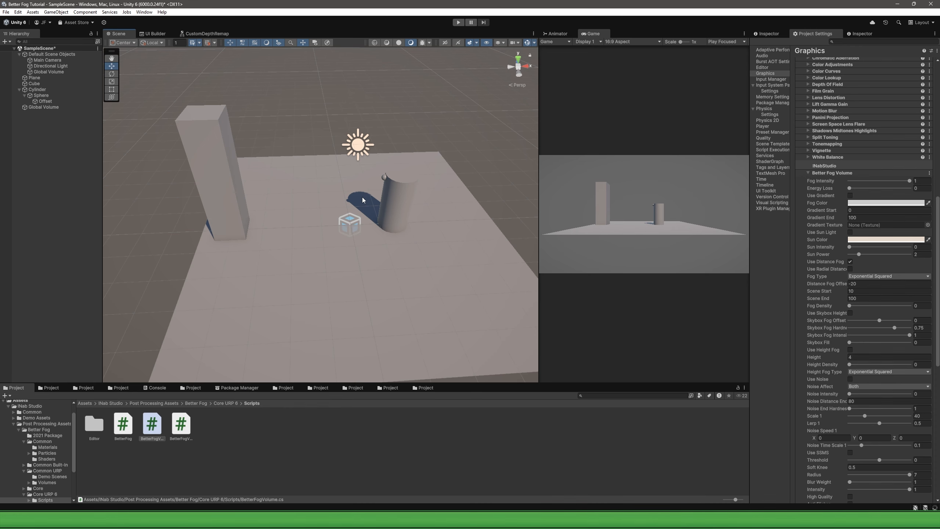
Examine the Better Fog Volume override under INab Studio in the default volume profile of the Graphics settings.
left_click(809, 173)
left_click(809, 180)
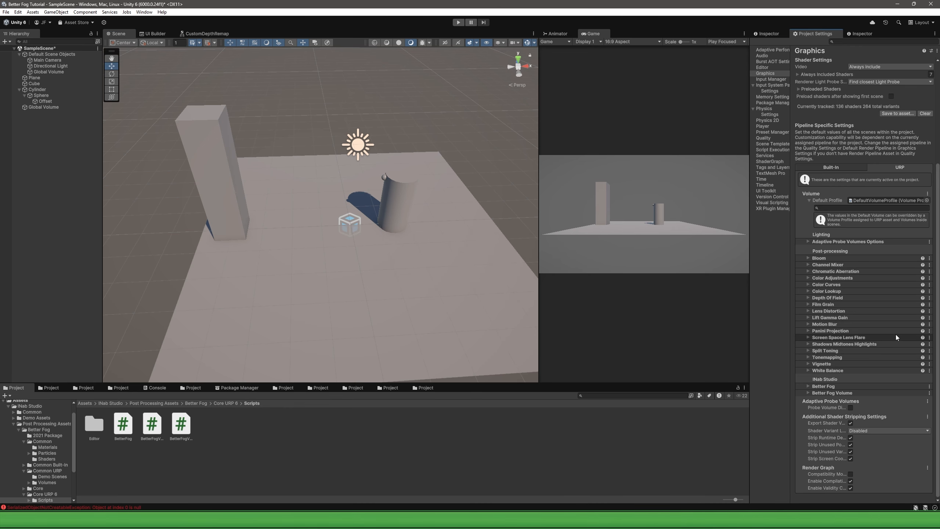
left_click(807, 393)
scroll(841, 282, "down", 5)
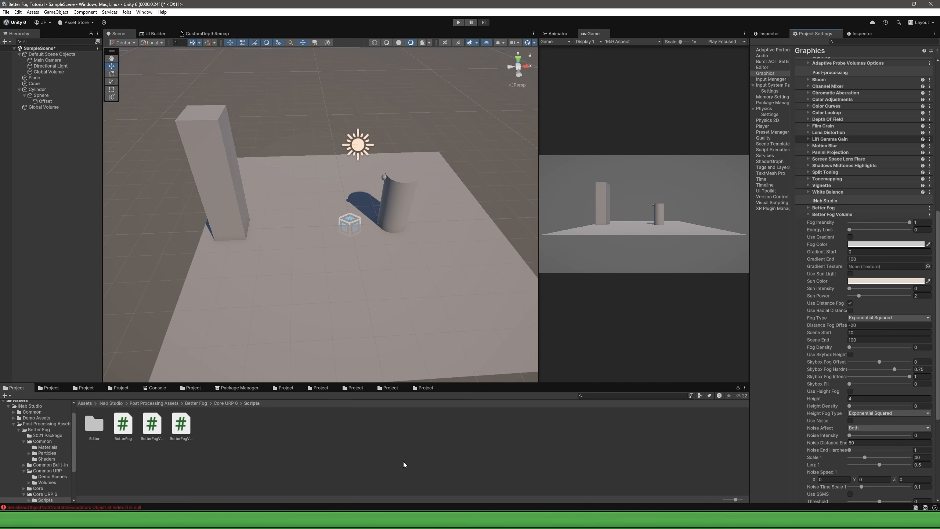
Switch to Rider and block-comment all the classes inside the INab.BetterFog.URP namespace of BetterFogVolume.cs.
key("alt+Tab")
scroll(422, 215, "up", 3)
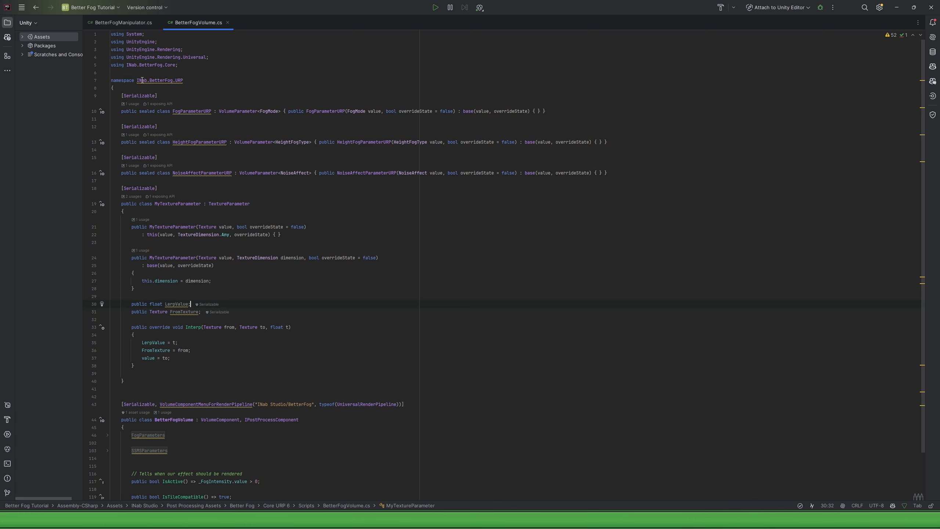
left_click(170, 81)
scroll(163, 156, "down", 3)
left_click_drag(122, 95, 123, 448)
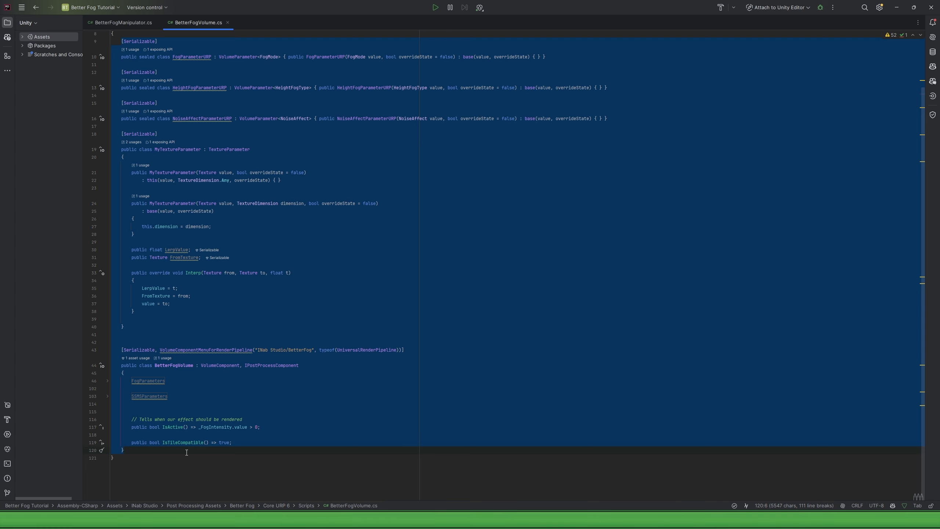
key("ctrl+shift+/")
scroll(186, 452, "up", 5)
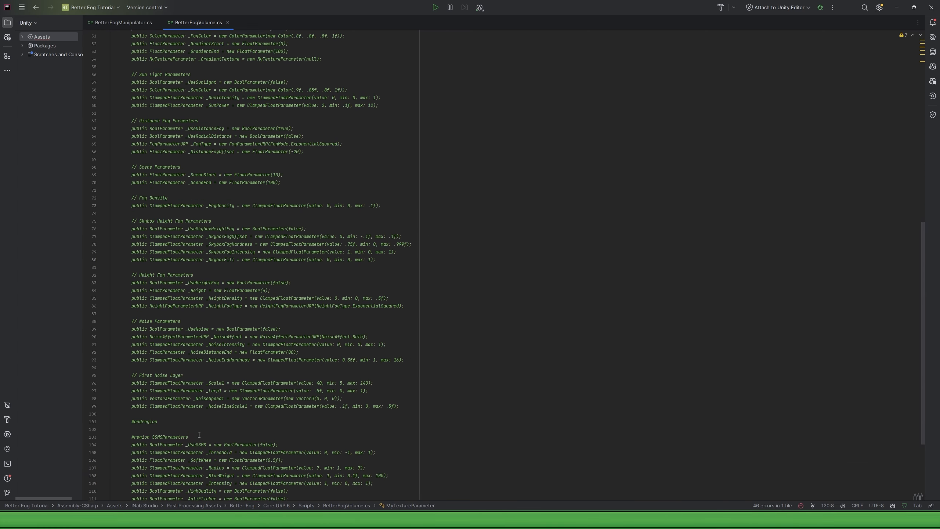
Locate the BetterFogVolumeComponentEditor script in the solution tree under Better Fog's Core URP 6/Scripts/Editor folder.
scroll(199, 435, "up", 10)
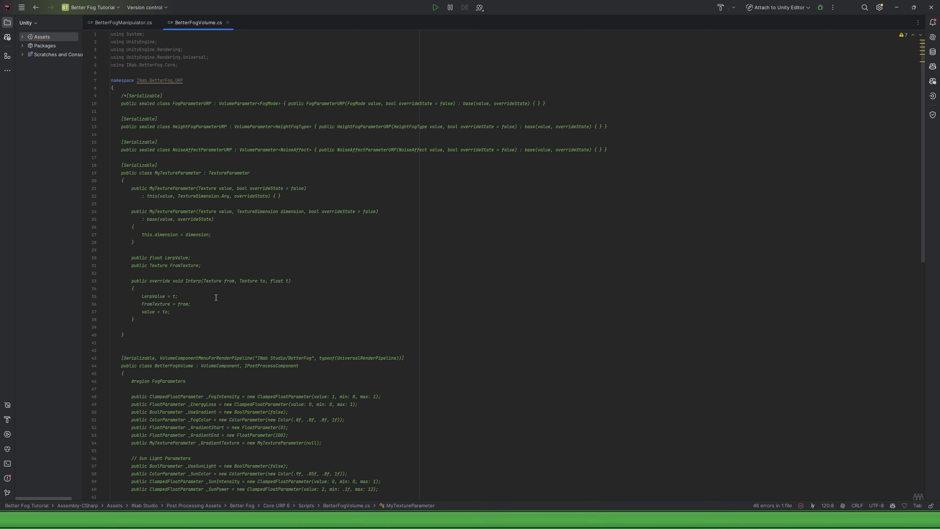
left_click(303, 157)
left_click(22, 37)
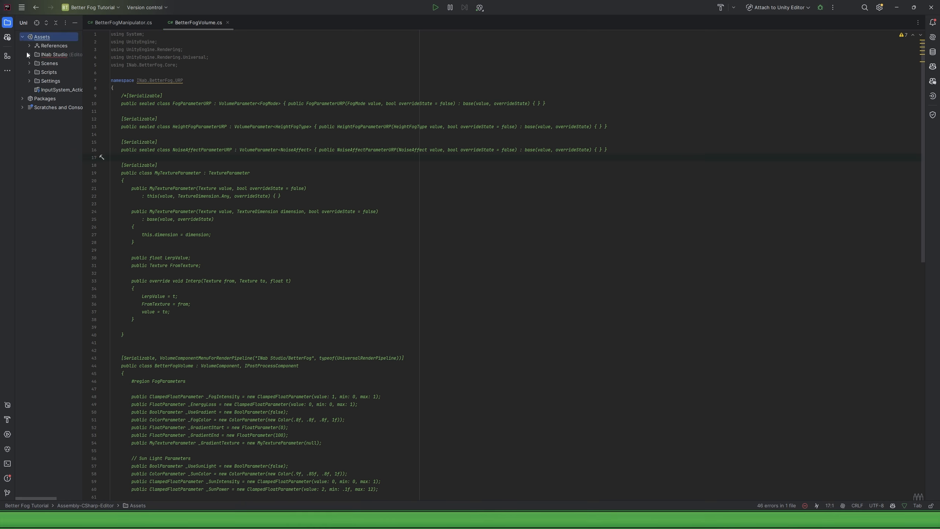
left_click(29, 54)
left_click(38, 80)
left_click(37, 80)
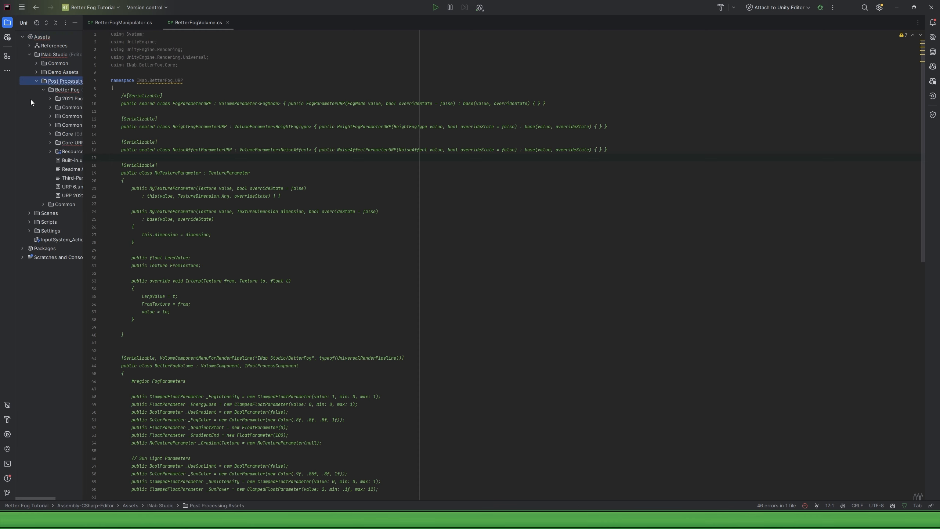
left_click(50, 143)
left_click(57, 151)
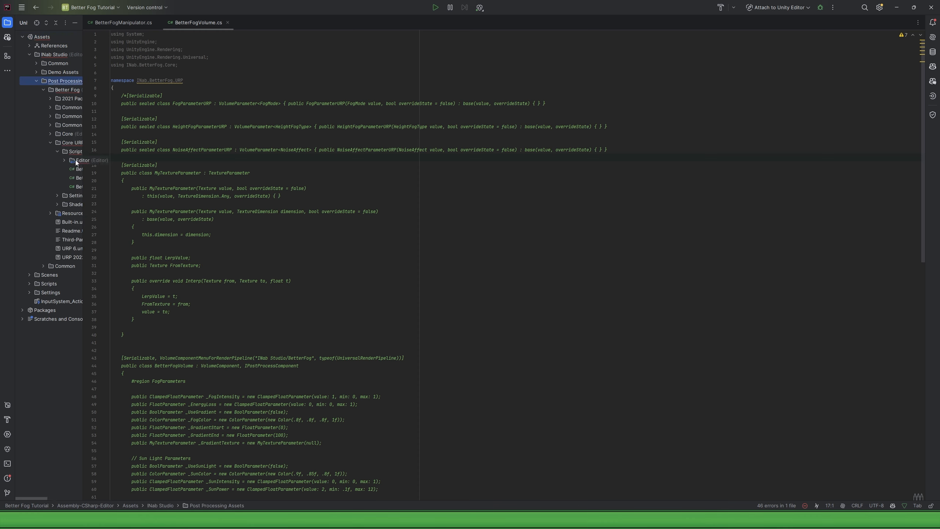
left_click(64, 160)
left_click(73, 168)
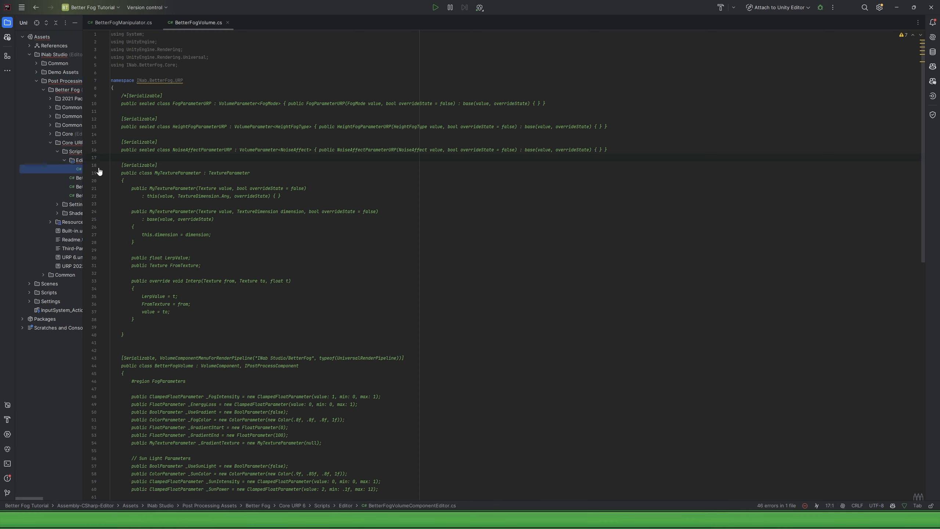
Return to Unity and open the BetterFogVolumeComponentEditor script from the Core URP 6/Scripts/Editor folder in the code editor.
left_click(896, 8)
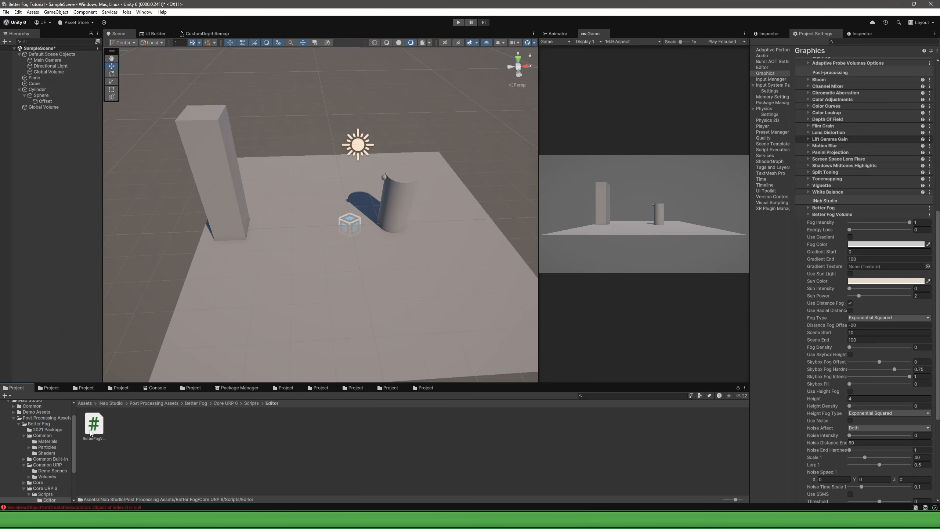
double_click(94, 426)
left_click(96, 430)
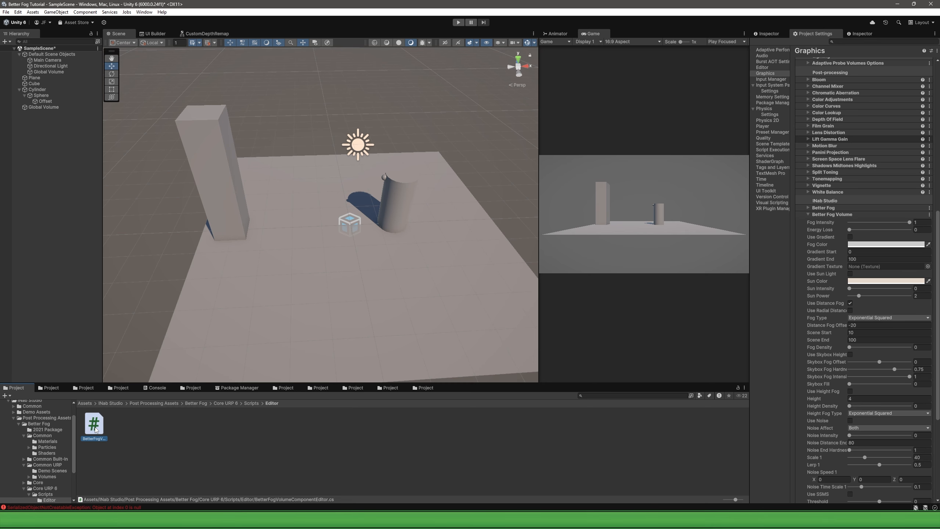
double_click(95, 429)
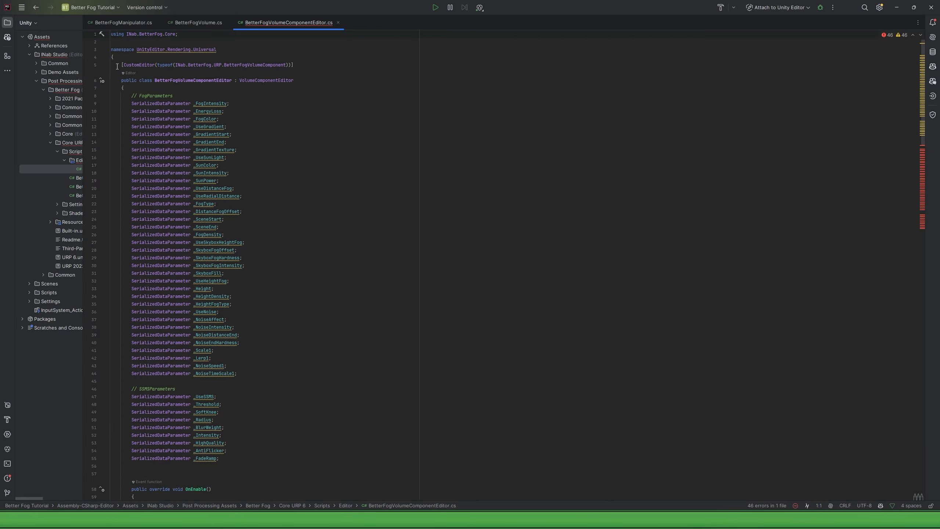
Block-comment the whole BetterFogVolumeComponentEditor class inside its namespace and return to Unity to recompile.
left_click_drag(119, 49, 116, 452)
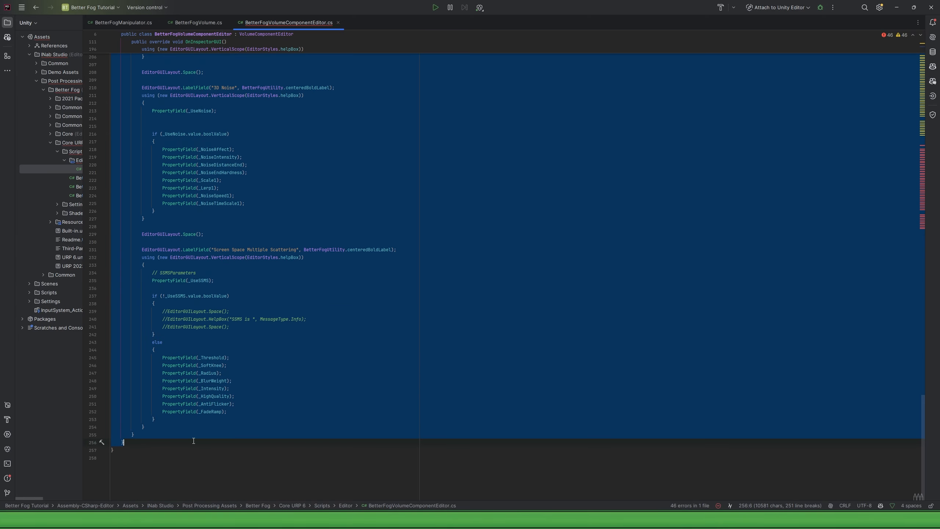
key("ctrl+shift+slash")
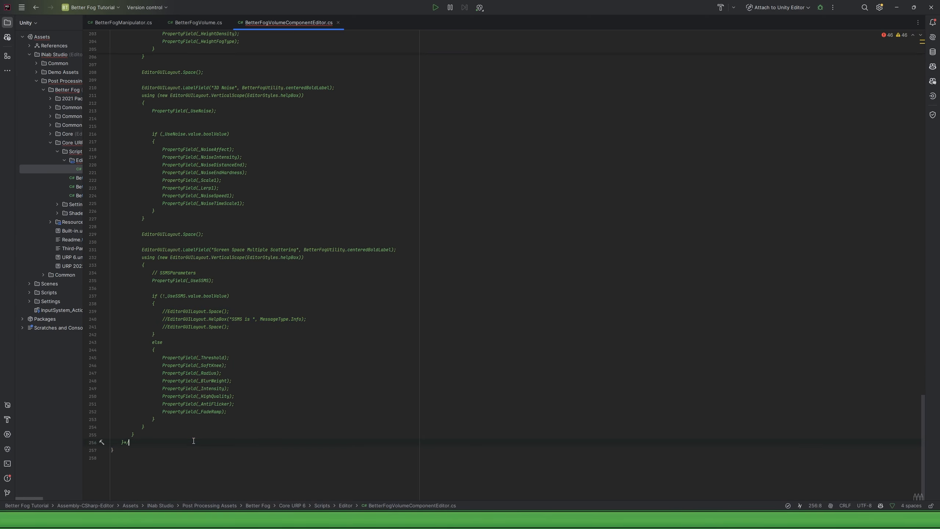
scroll(206, 377, "up", 10)
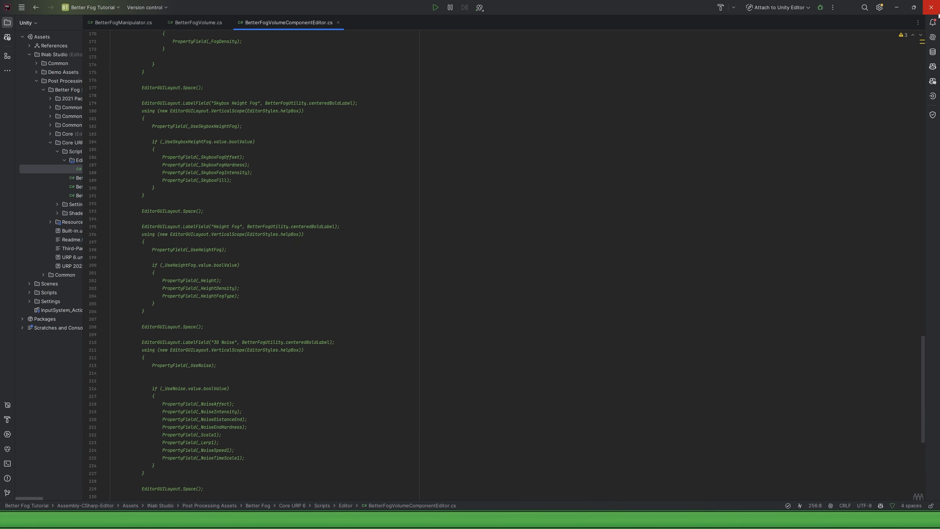
left_click(896, 7)
left_click(495, 242)
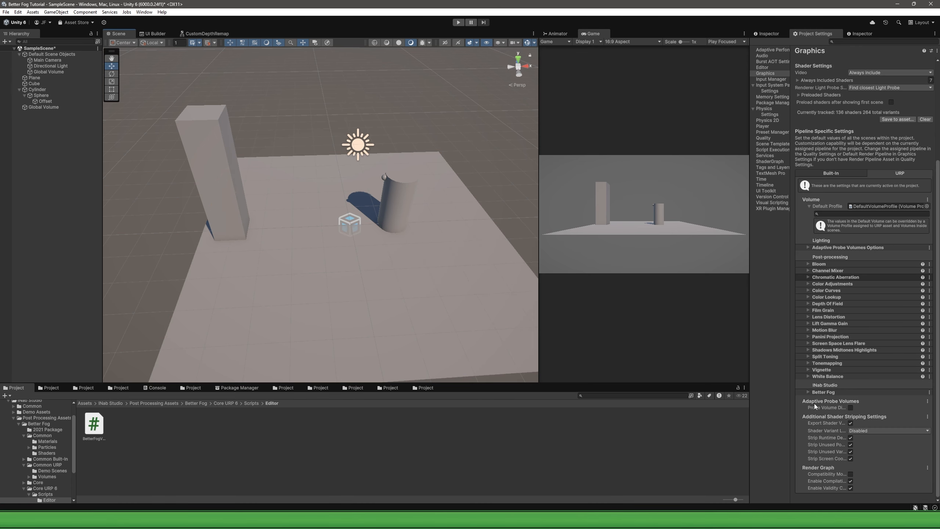
Expand the Better Fog override under INab Studio in the default volume profile and examine its properties.
left_click(808, 392)
scroll(837, 382, "down", 6)
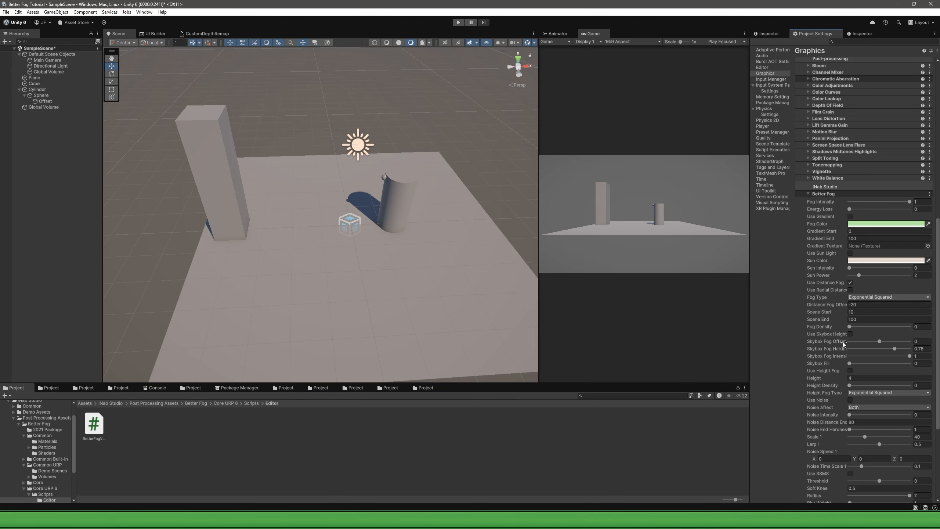
scroll(843, 342, "up", 2)
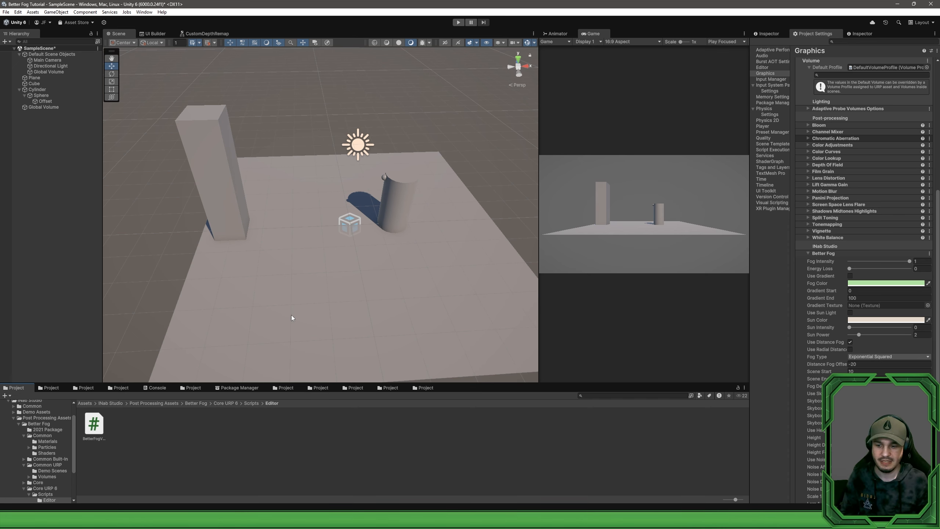
Switch to the browser and view the Better Fog documentation and its Unity Asset Store page.
left_click(141, 518)
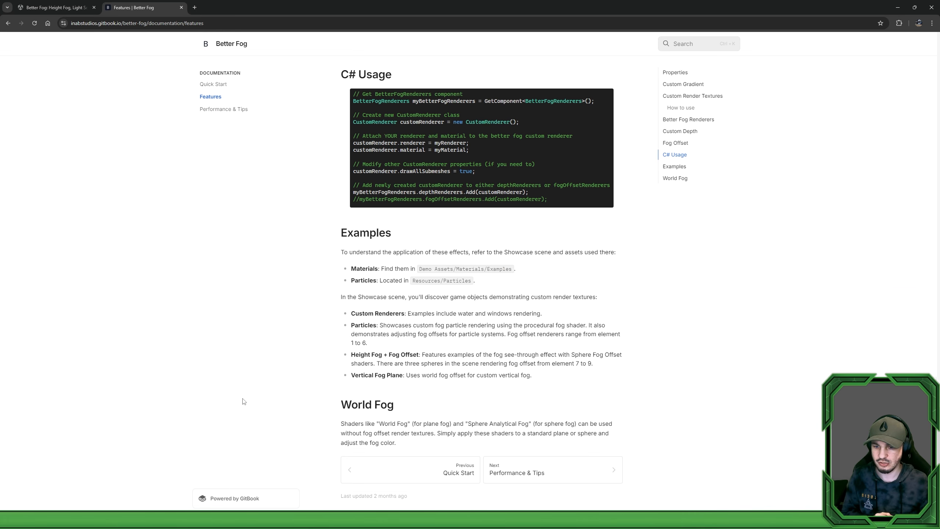
scroll(244, 401, "up", 5)
key("ctrl+shift+Tab")
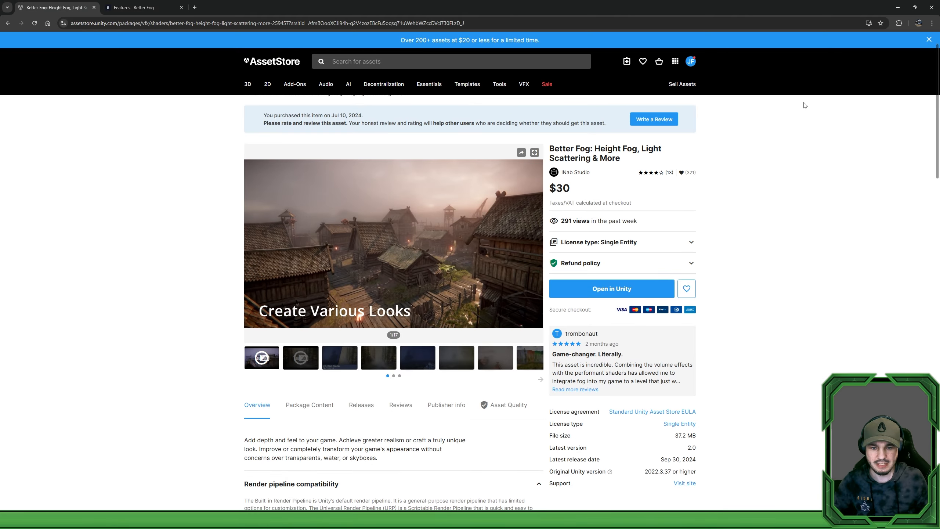